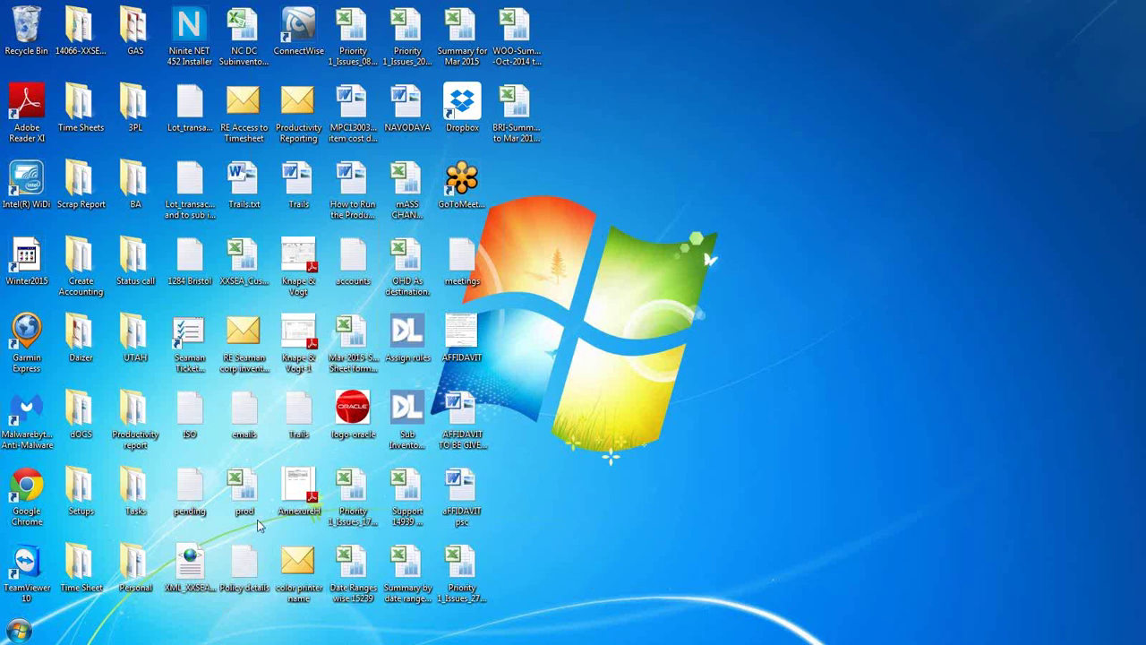
{"action": "left_click", "coordinate": [18, 634]}
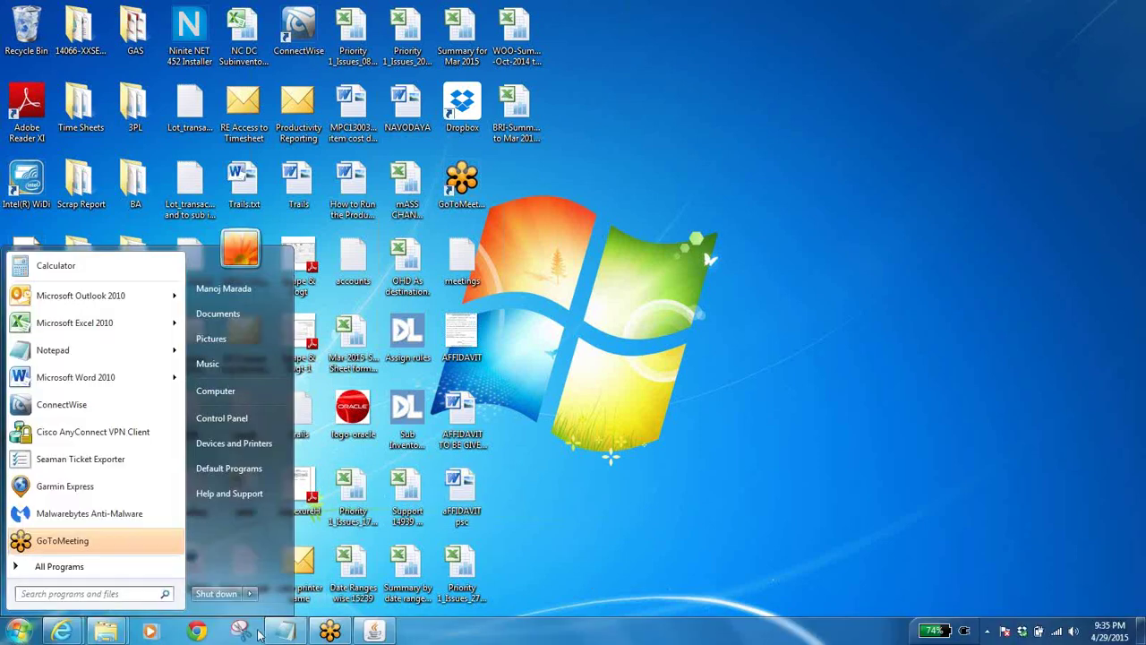
{"action": "left_click", "coordinate": [194, 632]}
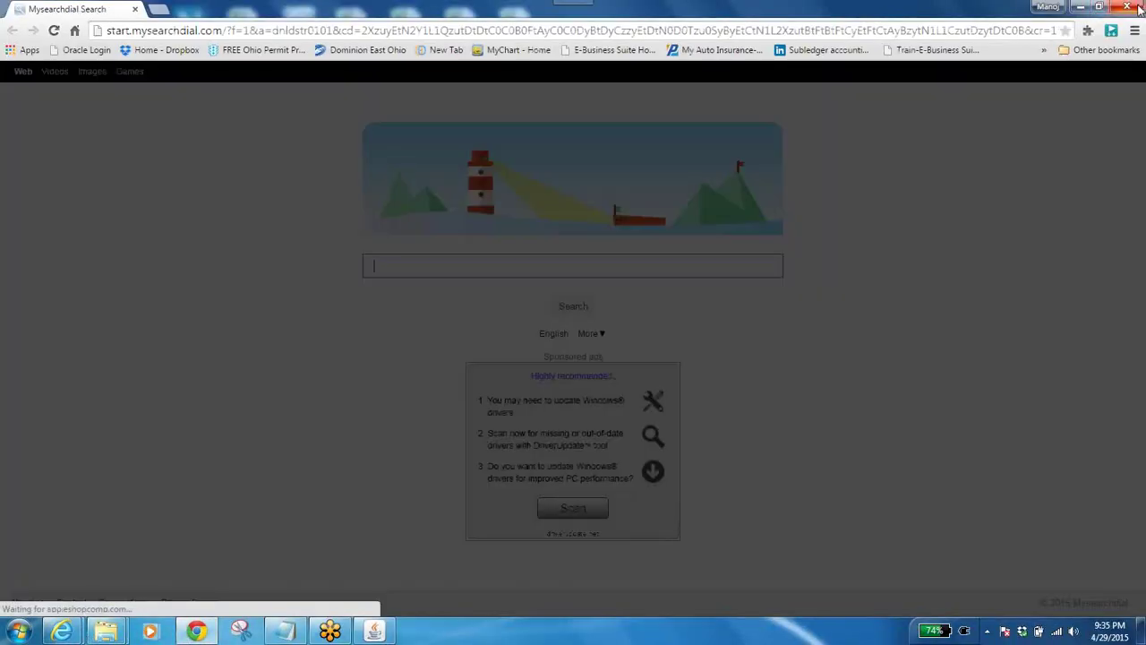
{"action": "left_click", "coordinate": [573, 508]}
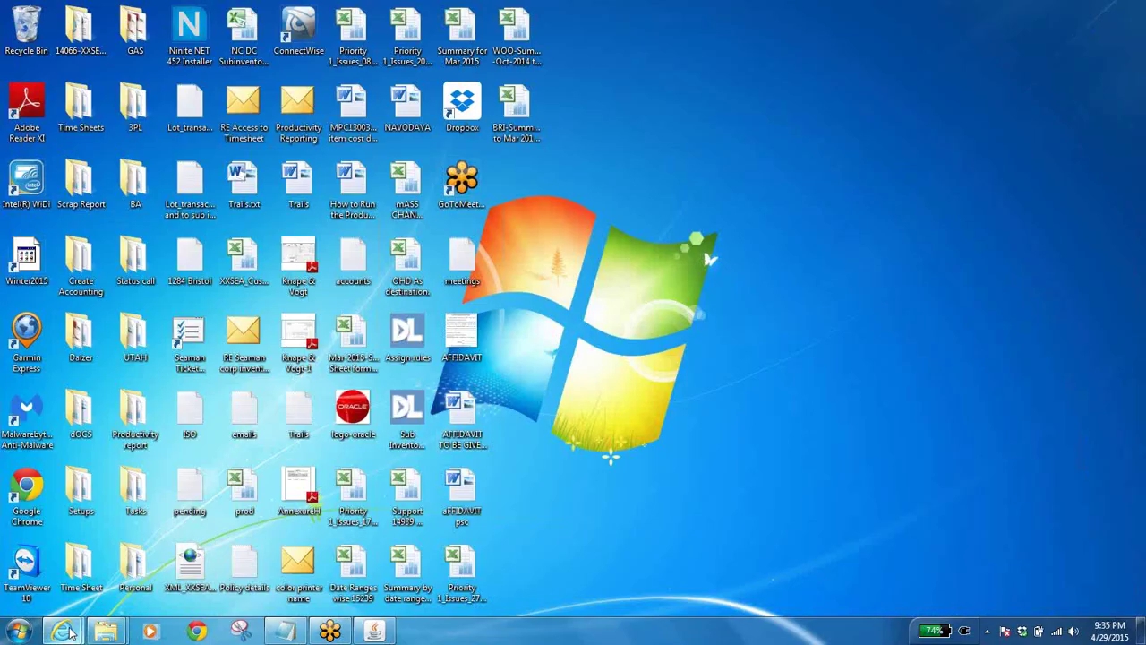
Step: Switch to the Oracle Applications window and view the list of available responsibilities
{"action": "mouse_move", "coordinate": [63, 631]}
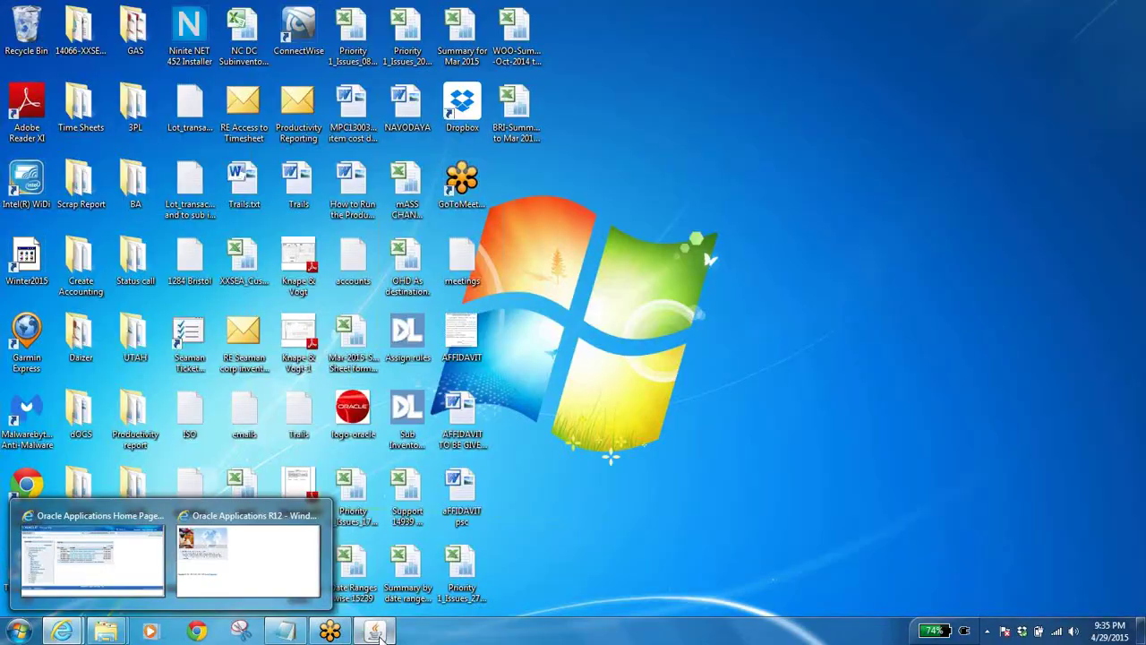
{"action": "left_click", "coordinate": [374, 631]}
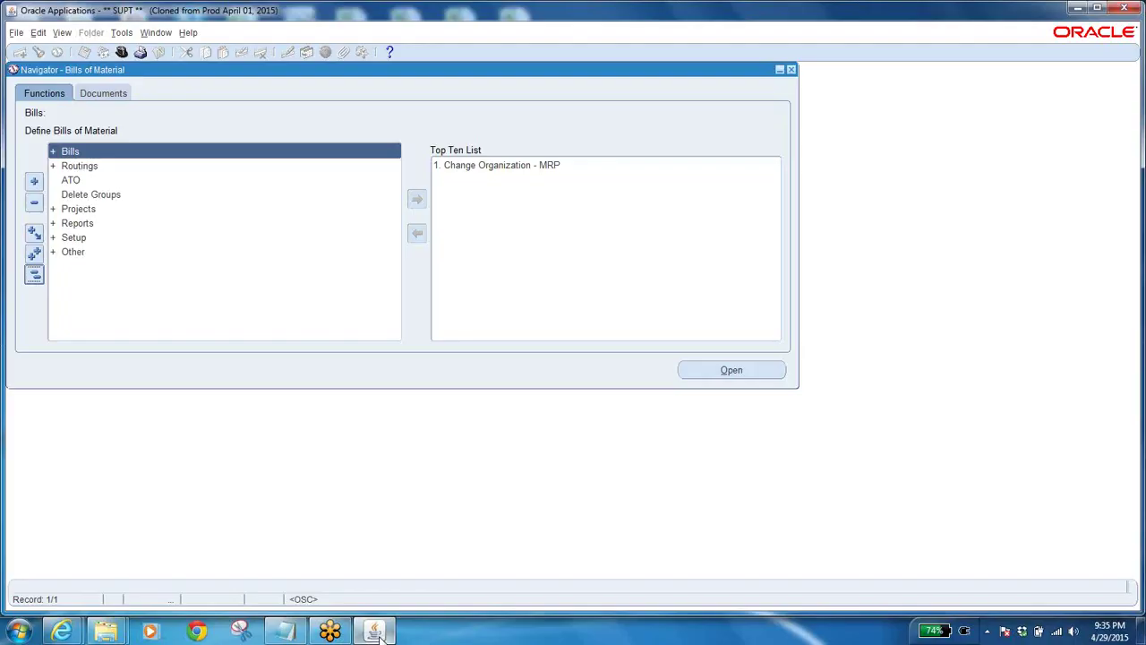
{"action": "left_click", "coordinate": [121, 51]}
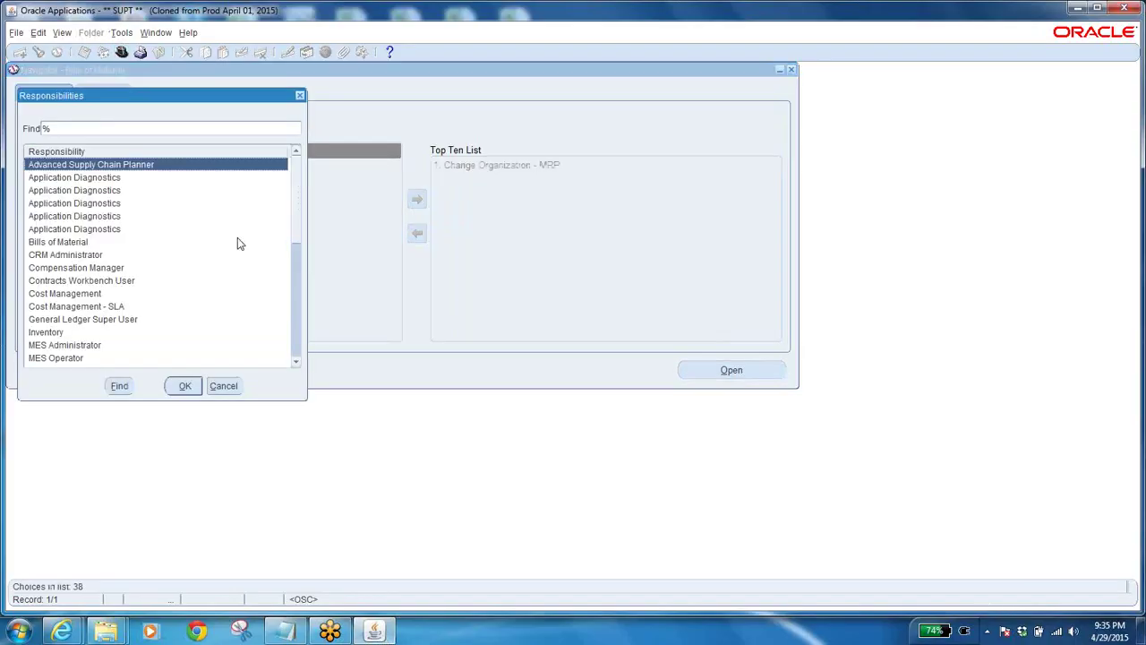
{"action": "left_click", "coordinate": [222, 388]}
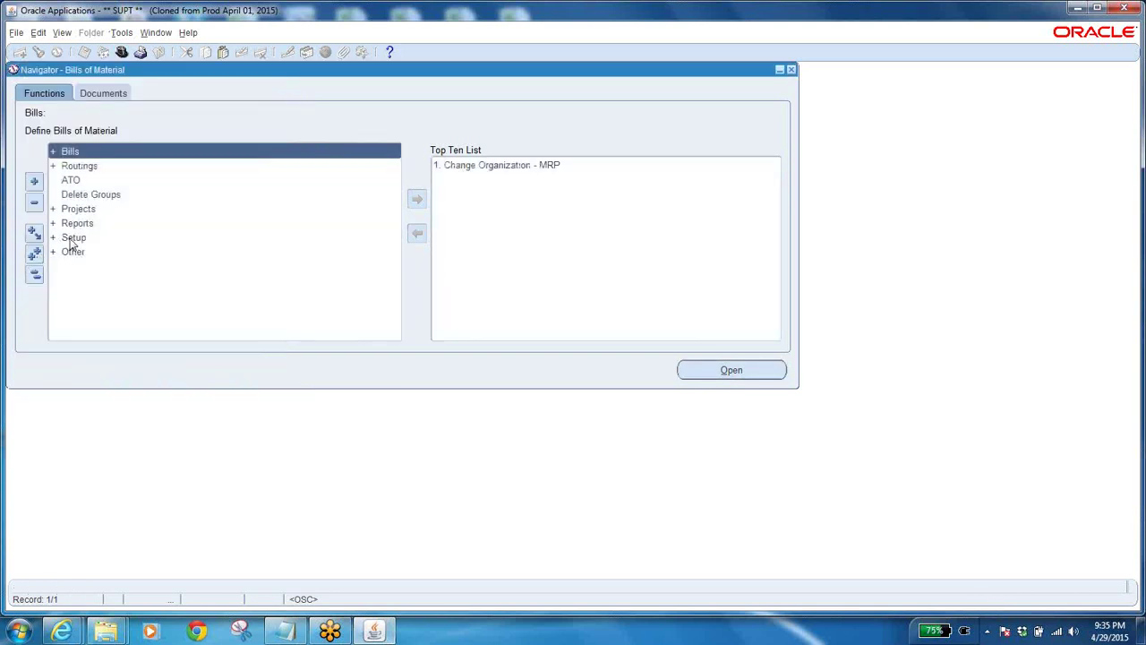
Step: Open the Workday Calendar form from the Bills of Material setup functions and place it over the middle of the Navigator
{"action": "double_click", "coordinate": [71, 237]}
{"action": "left_click", "coordinate": [95, 266]}
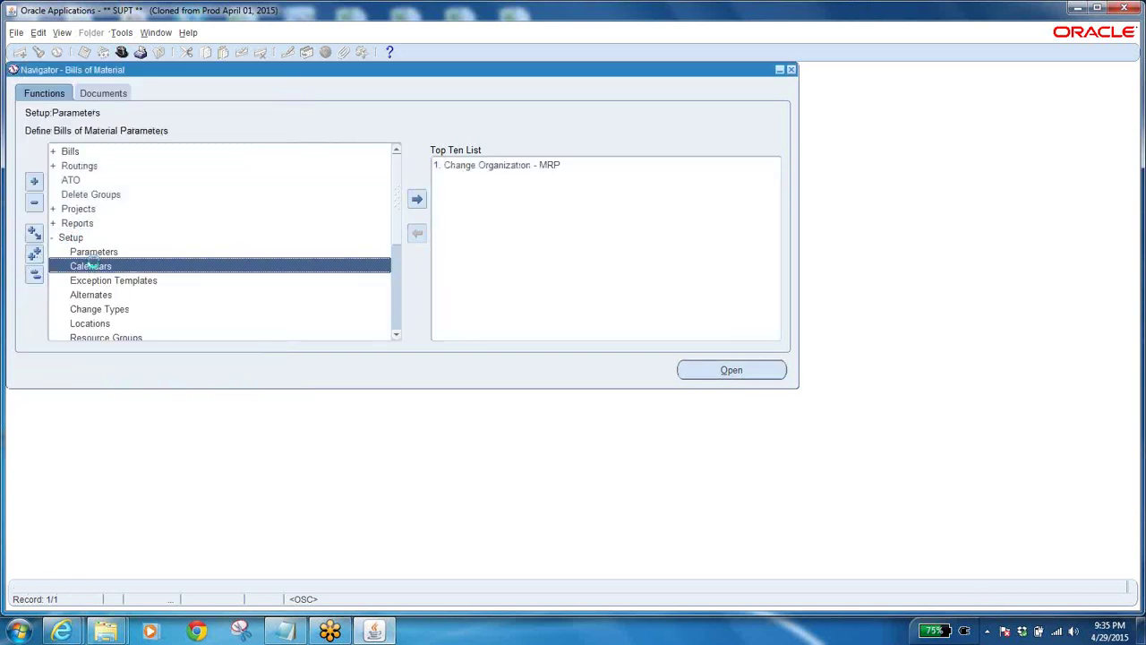
{"action": "double_click", "coordinate": [102, 267]}
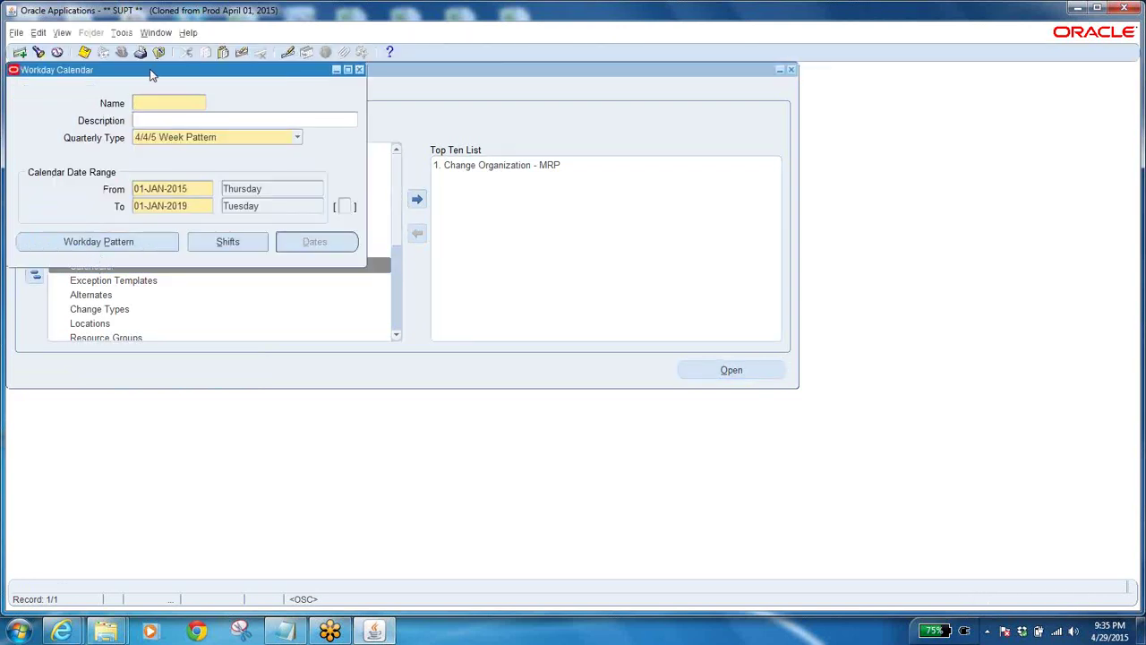
{"action": "left_click_drag", "start_coordinate": [153, 74], "coordinate": [396, 149]}
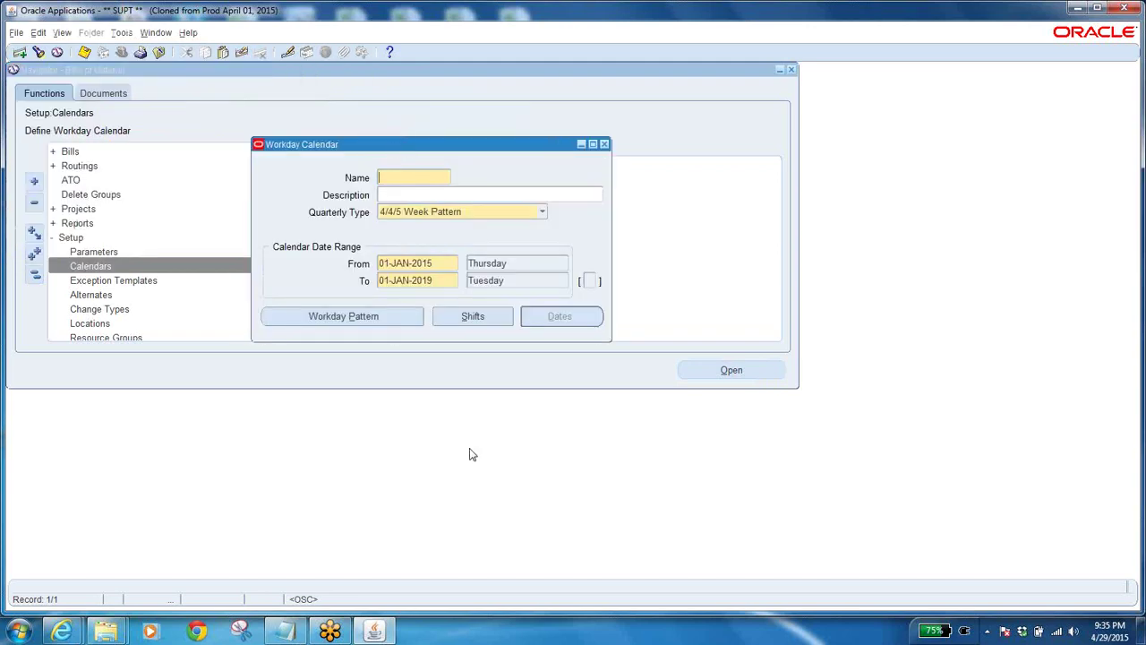
Step: Switch to the Trails notes in Notepad, append ten blank lines below the last entry, and return to Oracle Applications
{"action": "left_click", "coordinate": [285, 632]}
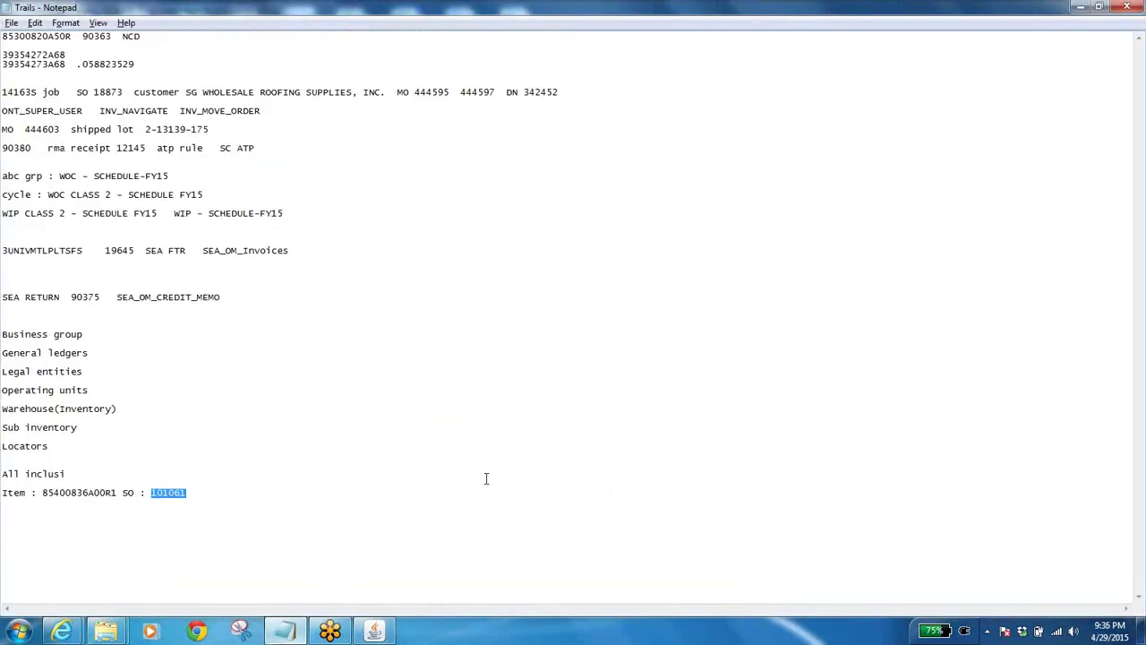
{"action": "left_click", "coordinate": [217, 495]}
{"action": "key", "text": "Return"}
{"action": "key", "text": "Return"}
{"action": "key", "text": "Return"}
{"action": "key", "text": "Return"}
{"action": "key", "text": "Return"}
{"action": "key", "text": "Return"}
{"action": "key", "text": "Return"}
{"action": "key", "text": "Return"}
{"action": "key", "text": "Return"}
{"action": "key", "text": "Return"}
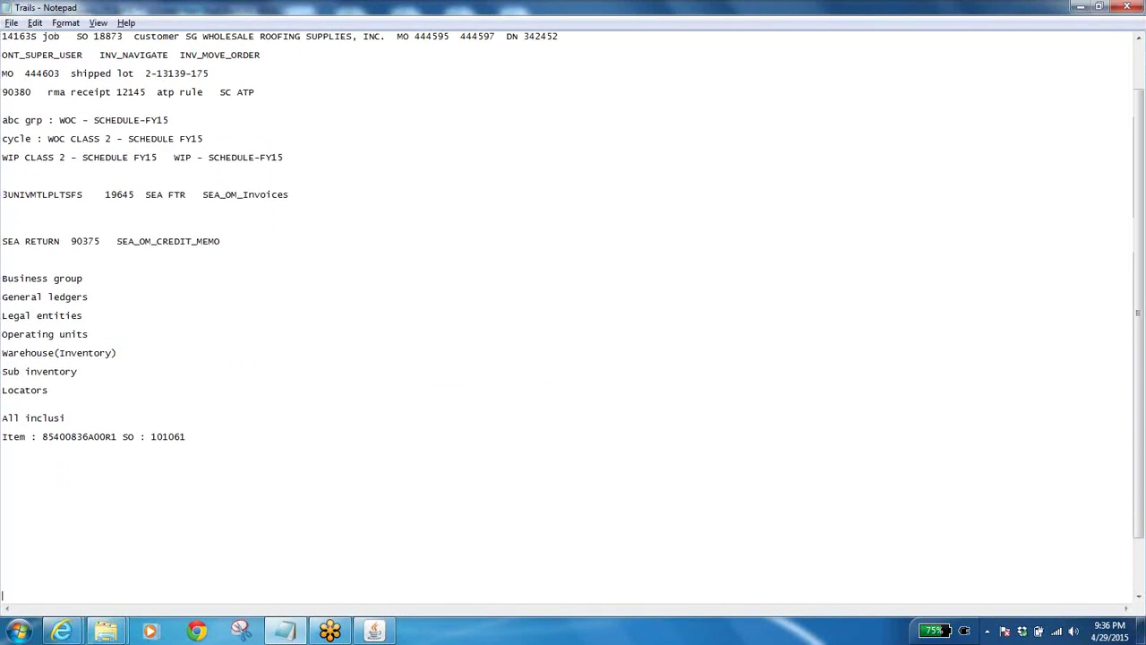
{"action": "key", "text": "alt+Tab"}
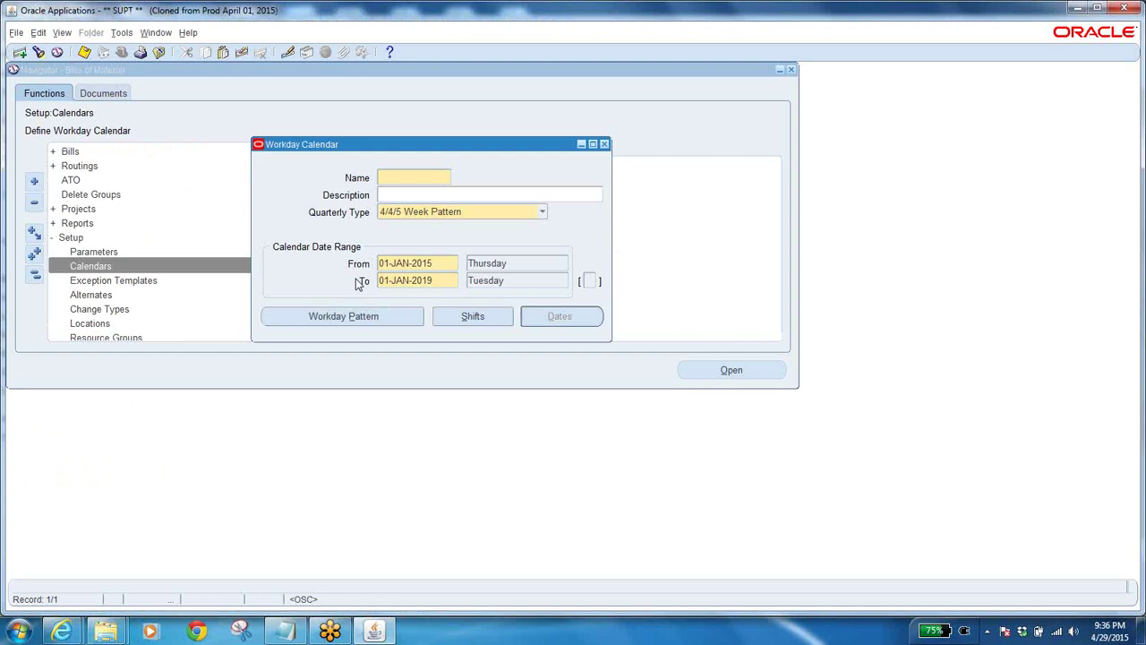
Step: Close the Workday Calendar form and switch to the SEA Inventory responsibility
{"action": "left_click", "coordinate": [159, 52]}
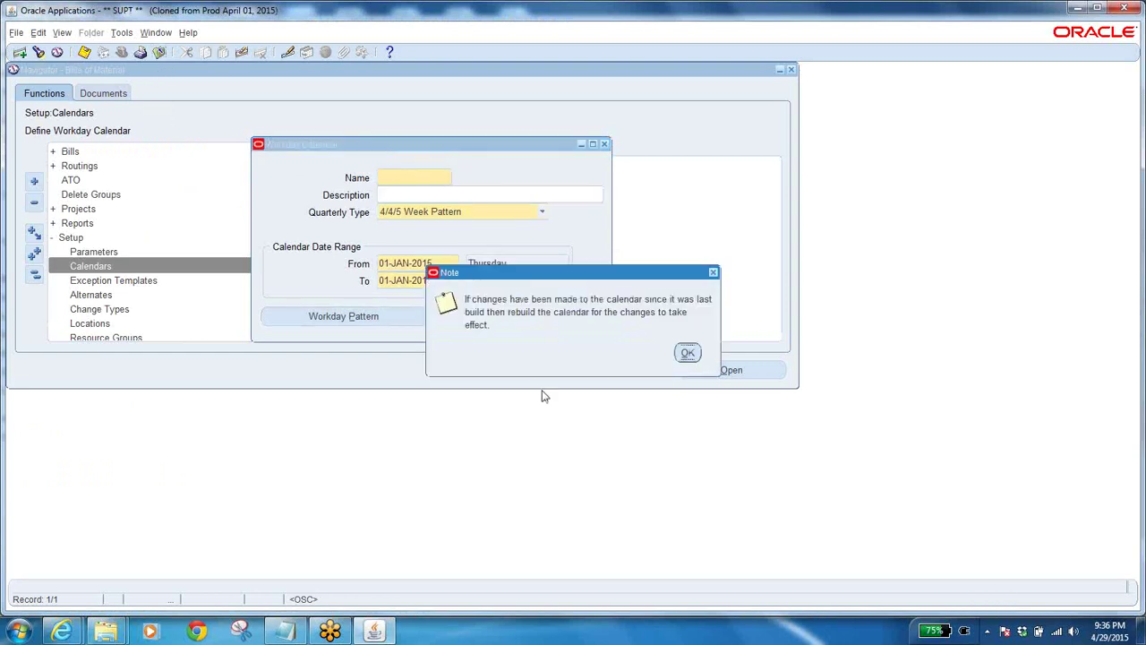
{"action": "left_click", "coordinate": [687, 352]}
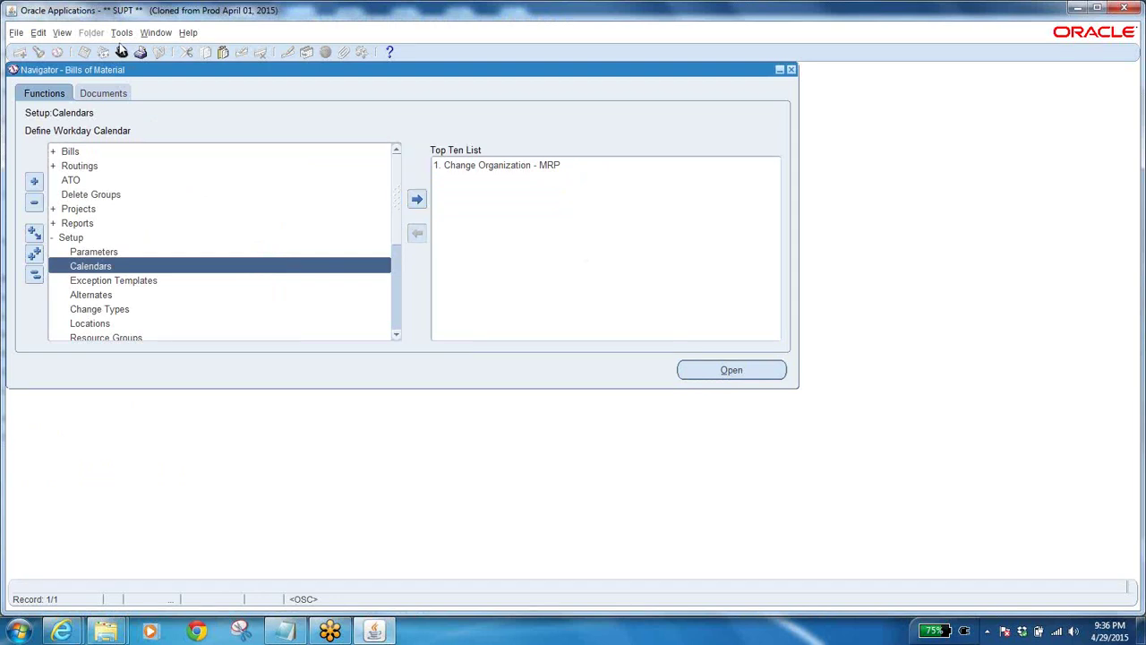
{"action": "key", "text": "s"}
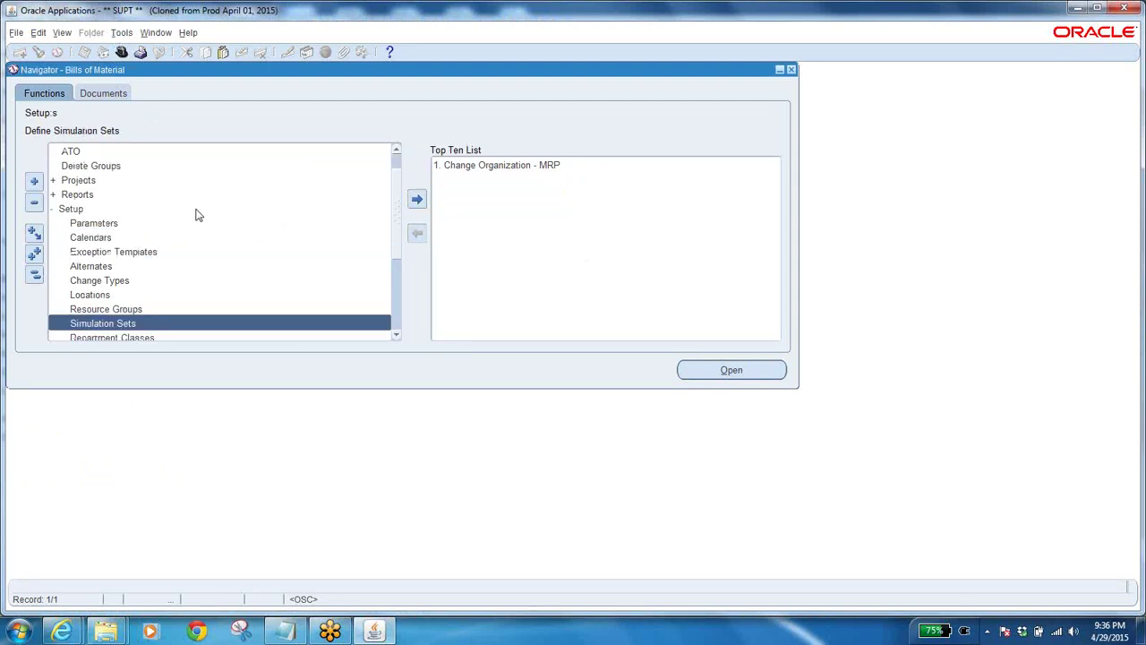
{"action": "left_click", "coordinate": [121, 52]}
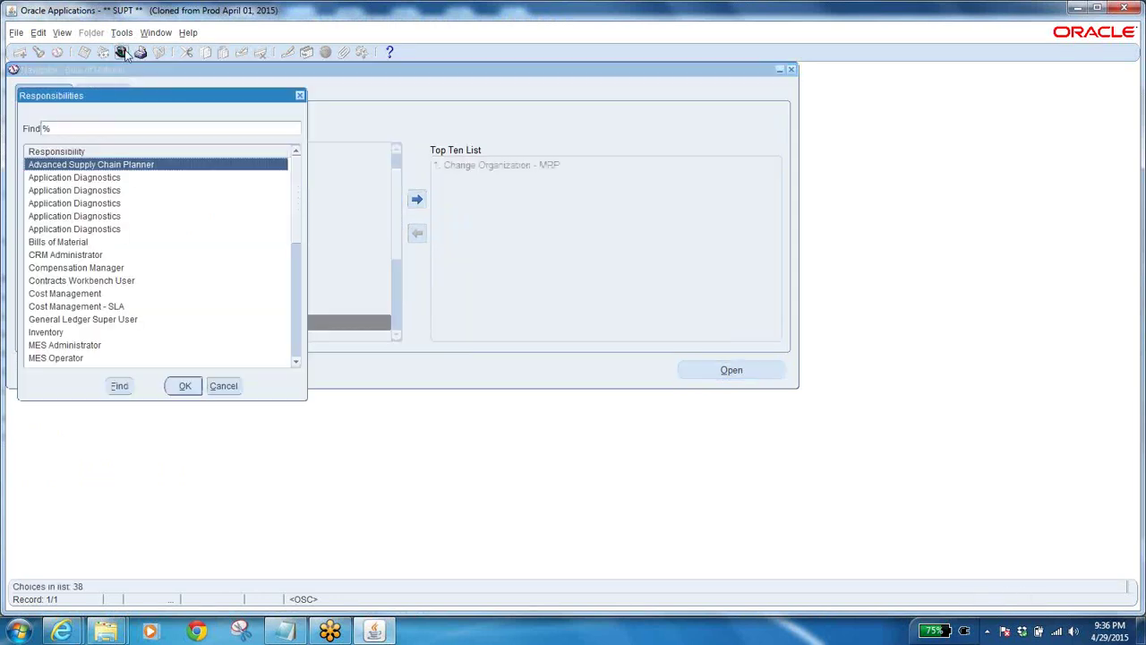
{"action": "type", "text": "s"}
{"action": "left_click", "coordinate": [90, 229]}
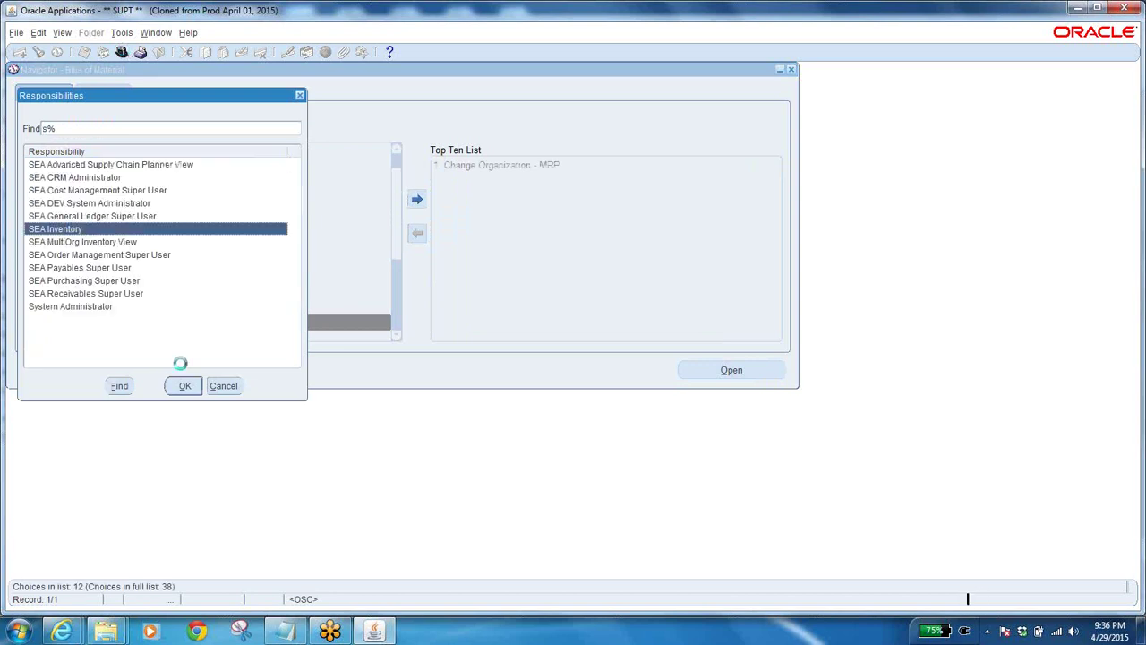
{"action": "left_click", "coordinate": [183, 385]}
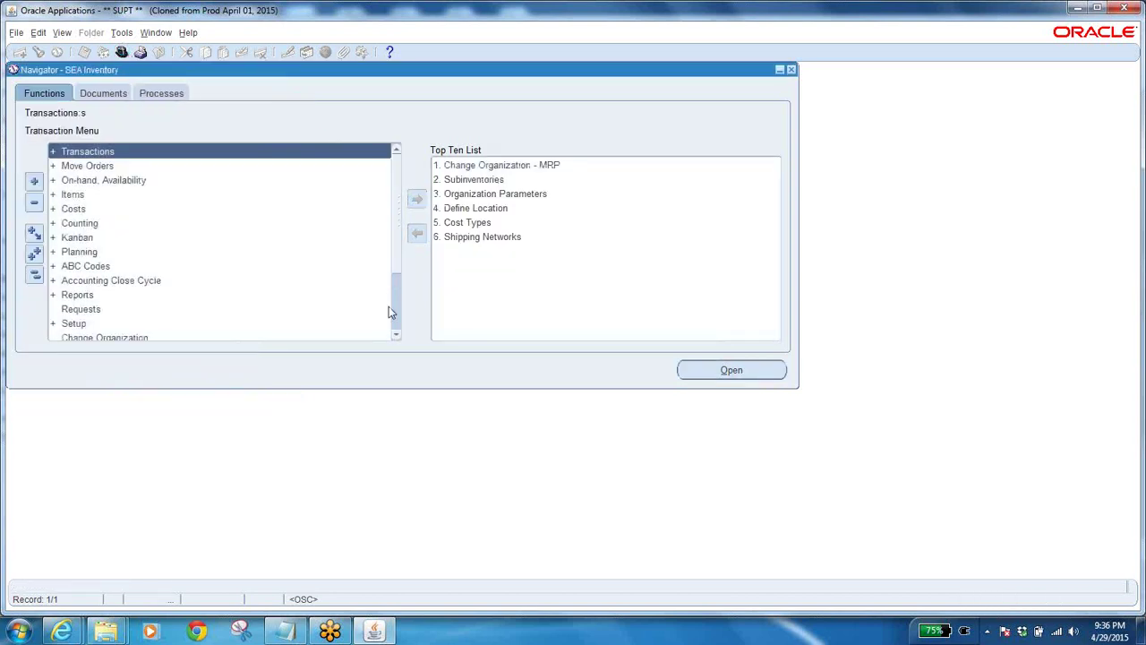
Step: Expand the Organizations functions under the SEA Inventory setup, open Calendars from there, and close the form again
{"action": "scroll", "coordinate": [398, 323], "scroll_direction": "down", "scroll_amount": 2}
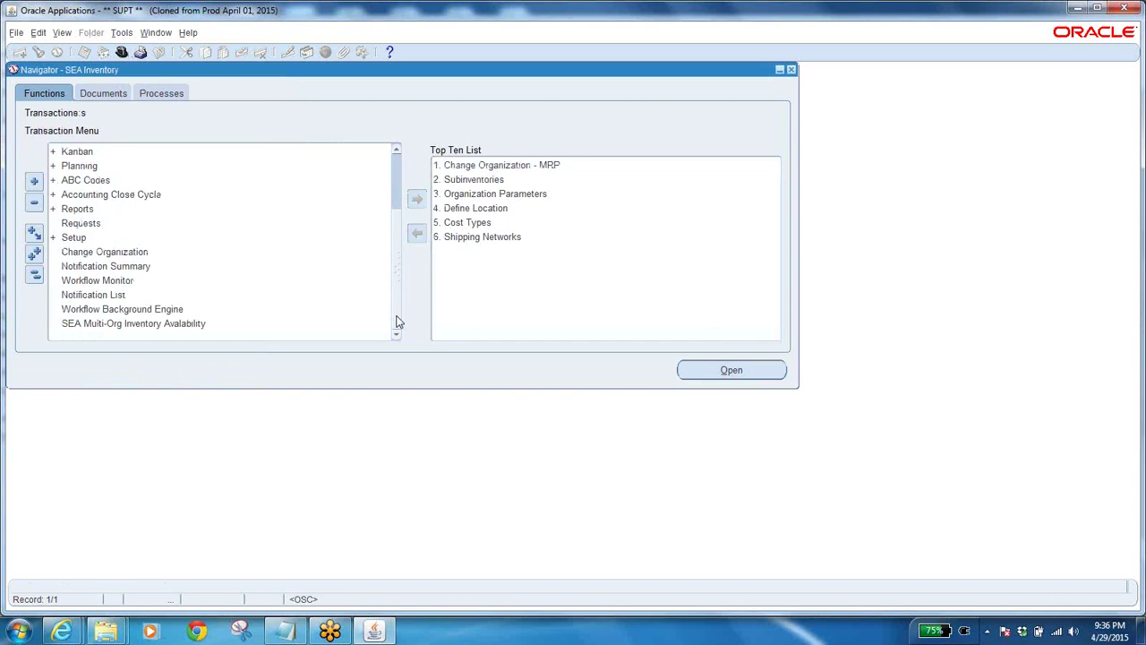
{"action": "double_click", "coordinate": [77, 236]}
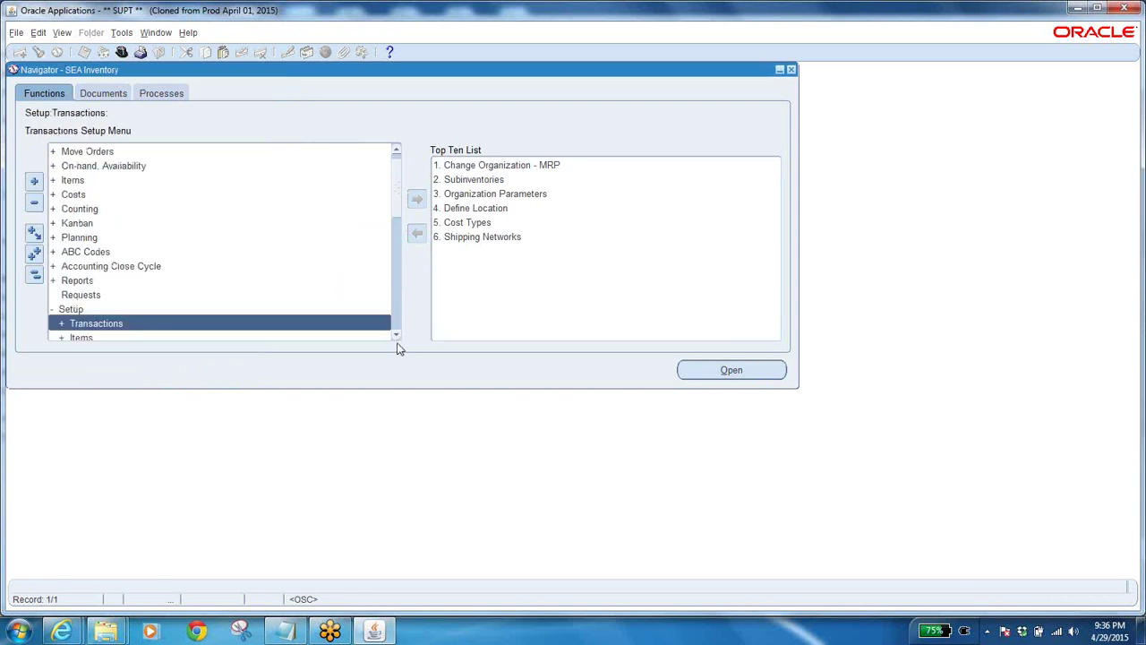
{"action": "scroll", "coordinate": [397, 339], "scroll_direction": "down", "scroll_amount": 2}
{"action": "scroll", "coordinate": [398, 339], "scroll_direction": "down", "scroll_amount": 4}
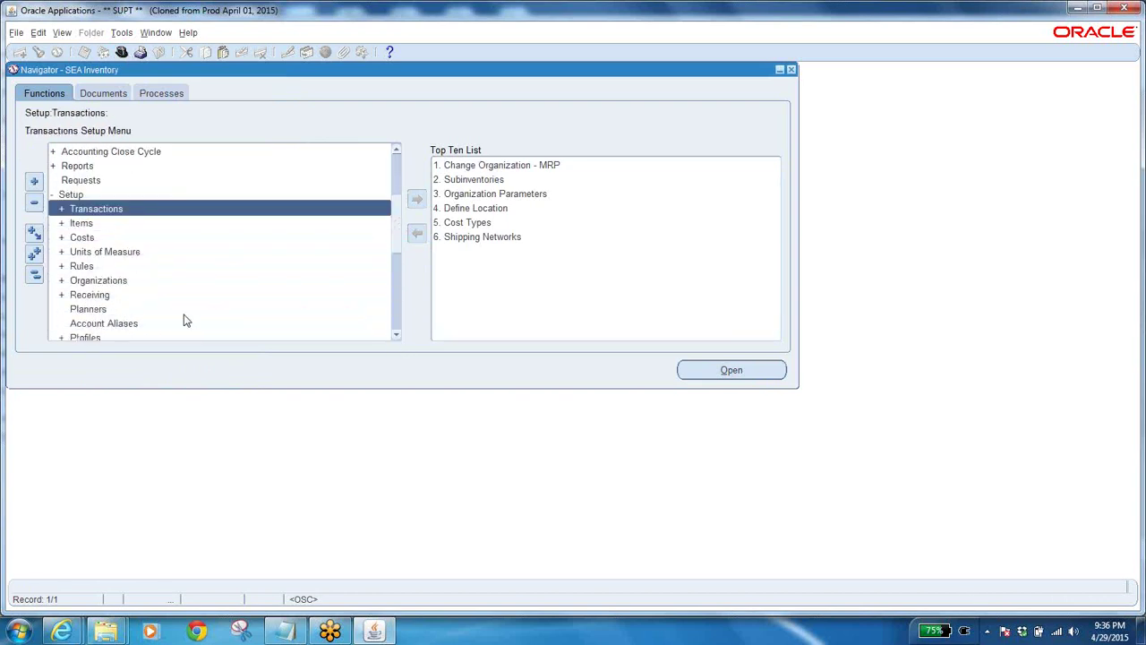
{"action": "left_click", "coordinate": [111, 280]}
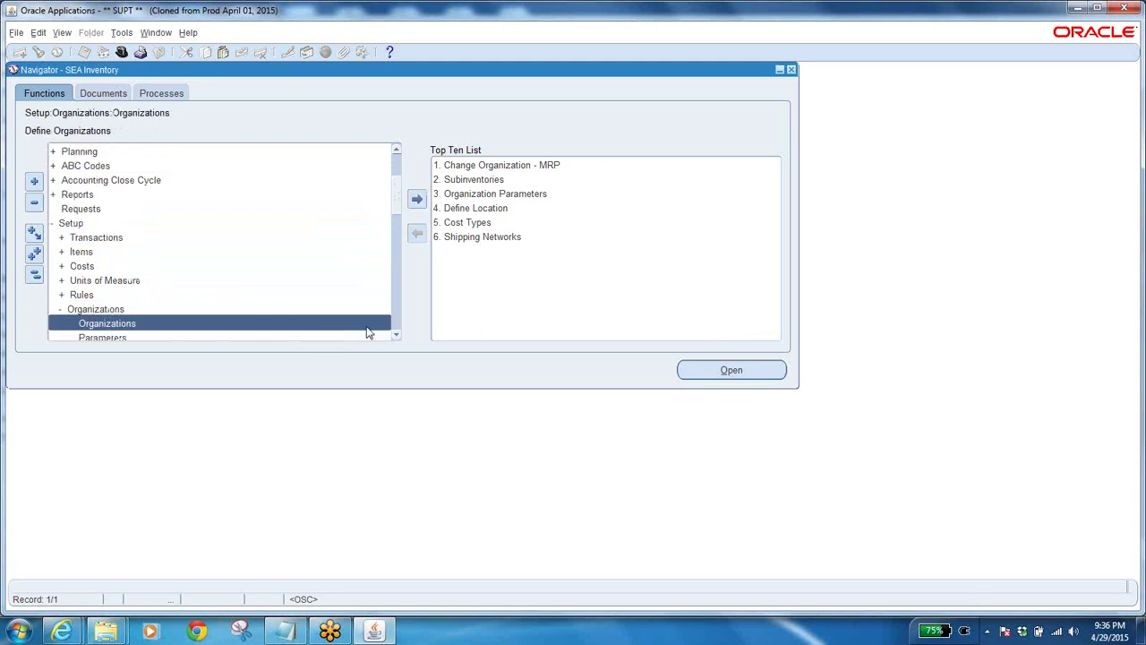
{"action": "scroll", "coordinate": [398, 337], "scroll_direction": "down", "scroll_amount": 2}
{"action": "scroll", "coordinate": [398, 339], "scroll_direction": "down", "scroll_amount": 3}
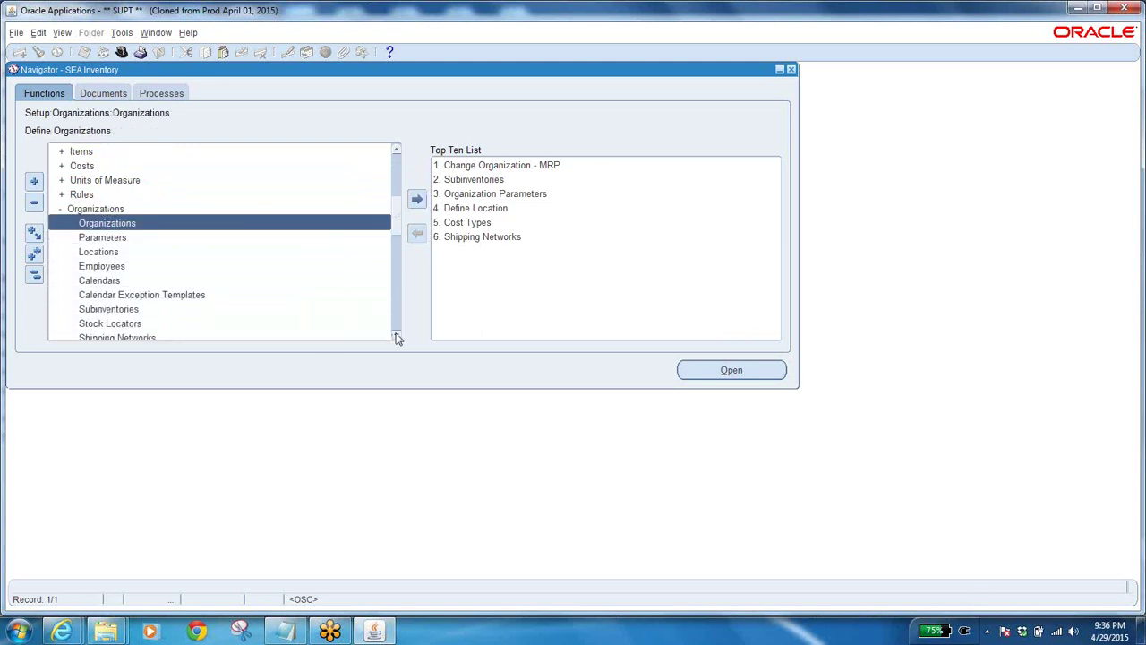
{"action": "double_click", "coordinate": [105, 281]}
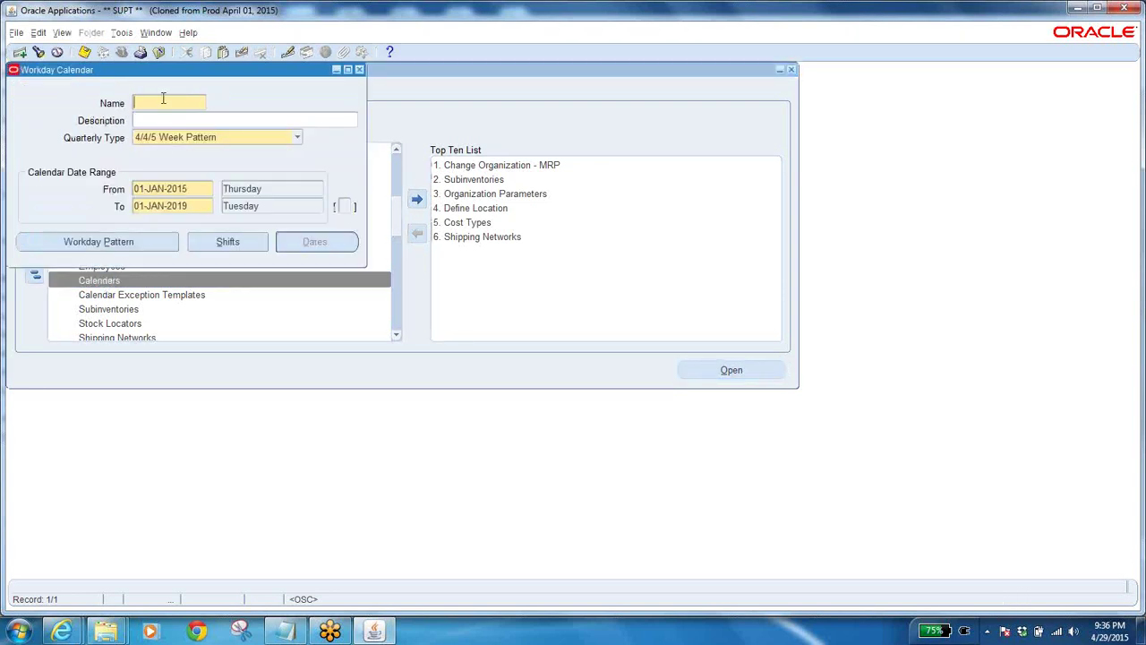
{"action": "left_click", "coordinate": [158, 53]}
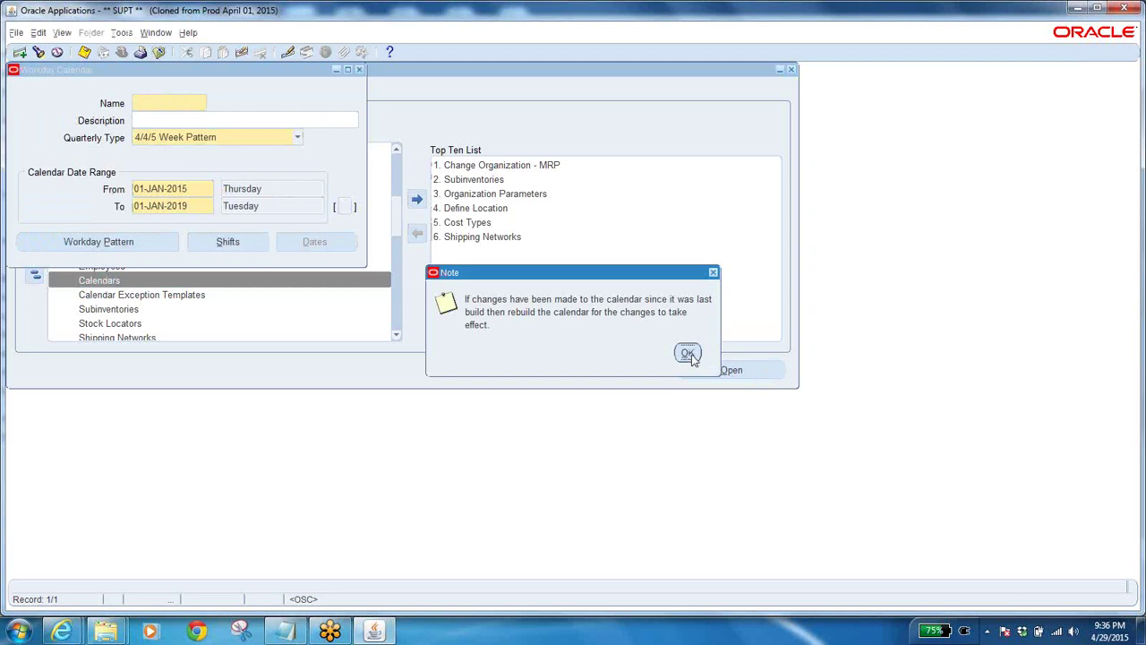
{"action": "left_click", "coordinate": [687, 352]}
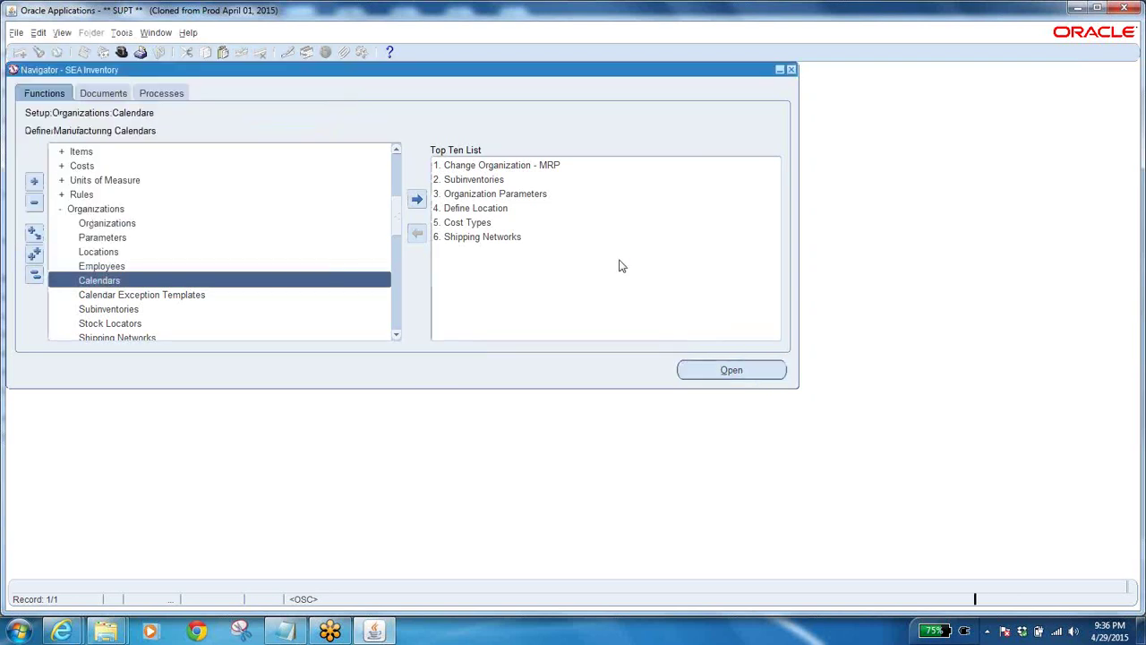
Step: Open the Organization Parameters for WOO (Wooster Discrete) and check the assigned Calendar
{"action": "double_click", "coordinate": [517, 194]}
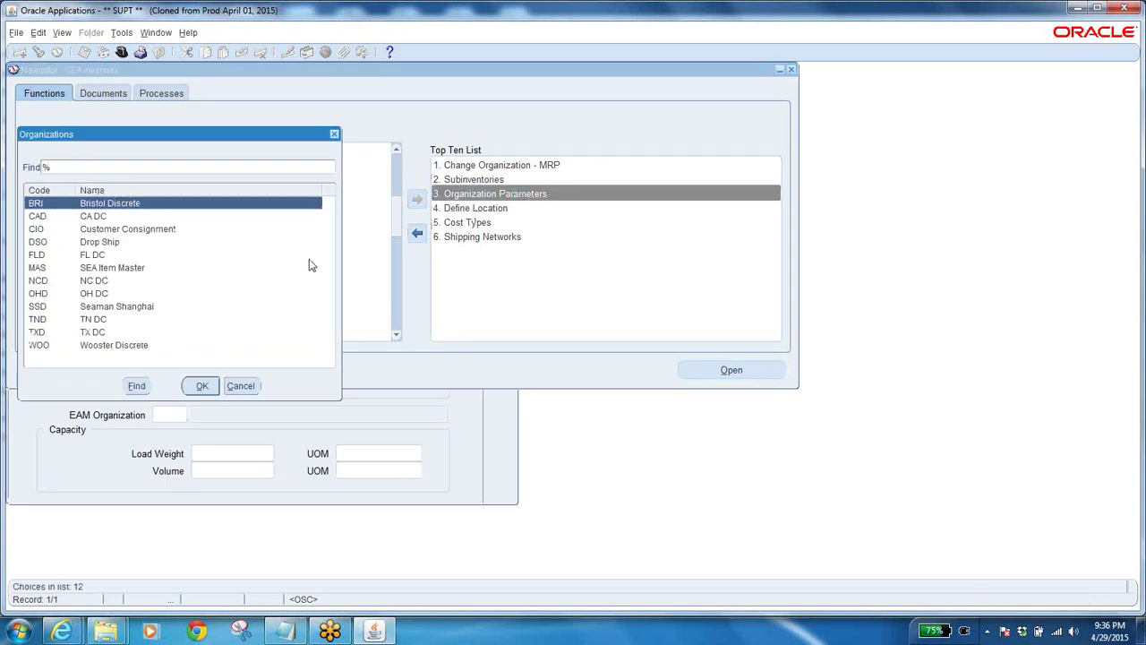
{"action": "key", "text": "Return"}
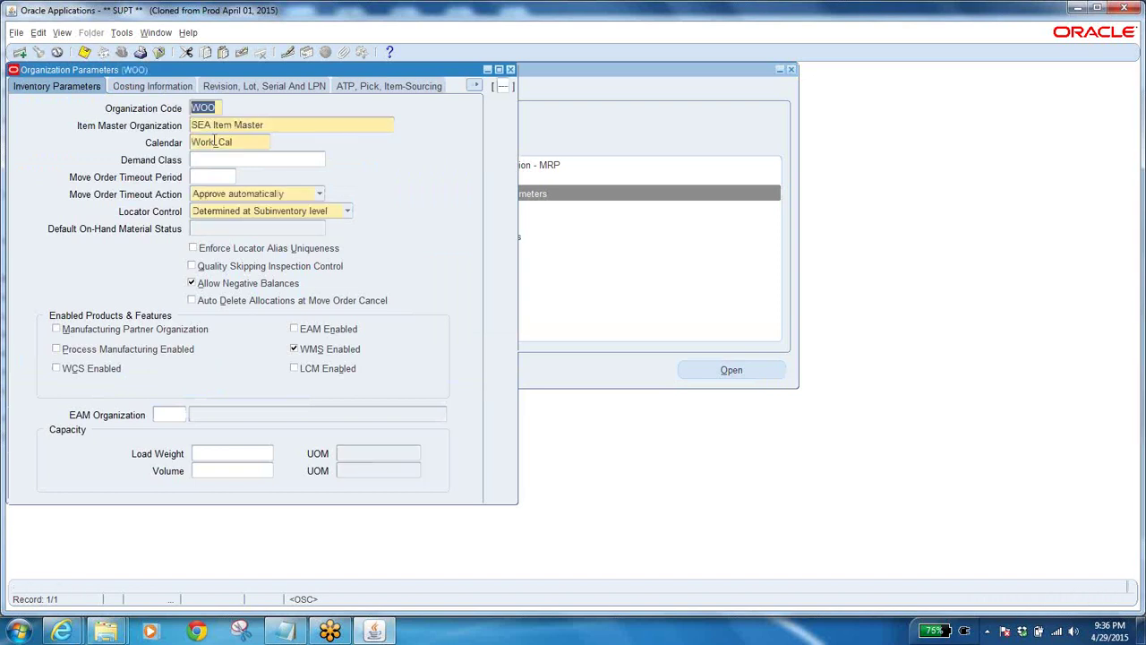
{"action": "left_click", "coordinate": [243, 143]}
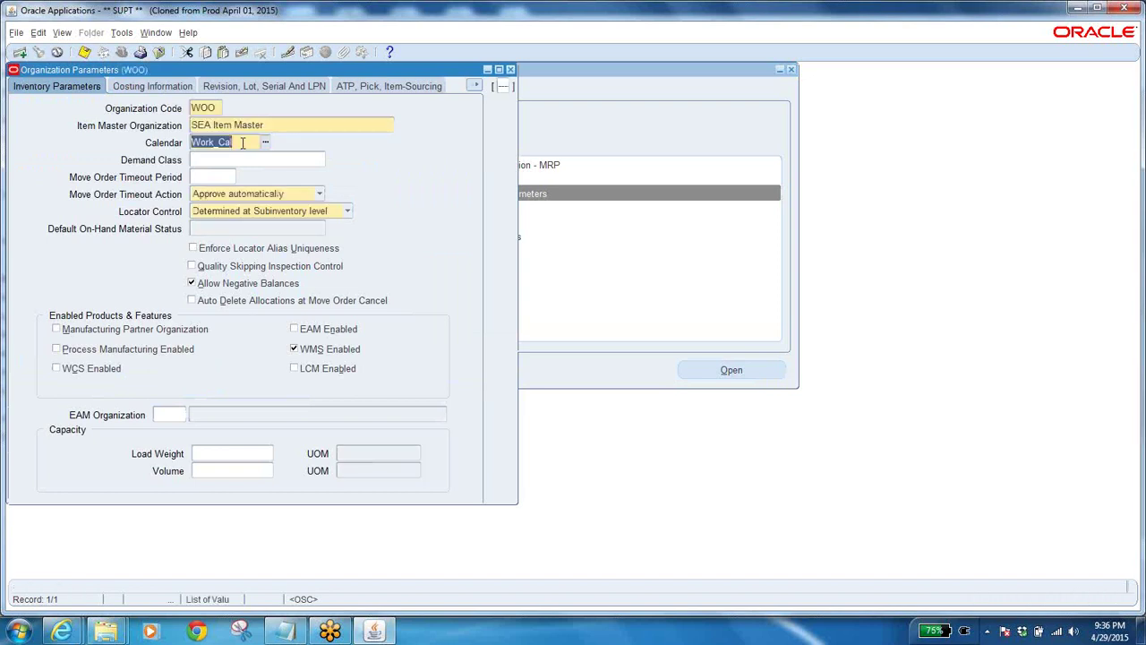
Step: Note the calendar name work_Cal on a new line in the Trails notes in Notepad and return to Oracle Applications
{"action": "left_click", "coordinate": [296, 634]}
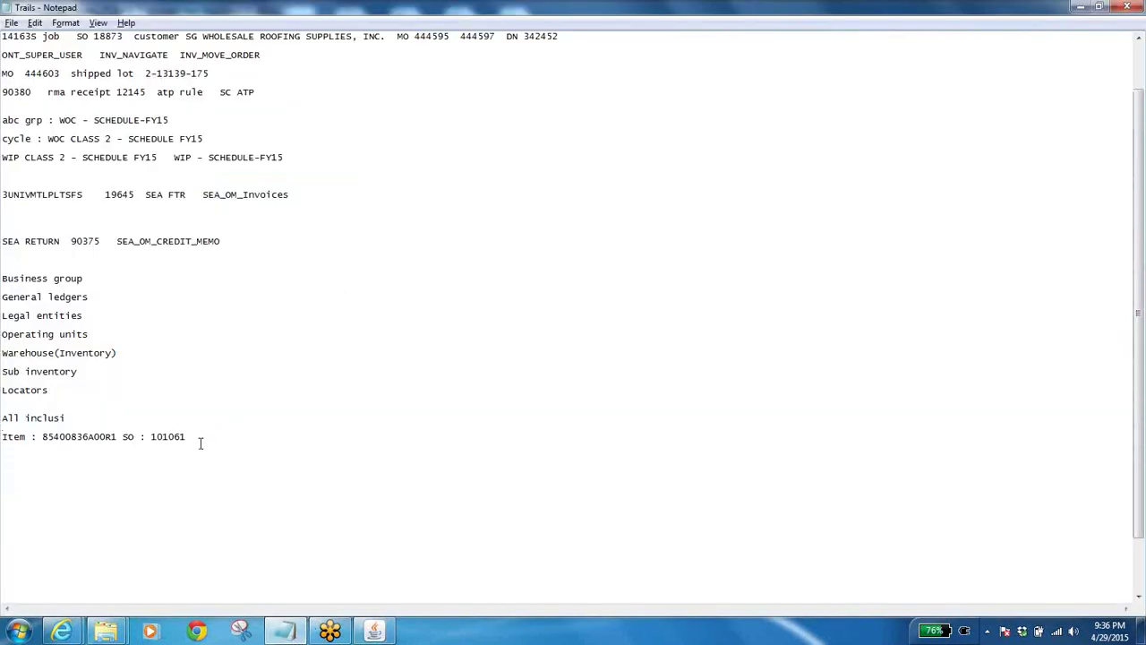
{"action": "key", "text": "End"}
{"action": "key", "text": "Return"}
{"action": "key", "text": "Return"}
{"action": "type", "text": "work_Cal"}
{"action": "key", "text": "alt+Tab"}
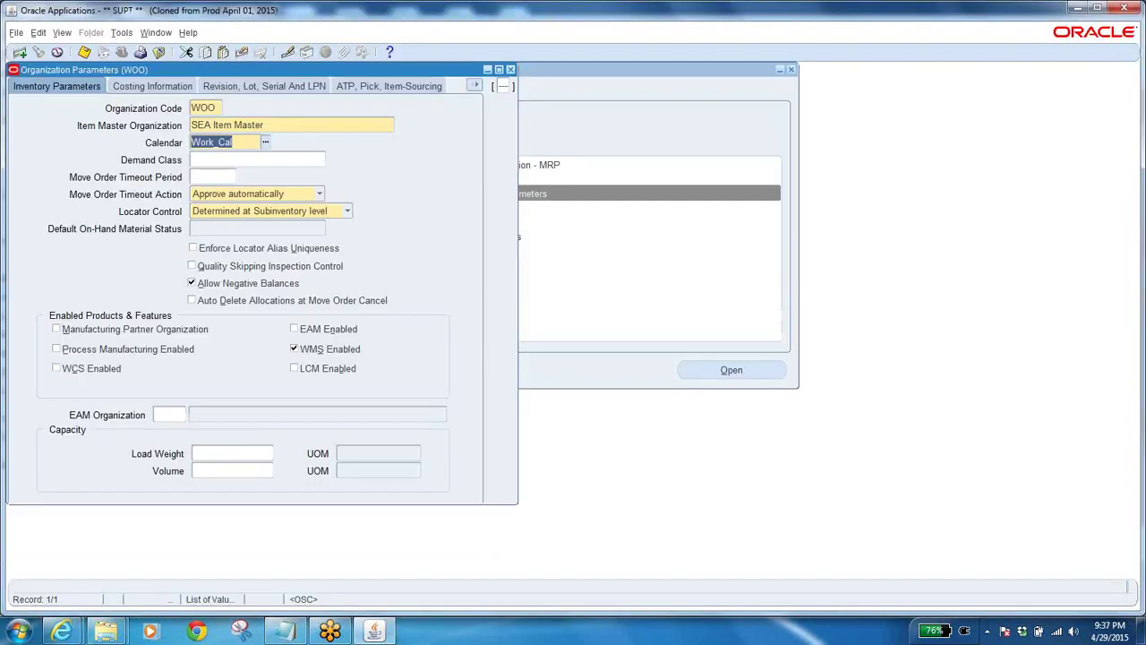
Step: Close the Organization Parameters and open the Workday Calendar form from the Organizations setup functions
{"action": "left_click", "coordinate": [162, 54]}
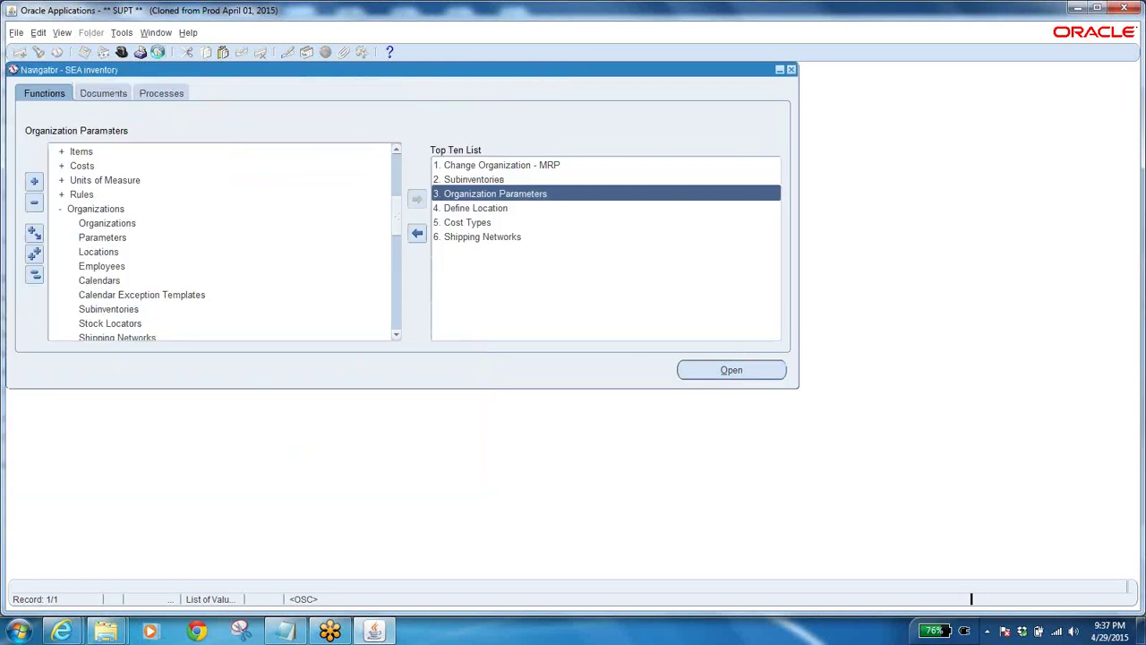
{"action": "left_click", "coordinate": [110, 285]}
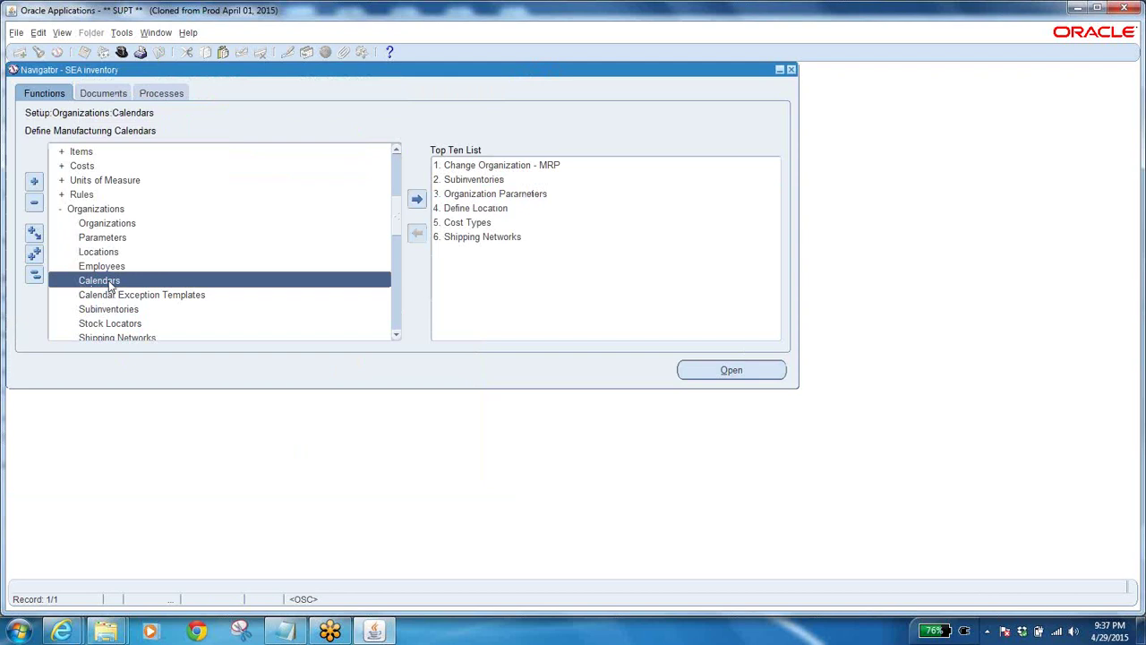
{"action": "double_click", "coordinate": [109, 285]}
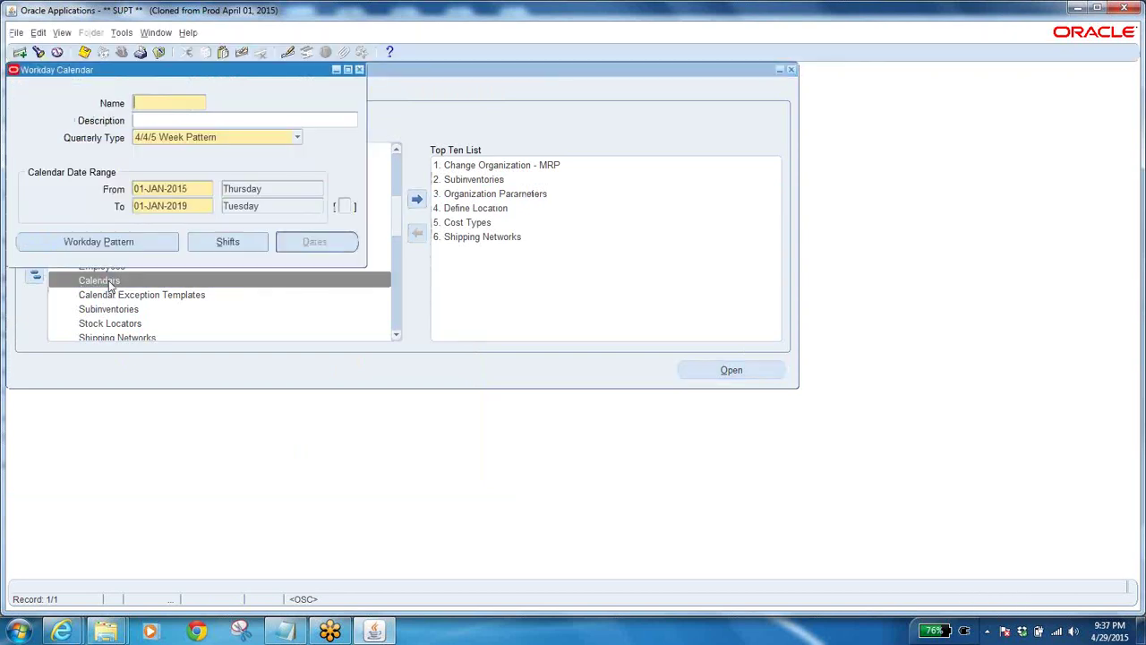
Step: Query the Workday Calendar form for the calendar named Work_Cal
{"action": "key", "text": "F11"}
{"action": "type", "text": "Work_Cal"}
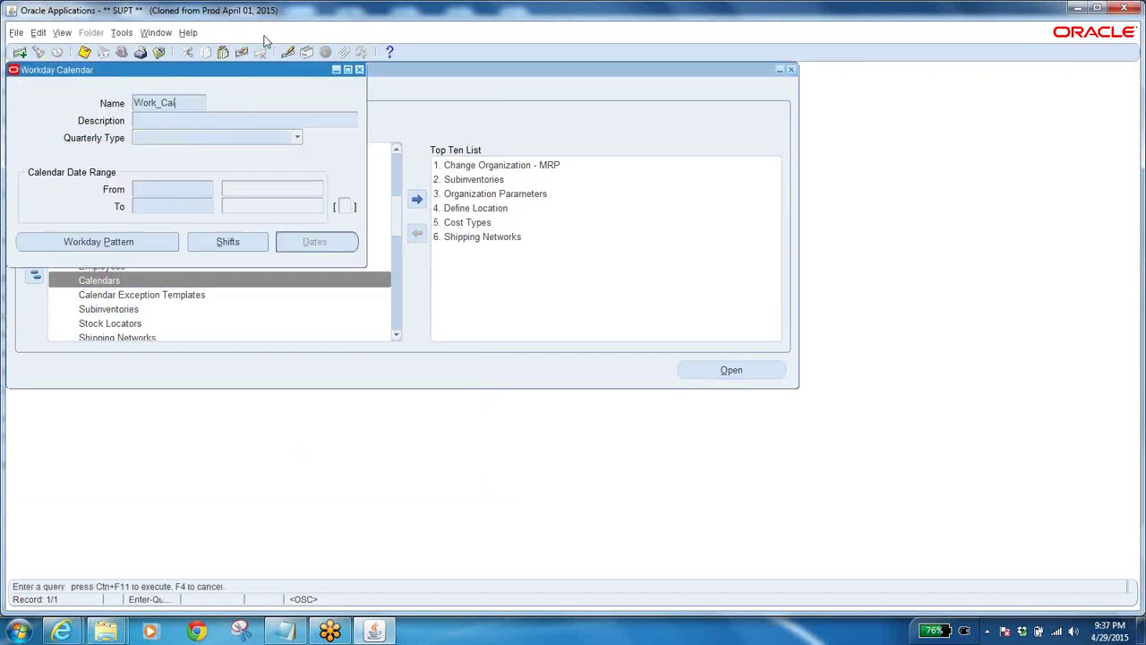
{"action": "key", "text": "ctrl+F11"}
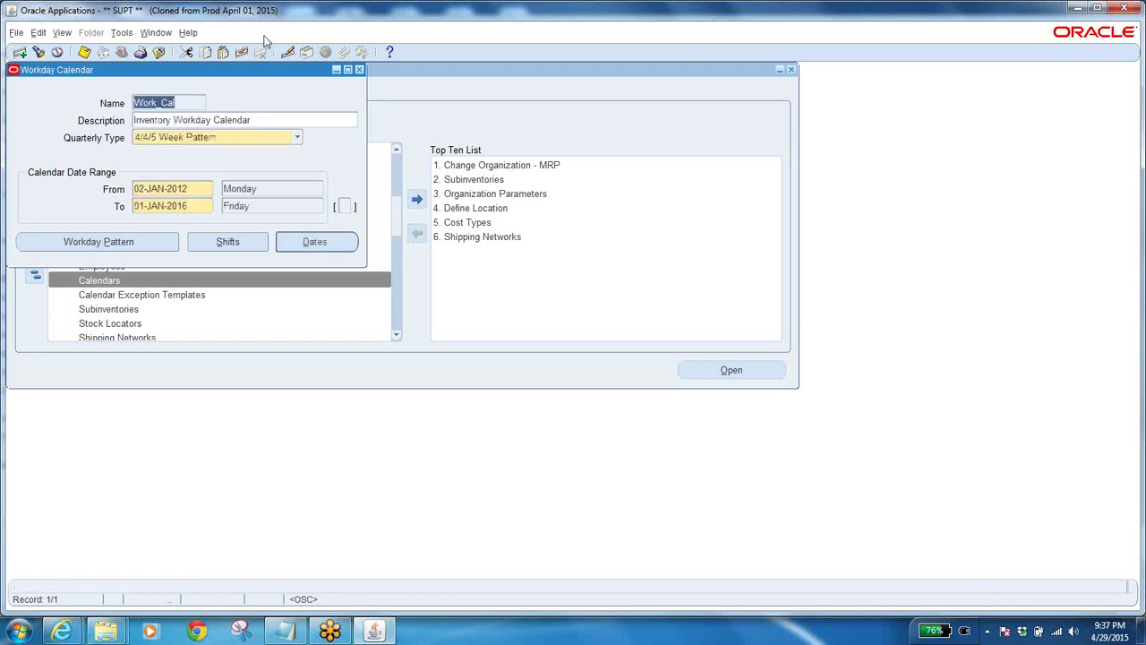
Step: Review the calendar's description, the available Quarterly Type options and the From and To dates of its date range
{"action": "left_click", "coordinate": [242, 119]}
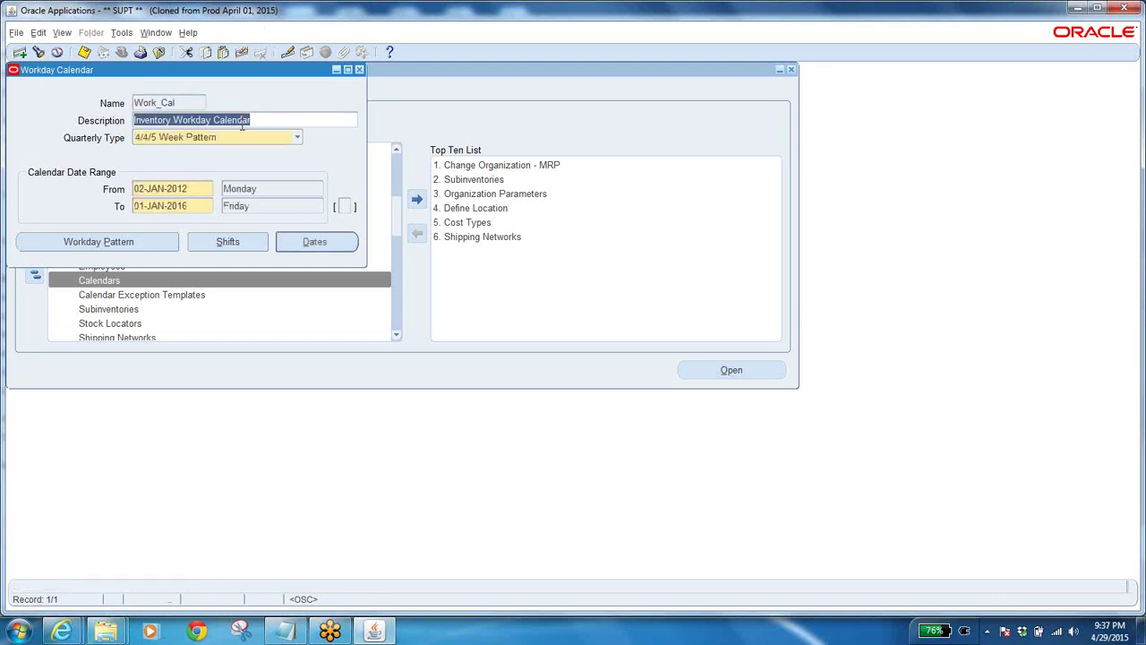
{"action": "left_click", "coordinate": [289, 141]}
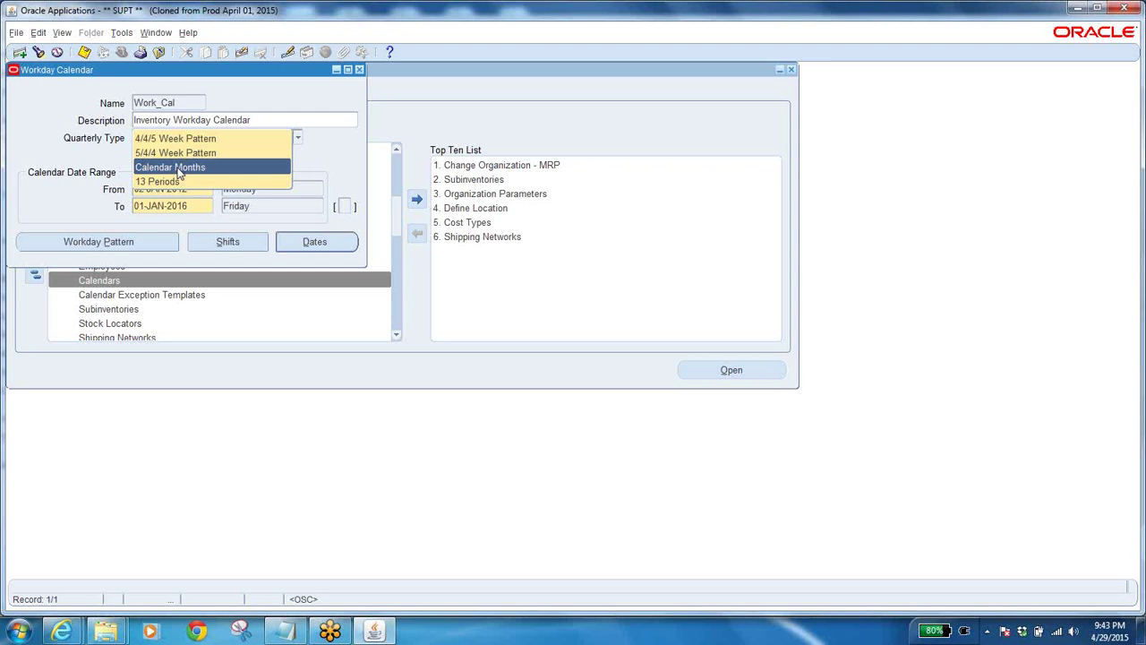
{"action": "left_click", "coordinate": [323, 149]}
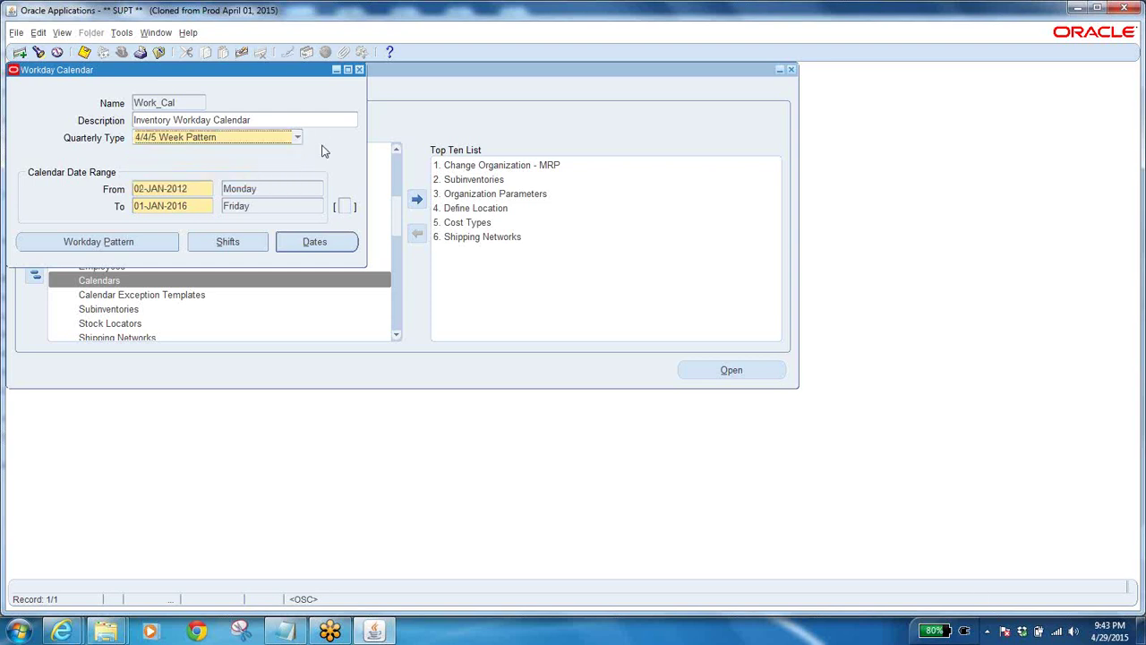
{"action": "left_click", "coordinate": [195, 192]}
{"action": "left_click", "coordinate": [194, 206]}
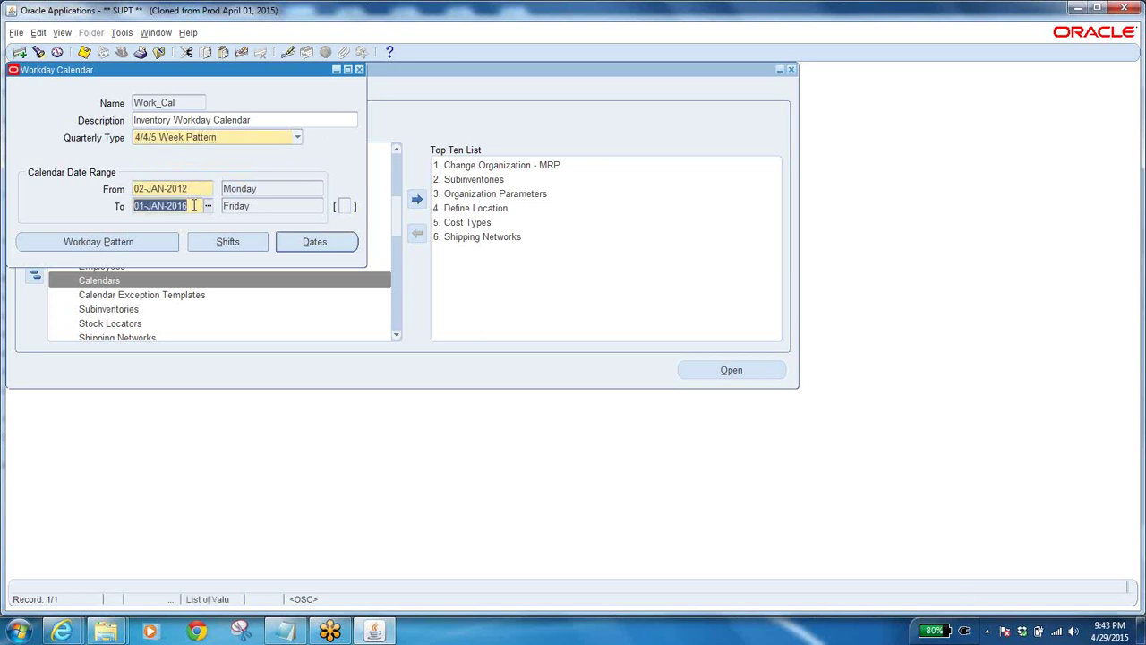
{"action": "left_click", "coordinate": [189, 206]}
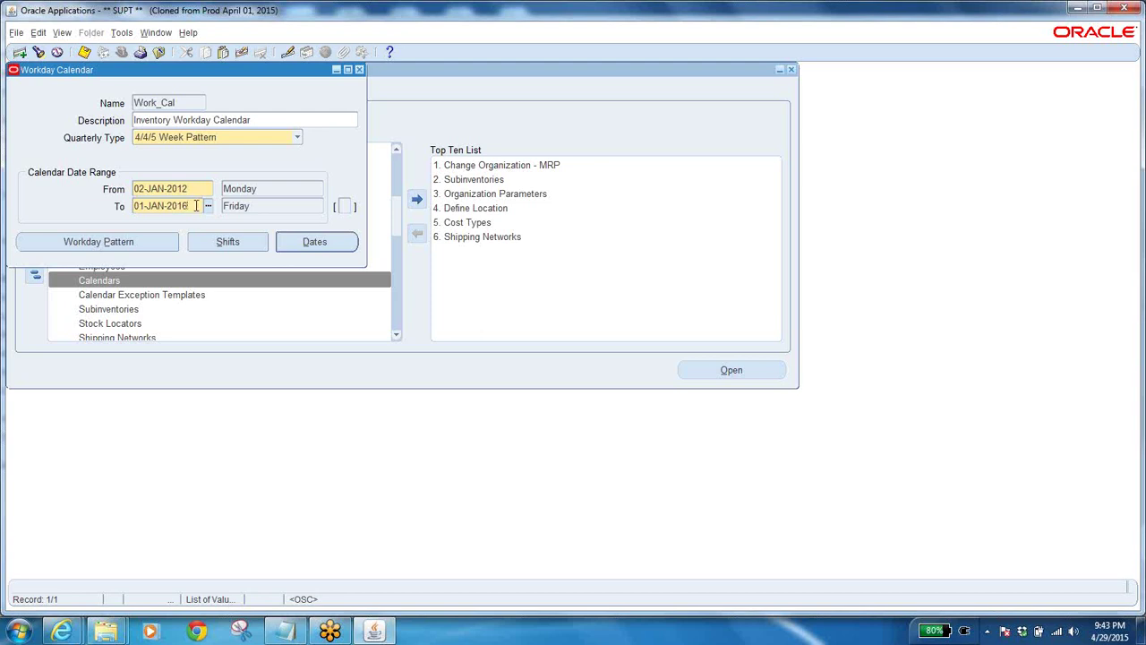
Step: Open the workday pattern of Work_Cal, check its sequence, days on and days off, and close it again
{"action": "left_click", "coordinate": [101, 242]}
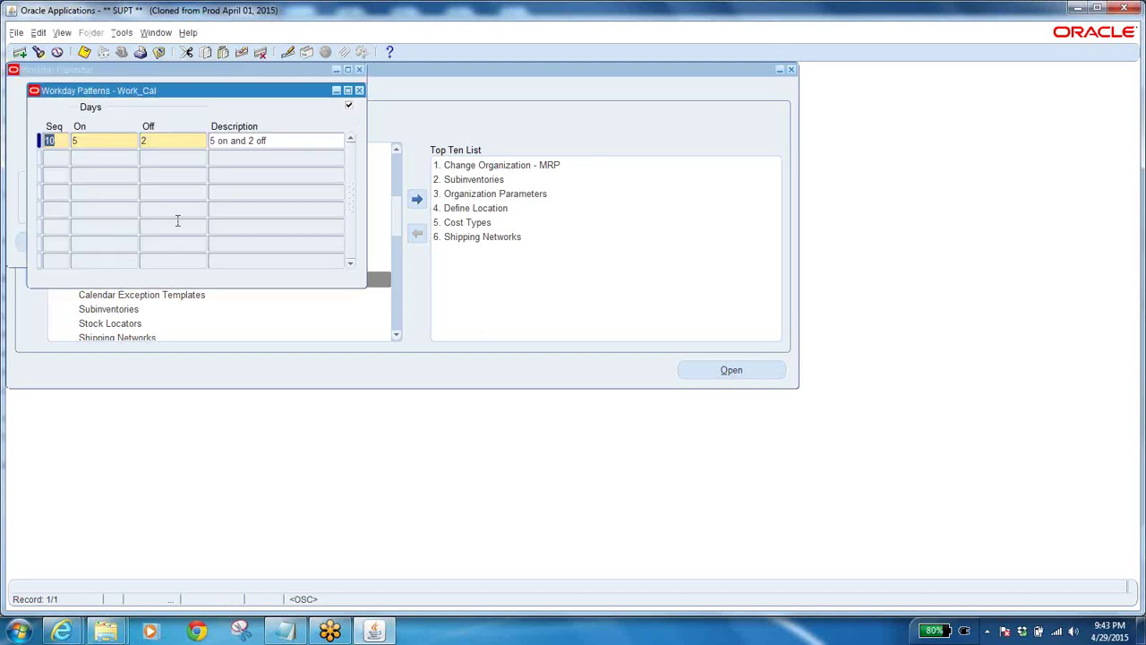
{"action": "left_click", "coordinate": [59, 139]}
{"action": "key", "text": "Tab"}
{"action": "key", "text": "Tab"}
{"action": "key", "text": "shift+Tab"}
{"action": "key", "text": "Tab"}
{"action": "left_click", "coordinate": [359, 91]}
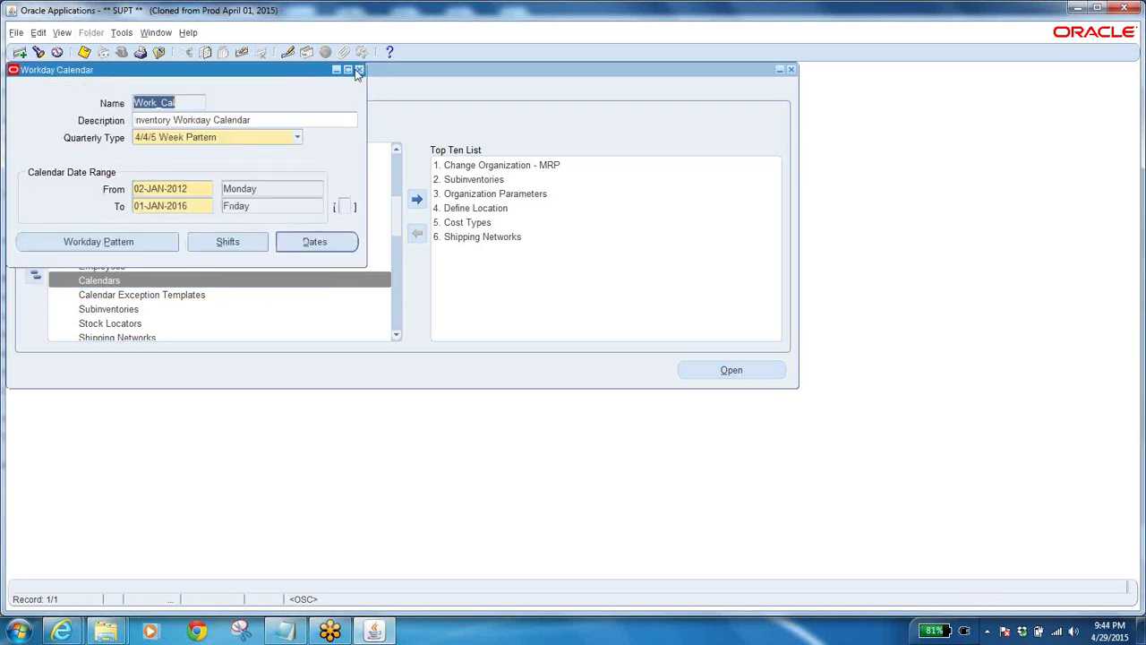
Step: Open the shifts of Work_Cal and check the start and stop times of the 1st Shift
{"action": "left_click", "coordinate": [231, 238]}
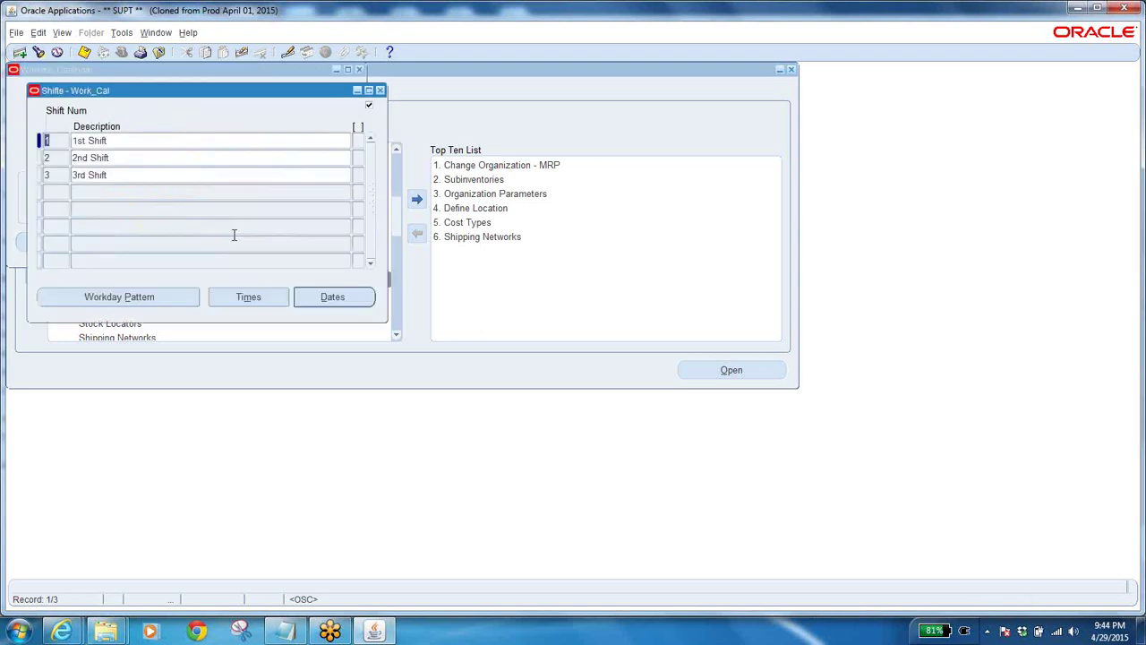
{"action": "left_click", "coordinate": [104, 140]}
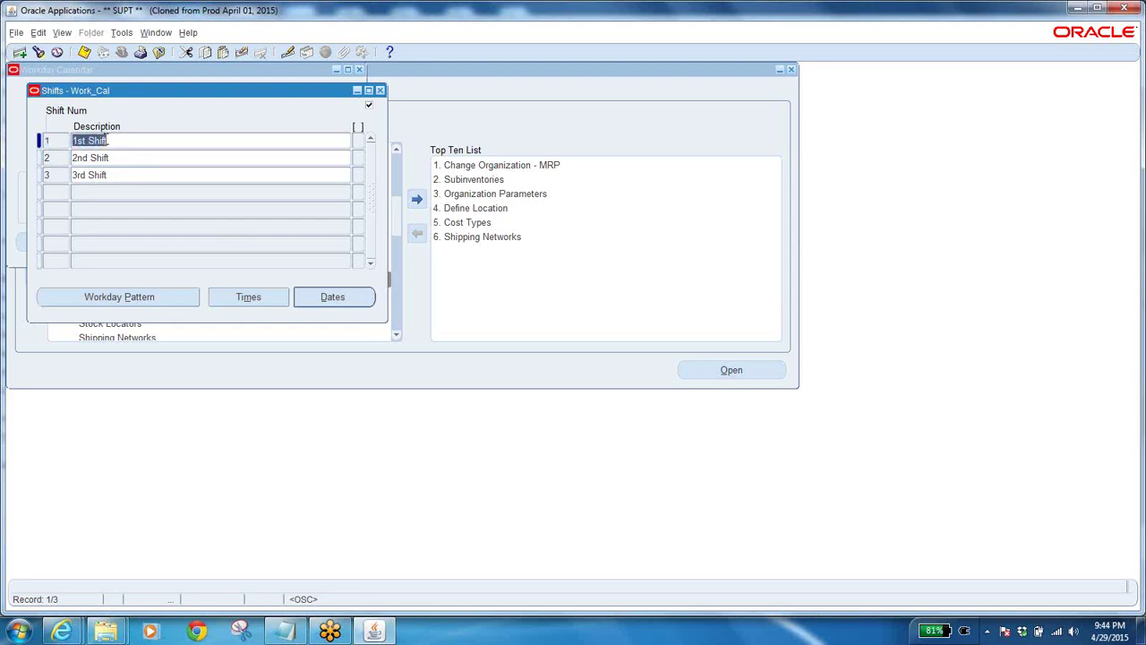
{"action": "left_click", "coordinate": [248, 297]}
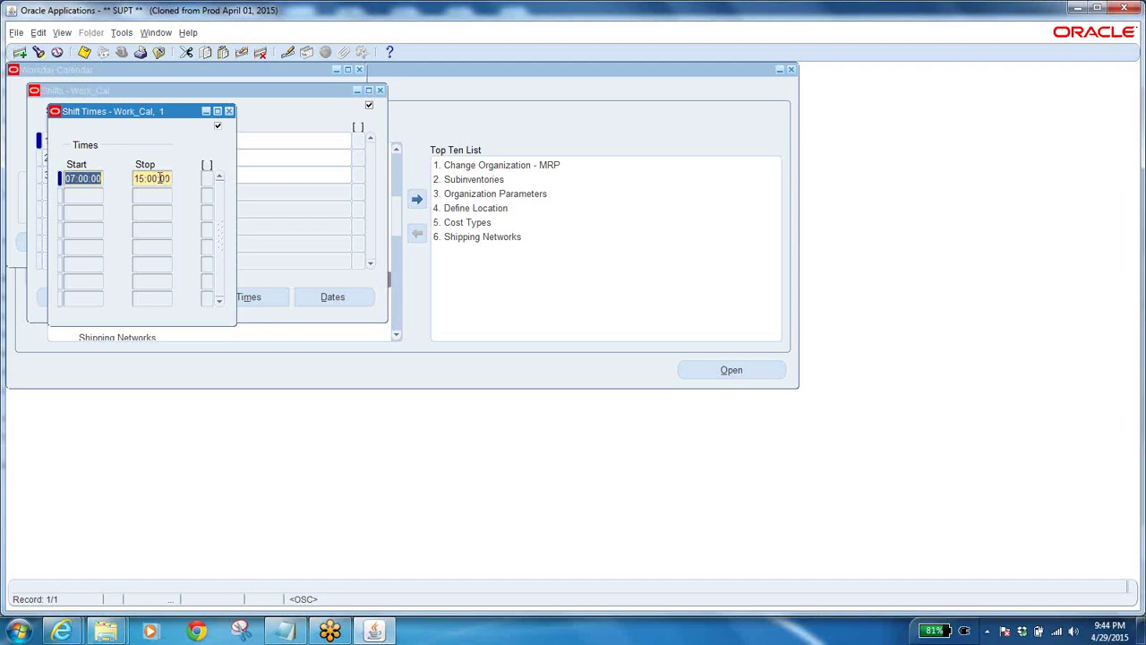
{"action": "left_click", "coordinate": [229, 111]}
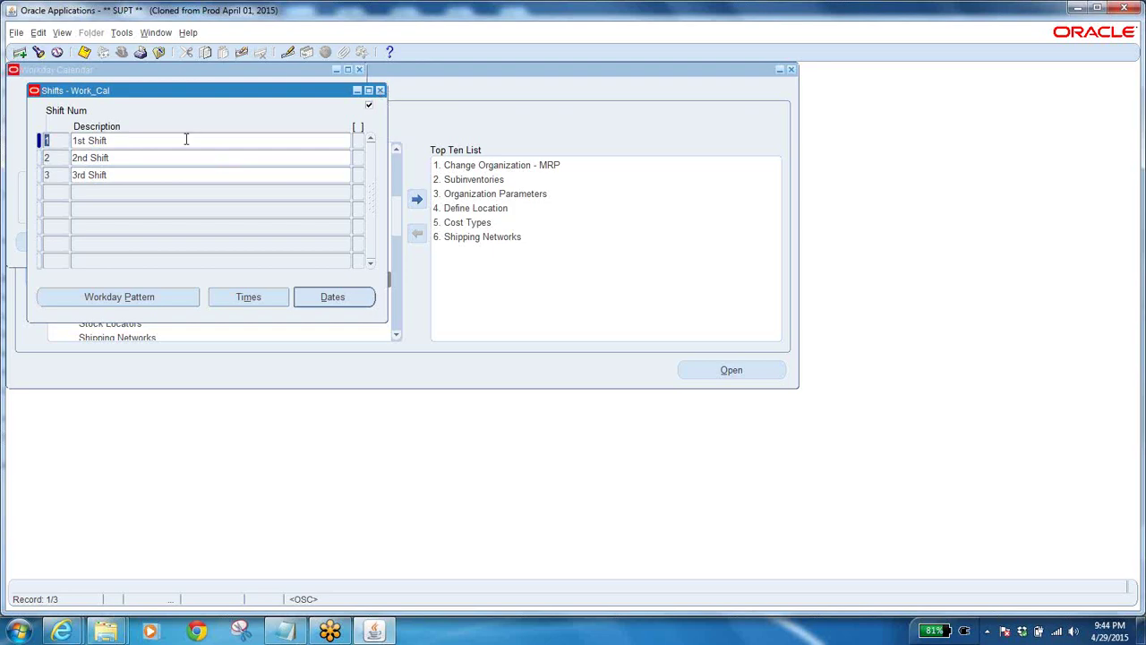
{"action": "left_click", "coordinate": [133, 141]}
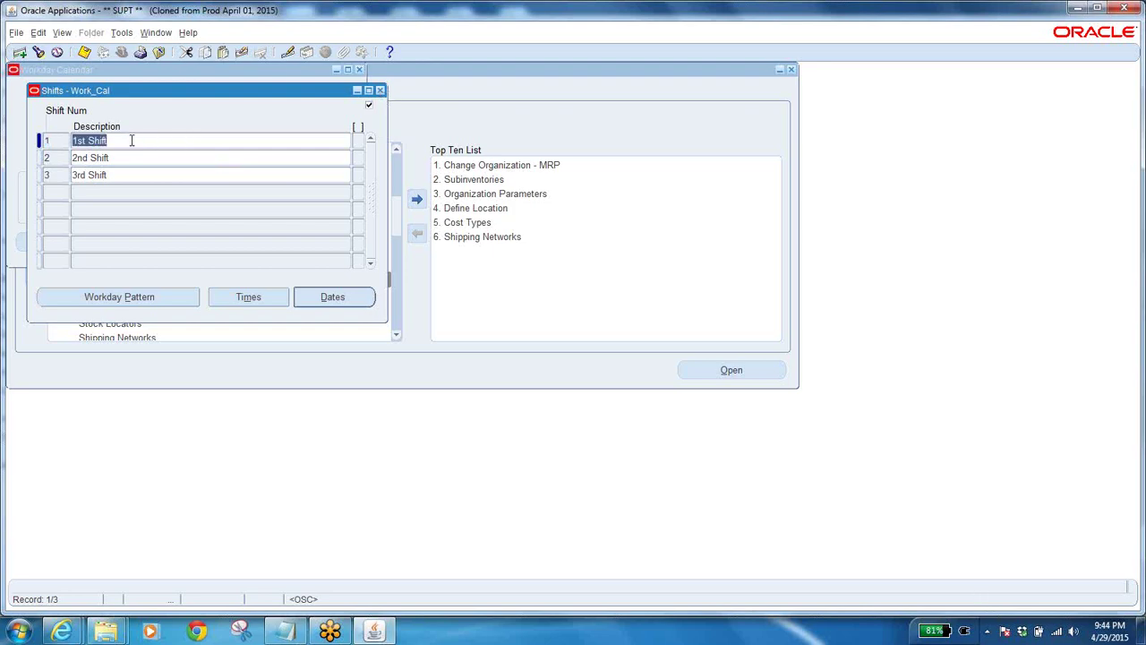
{"action": "left_click", "coordinate": [345, 301]}
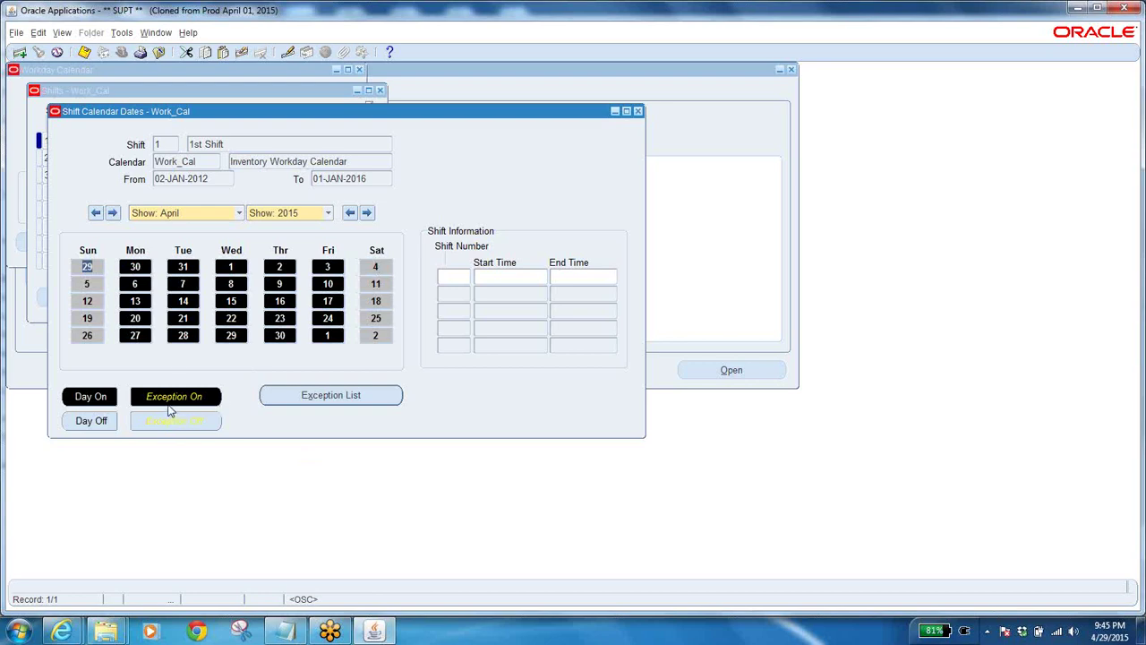
{"action": "left_click", "coordinate": [190, 318]}
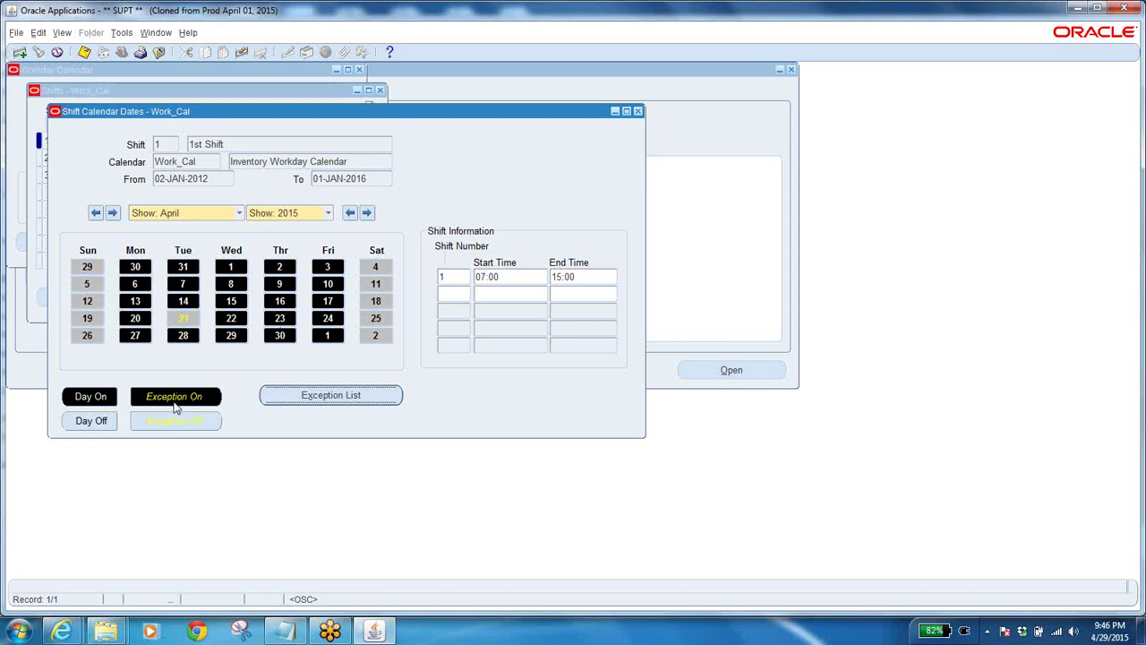
{"action": "left_click", "coordinate": [637, 111]}
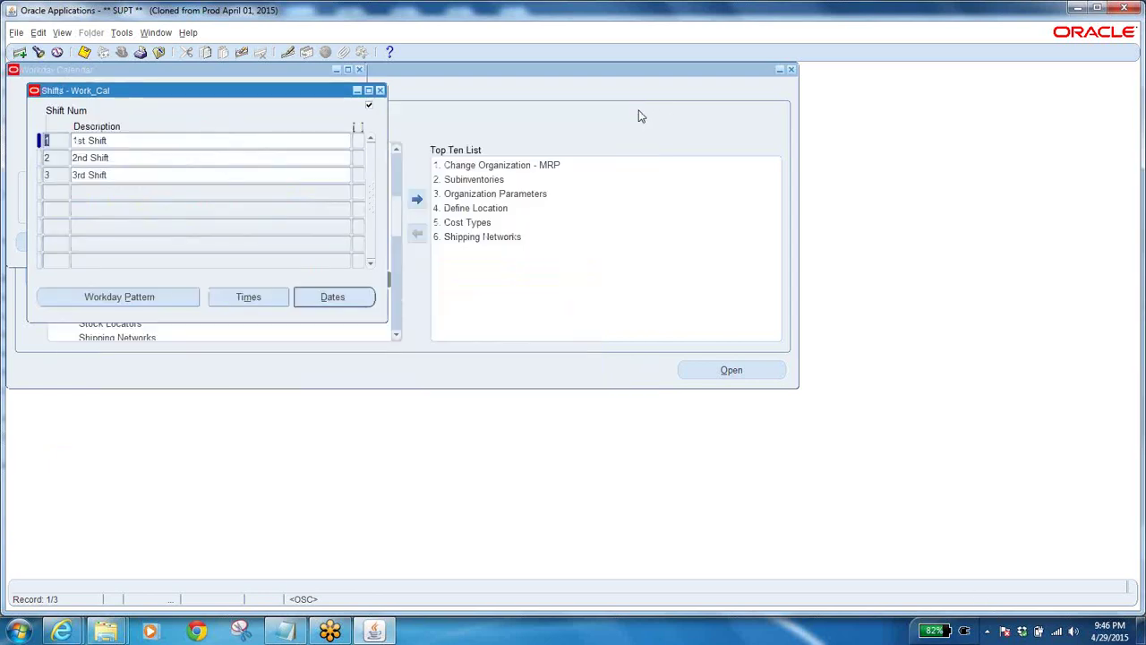
{"action": "left_click", "coordinate": [379, 89]}
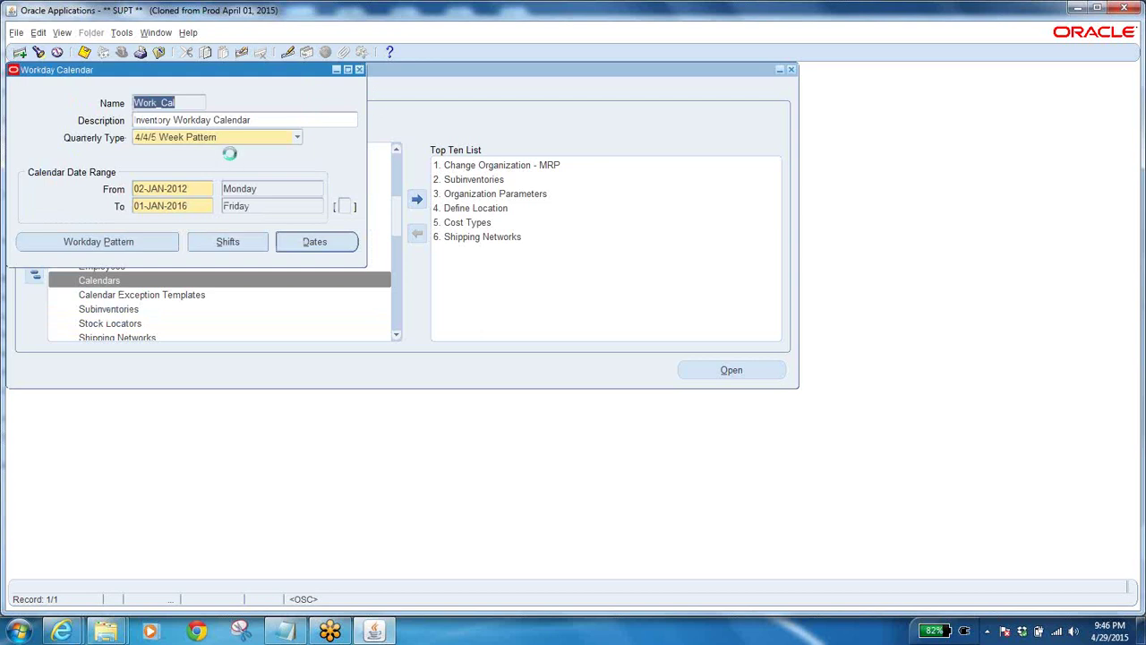
Step: Close the Workday Calendar form without saving the changes and acknowledge the note about rebuilding
{"action": "left_click", "coordinate": [121, 33]}
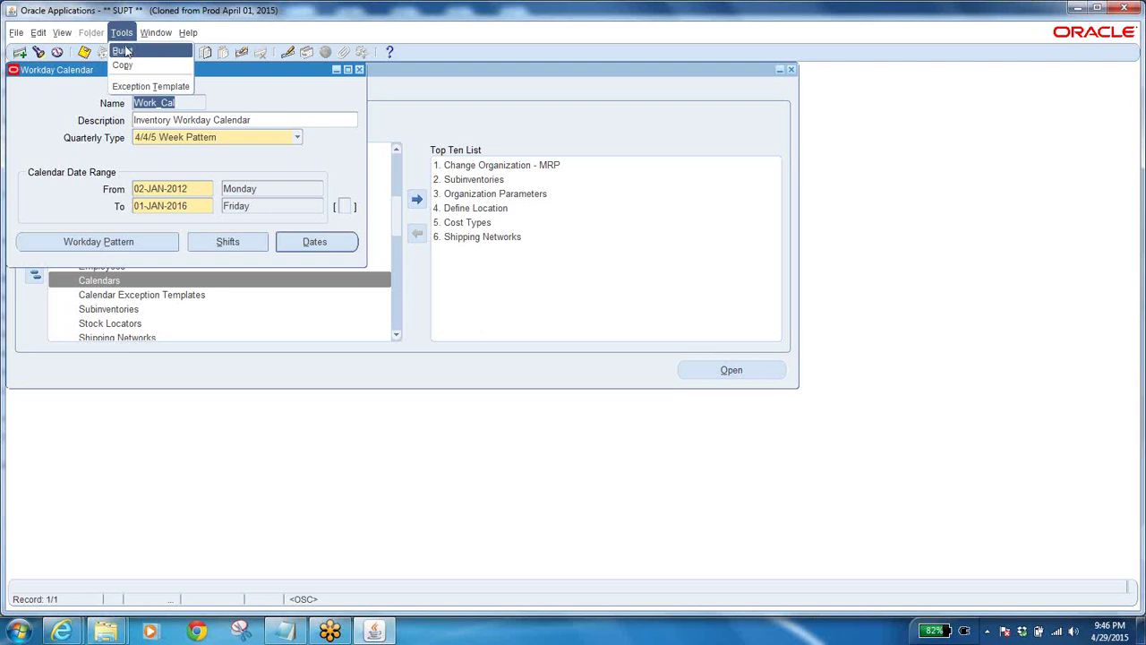
{"action": "left_click", "coordinate": [279, 98]}
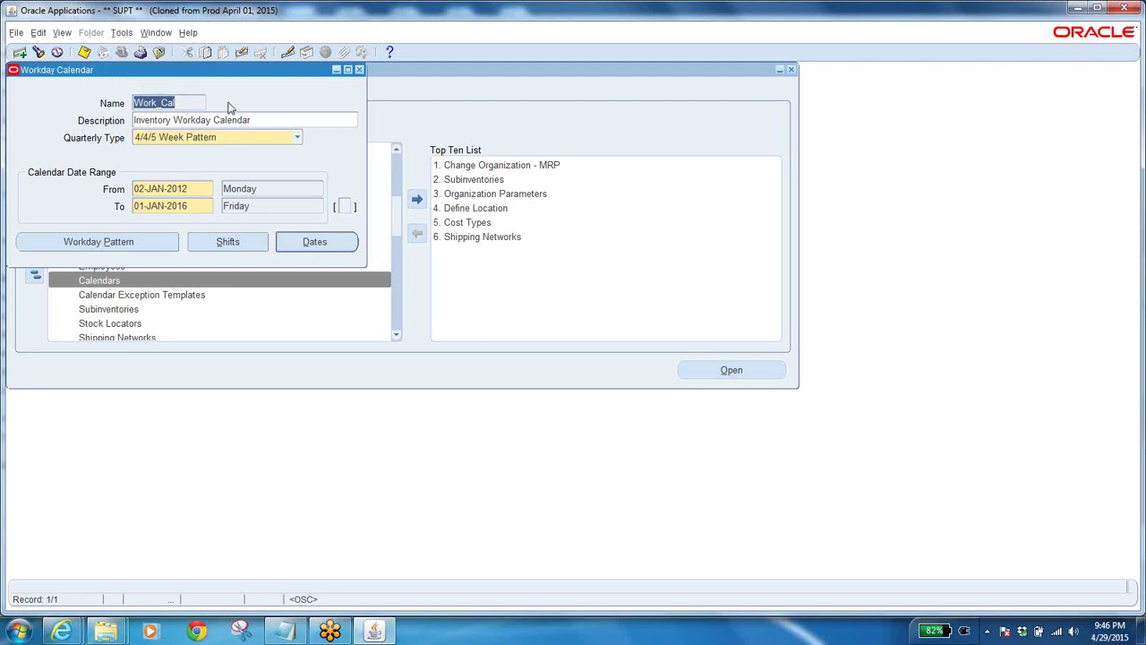
{"action": "left_click", "coordinate": [178, 102]}
{"action": "left_click_drag", "start_coordinate": [178, 102], "coordinate": [129, 104]}
{"action": "left_click", "coordinate": [158, 52]}
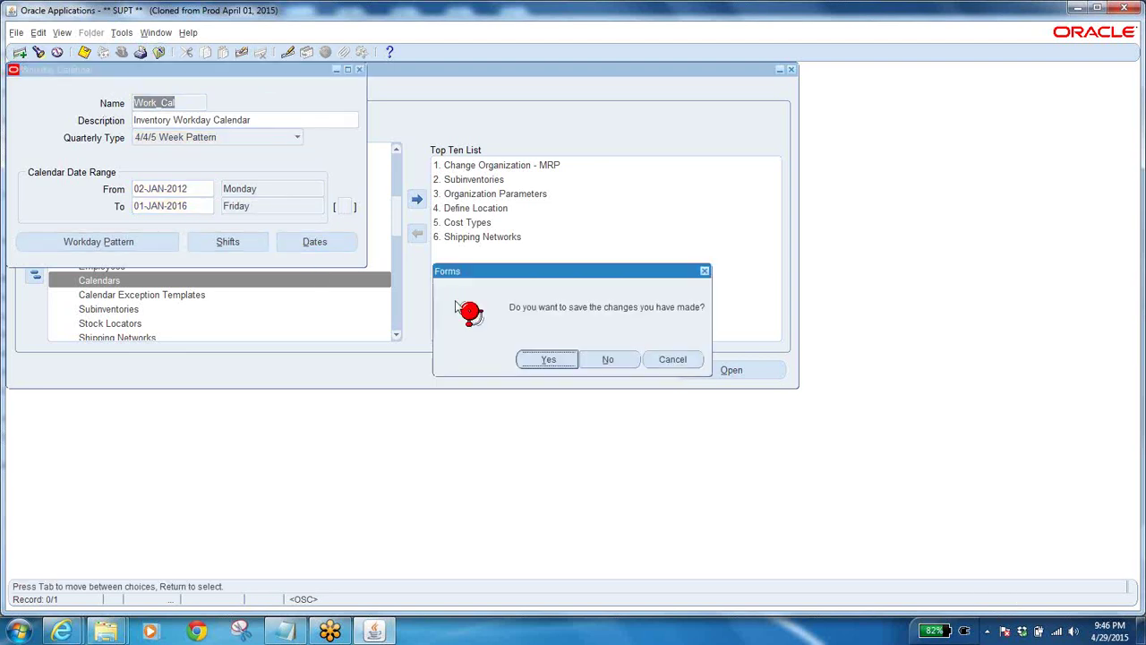
{"action": "left_click", "coordinate": [603, 364]}
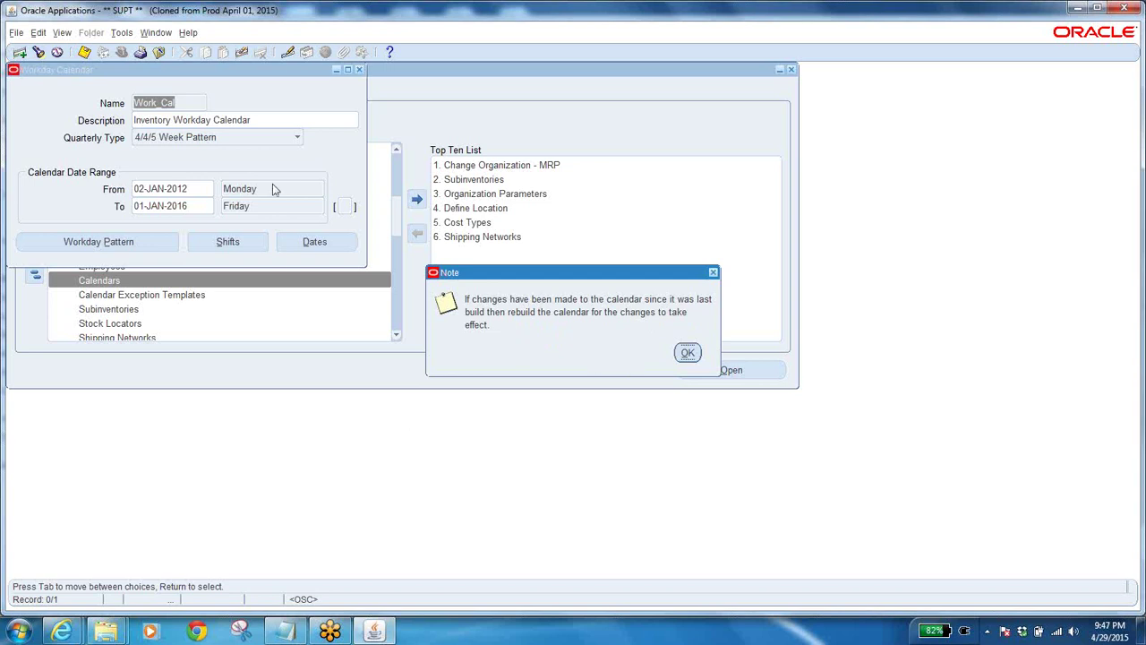
{"action": "left_click", "coordinate": [687, 352]}
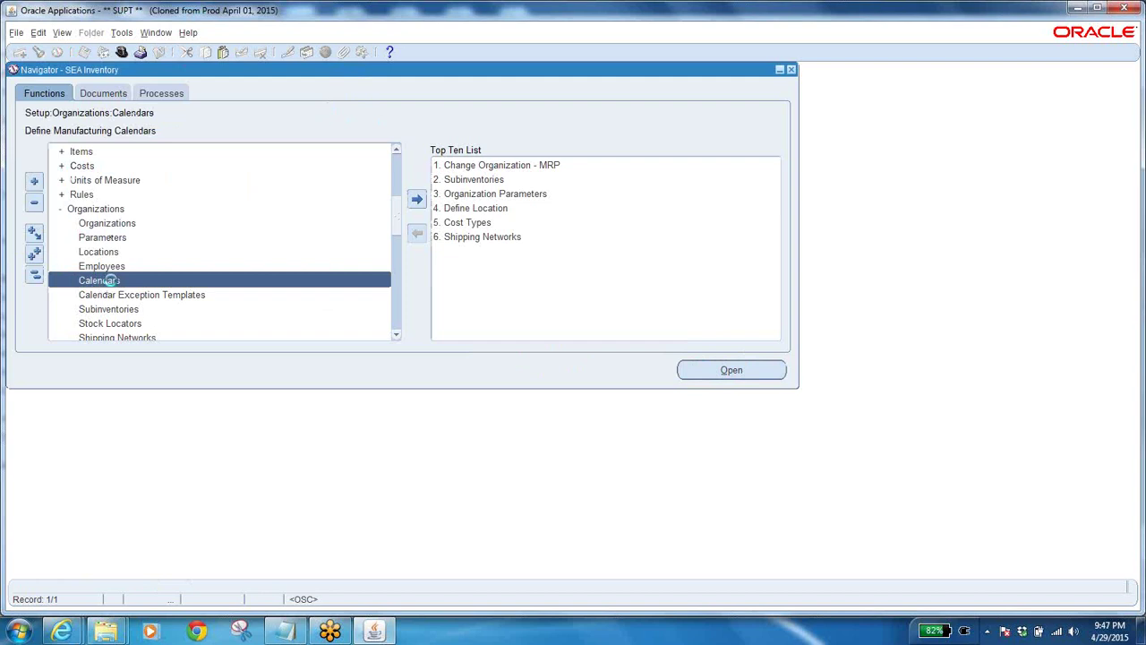
Step: Reopen the Workday Calendar form from the Organizations setup and query the calendar Work_Cal
{"action": "left_click", "coordinate": [107, 281]}
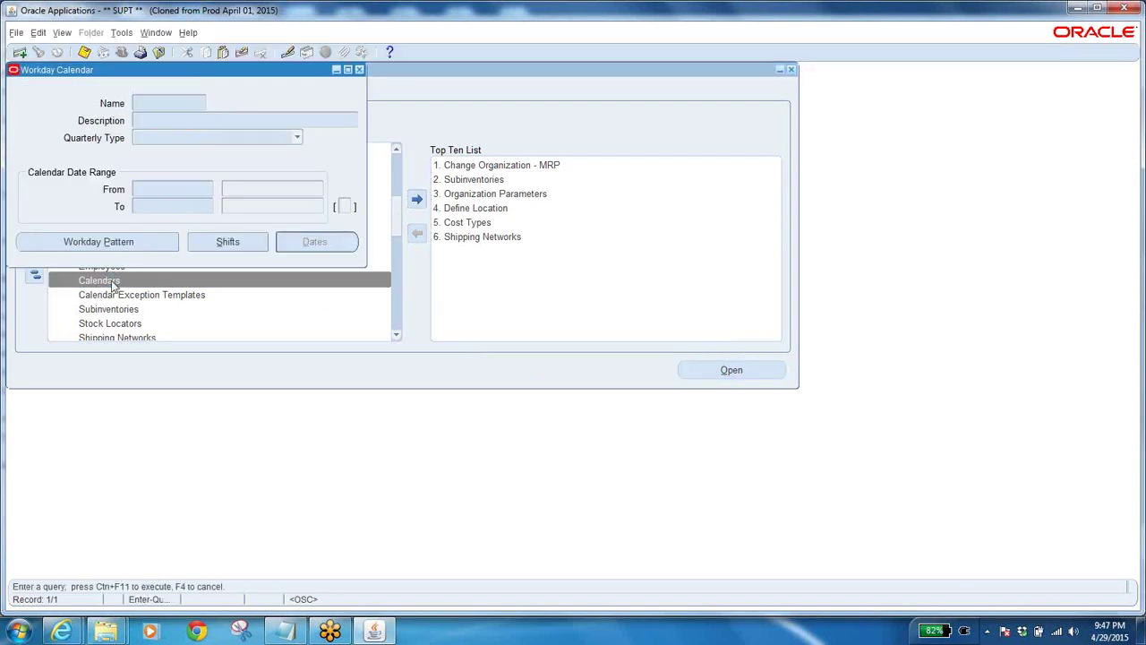
{"action": "type", "text": "Work_Cal"}
{"action": "key", "text": "ctrl+F11"}
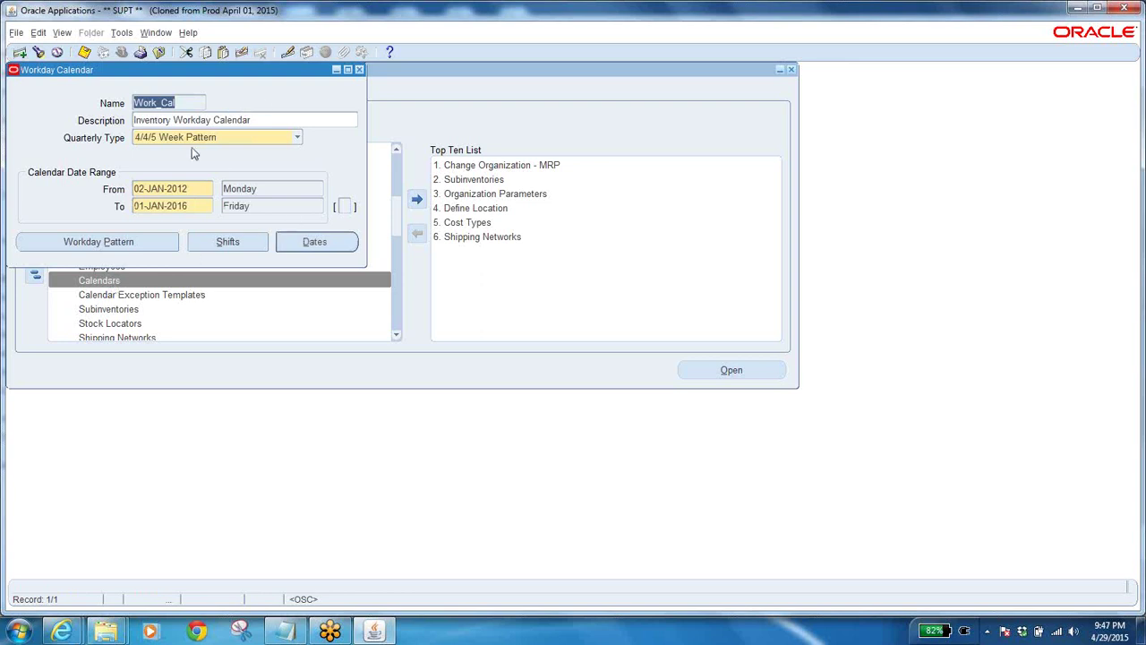
Step: Build the Work_Cal calendar, acknowledge the submitted request and close the Workday Calendar form
{"action": "left_click", "coordinate": [123, 33]}
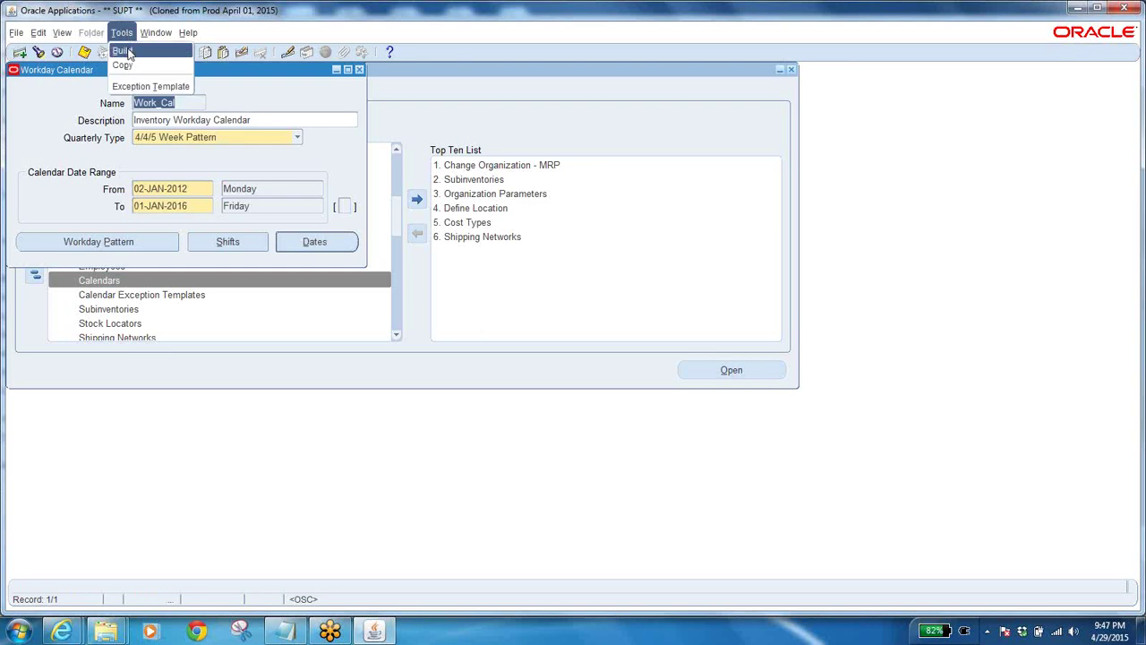
{"action": "left_click", "coordinate": [129, 52]}
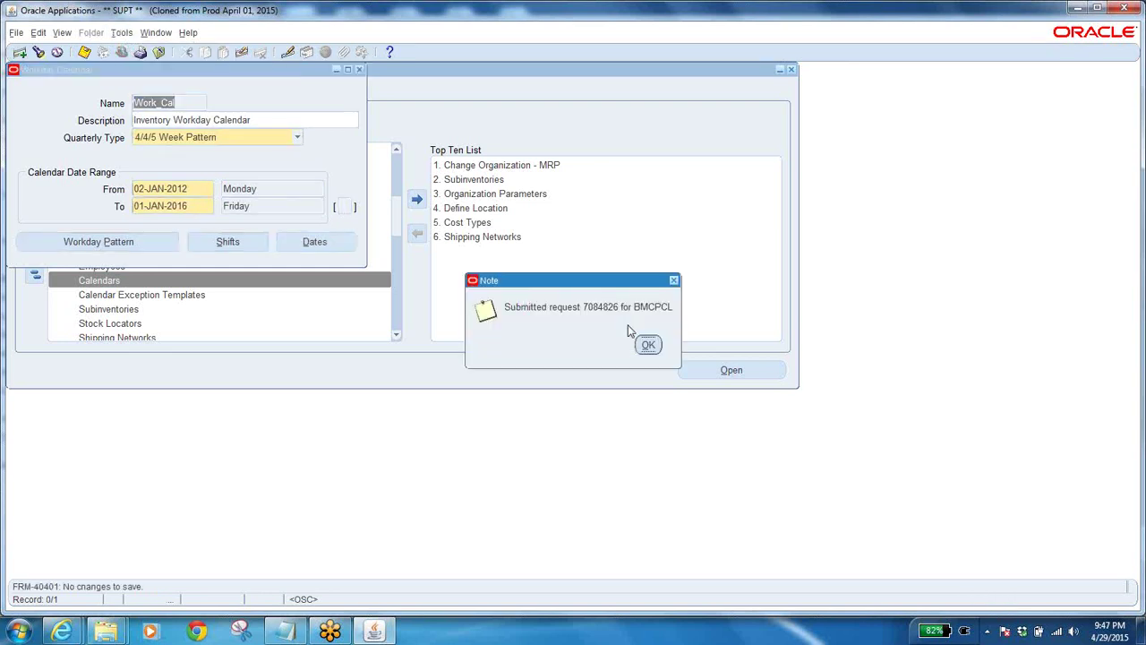
{"action": "left_click", "coordinate": [648, 345]}
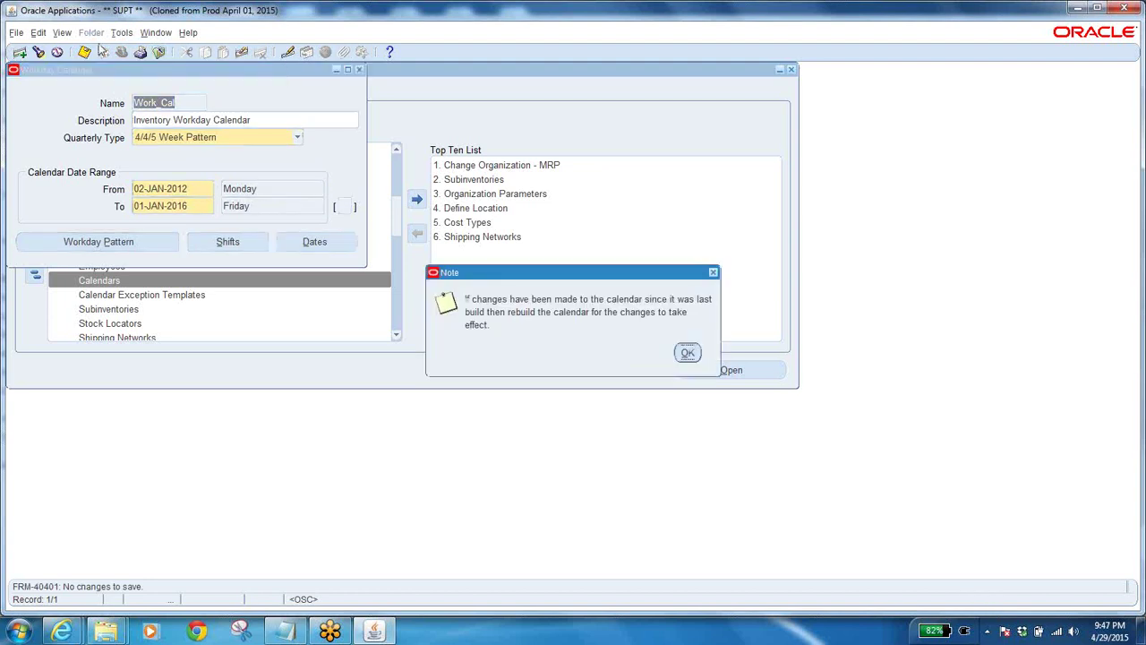
{"action": "left_click", "coordinate": [688, 352]}
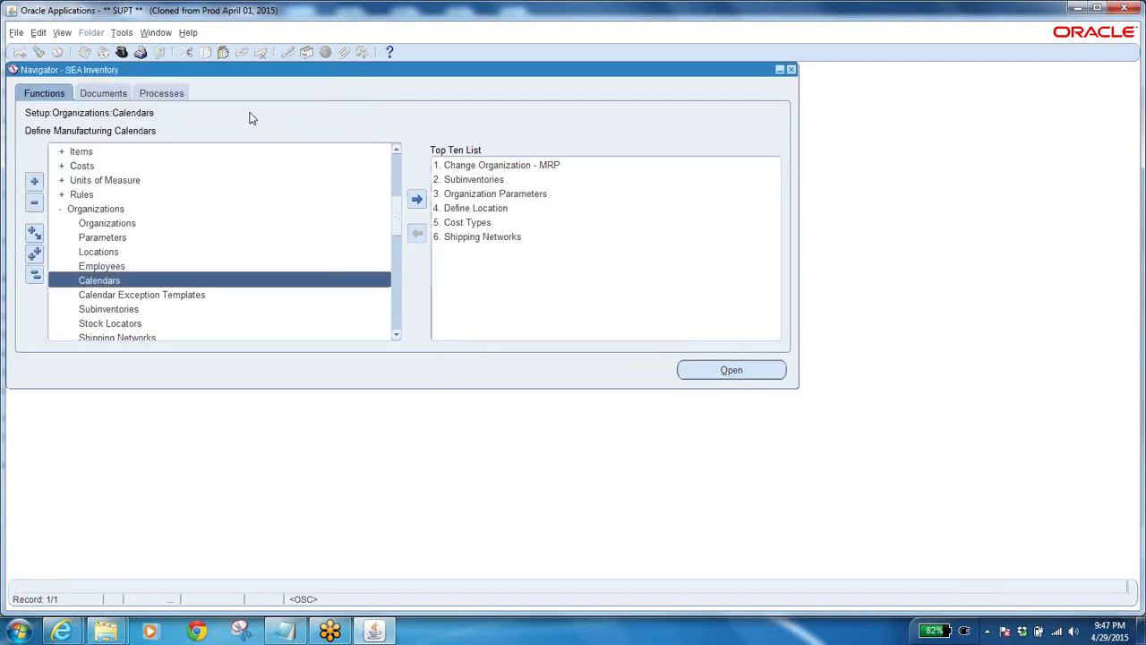
Step: Find all own concurrent requests, check the Build Workday Calendar request's phase and status, and close the Requests window
{"action": "left_click", "coordinate": [62, 32]}
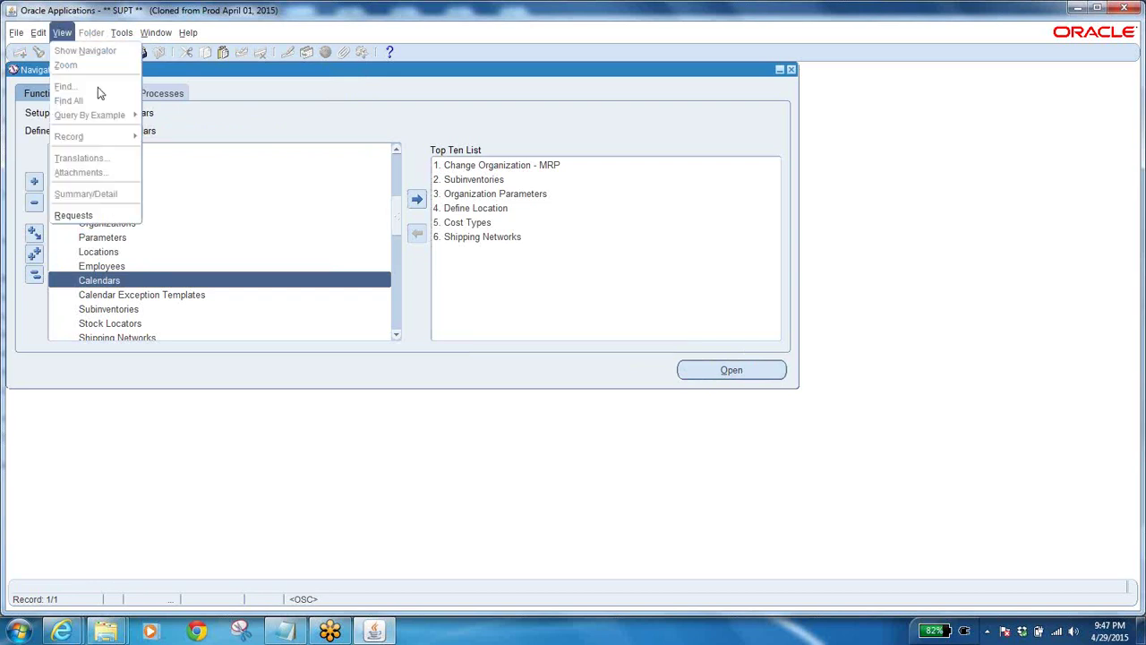
{"action": "left_click", "coordinate": [94, 215]}
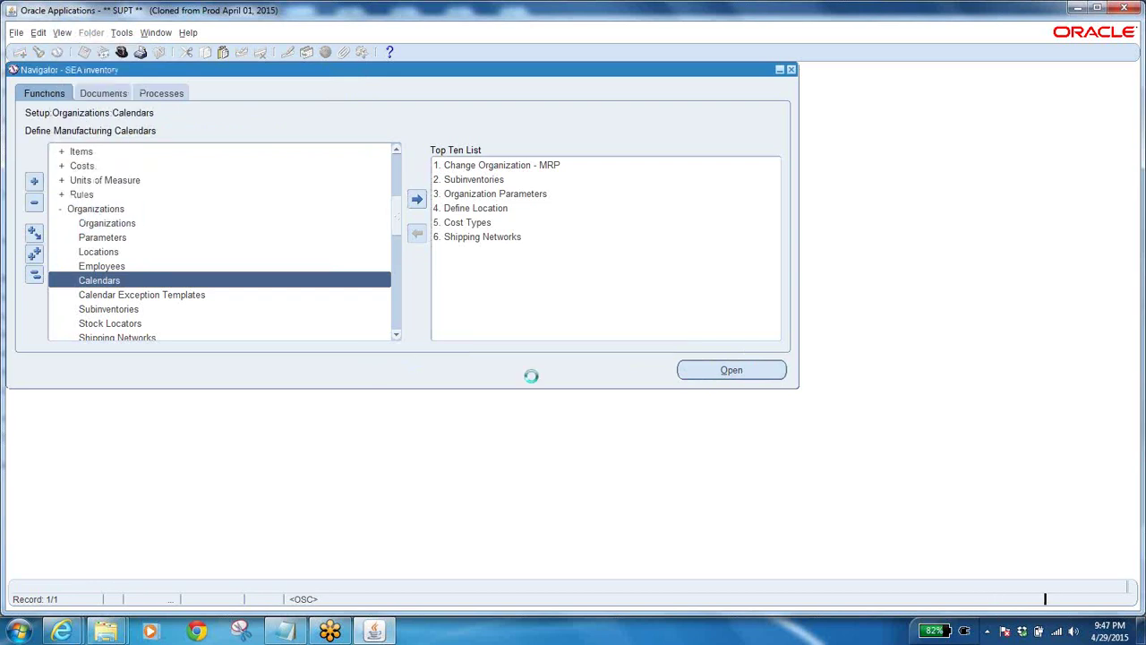
{"action": "left_click", "coordinate": [431, 378]}
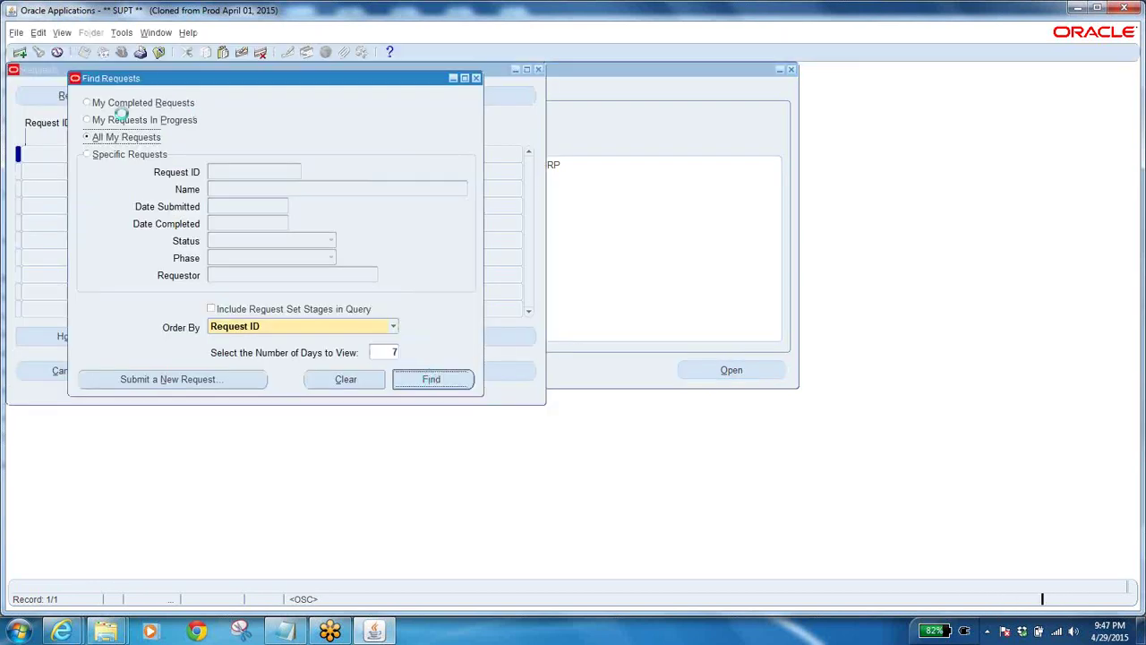
{"action": "left_click", "coordinate": [105, 100]}
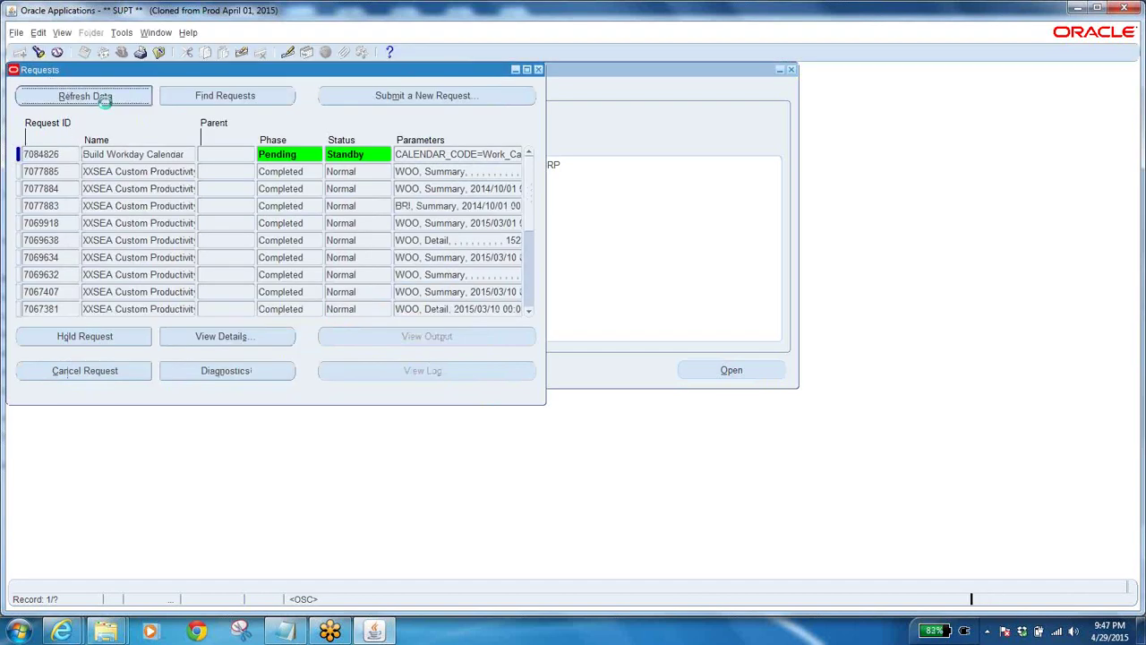
{"action": "left_click", "coordinate": [186, 156]}
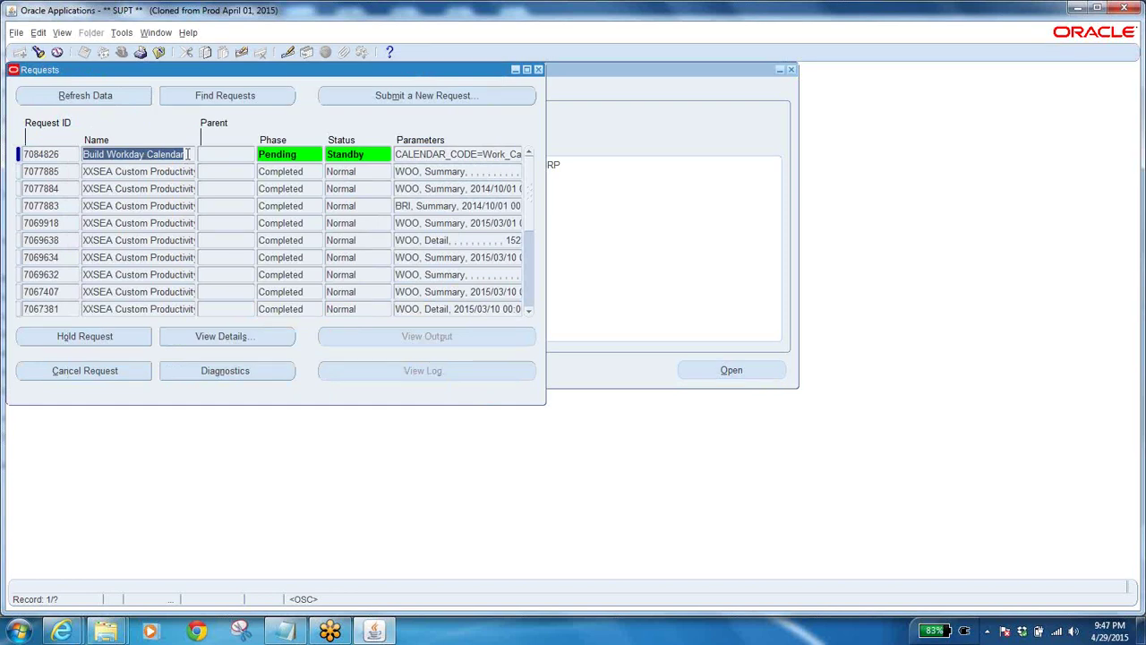
{"action": "left_click", "coordinate": [160, 53]}
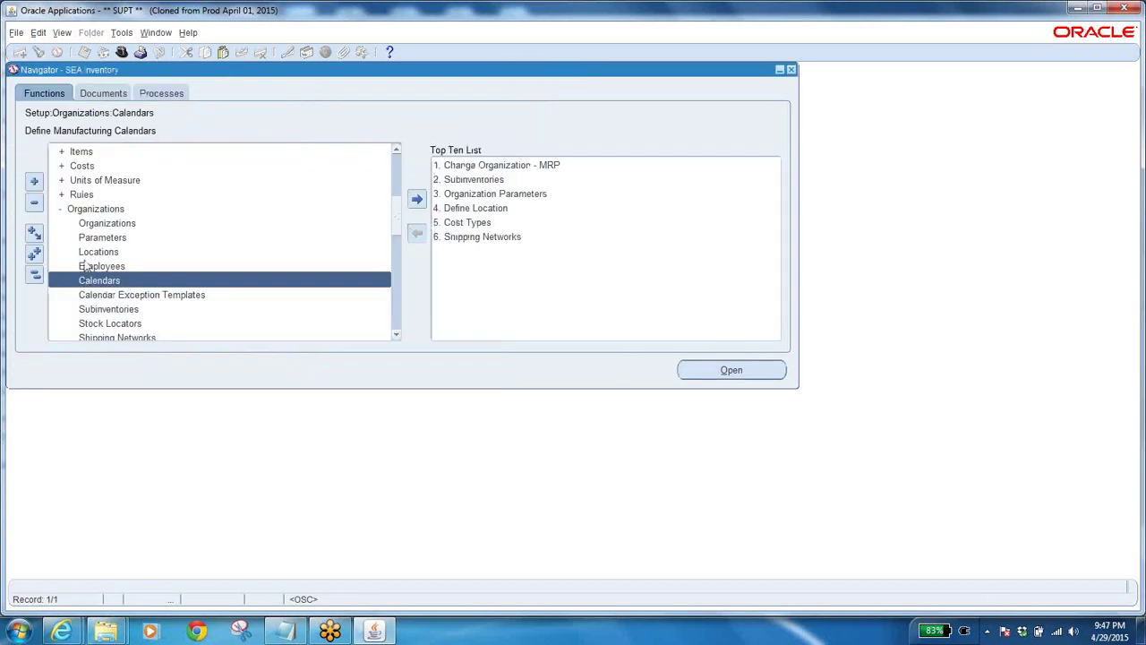
Step: Collapse the navigator's function list and switch the responsibility to Work in Process
{"action": "left_click", "coordinate": [35, 276]}
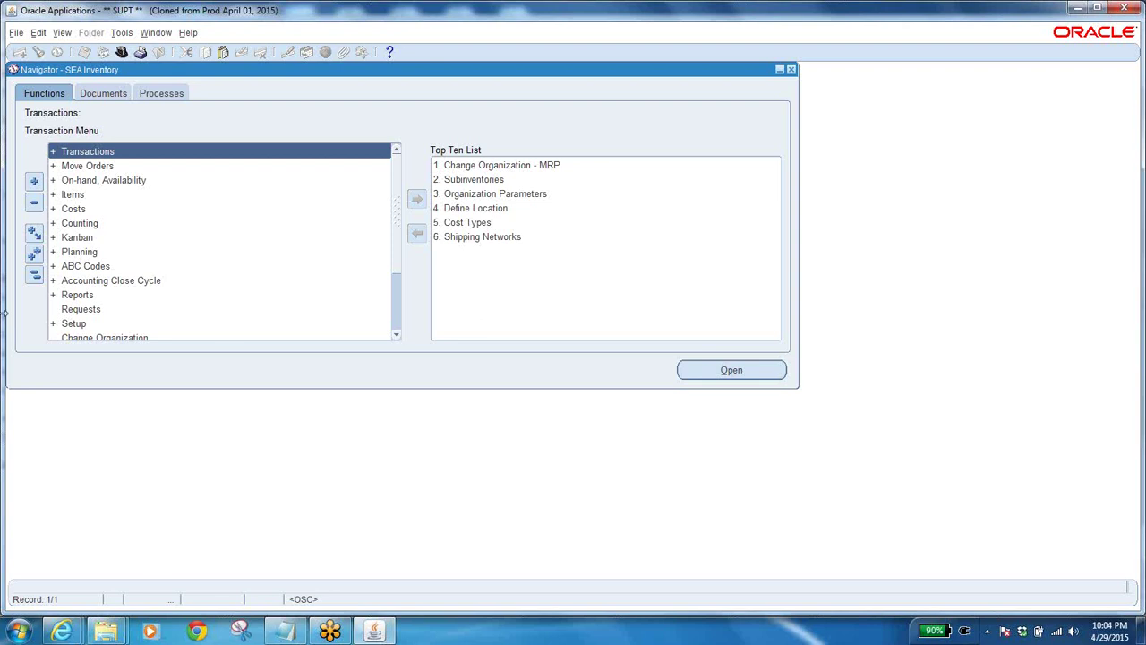
{"action": "left_click", "coordinate": [122, 52]}
{"action": "type", "text": "w%"}
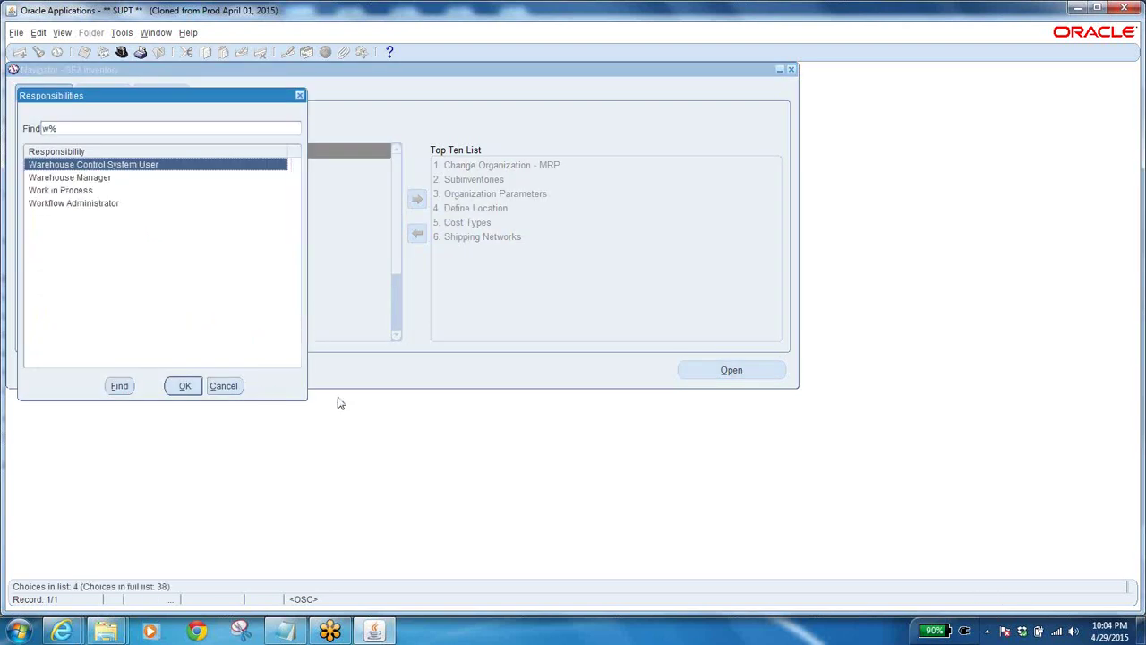
{"action": "left_click", "coordinate": [92, 189]}
{"action": "left_click", "coordinate": [177, 390]}
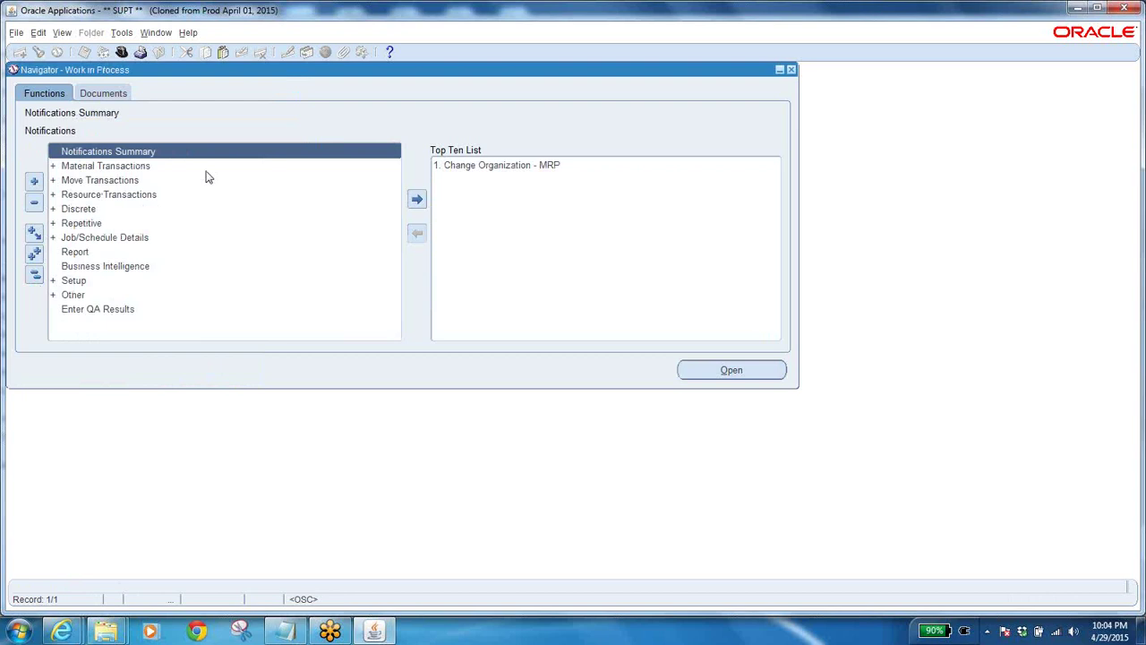
Step: Expand the Discrete functions and open Discrete Jobs for the WOO organization
{"action": "double_click", "coordinate": [83, 209]}
{"action": "left_click", "coordinate": [108, 226]}
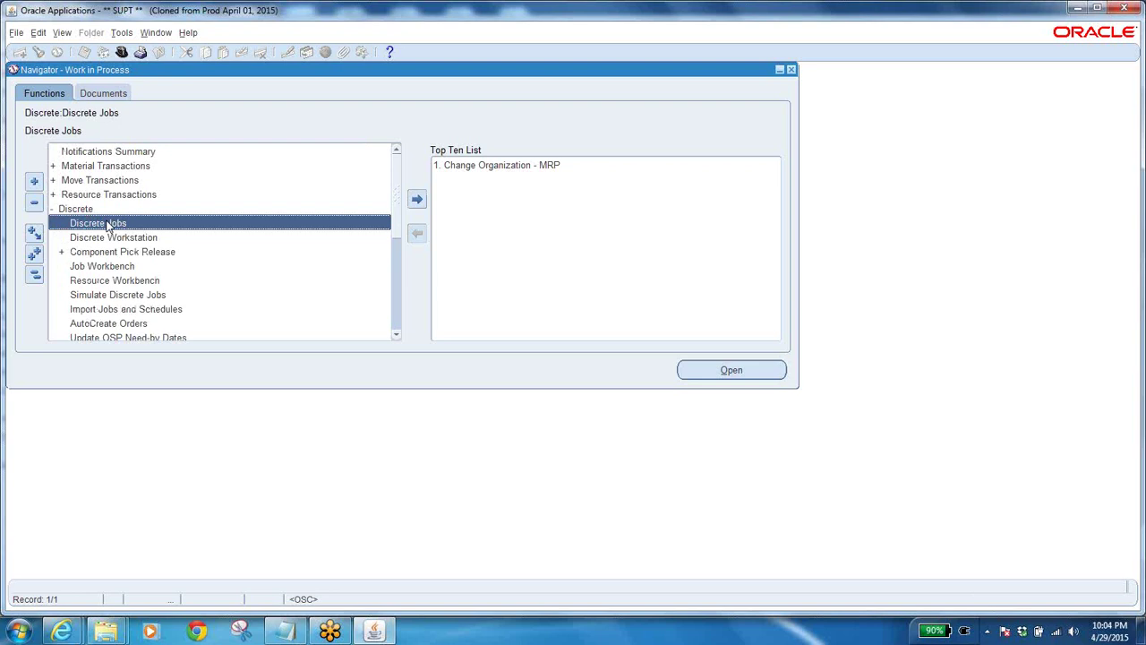
{"action": "double_click", "coordinate": [108, 224]}
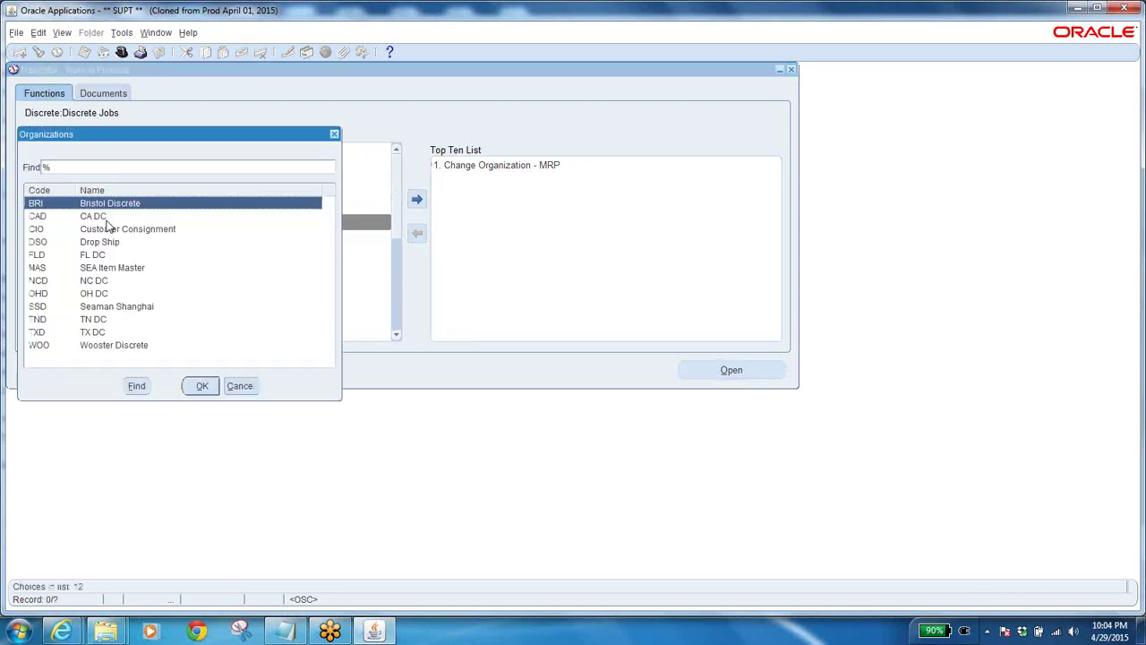
{"action": "key", "text": "Escape"}
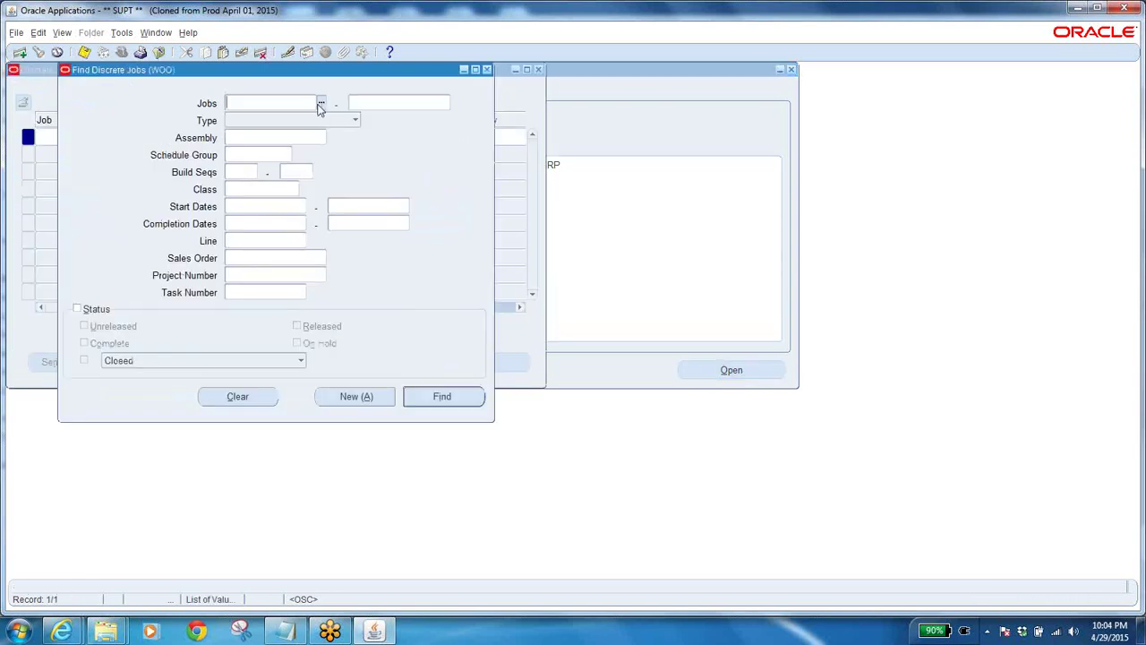
Step: Find discrete job 15279, open its details and check the assembly number and description
{"action": "type", "text": "15279"}
{"action": "key", "text": "Tab"}
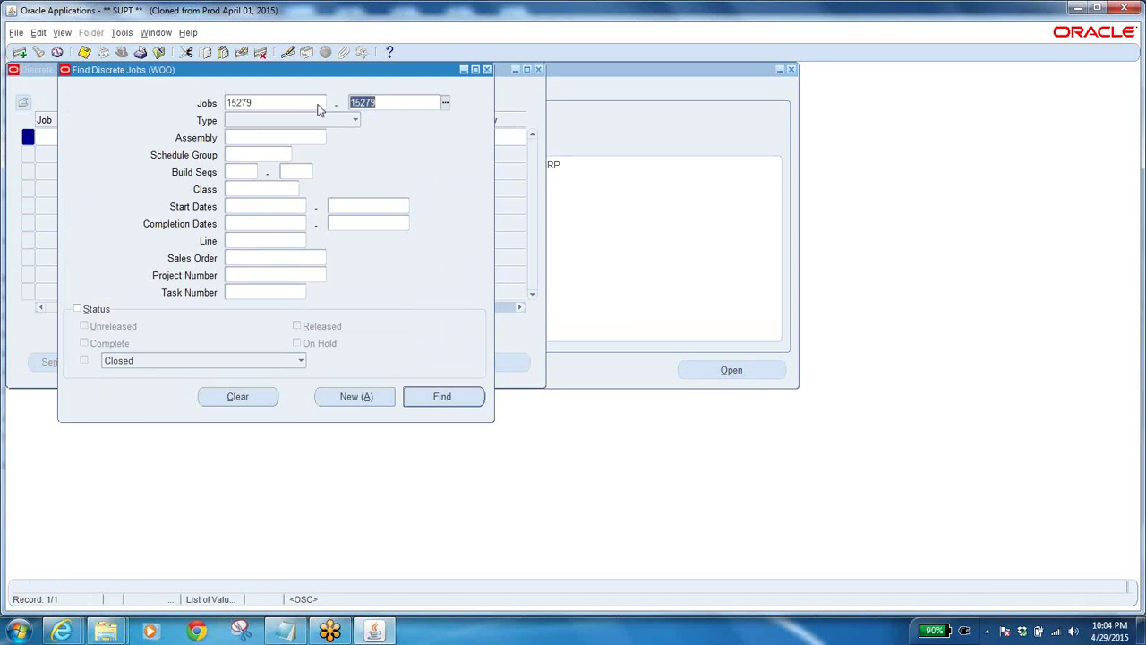
{"action": "left_click", "coordinate": [439, 400]}
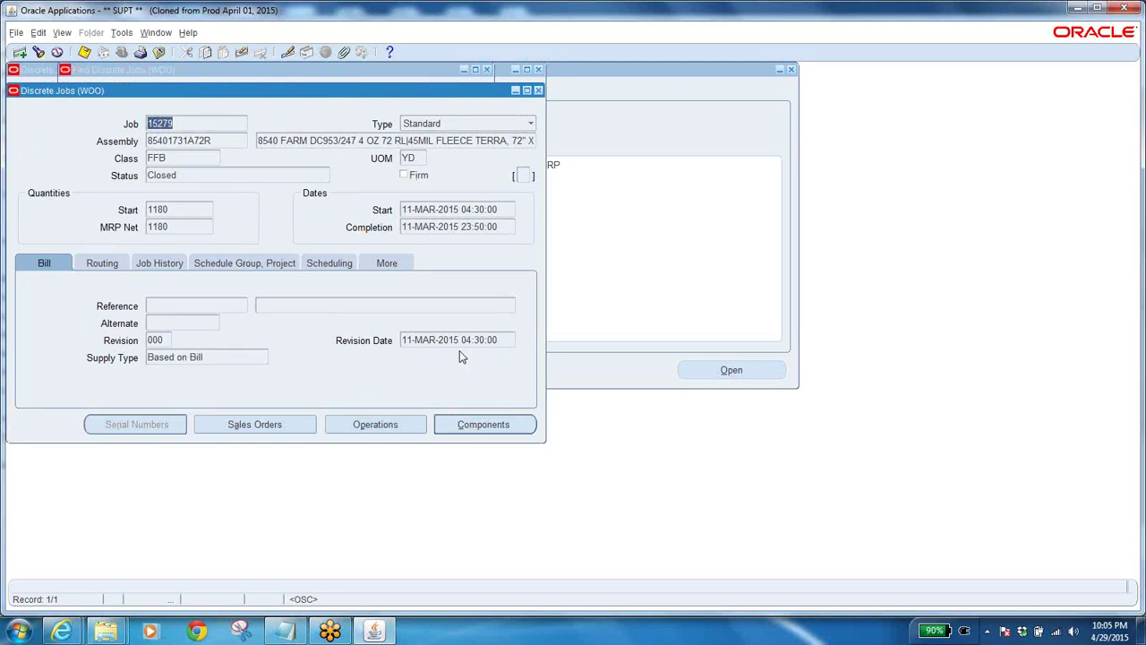
{"action": "left_click", "coordinate": [216, 141]}
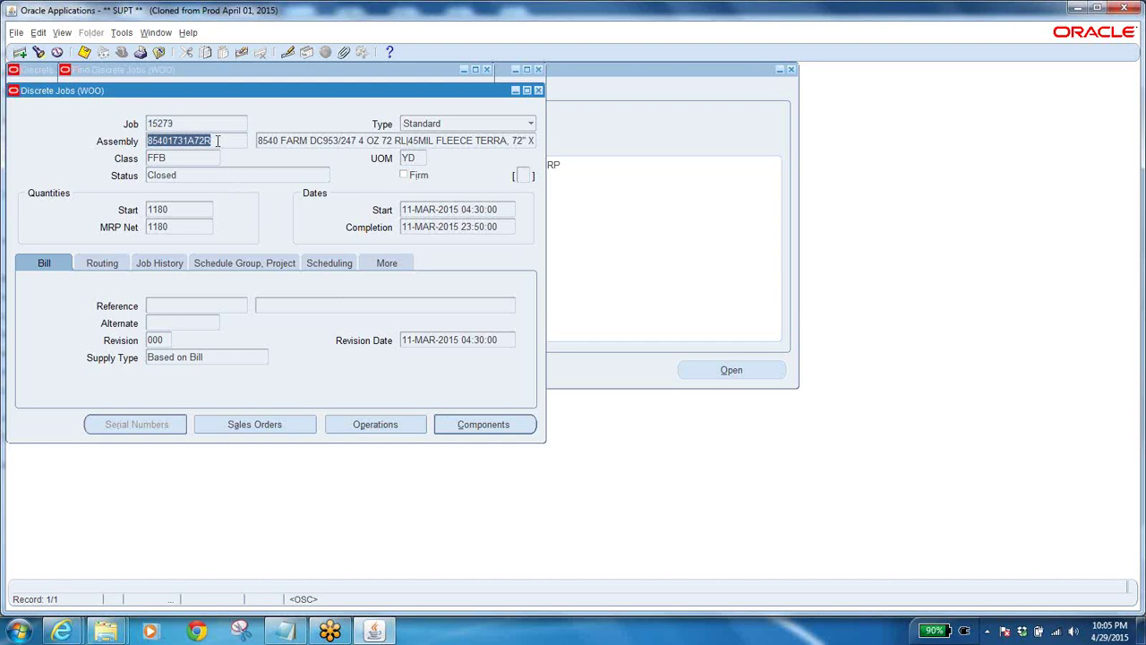
{"action": "left_click", "coordinate": [330, 139]}
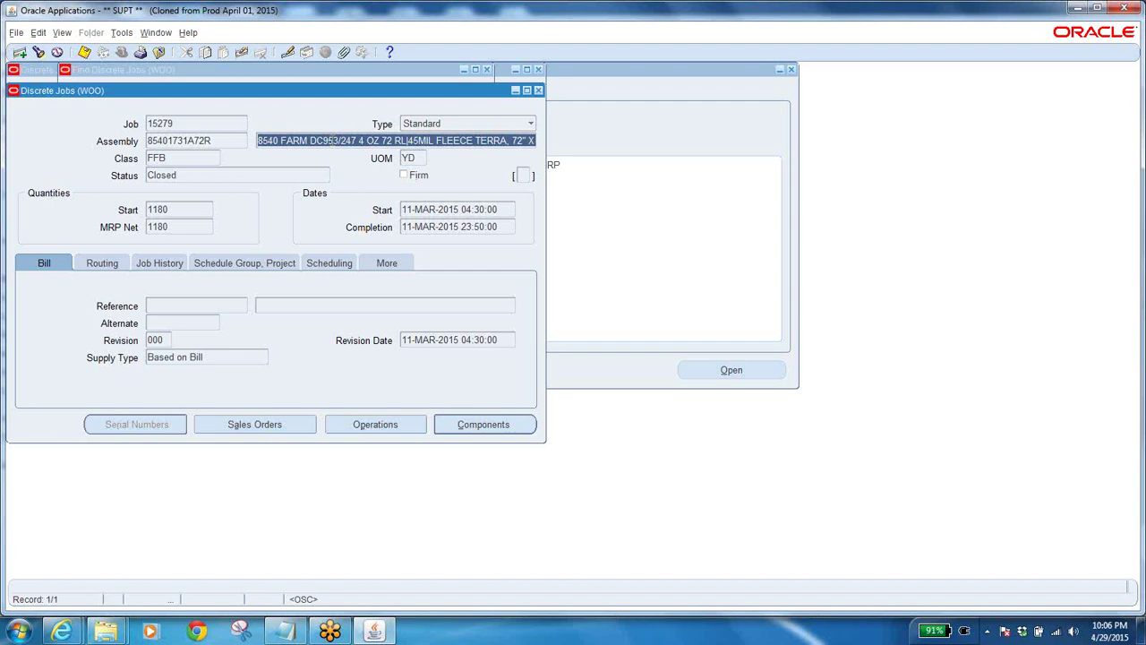
Step: Copy the job's assembly number 85401731A72R, note it on a new line in the Trails Notepad file and return to Oracle Applications
{"action": "left_click", "coordinate": [222, 141]}
{"action": "key", "text": "ctrl+c"}
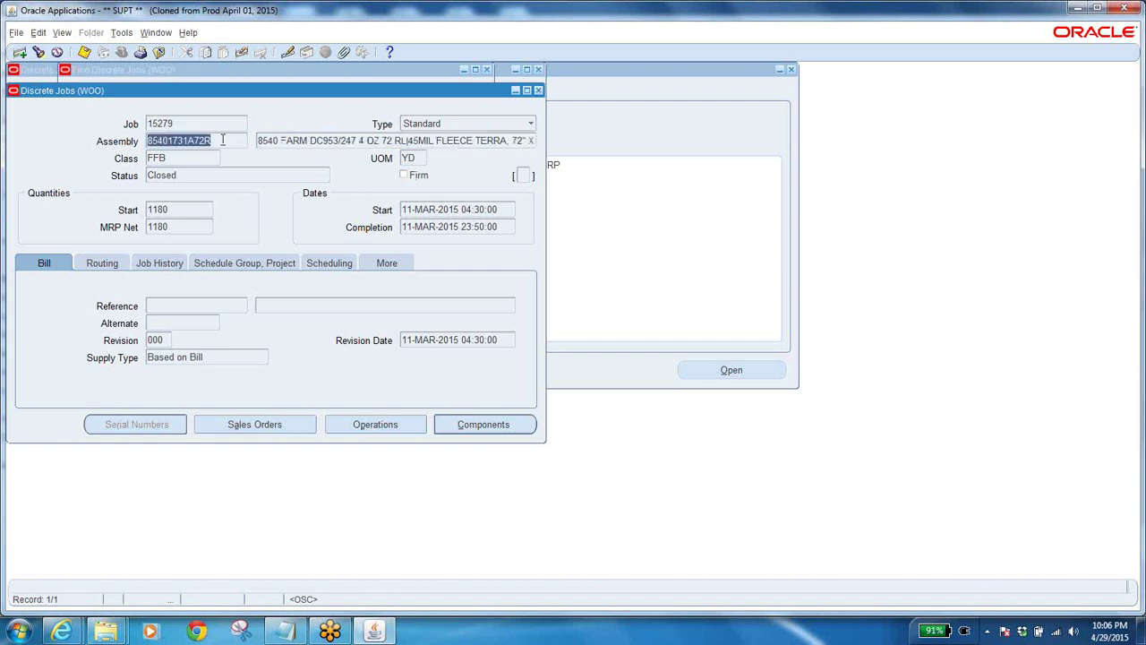
{"action": "left_click", "coordinate": [286, 632]}
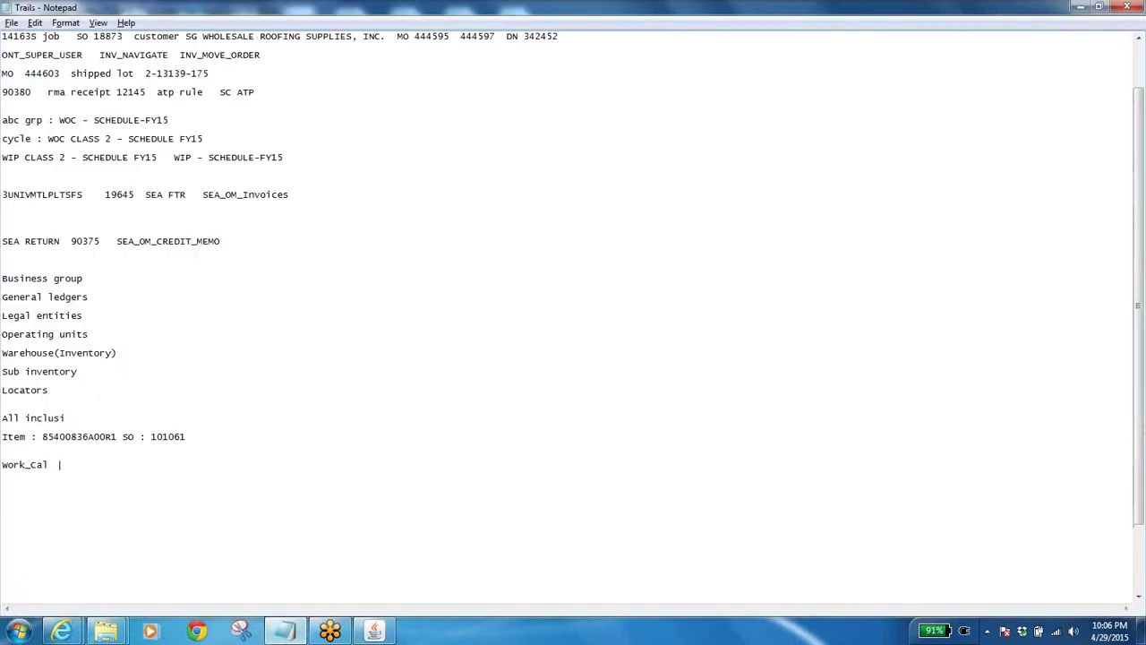
{"action": "key", "text": "Return"}
{"action": "key", "text": "ctrl+v"}
{"action": "type", "text": "(in Tr"}
{"action": "key", "text": "alt+Tab"}
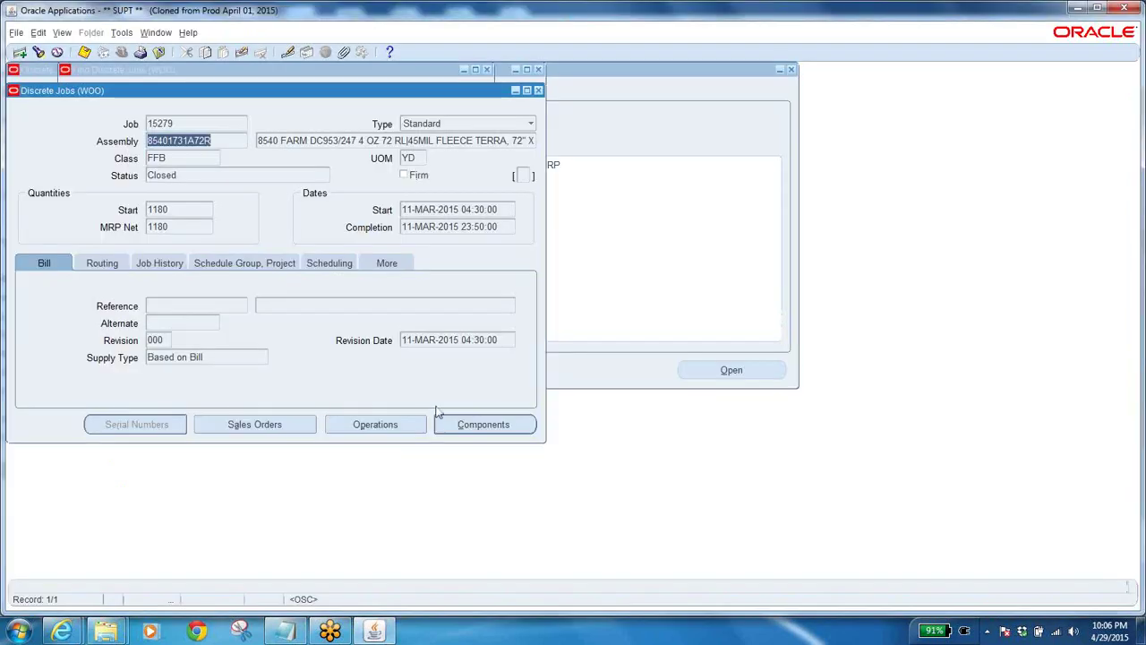
Step: Review the job's number, start quantity, start date, class and assembly in the Discrete Jobs form
{"action": "double_click", "coordinate": [200, 123]}
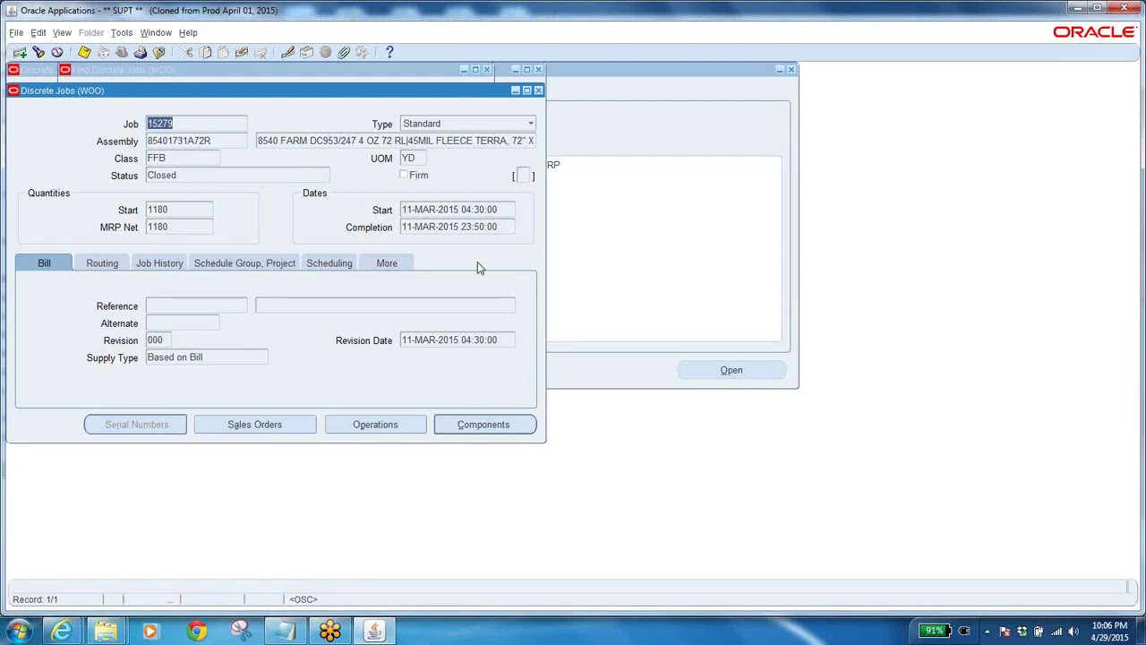
{"action": "double_click", "coordinate": [179, 209]}
{"action": "left_click", "coordinate": [444, 212]}
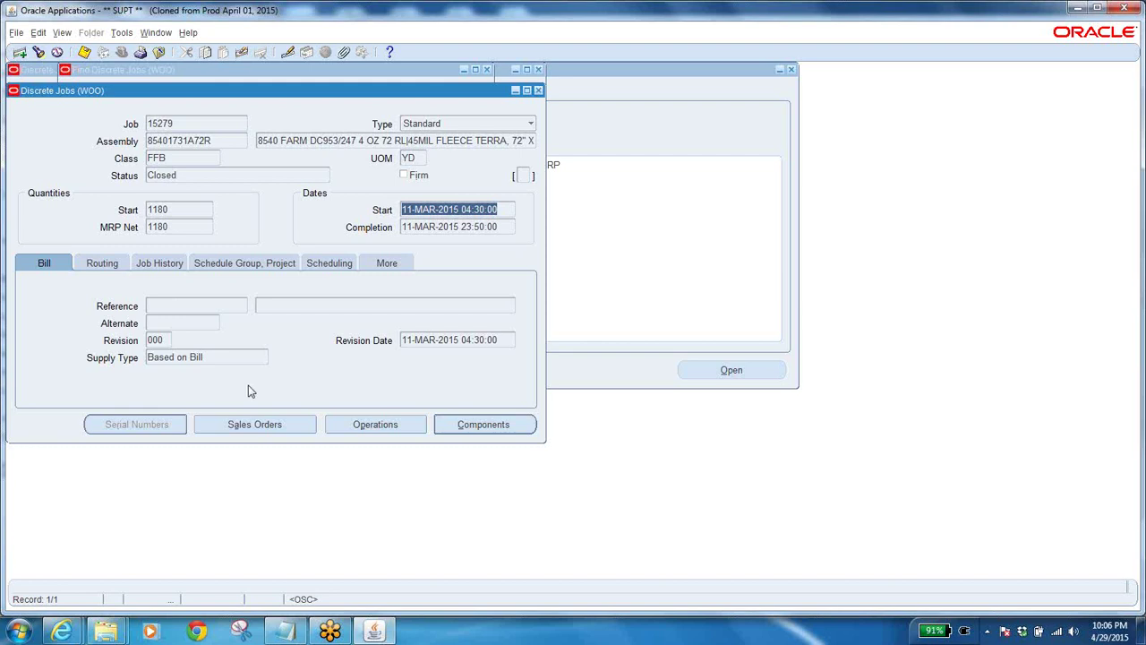
{"action": "left_click", "coordinate": [217, 157]}
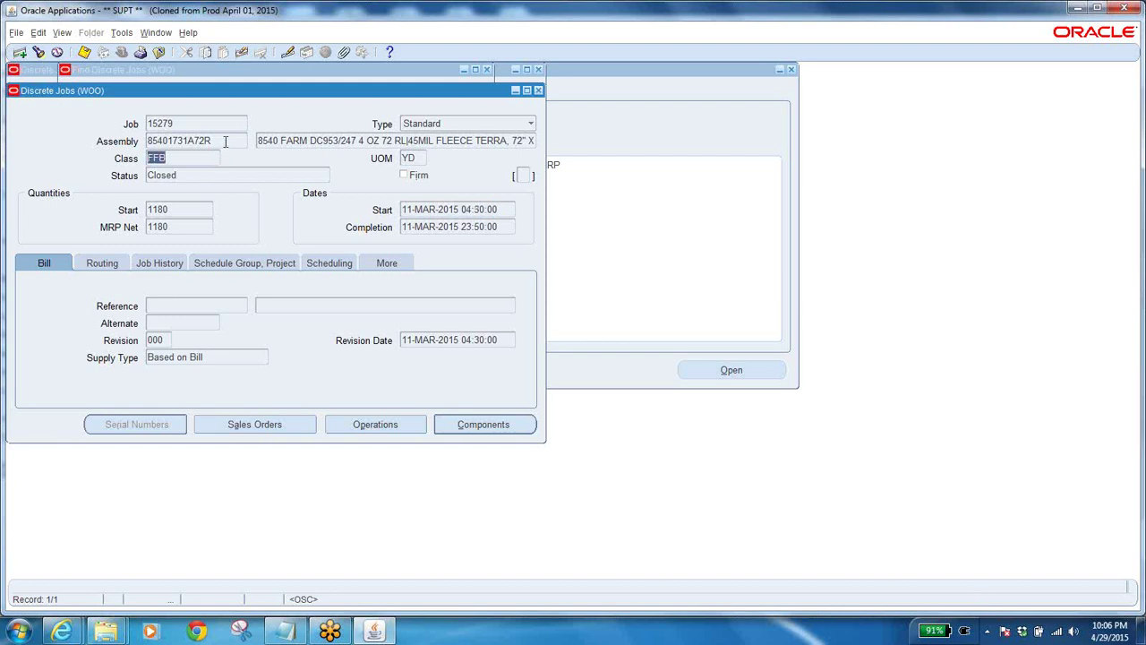
{"action": "left_click", "coordinate": [225, 141]}
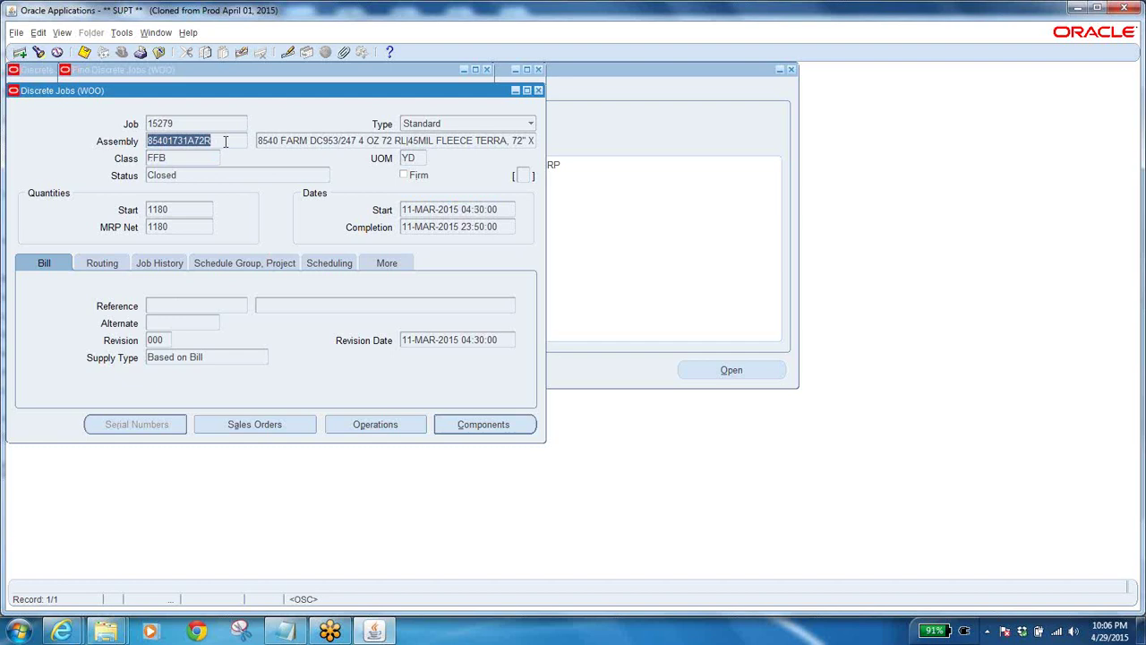
{"action": "left_click", "coordinate": [223, 139]}
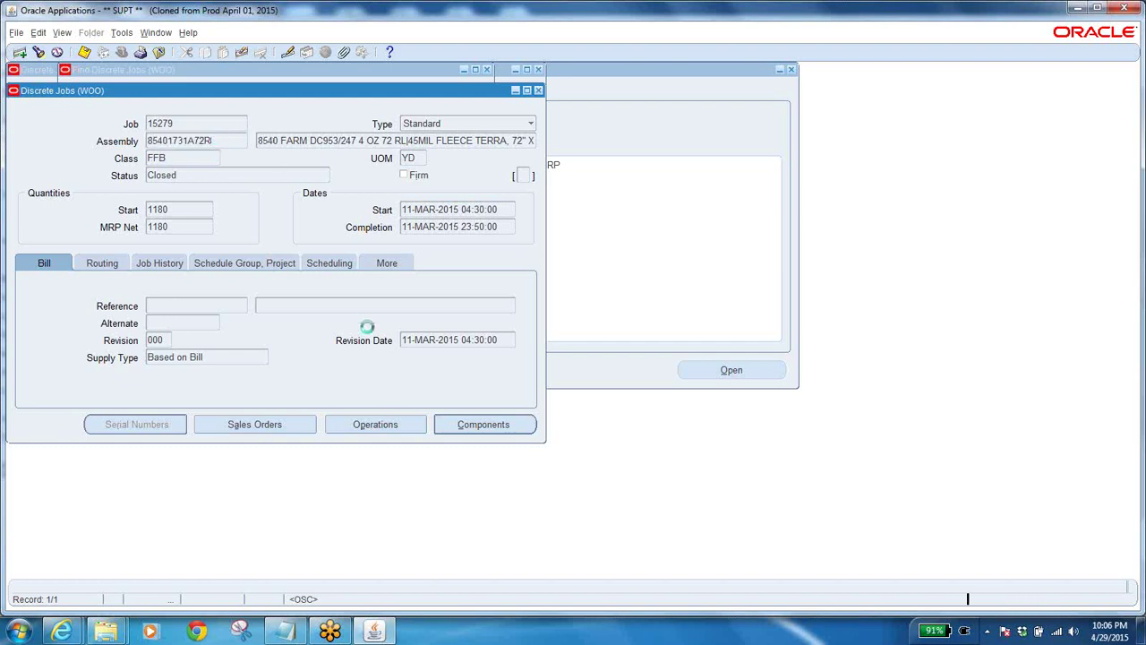
Step: Open the job's component requirements and check the assembly and its first component, A1006DC0
{"action": "left_click", "coordinate": [478, 427]}
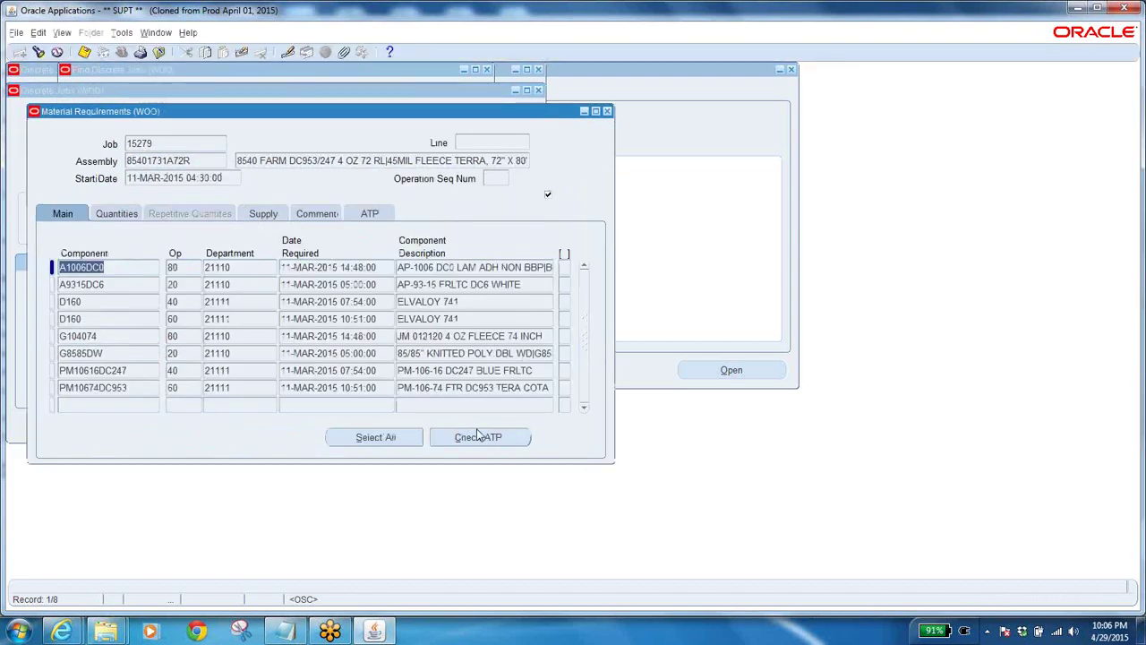
{"action": "left_click", "coordinate": [191, 159]}
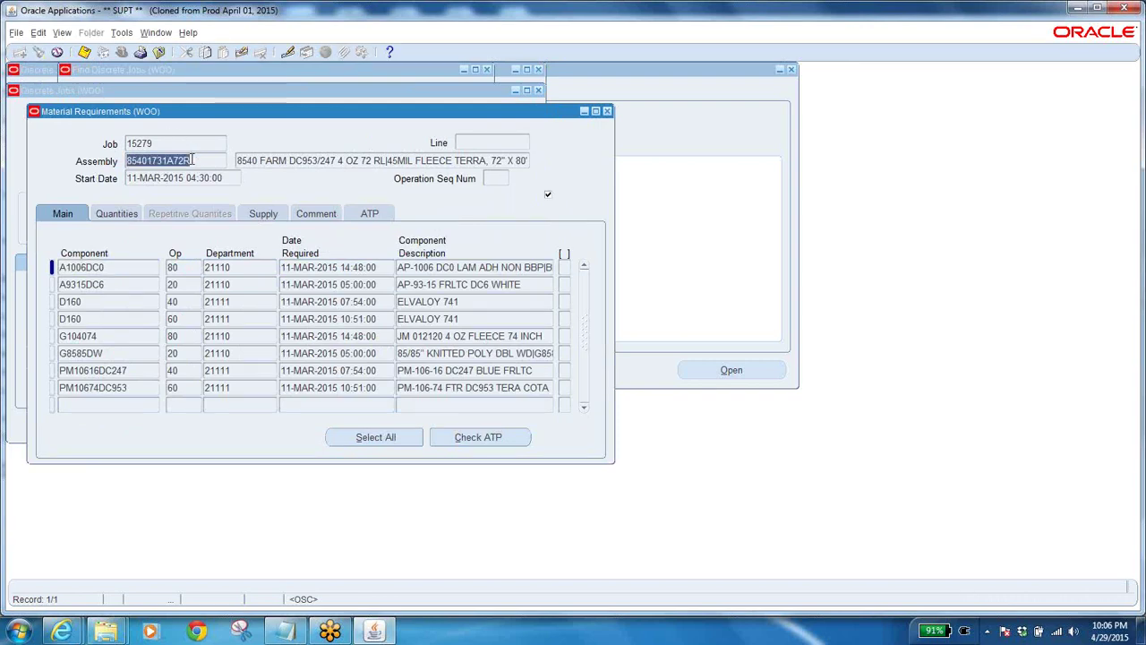
{"action": "left_click", "coordinate": [114, 267]}
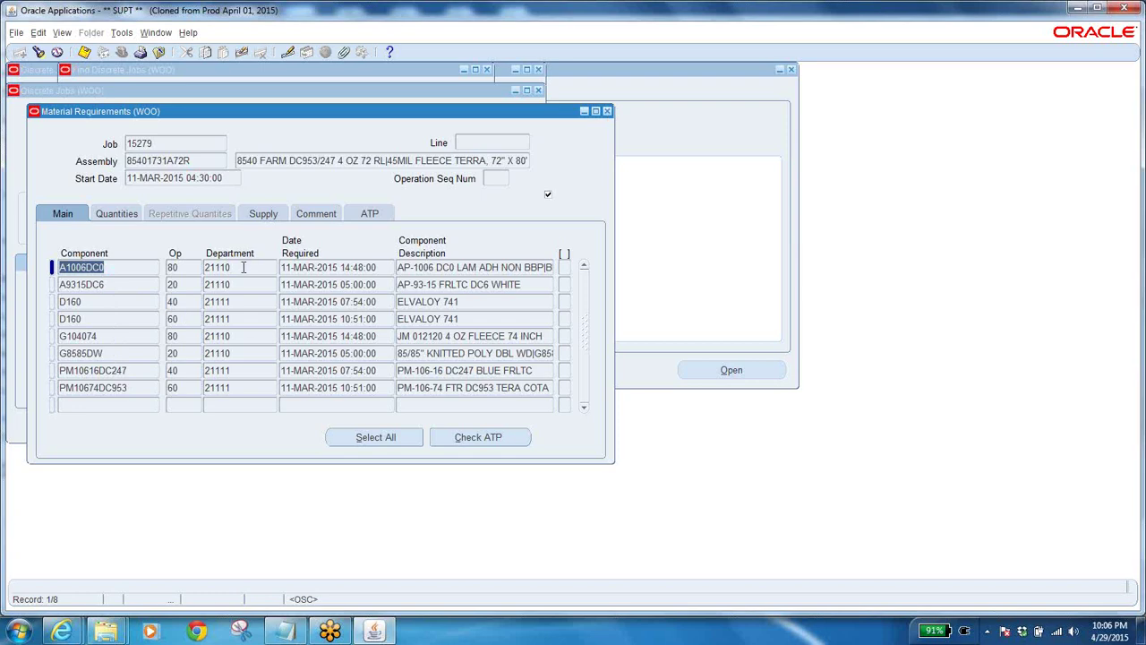
Step: Examine the operation sequence and department of component A1006DC0, and look at the components listed below it
{"action": "left_click", "coordinate": [191, 268]}
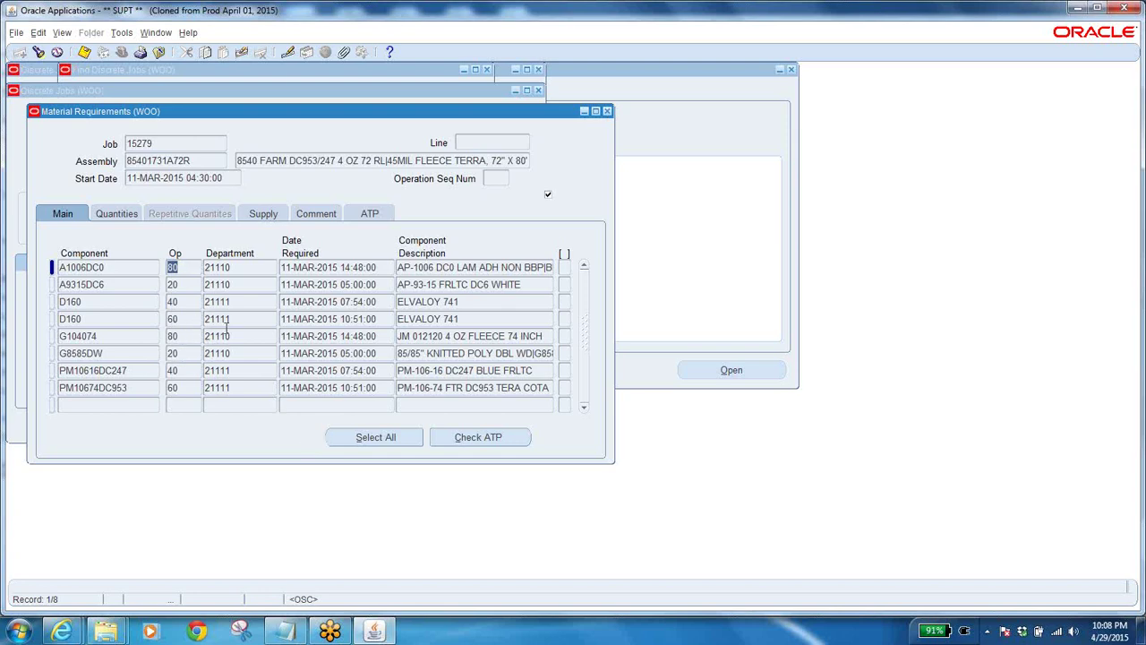
{"action": "left_click", "coordinate": [191, 267]}
{"action": "left_click", "coordinate": [242, 267]}
{"action": "left_click", "coordinate": [184, 267]}
{"action": "left_click", "coordinate": [236, 268]}
{"action": "left_click", "coordinate": [240, 270]}
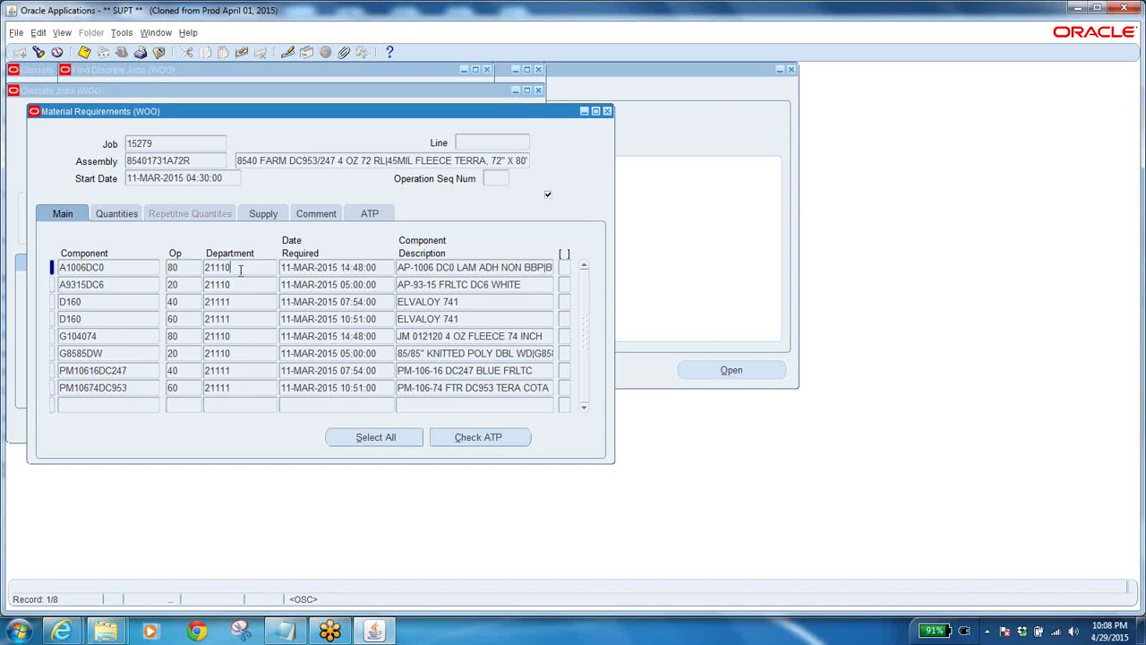
{"action": "left_click", "coordinate": [181, 266]}
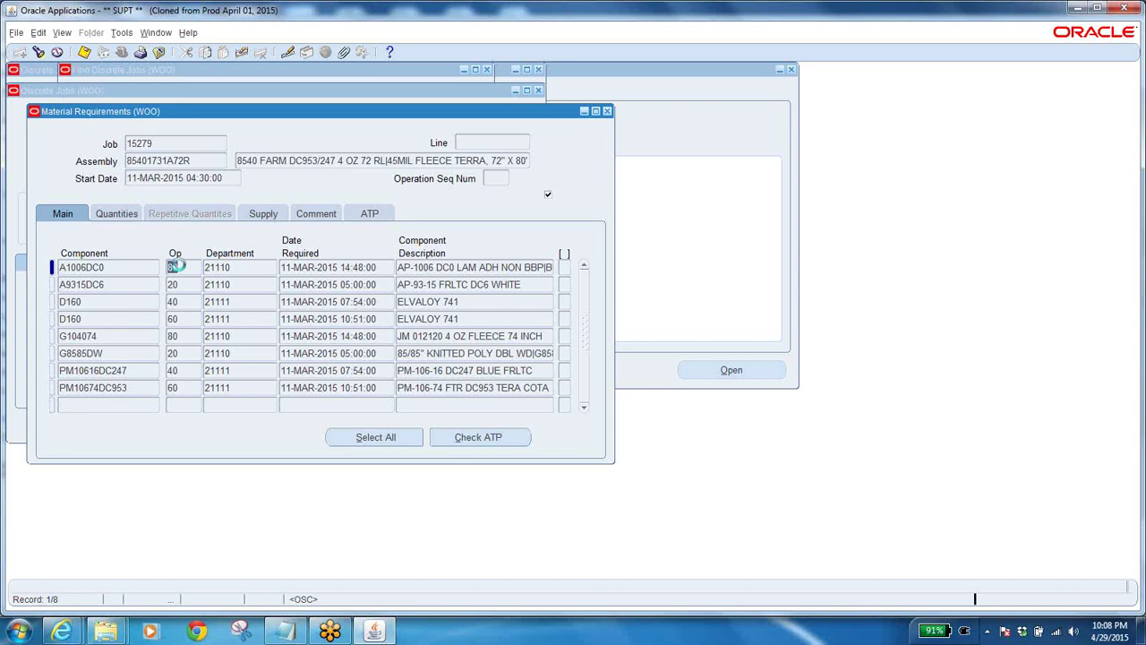
{"action": "left_click", "coordinate": [123, 266]}
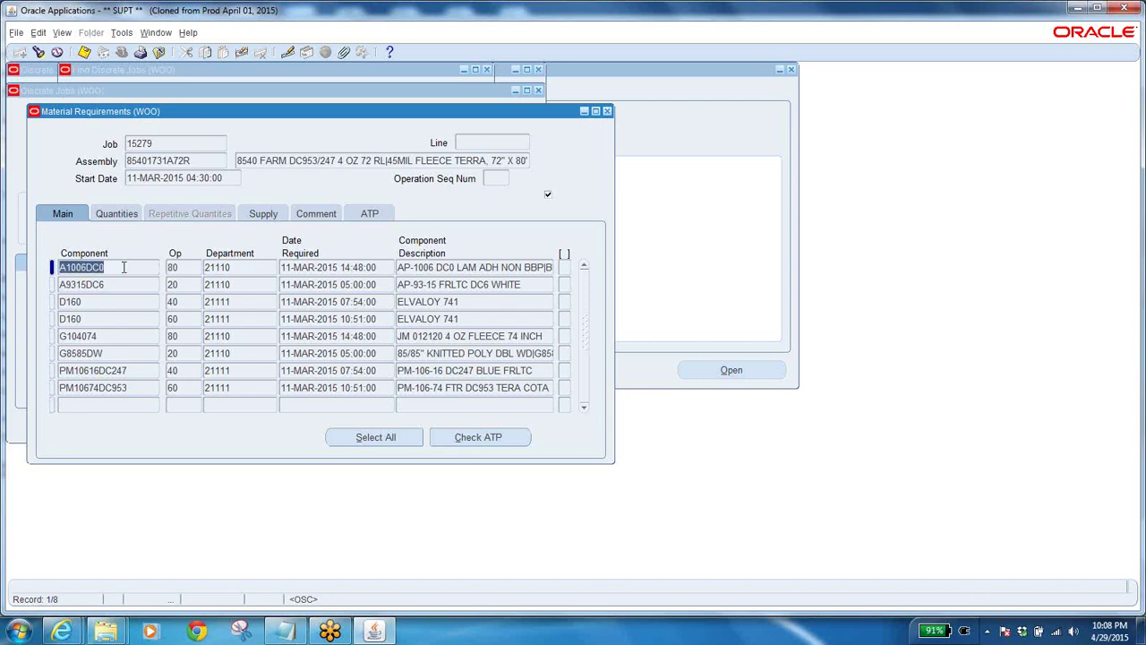
{"action": "left_click", "coordinate": [188, 269]}
{"action": "left_click", "coordinate": [112, 267]}
{"action": "left_click", "coordinate": [101, 284]}
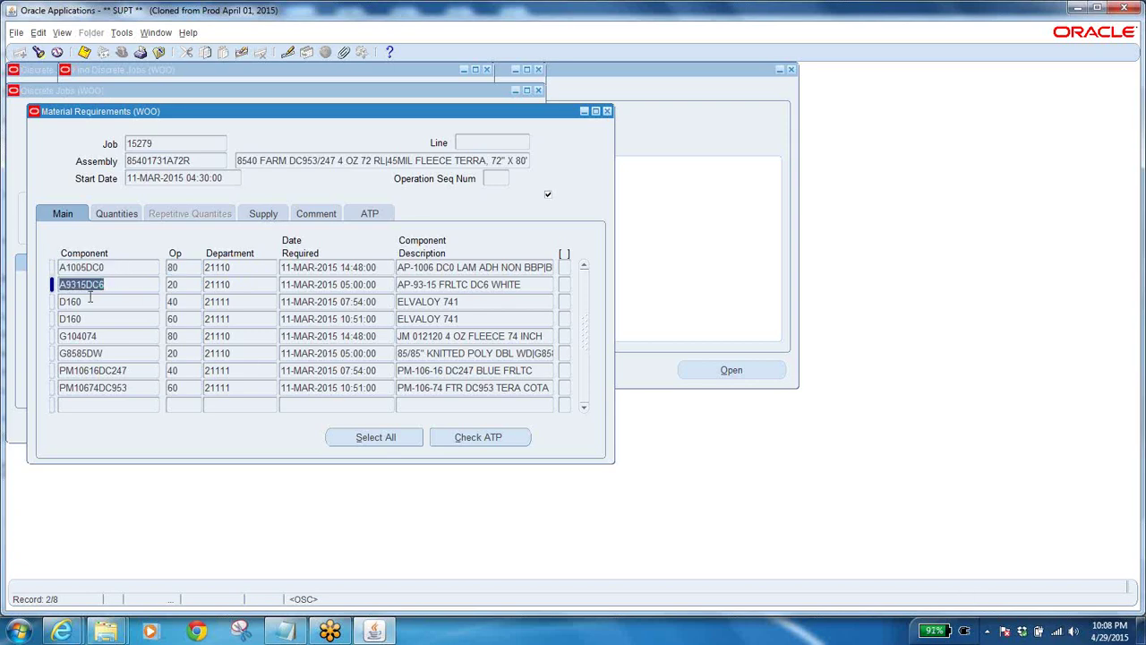
{"action": "left_click", "coordinate": [89, 301]}
Step: Show the component quantities and check the per-assembly and required quantities of component A1006DC0 for the assembly
{"action": "left_click", "coordinate": [123, 216]}
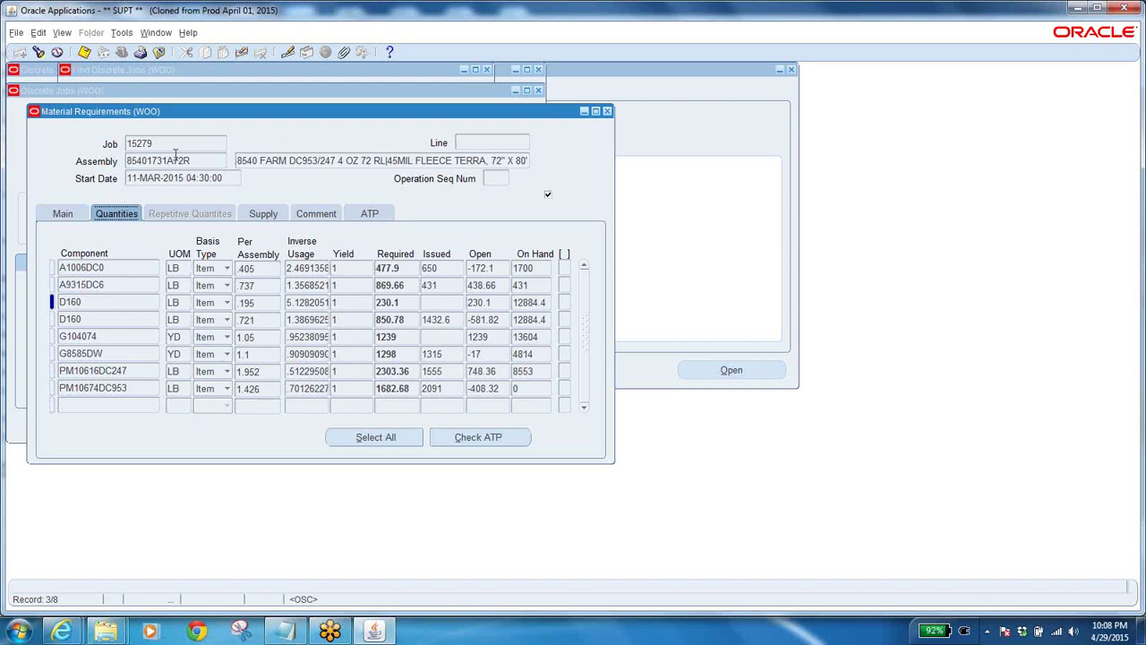
{"action": "left_click", "coordinate": [129, 267]}
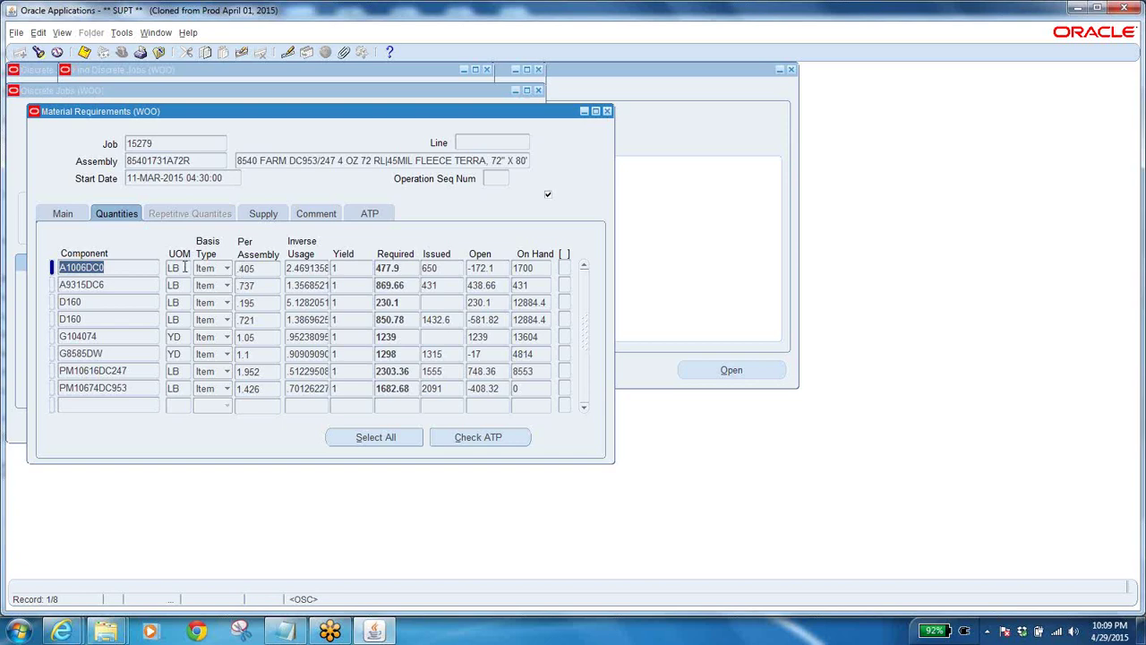
{"action": "left_click", "coordinate": [267, 269]}
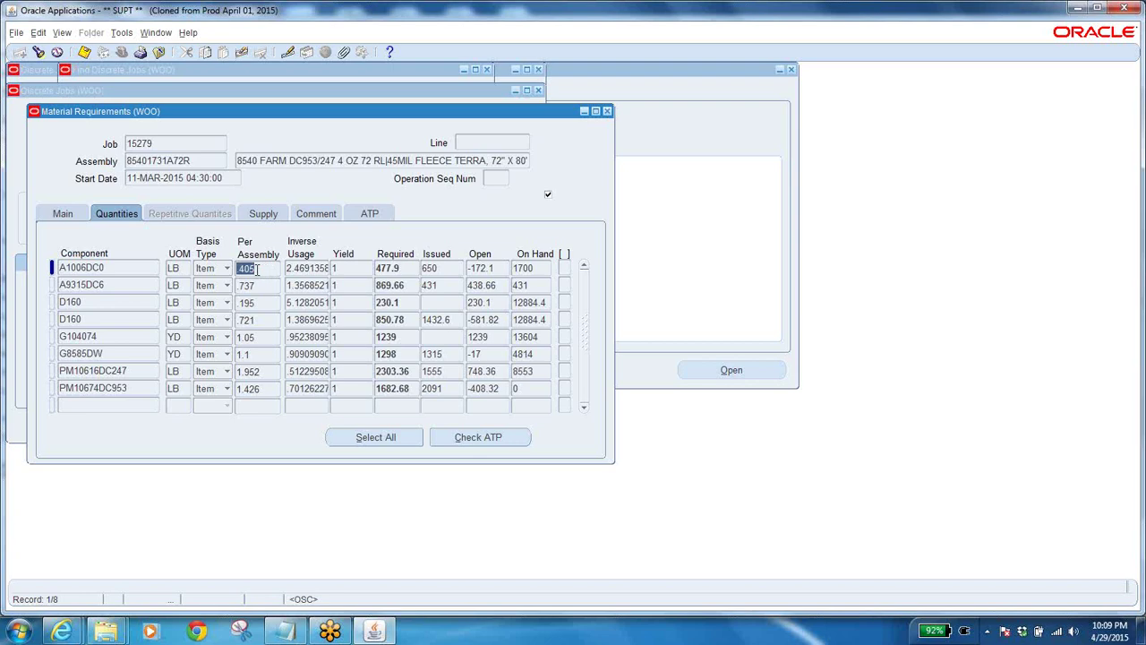
{"action": "left_click", "coordinate": [257, 269]}
{"action": "left_click", "coordinate": [115, 267]}
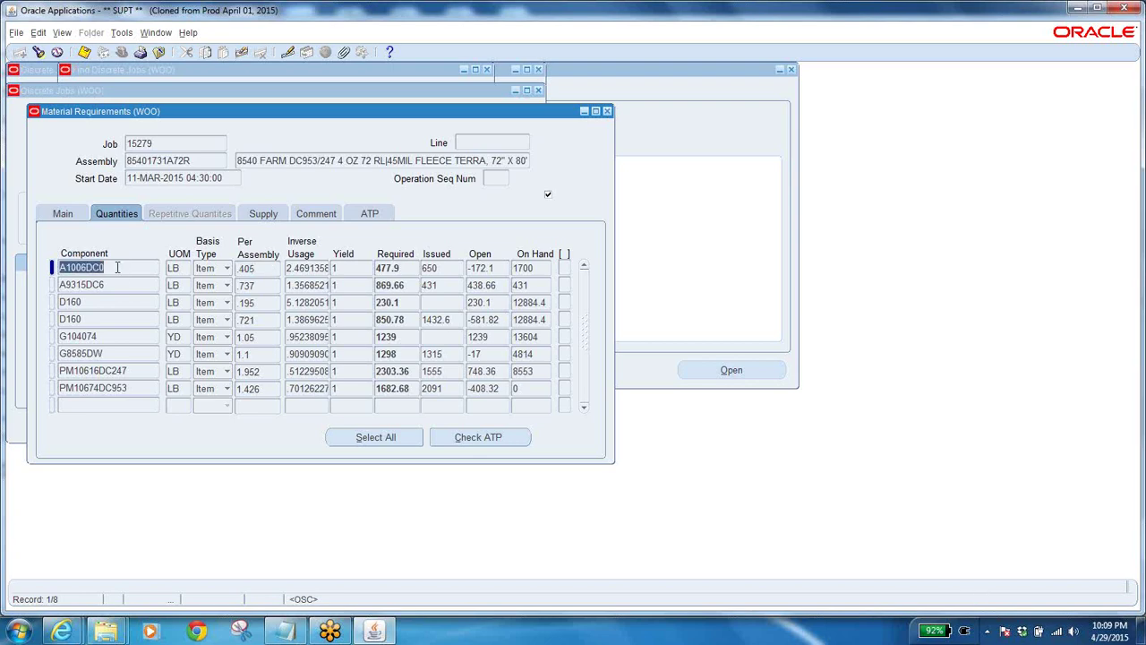
{"action": "left_click", "coordinate": [204, 163]}
{"action": "left_click", "coordinate": [255, 269]}
{"action": "left_click", "coordinate": [255, 268]}
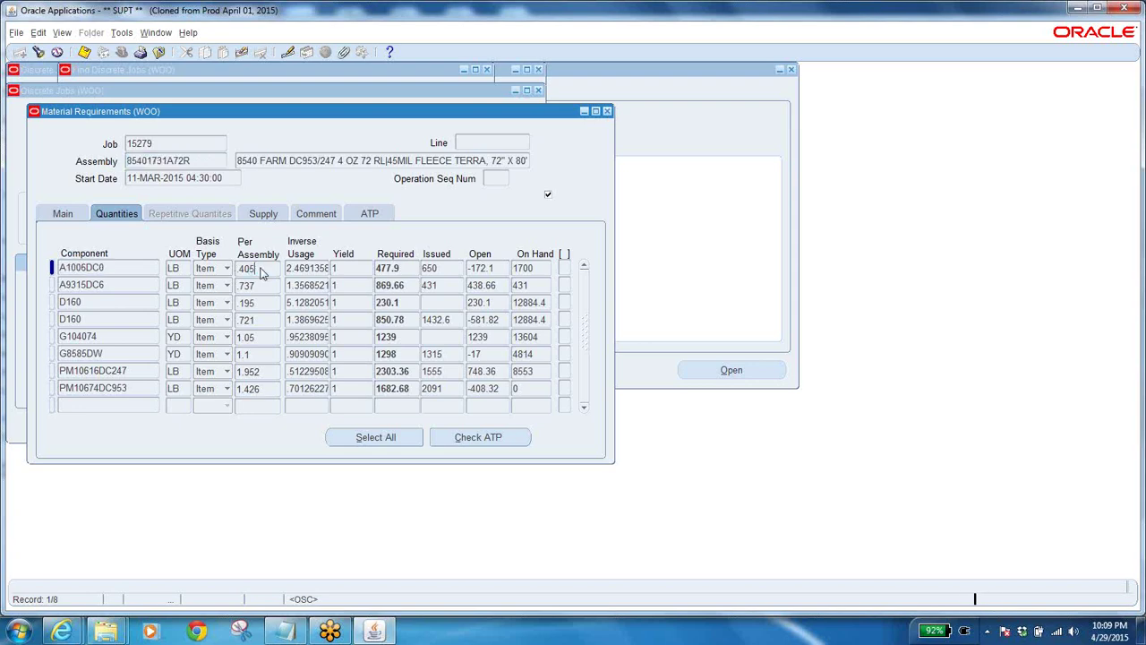
{"action": "left_click", "coordinate": [264, 269]}
{"action": "left_click", "coordinate": [402, 269]}
Step: Move the Material Requirements window aside and compare A1006DC0's required quantity with the job's start quantity
{"action": "left_click_drag", "start_coordinate": [300, 116], "coordinate": [526, 200]}
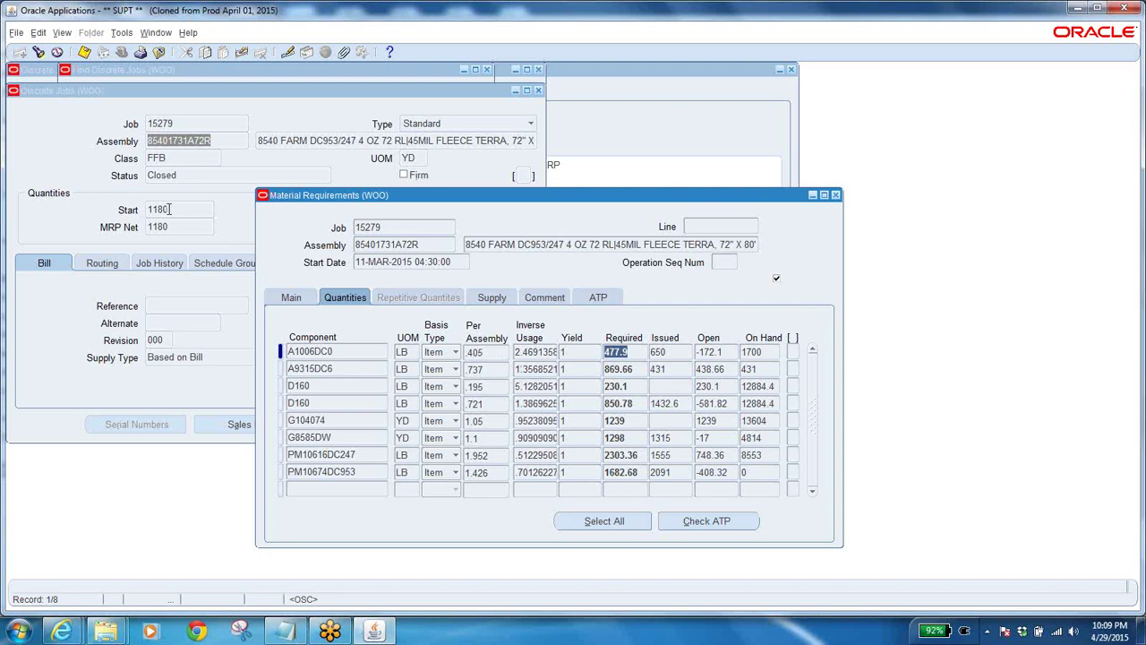
{"action": "left_click", "coordinate": [638, 352]}
{"action": "left_click", "coordinate": [377, 349]}
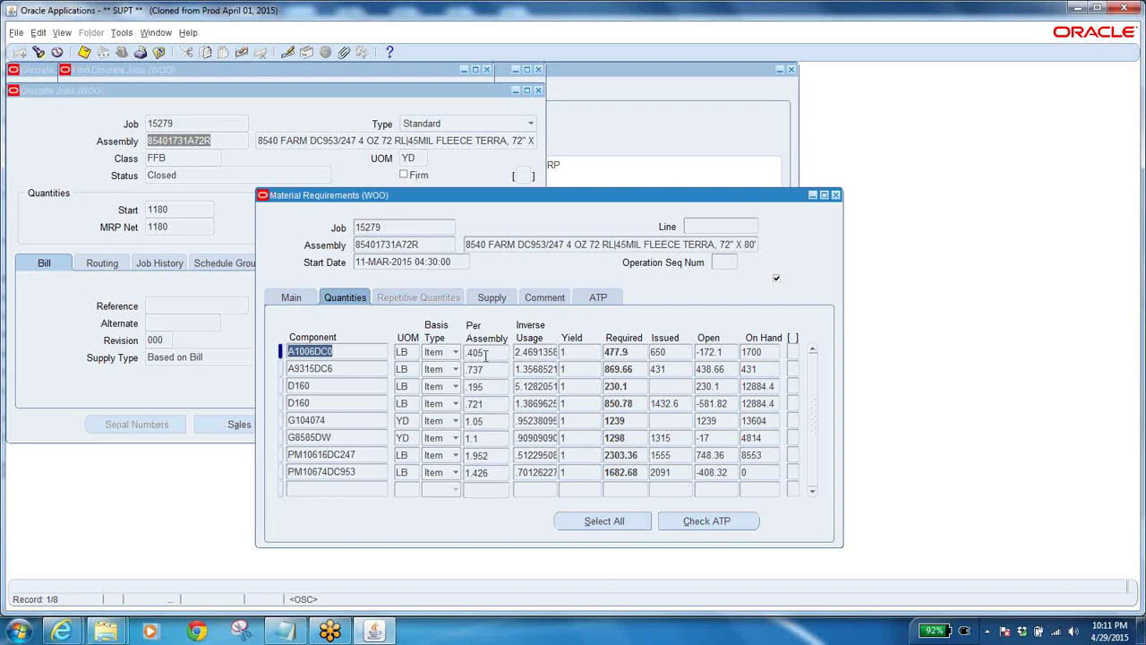
Step: Show the components' supply details and check the supply subinventory of A1006DC0
{"action": "left_click", "coordinate": [491, 299]}
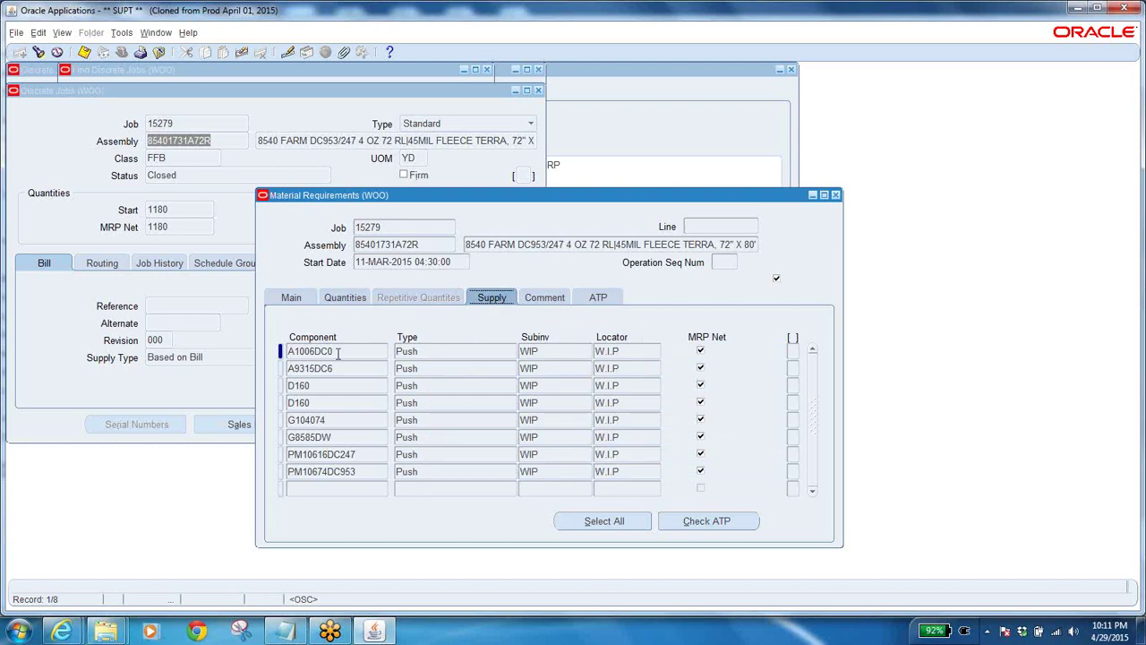
{"action": "left_click", "coordinate": [568, 352]}
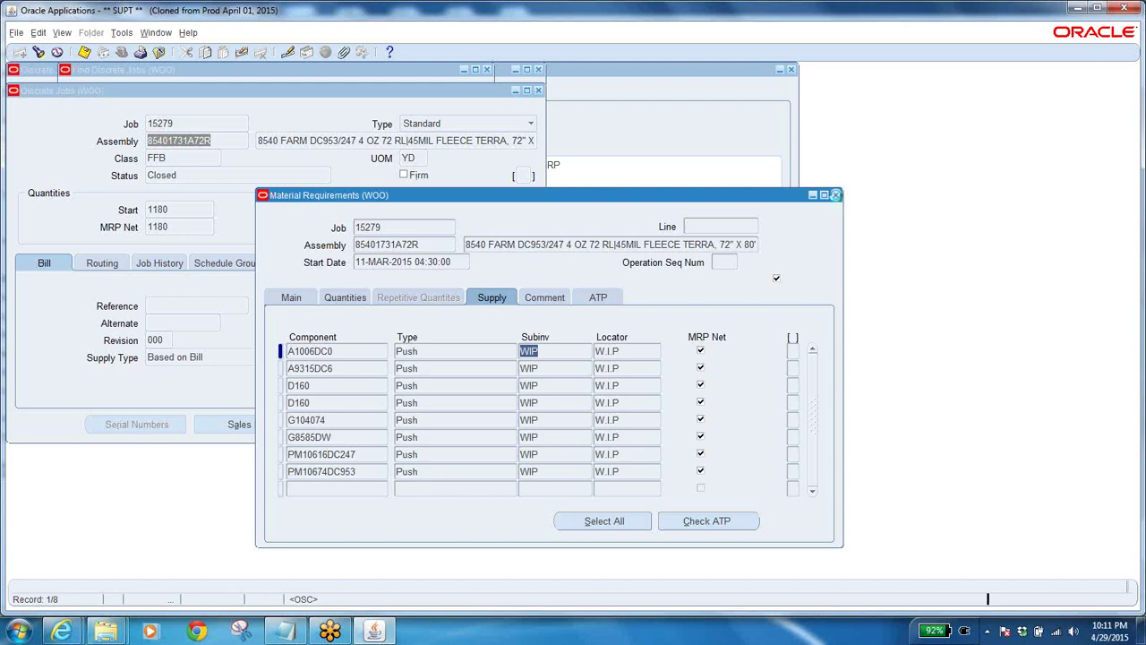
Step: Close the Material Requirements window and open the operations of job 15279
{"action": "left_click", "coordinate": [836, 195]}
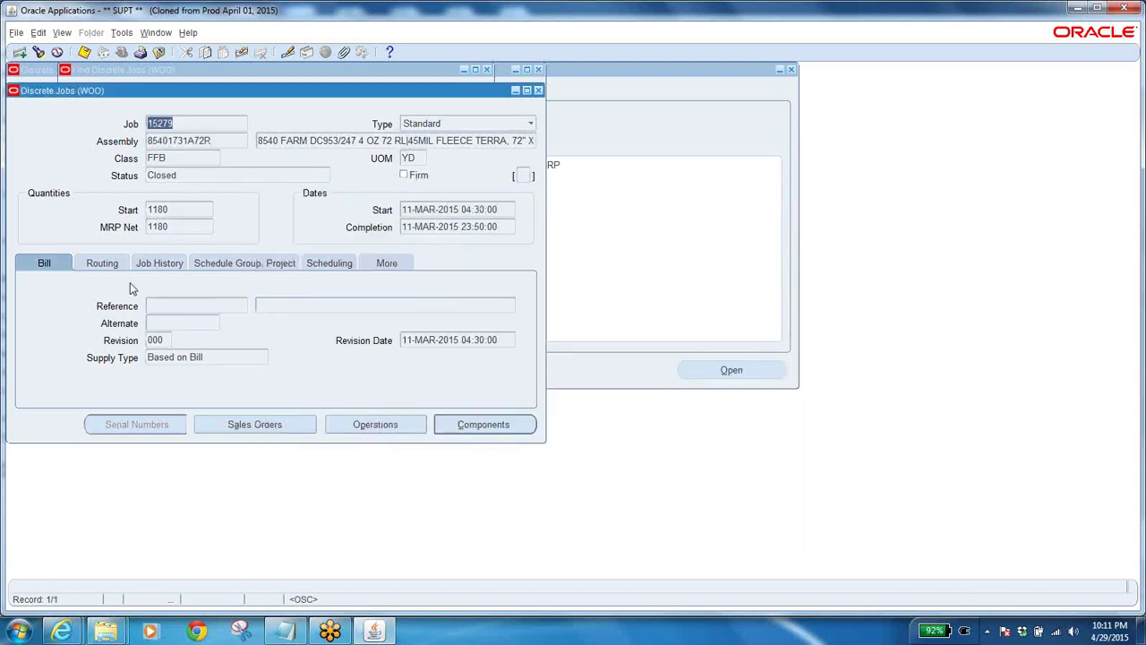
{"action": "left_click", "coordinate": [181, 125]}
{"action": "left_click", "coordinate": [207, 143]}
{"action": "left_click", "coordinate": [185, 123]}
{"action": "left_click", "coordinate": [373, 426]}
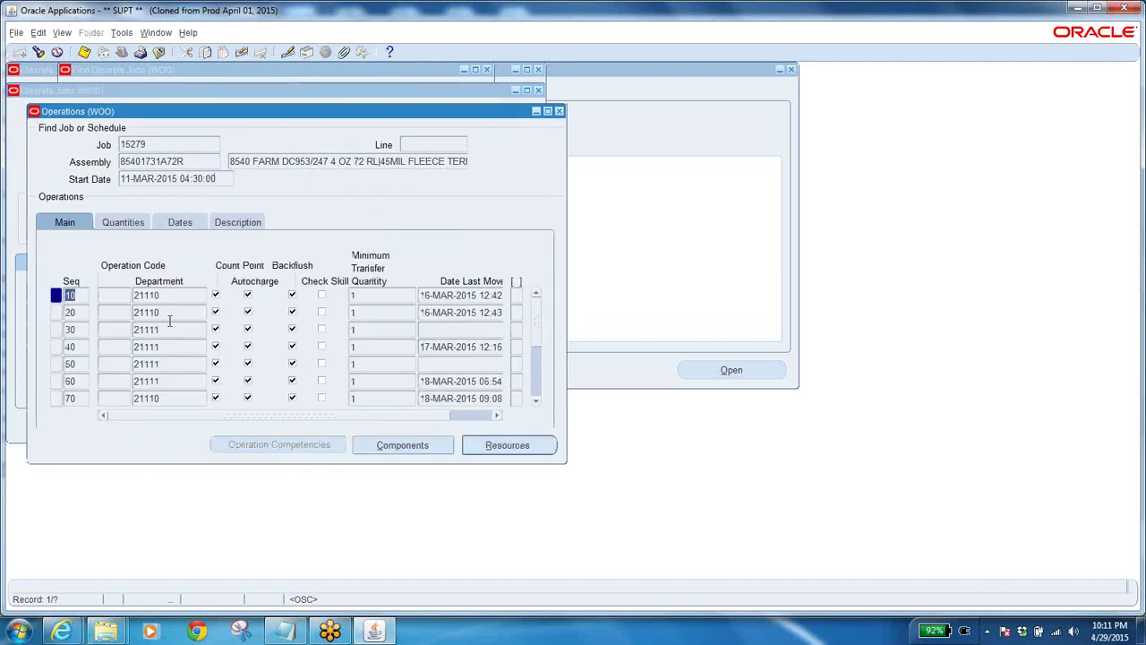
Step: Show the operation descriptions and go through the setup and run operations from sequence 10 to 50
{"action": "left_click", "coordinate": [240, 224]}
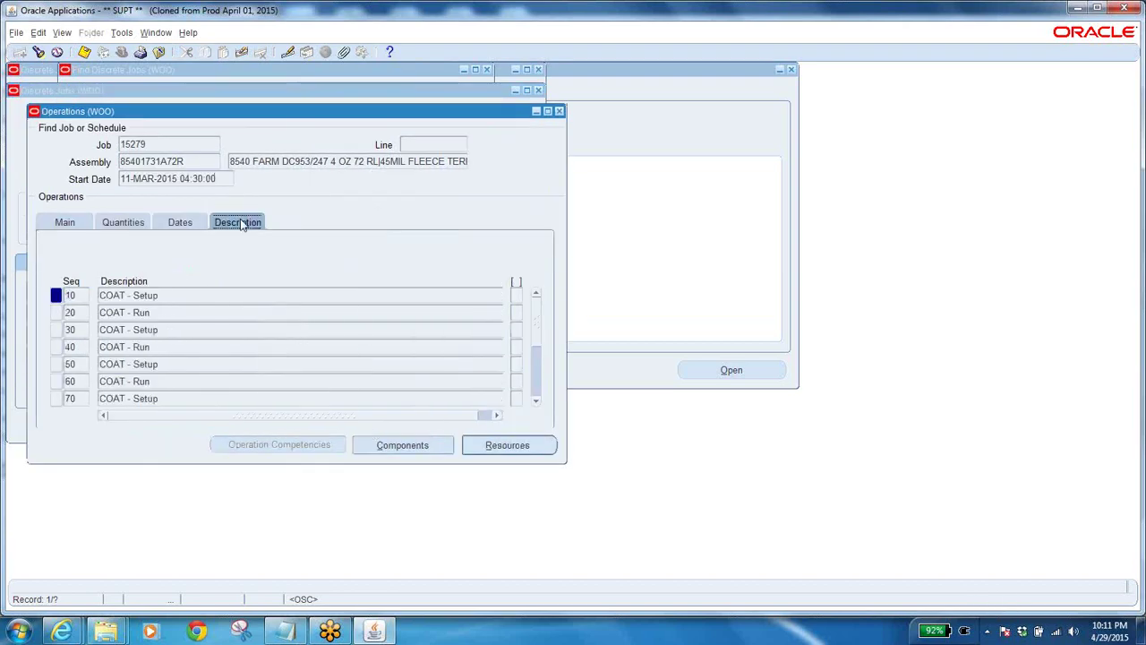
{"action": "triple_click", "coordinate": [162, 300]}
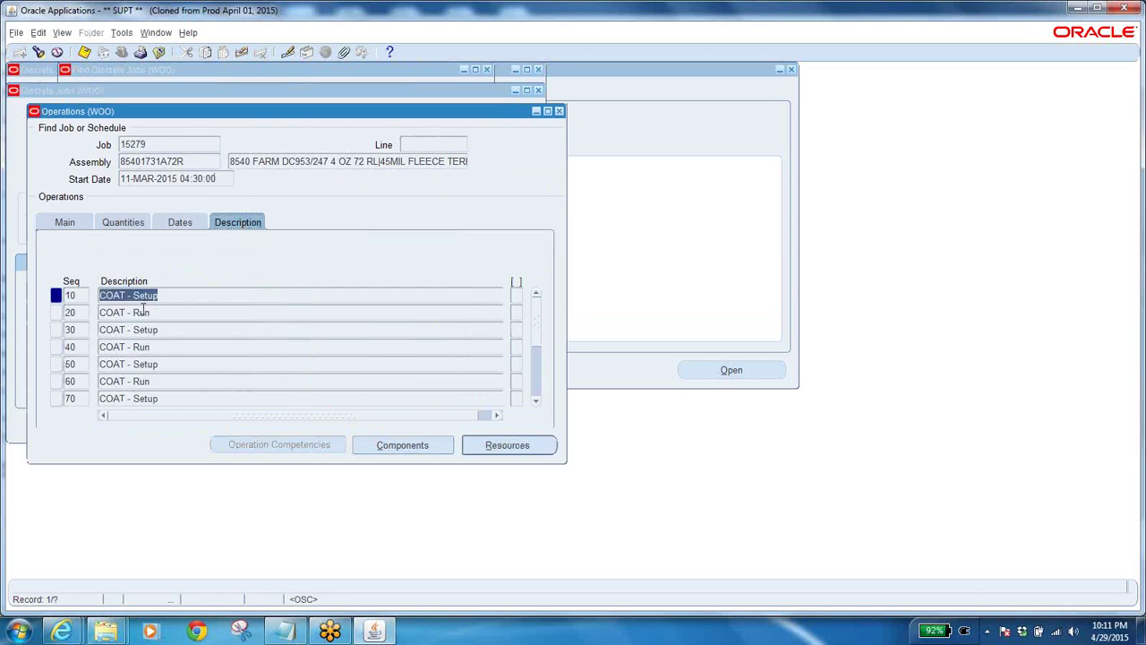
{"action": "left_click", "coordinate": [143, 312]}
{"action": "key", "text": "Down"}
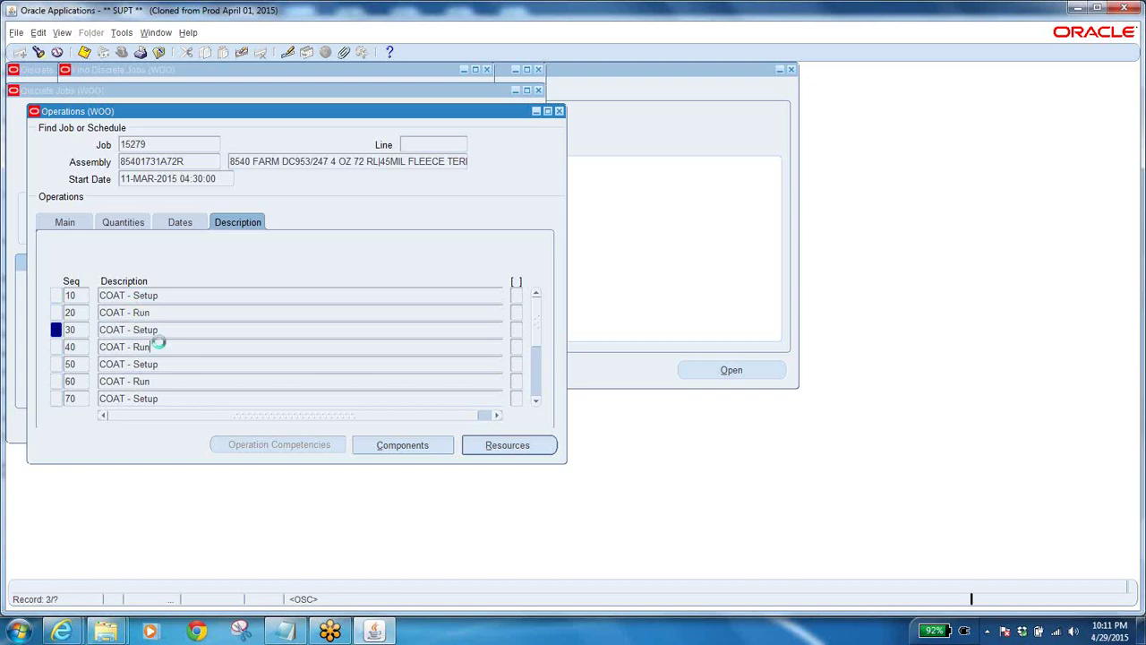
{"action": "key", "text": "Down"}
{"action": "left_click", "coordinate": [161, 332]}
{"action": "left_click", "coordinate": [163, 348]}
{"action": "left_click", "coordinate": [166, 364]}
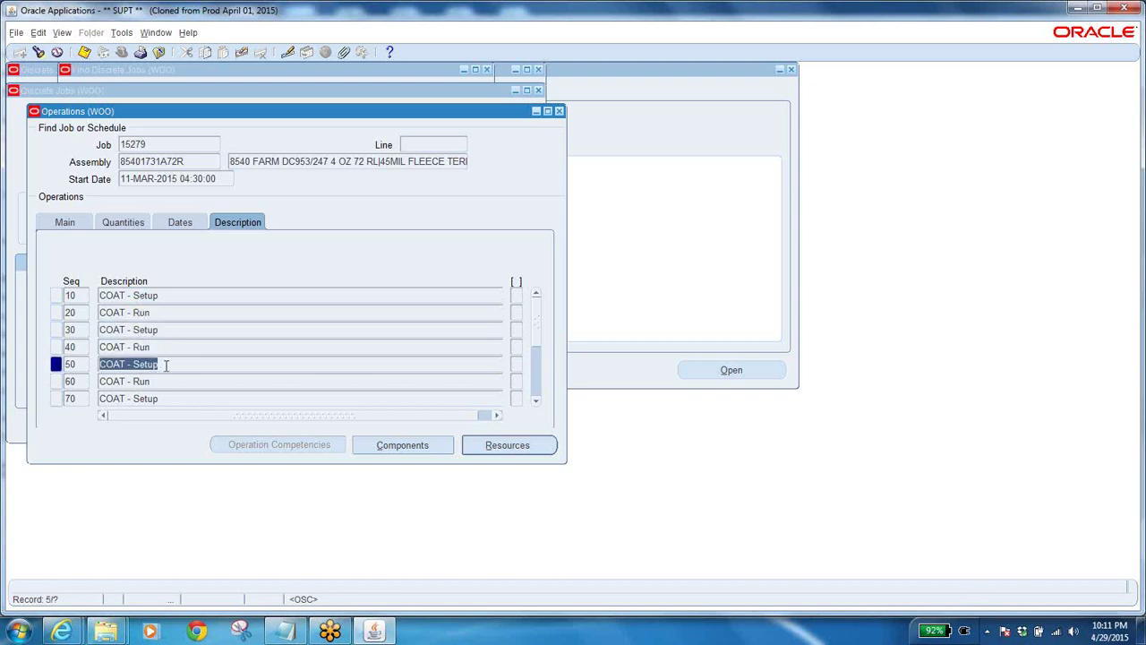
Step: Compare the descriptions of operations 10, 20 and 30 to follow how setup and run operations alternate
{"action": "left_click", "coordinate": [159, 295]}
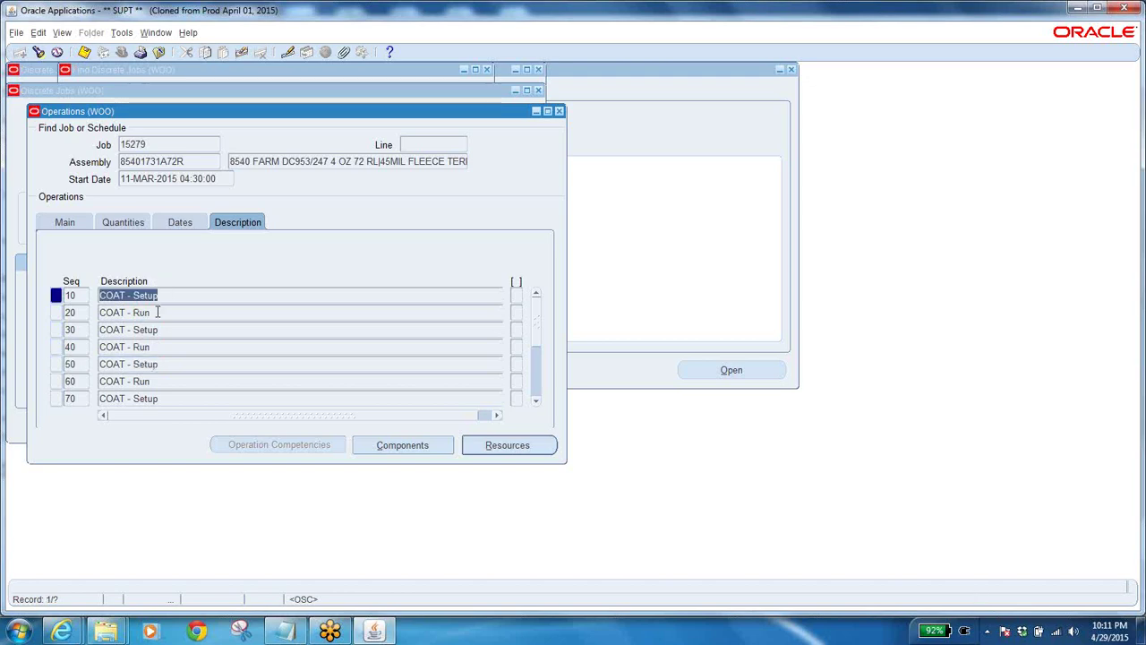
{"action": "left_click", "coordinate": [156, 312]}
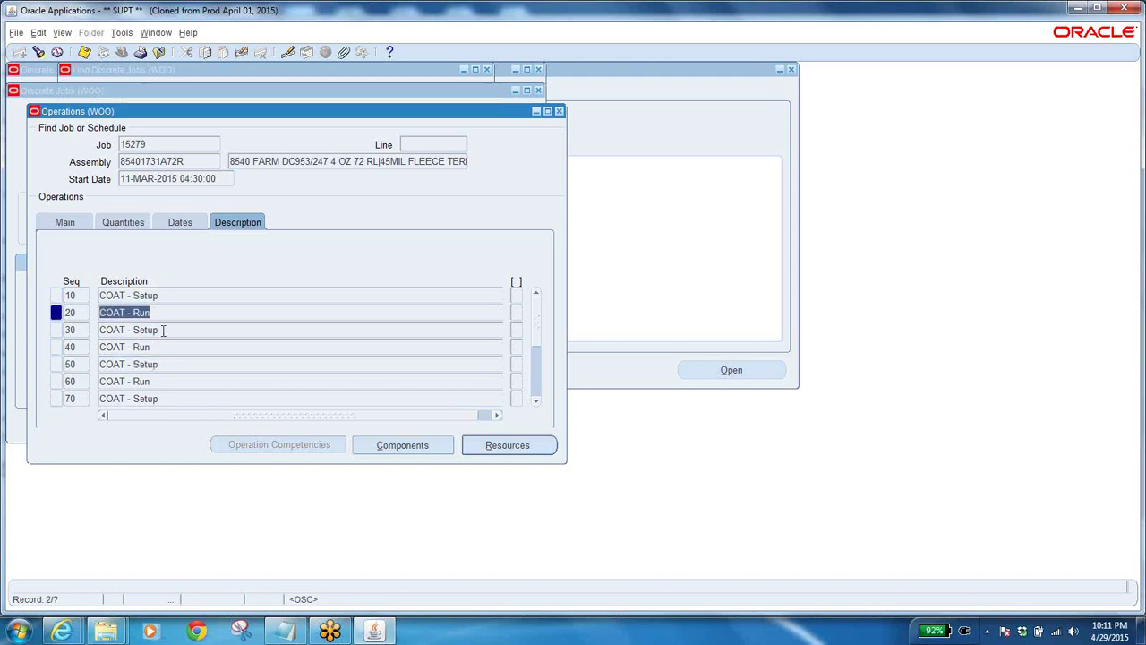
{"action": "left_click", "coordinate": [163, 331]}
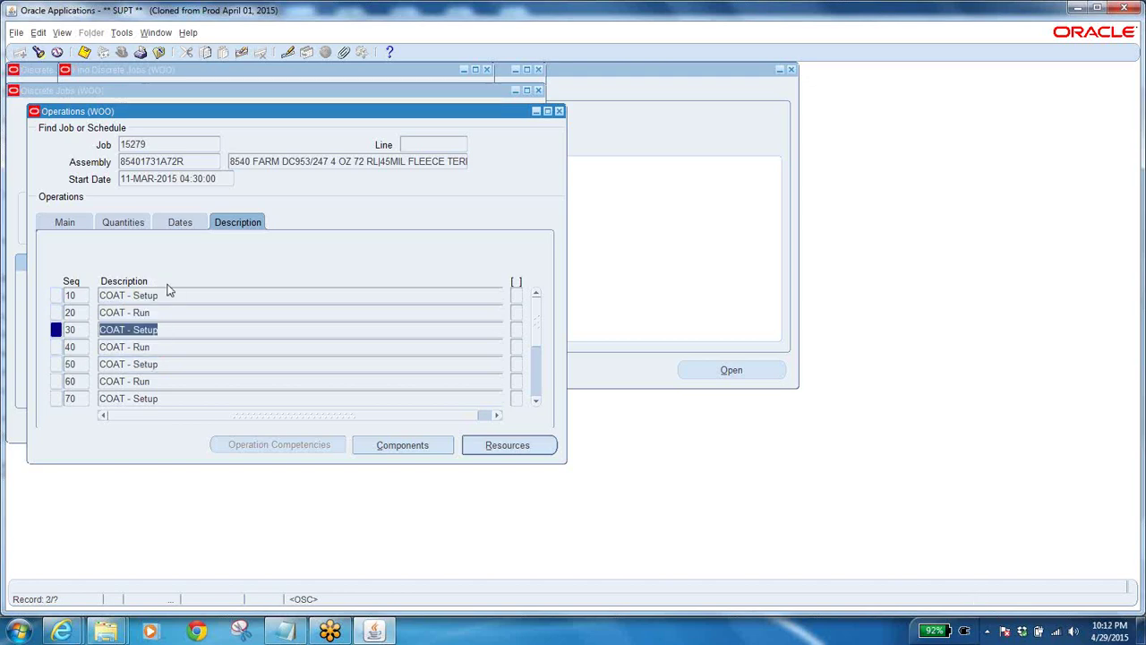
{"action": "left_click", "coordinate": [164, 294]}
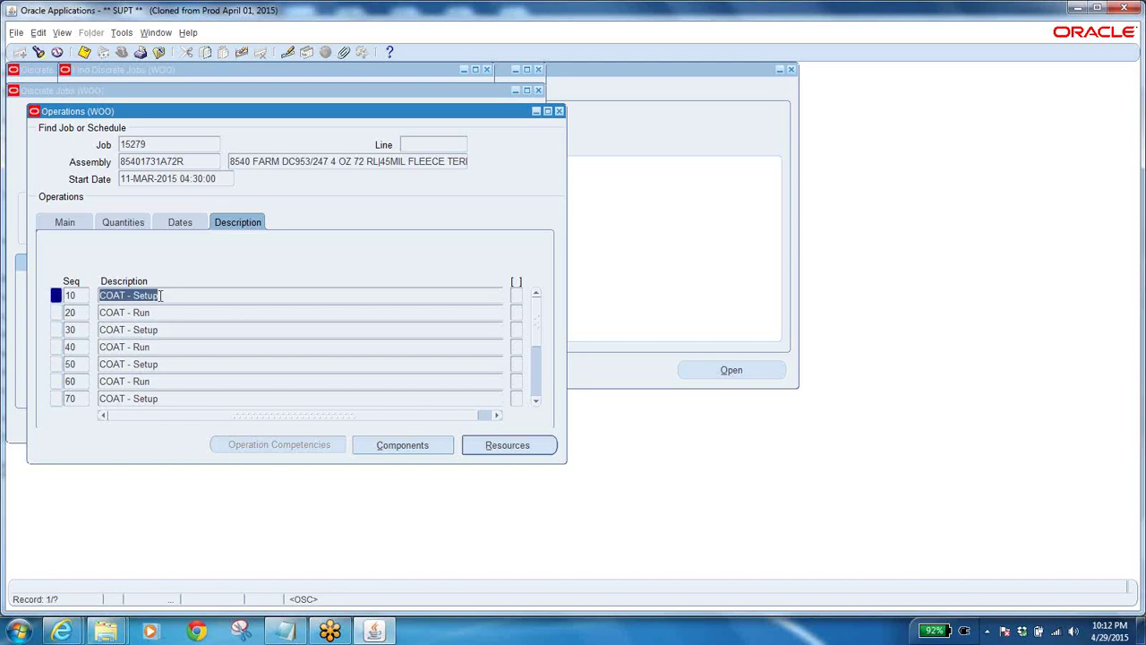
{"action": "left_click", "coordinate": [160, 295]}
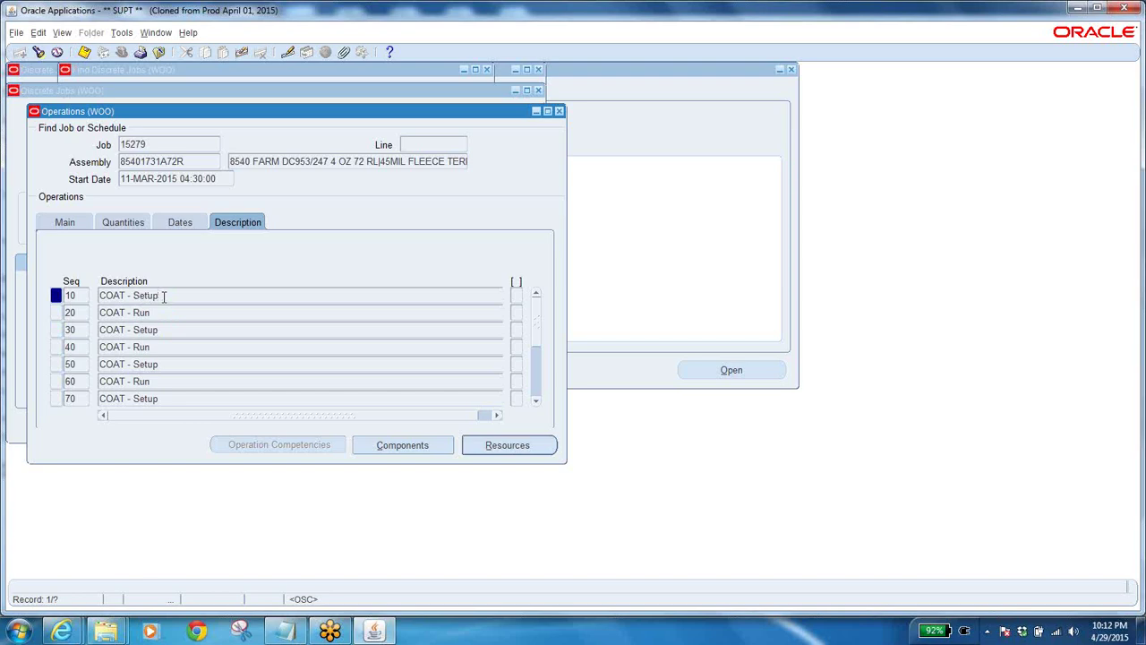
{"action": "left_click", "coordinate": [154, 311]}
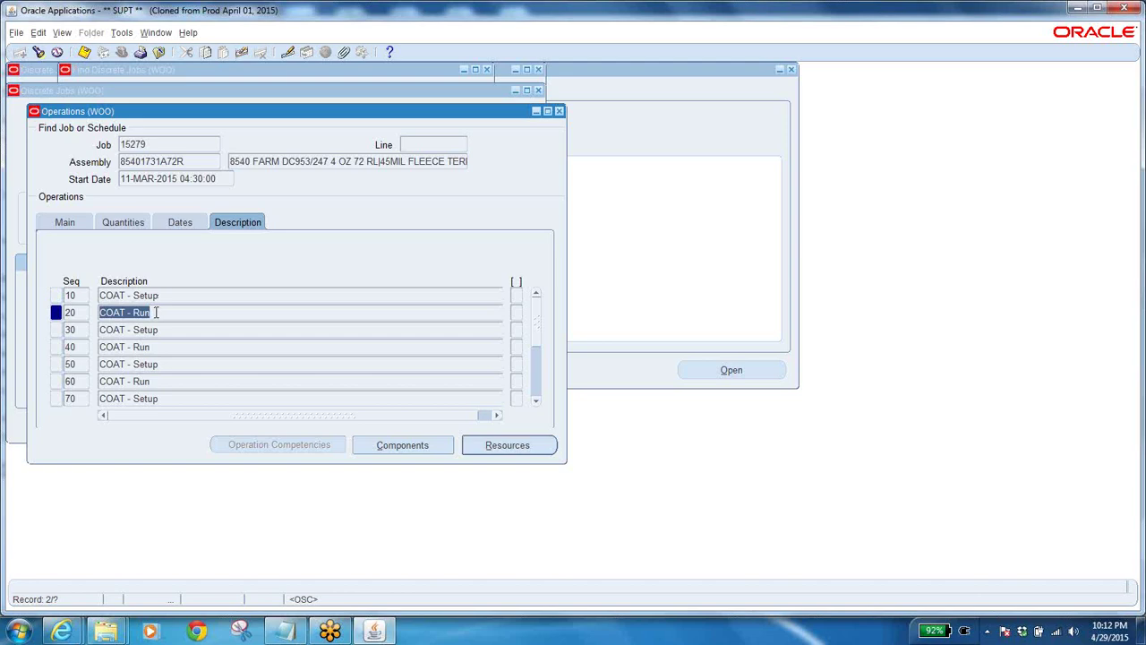
{"action": "left_click", "coordinate": [164, 329]}
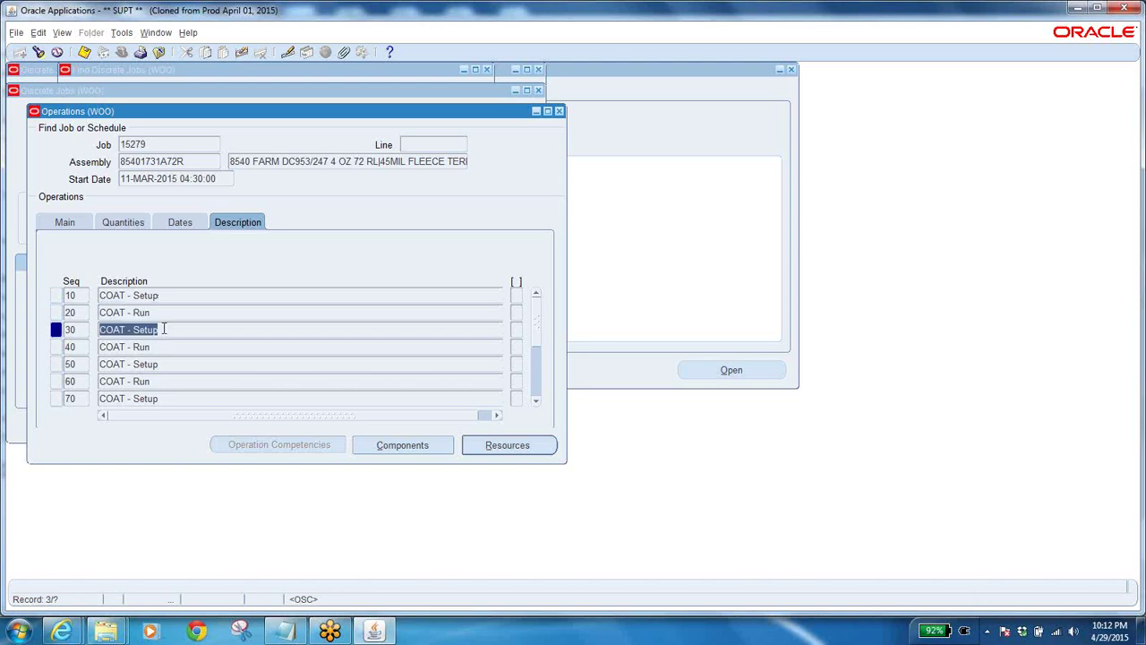
{"action": "left_click", "coordinate": [160, 329]}
{"action": "left_click", "coordinate": [166, 313]}
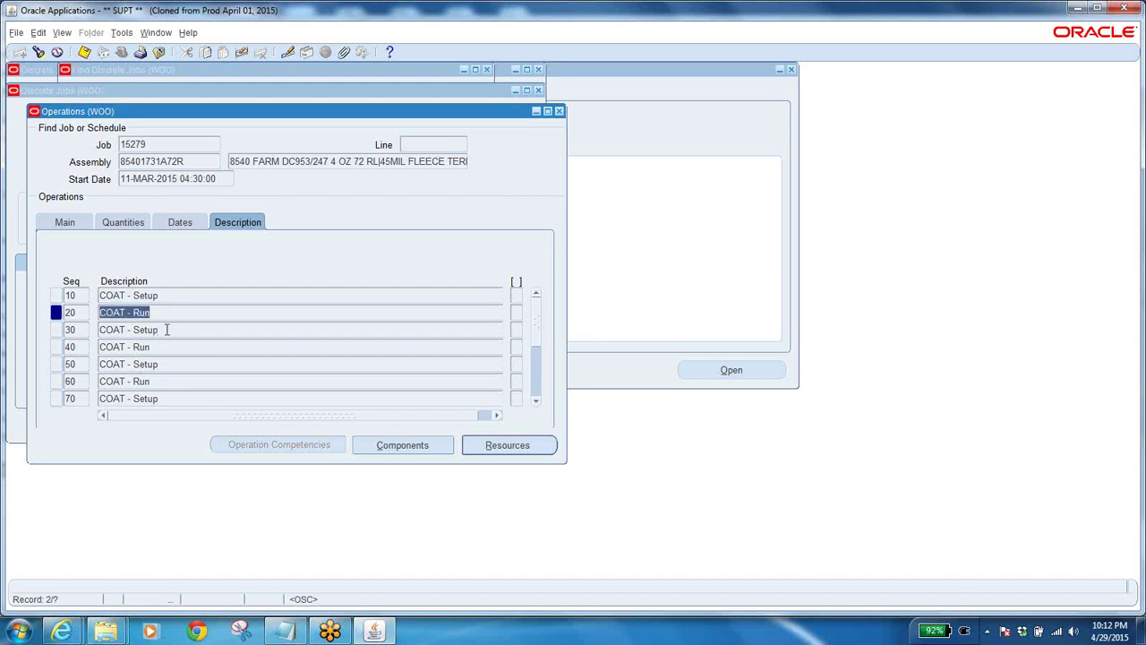
Step: Go through the descriptions of operations 30 to 70 one by one
{"action": "left_click", "coordinate": [165, 330]}
{"action": "left_click", "coordinate": [153, 346]}
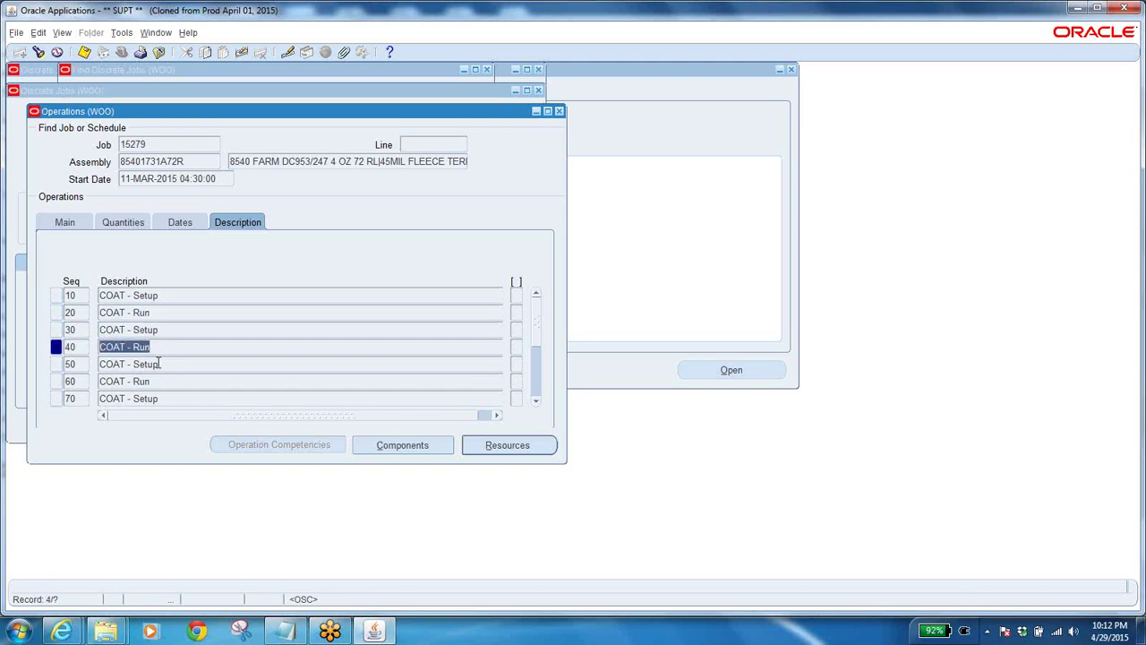
{"action": "left_click", "coordinate": [159, 364]}
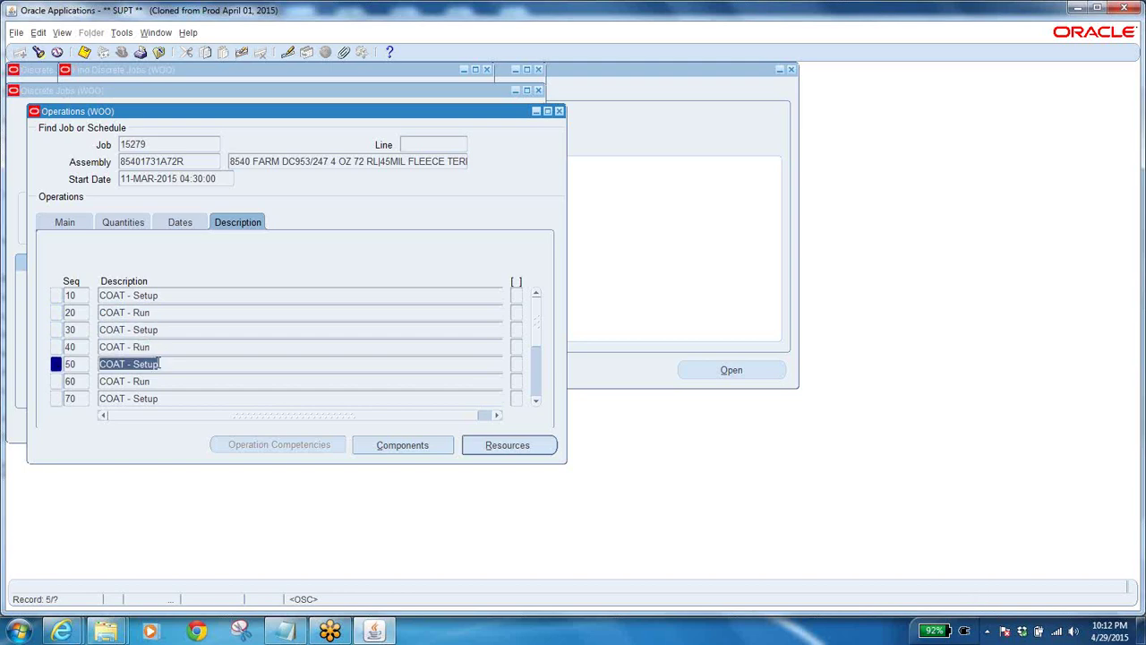
{"action": "left_click", "coordinate": [153, 381]}
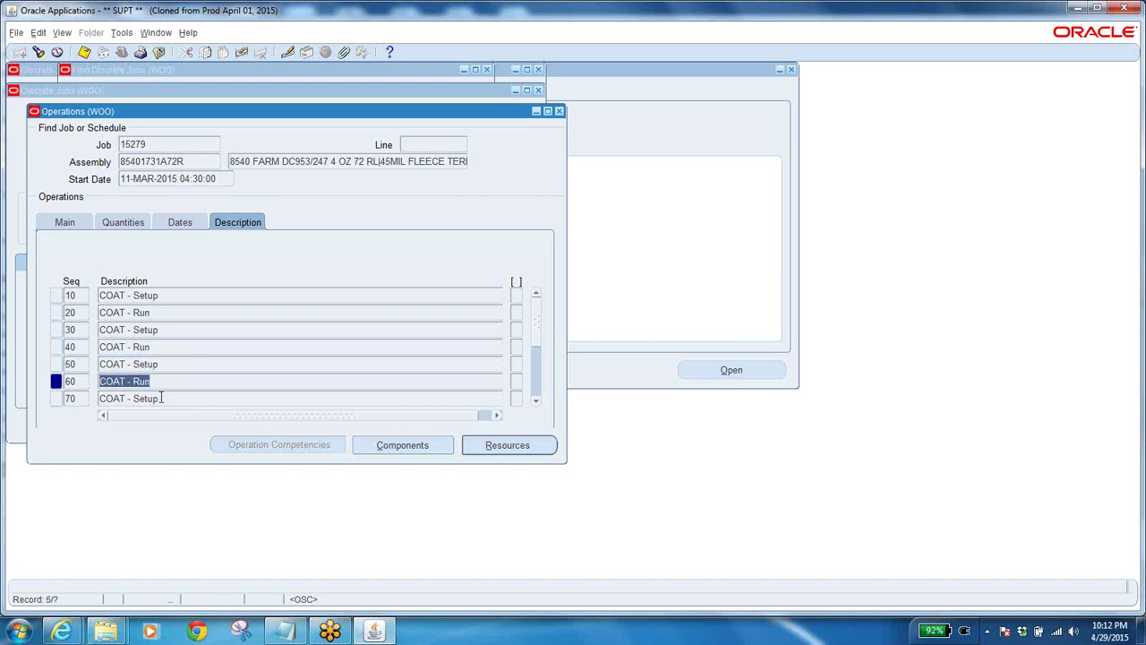
{"action": "left_click", "coordinate": [161, 398]}
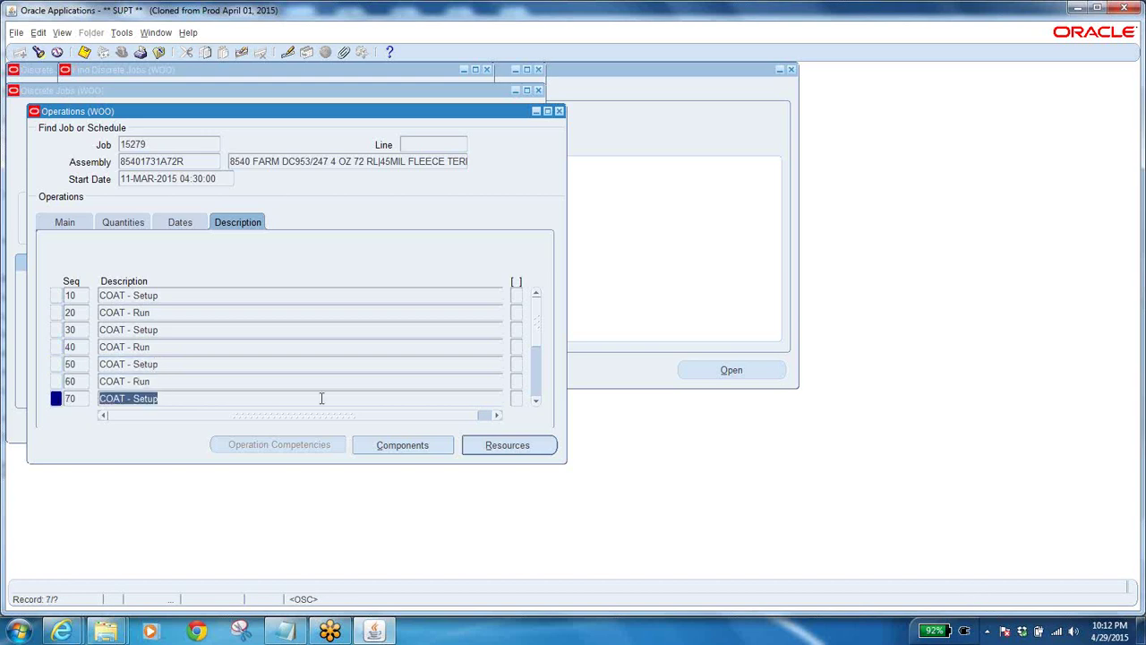
Step: Examine the descriptions of the last two operations, sequences 80 and 90
{"action": "left_click", "coordinate": [536, 400]}
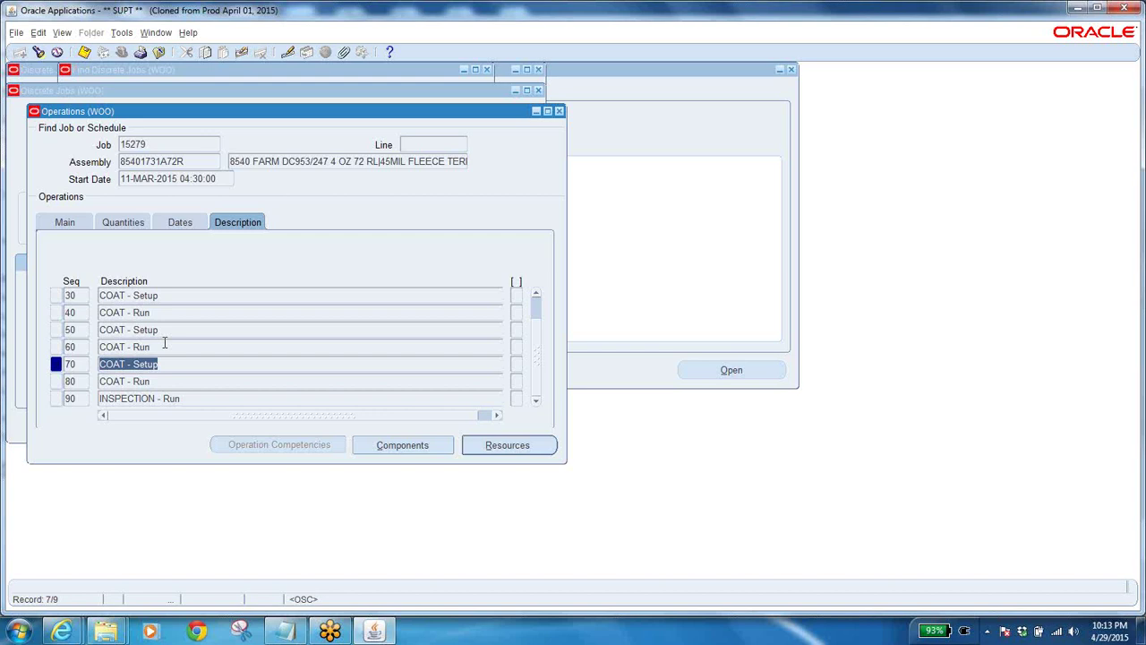
{"action": "left_click", "coordinate": [183, 400]}
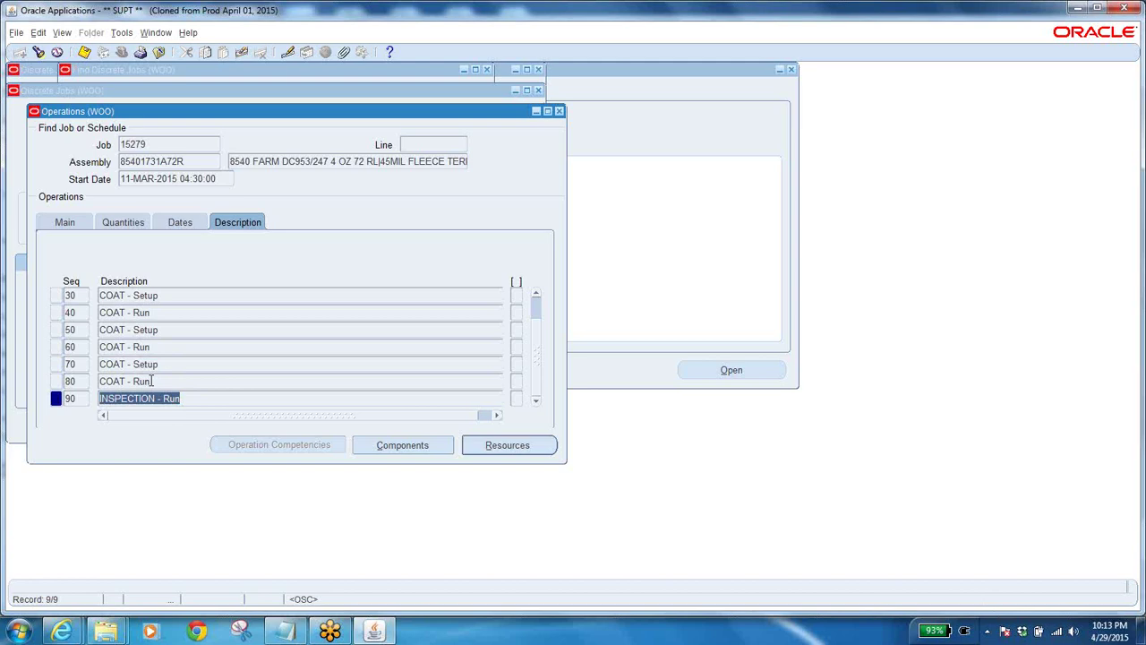
{"action": "left_click", "coordinate": [168, 382]}
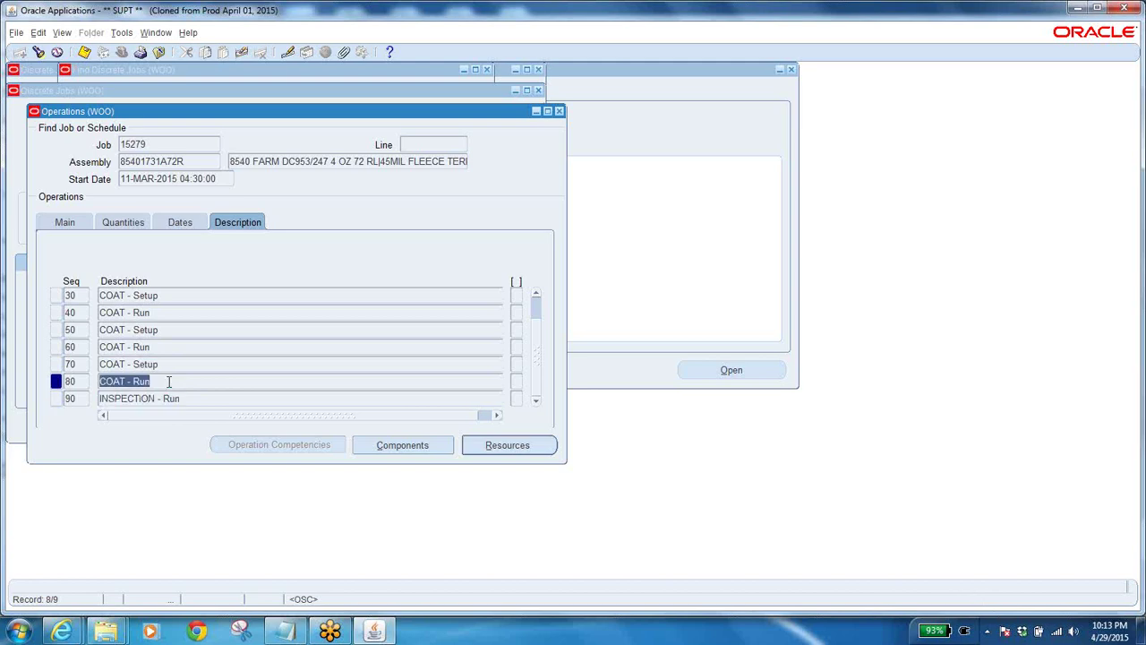
{"action": "left_click", "coordinate": [207, 399]}
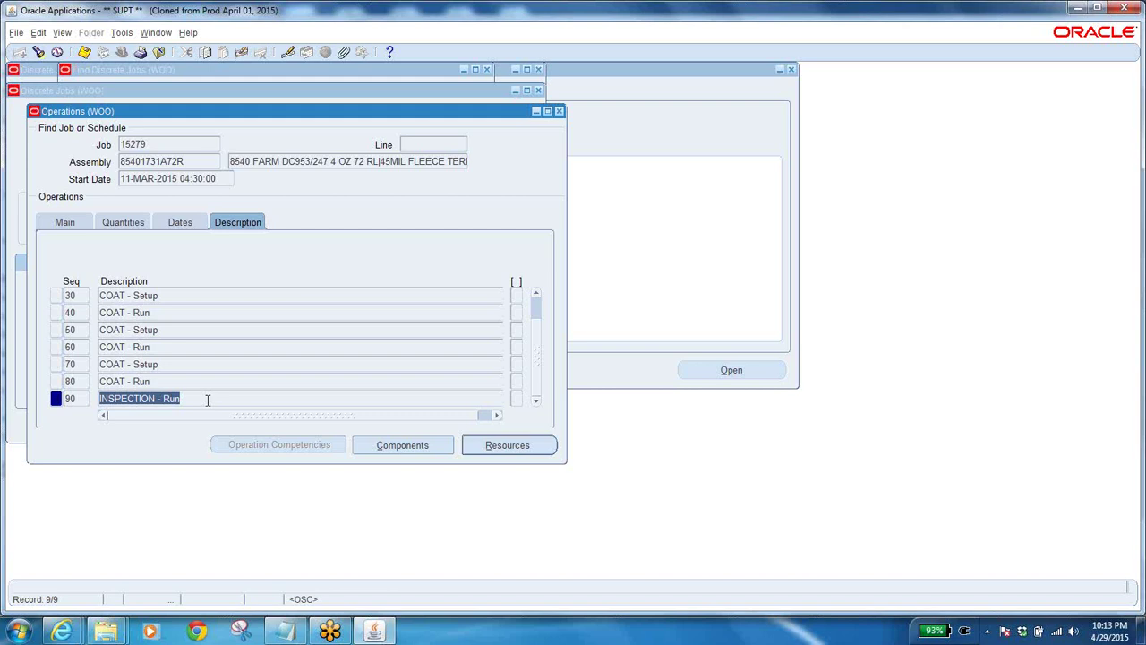
Step: Return to the start of the operation list and review the setup operations 10, 30, 50 and 70, ending on operation 10
{"action": "left_click", "coordinate": [70, 222]}
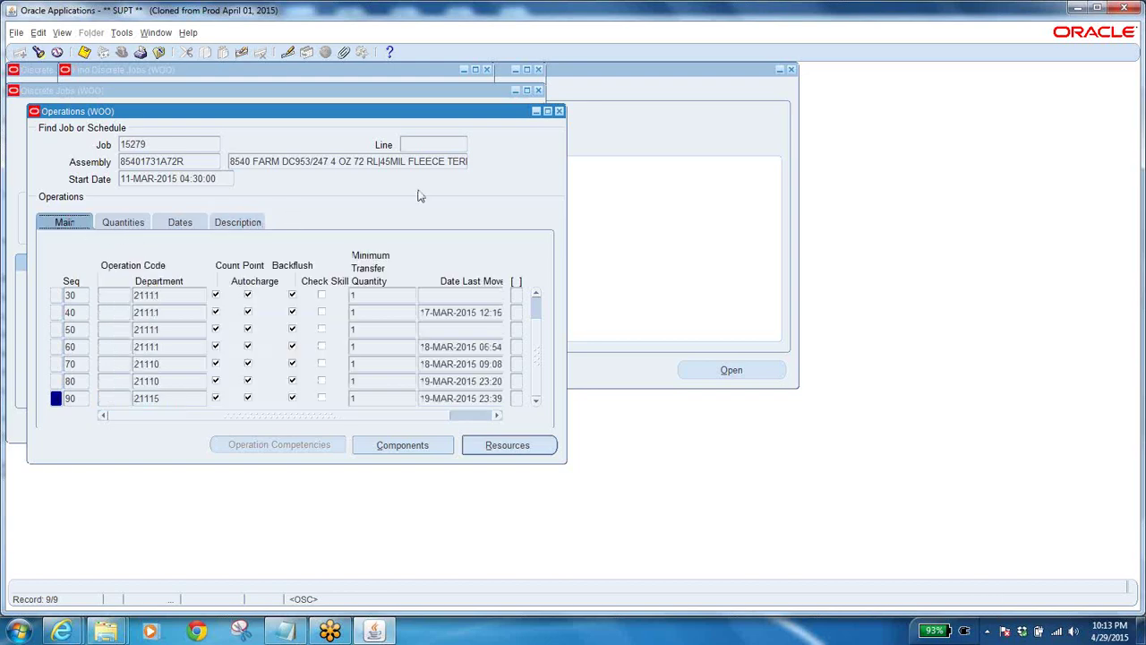
{"action": "left_click", "coordinate": [536, 294]}
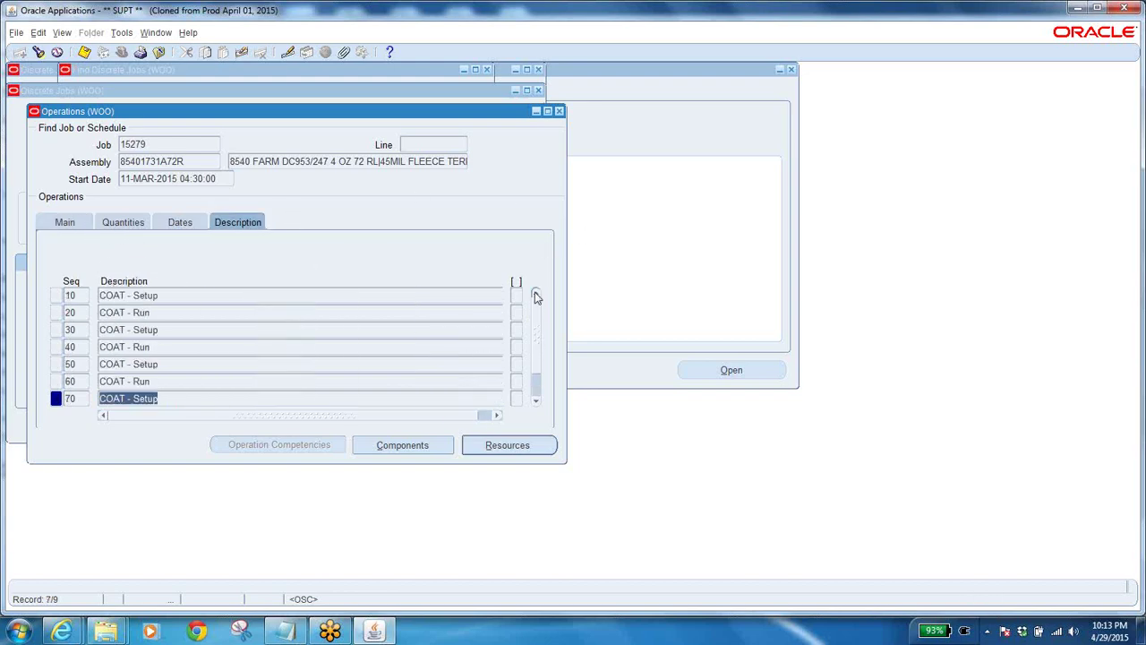
{"action": "left_click", "coordinate": [171, 296]}
{"action": "left_click", "coordinate": [168, 328]}
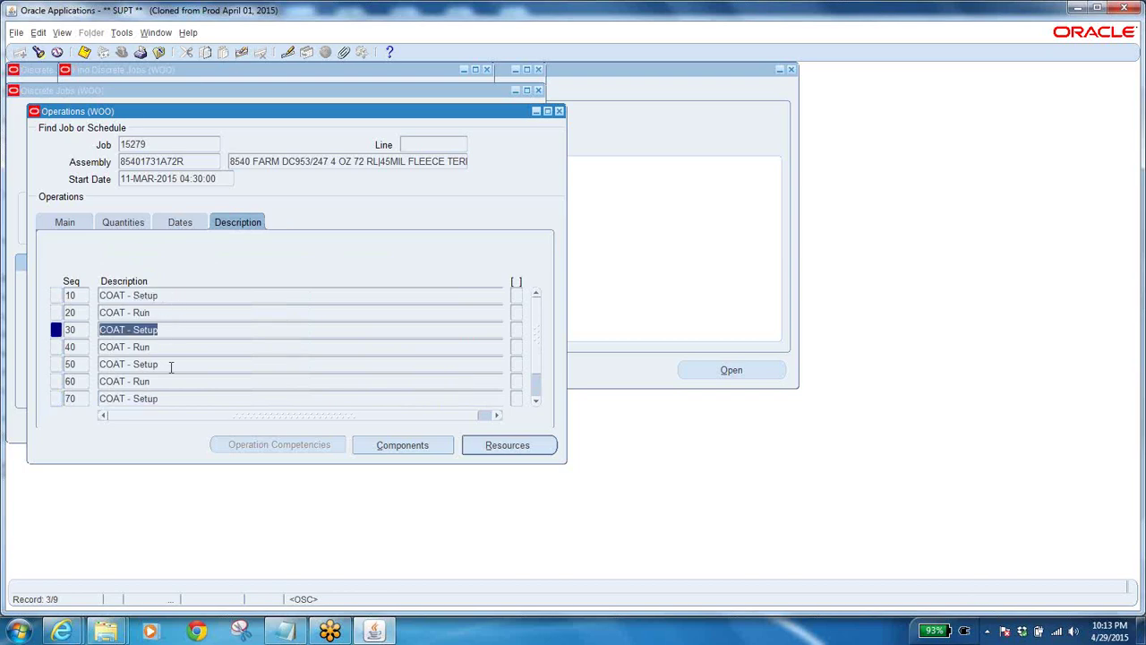
{"action": "left_click", "coordinate": [169, 366]}
{"action": "left_click", "coordinate": [171, 397]}
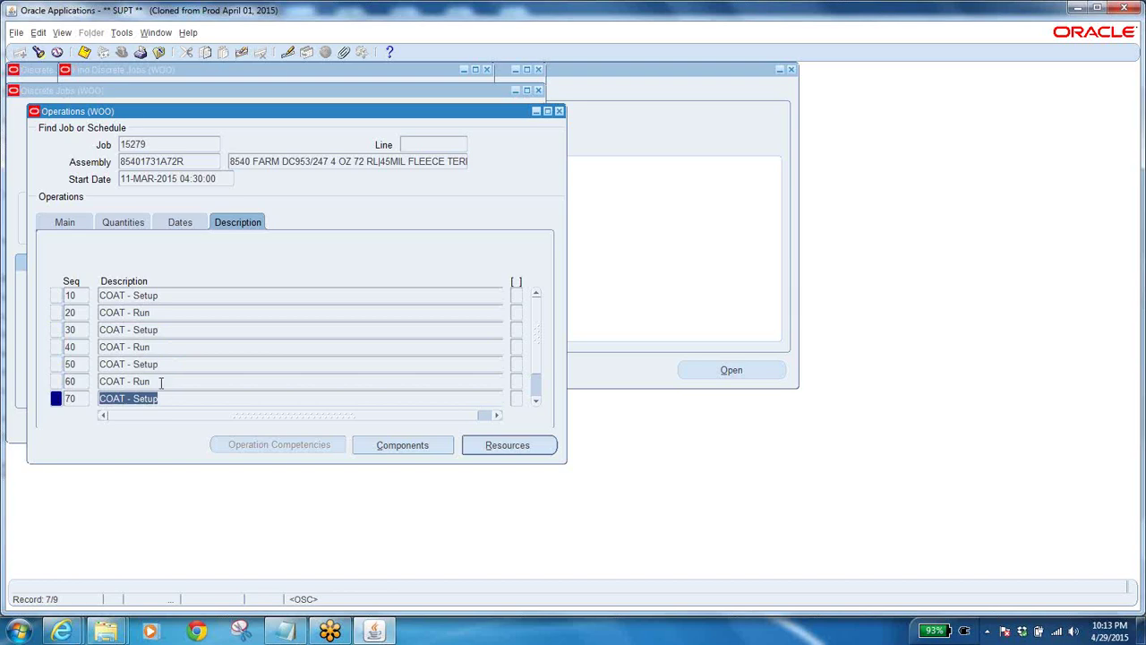
{"action": "left_click", "coordinate": [161, 381]}
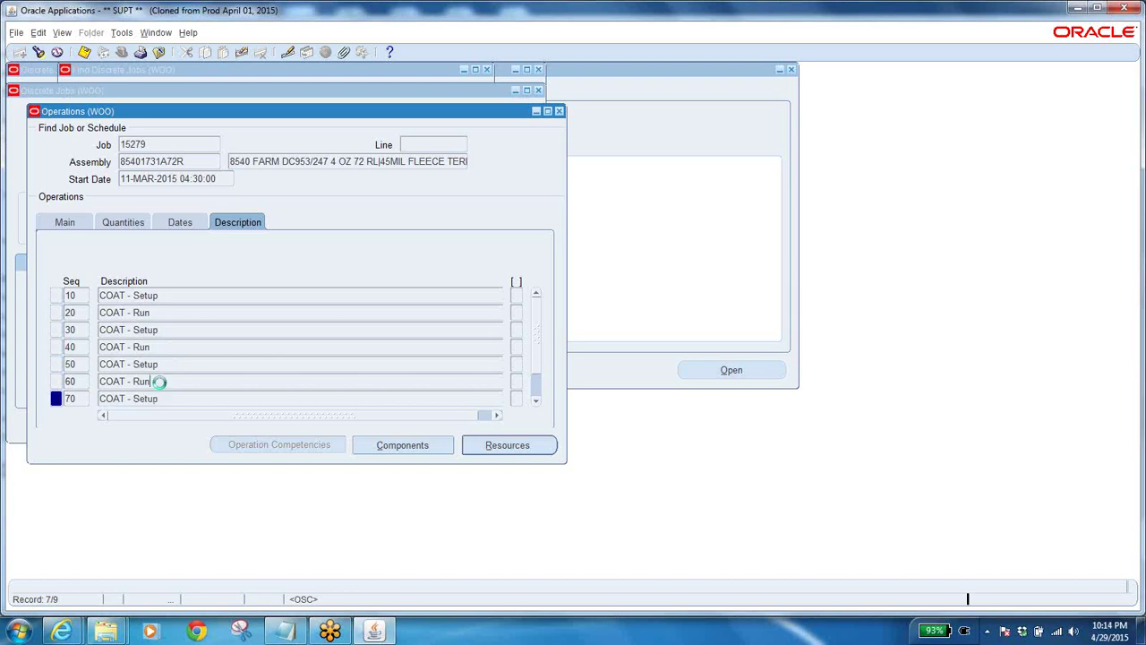
{"action": "left_click", "coordinate": [171, 297]}
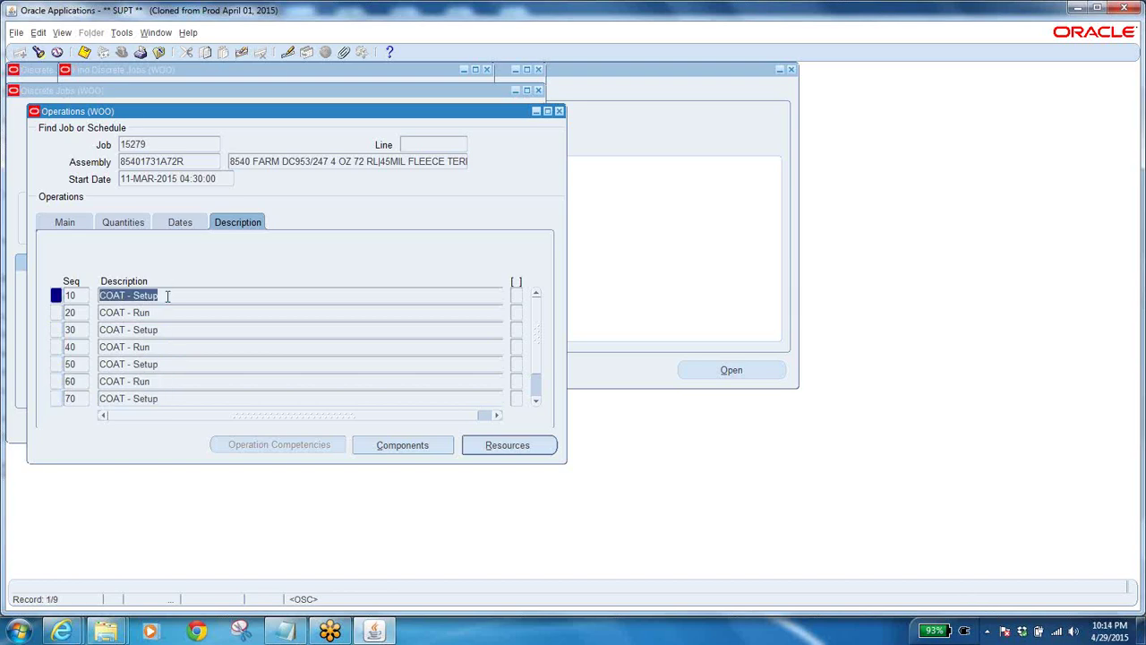
Step: Open the resource requirements of operation 10 and check the required quantity of resource M-LN 5
{"action": "left_click", "coordinate": [523, 455]}
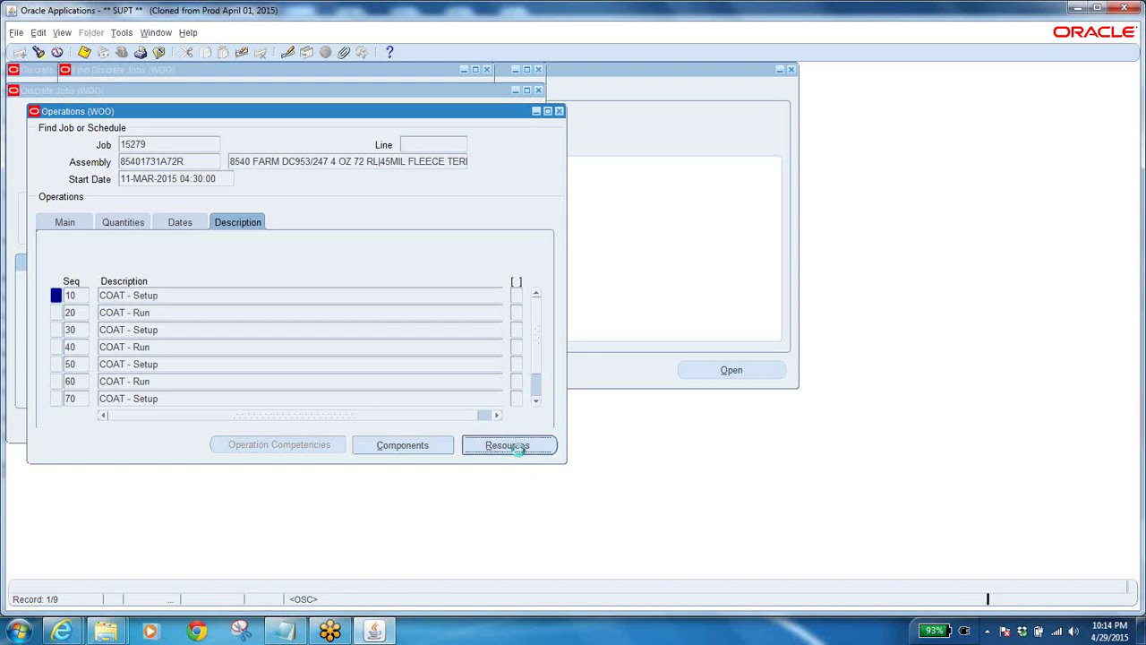
{"action": "left_click", "coordinate": [110, 245]}
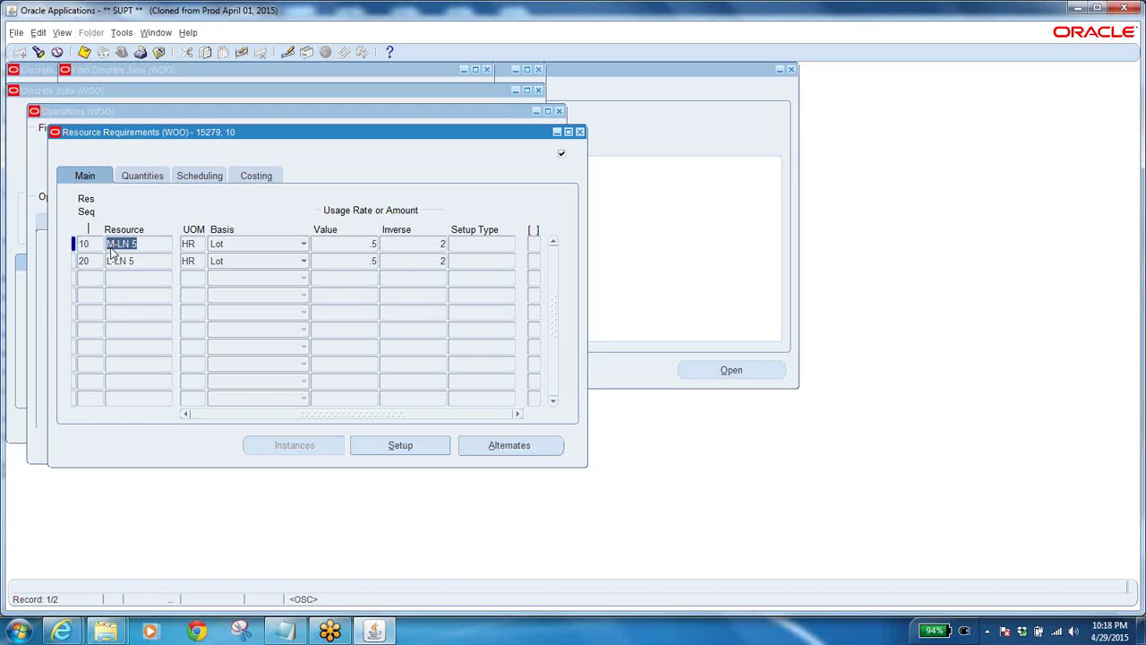
{"action": "left_click", "coordinate": [142, 175]}
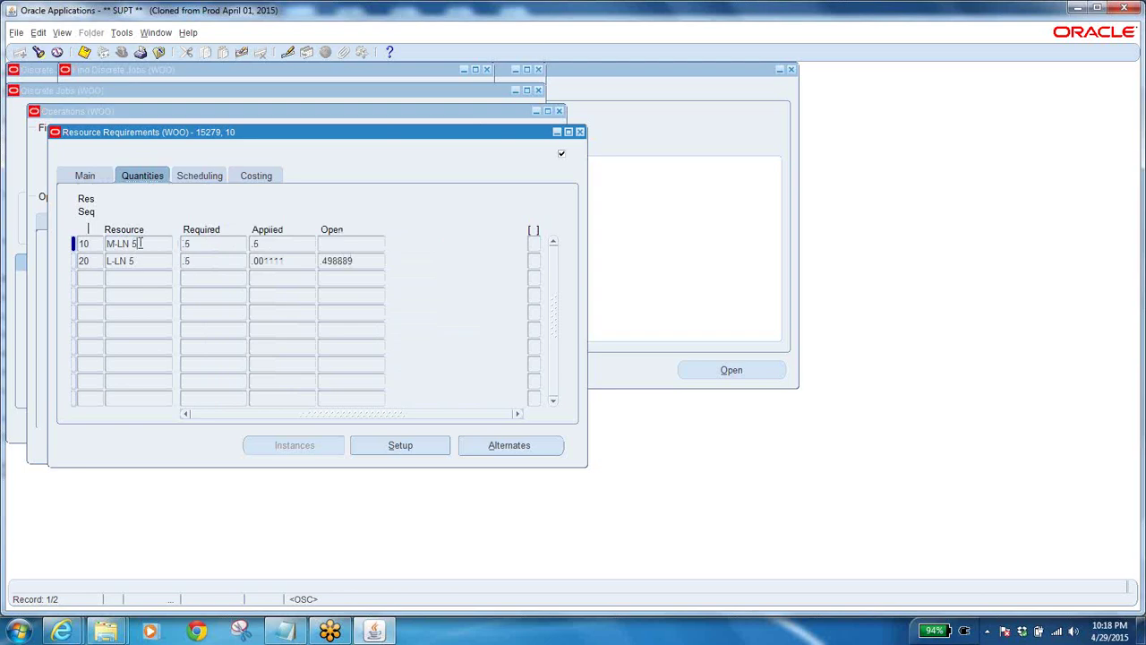
{"action": "left_click", "coordinate": [204, 243]}
{"action": "left_click", "coordinate": [196, 243]}
Step: Return to the main resource details and check the unit of measure, usage value and inverse of resource M-LN 5
{"action": "left_click", "coordinate": [94, 176]}
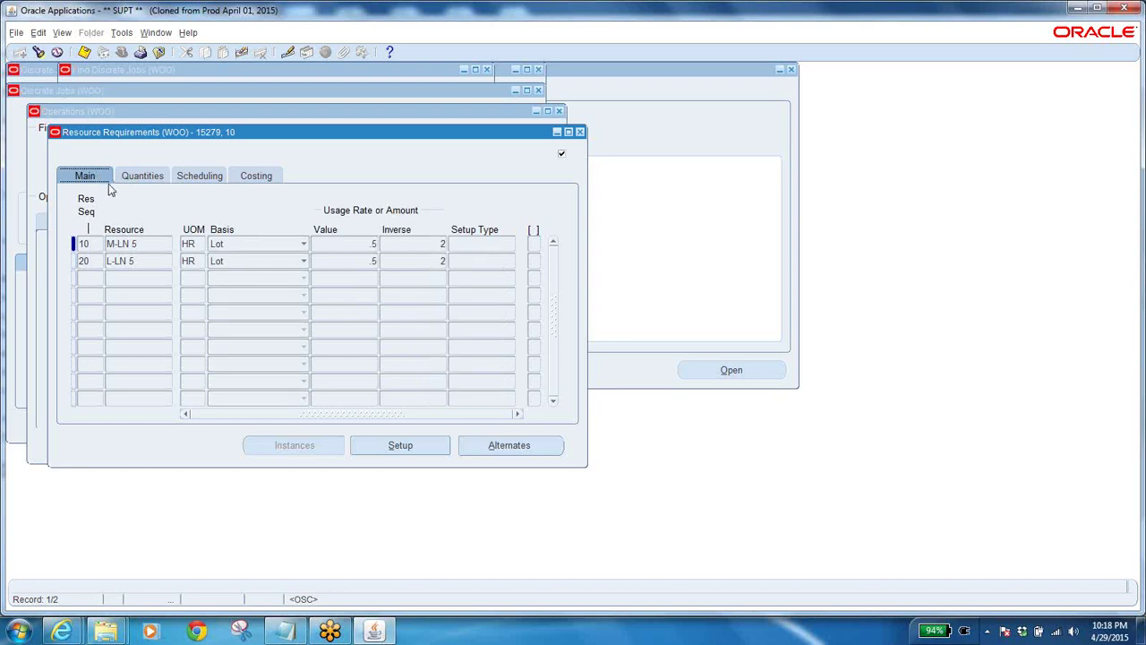
{"action": "double_click", "coordinate": [198, 243]}
{"action": "left_click", "coordinate": [356, 248]}
{"action": "left_click", "coordinate": [427, 248]}
{"action": "left_click", "coordinate": [436, 244]}
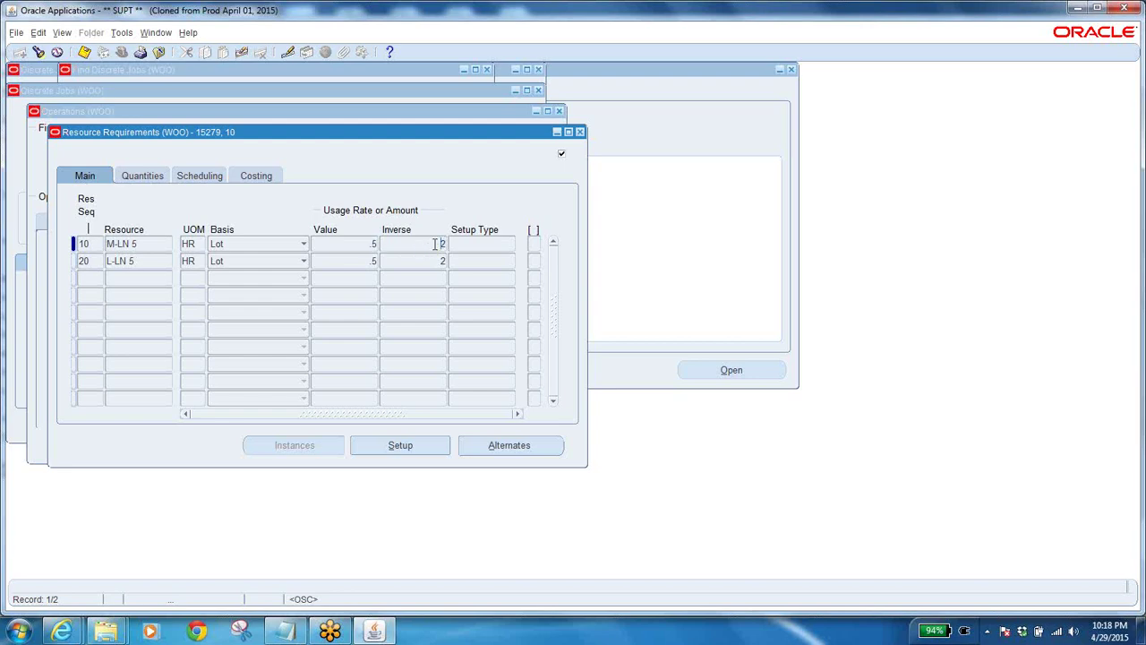
{"action": "left_click", "coordinate": [373, 243]}
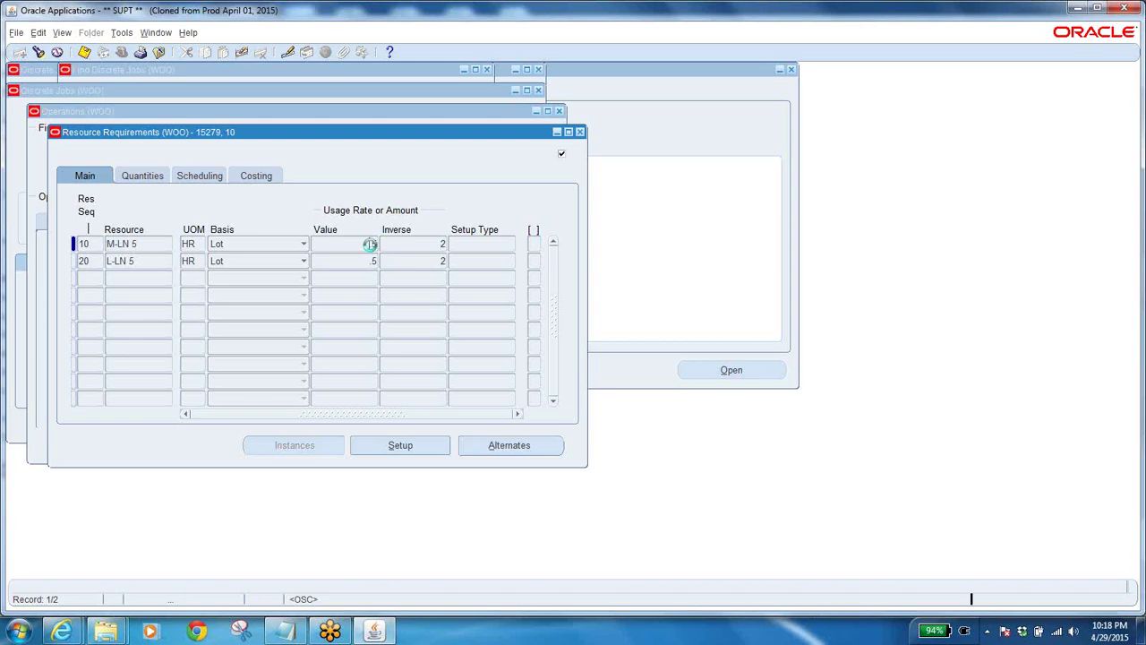
{"action": "left_click", "coordinate": [441, 244]}
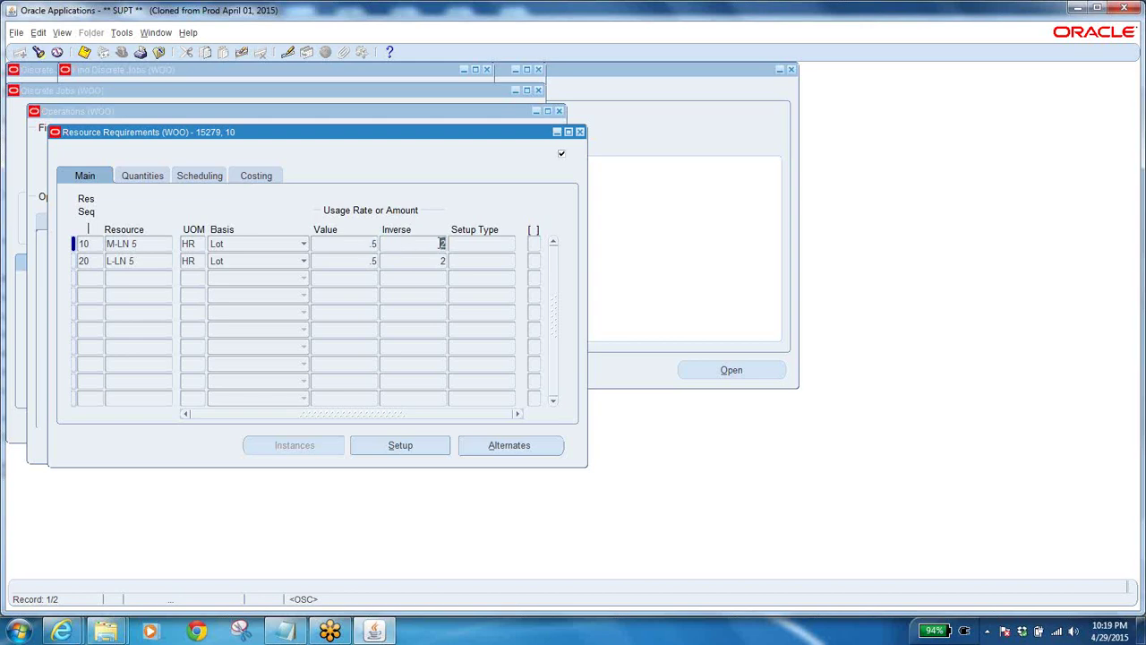
Step: Compare the usage value and inverse of resource M-LN 5 for operation 10, check both resources, and close the resource requirements
{"action": "left_click", "coordinate": [370, 243]}
{"action": "left_click", "coordinate": [442, 243]}
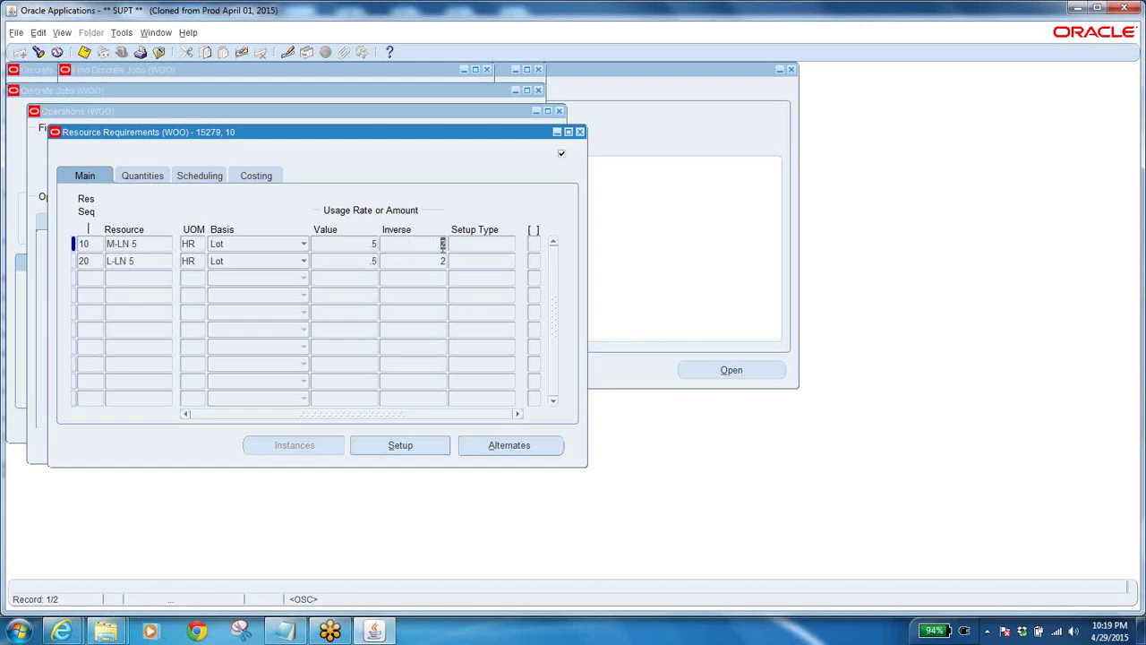
{"action": "left_click", "coordinate": [372, 243]}
{"action": "left_click", "coordinate": [428, 244]}
{"action": "left_click", "coordinate": [442, 243]}
{"action": "left_click", "coordinate": [374, 244]}
{"action": "left_click", "coordinate": [431, 243]}
{"action": "left_click", "coordinate": [144, 247]}
{"action": "left_click", "coordinate": [146, 259]}
{"action": "left_click", "coordinate": [579, 131]}
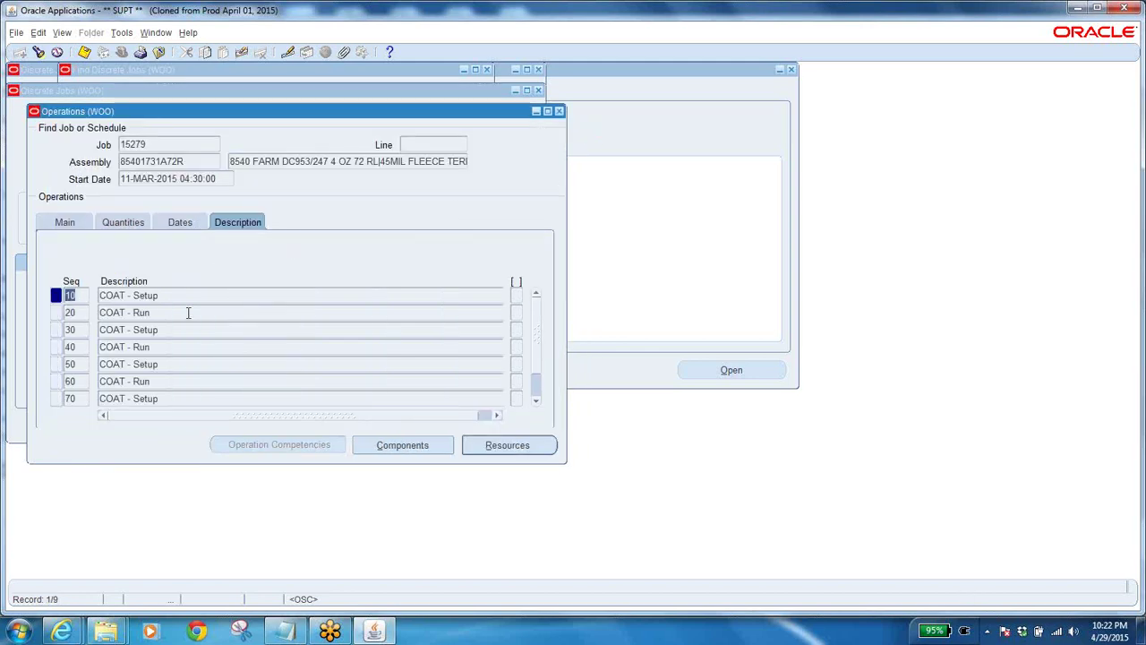
Step: Open the resource requirements of operation 20 and check its resources M-LN 5 and L-LN 5
{"action": "left_click", "coordinate": [154, 314]}
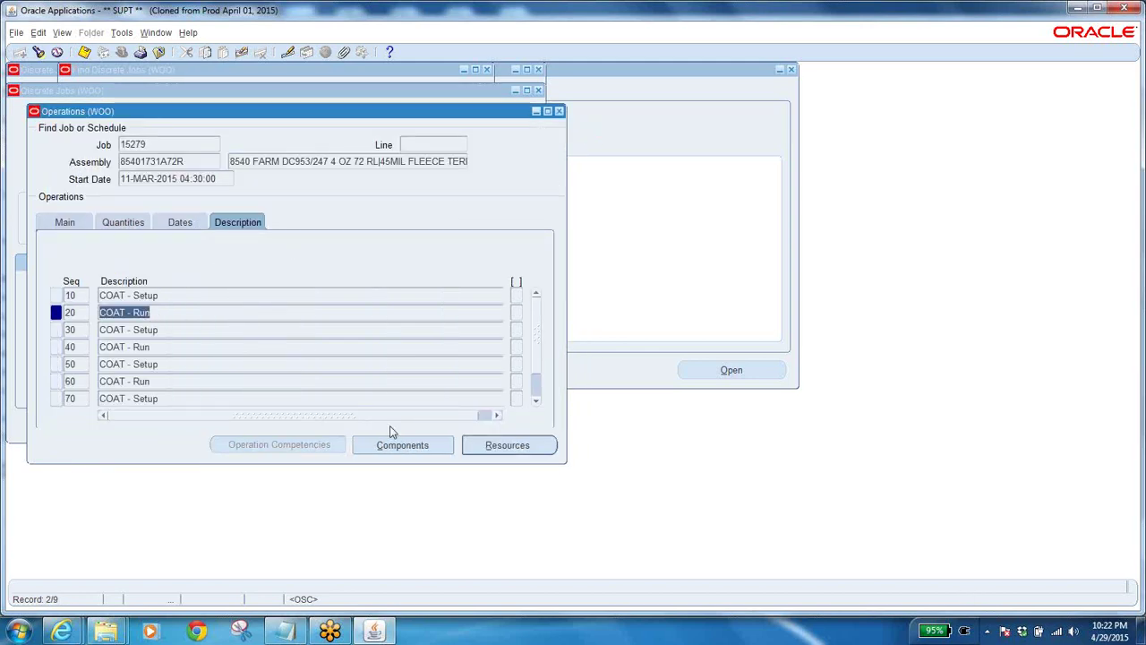
{"action": "left_click", "coordinate": [483, 444]}
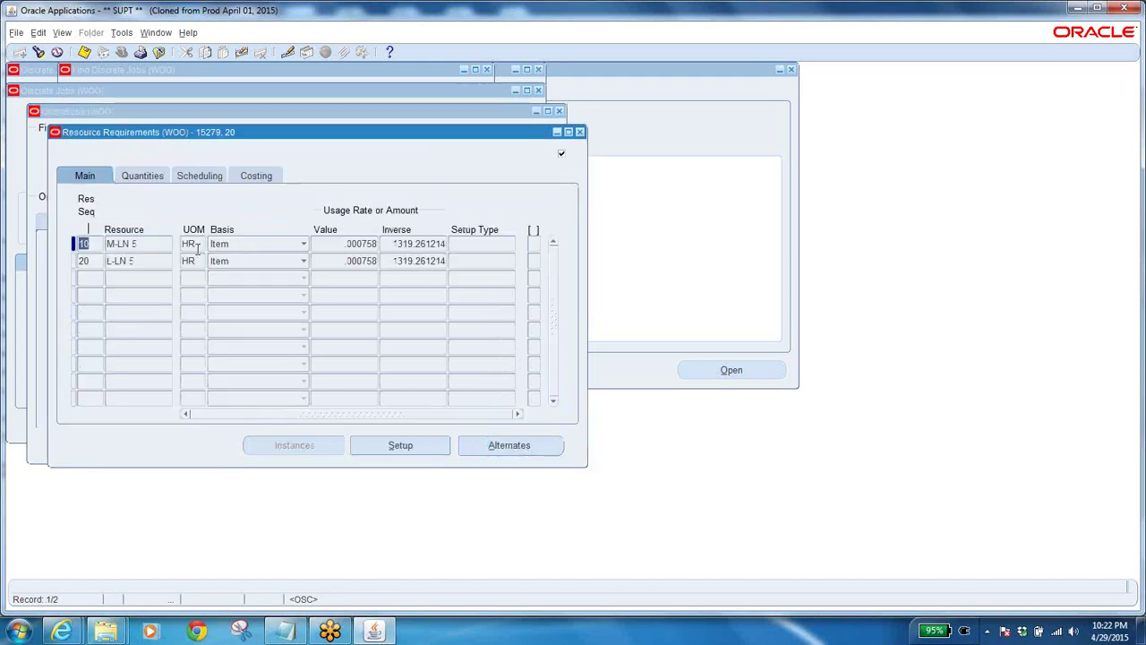
{"action": "left_click", "coordinate": [141, 244]}
{"action": "left_click", "coordinate": [138, 262]}
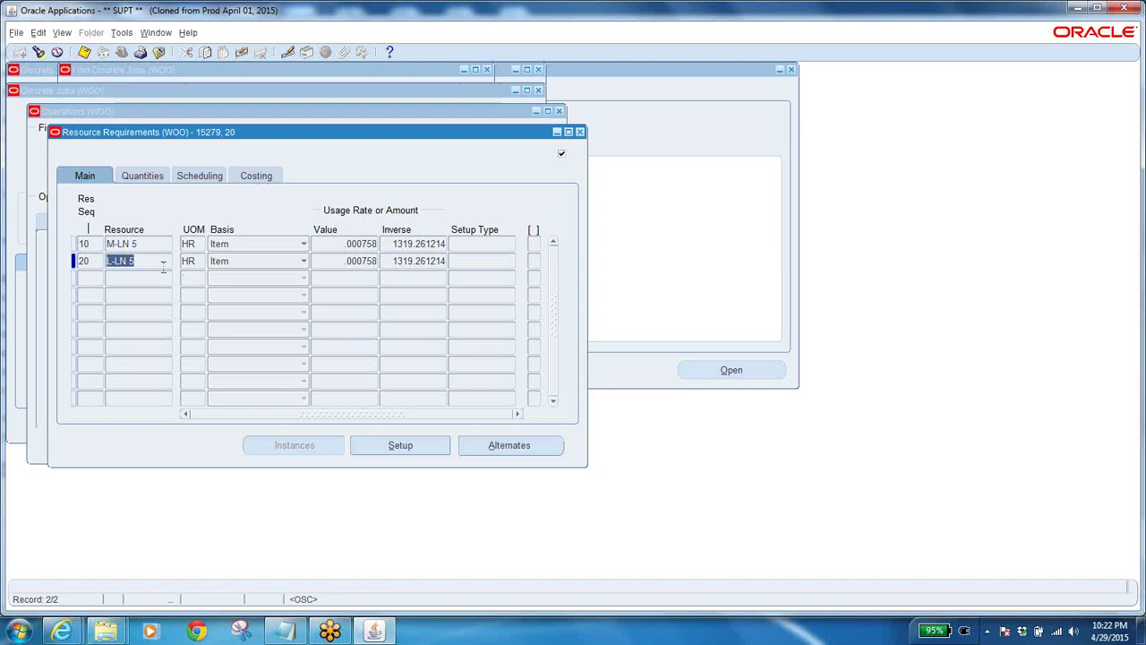
{"action": "left_click", "coordinate": [141, 244]}
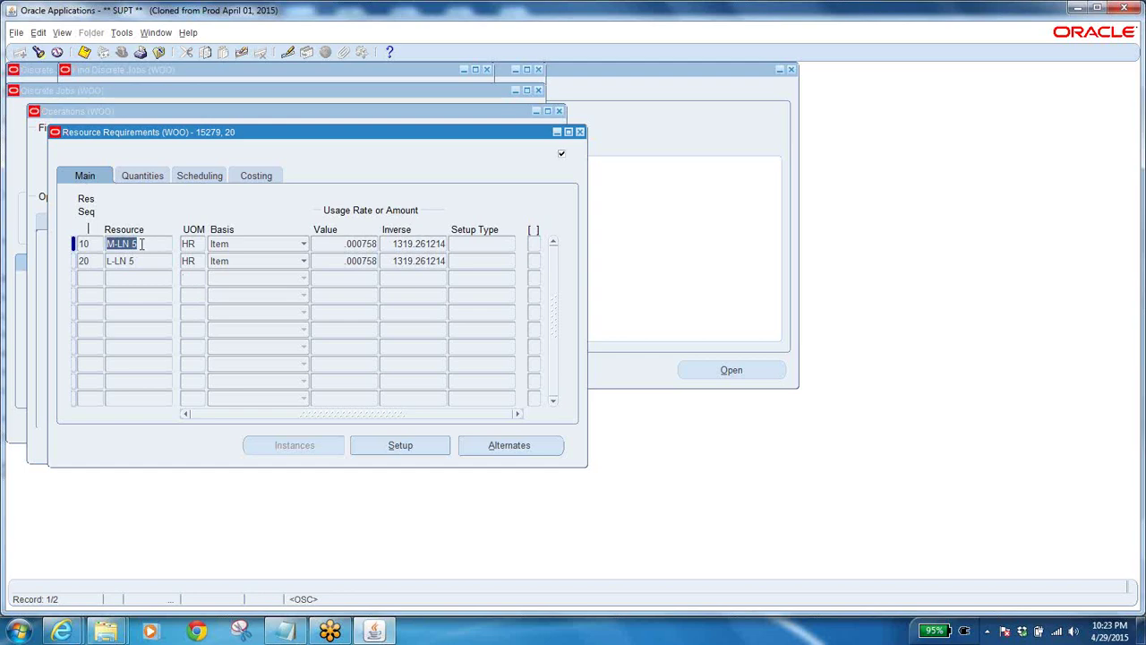
Step: Compare the usage value and inverse of resource M-LN 5 for operation 20
{"action": "left_click", "coordinate": [412, 243]}
{"action": "left_click", "coordinate": [392, 243]}
{"action": "left_click_drag", "start_coordinate": [380, 244], "coordinate": [345, 243]}
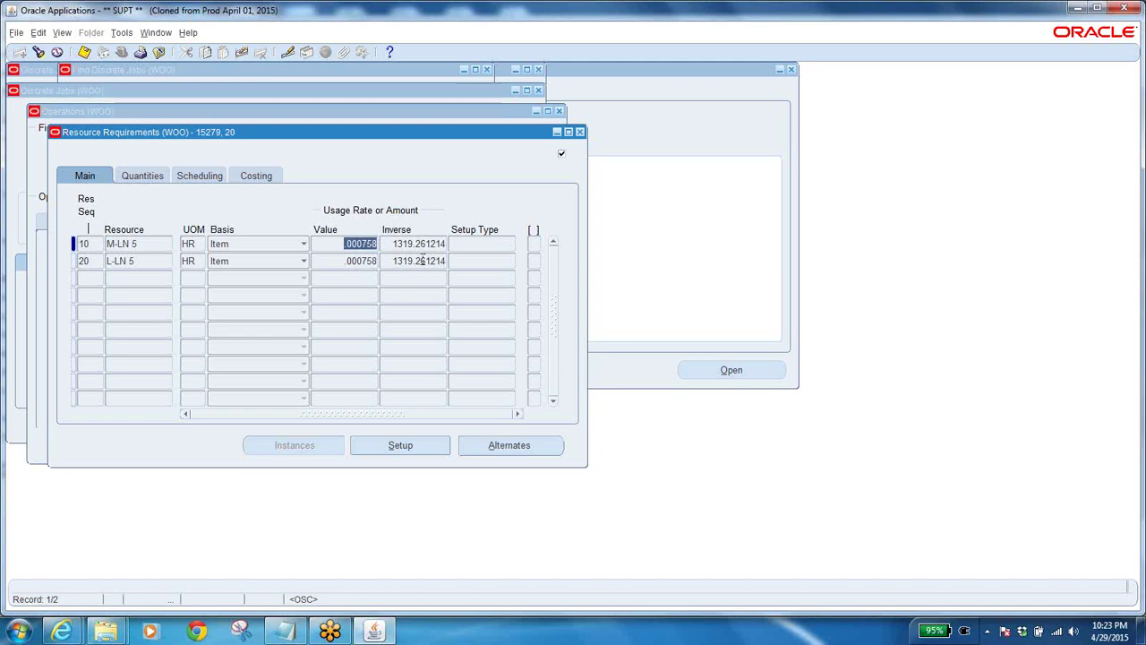
{"action": "left_click", "coordinate": [418, 240]}
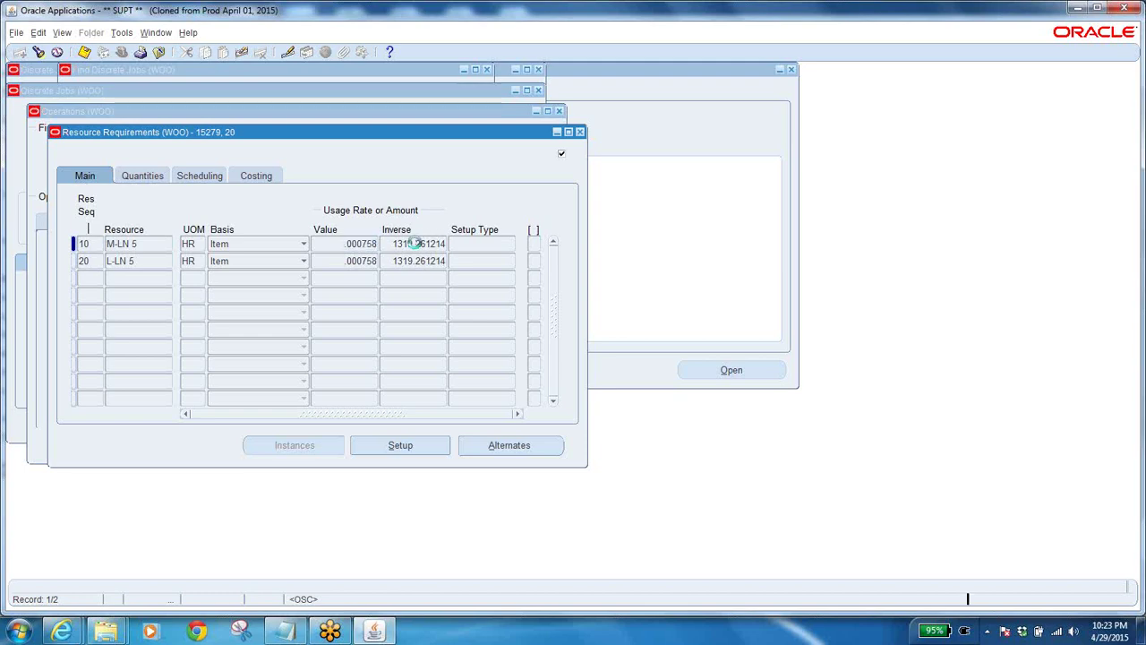
{"action": "left_click", "coordinate": [353, 234]}
{"action": "left_click", "coordinate": [358, 243]}
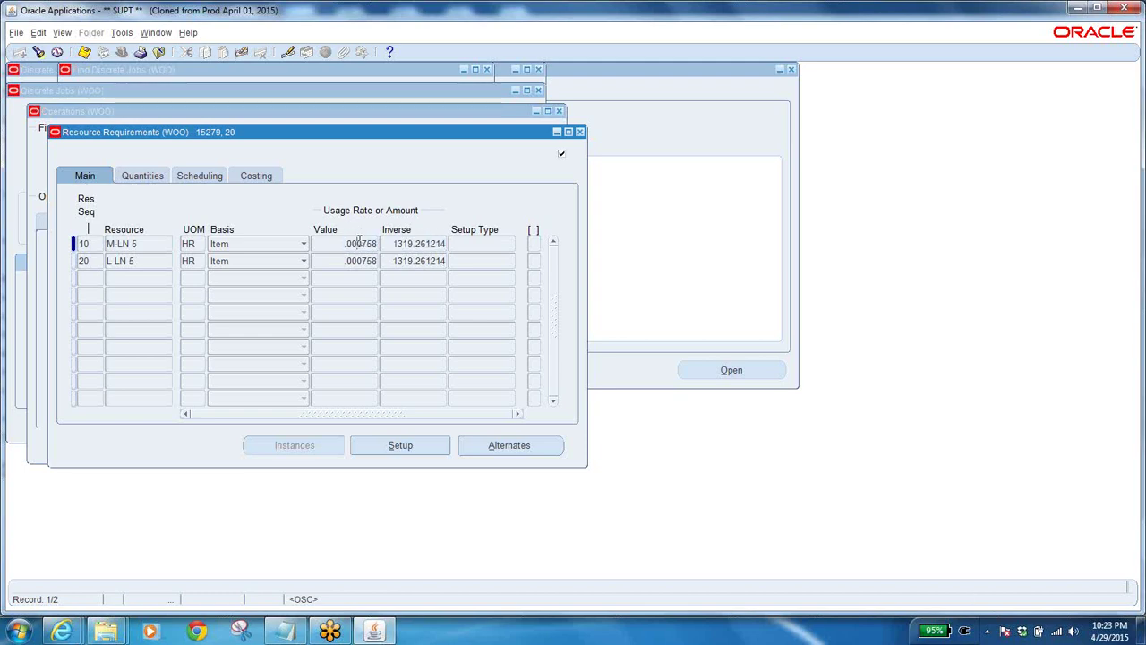
{"action": "left_click", "coordinate": [414, 244]}
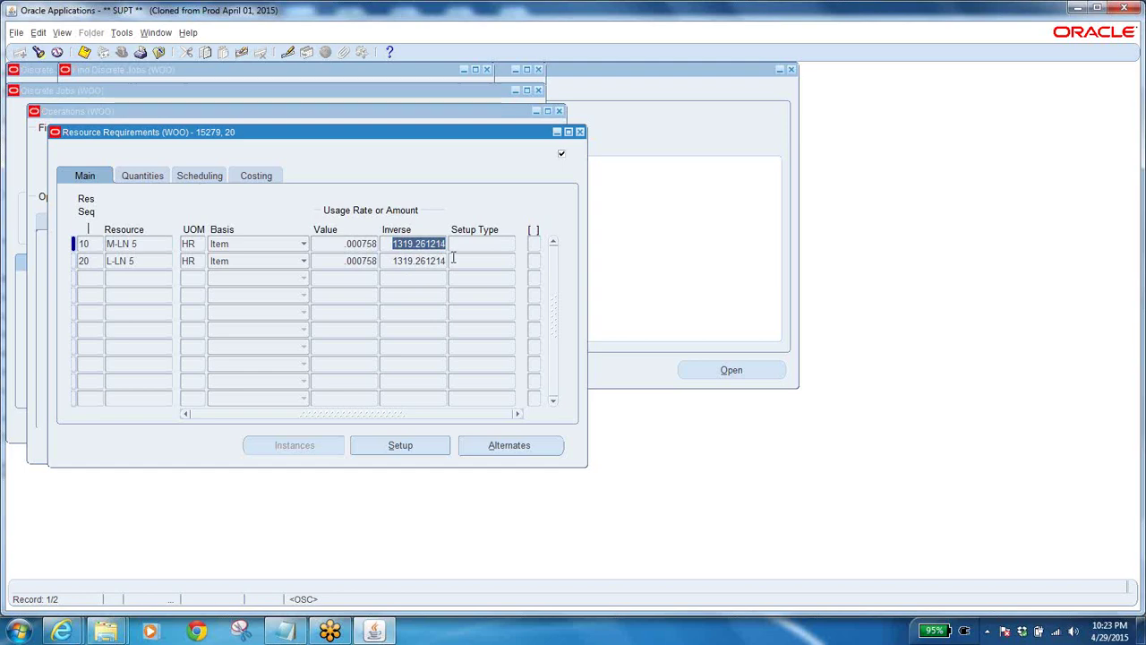
Step: Close the resource requirements, operations and job details, and select the assembly number of job 15279 in the jobs summary
{"action": "left_click", "coordinate": [580, 132]}
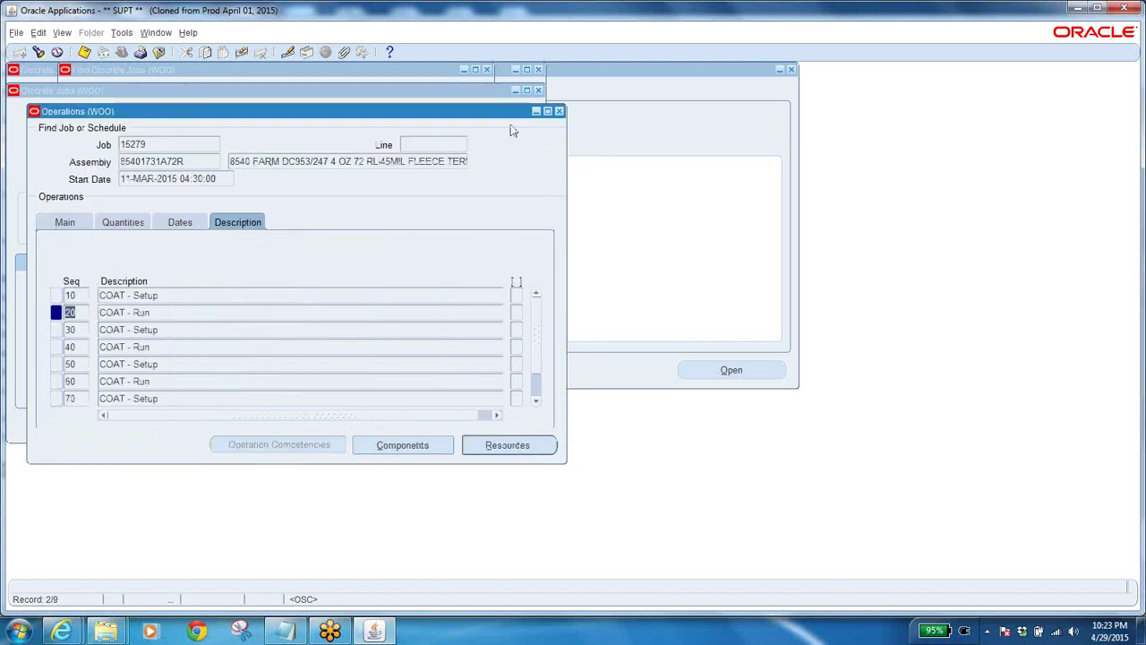
{"action": "left_click", "coordinate": [559, 111]}
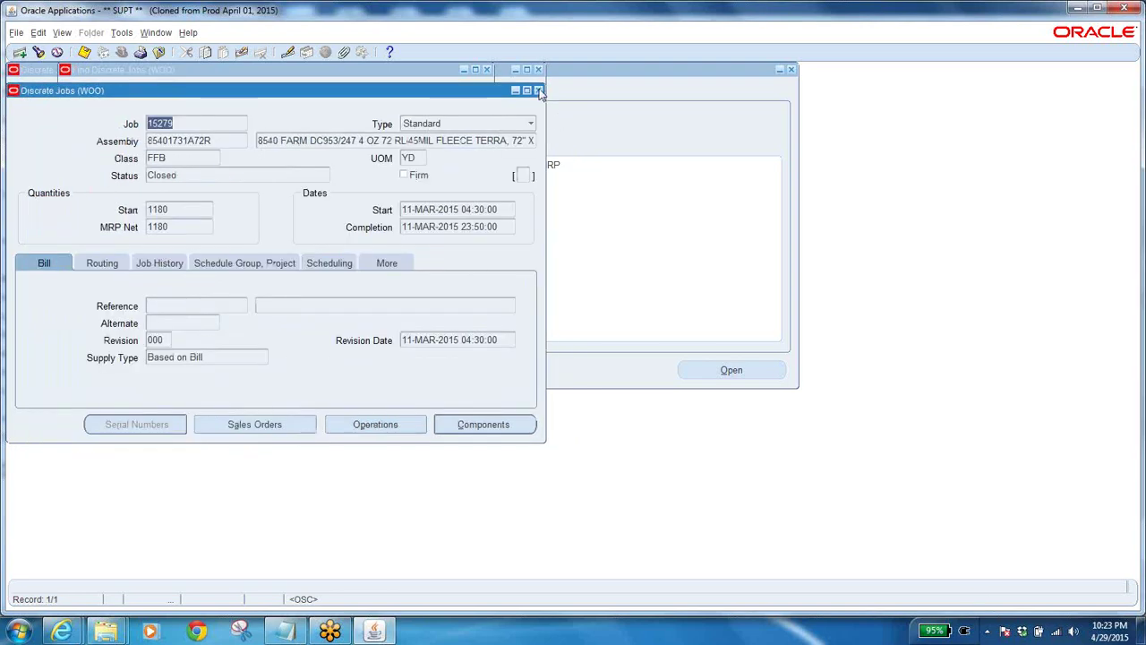
{"action": "left_click", "coordinate": [538, 90]}
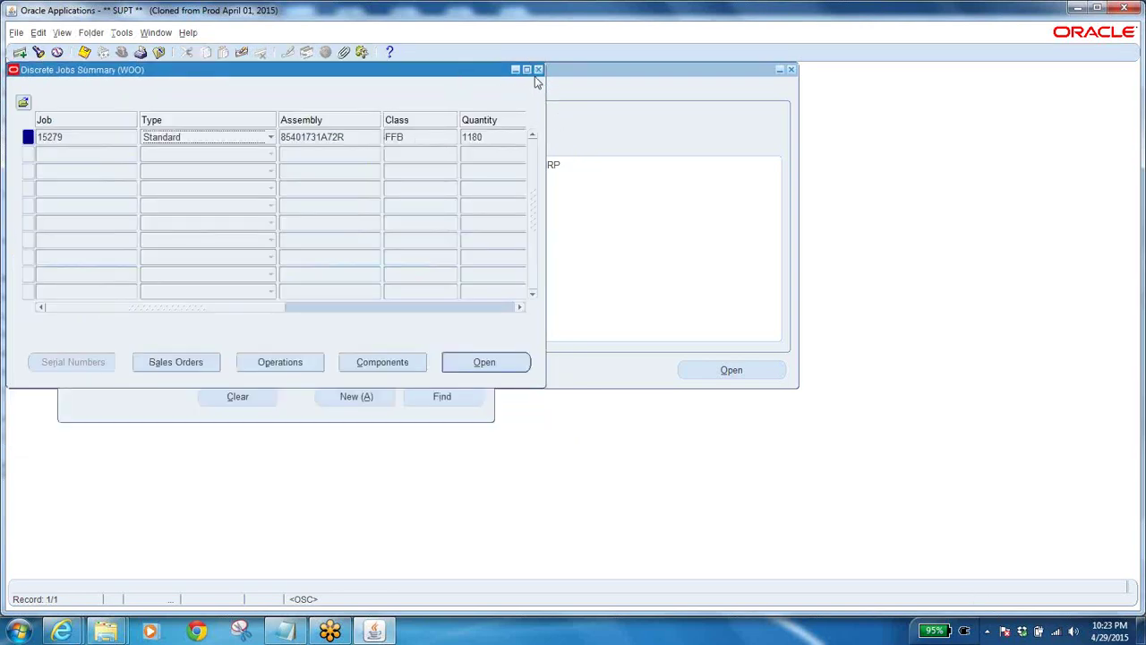
{"action": "left_click", "coordinate": [355, 137]}
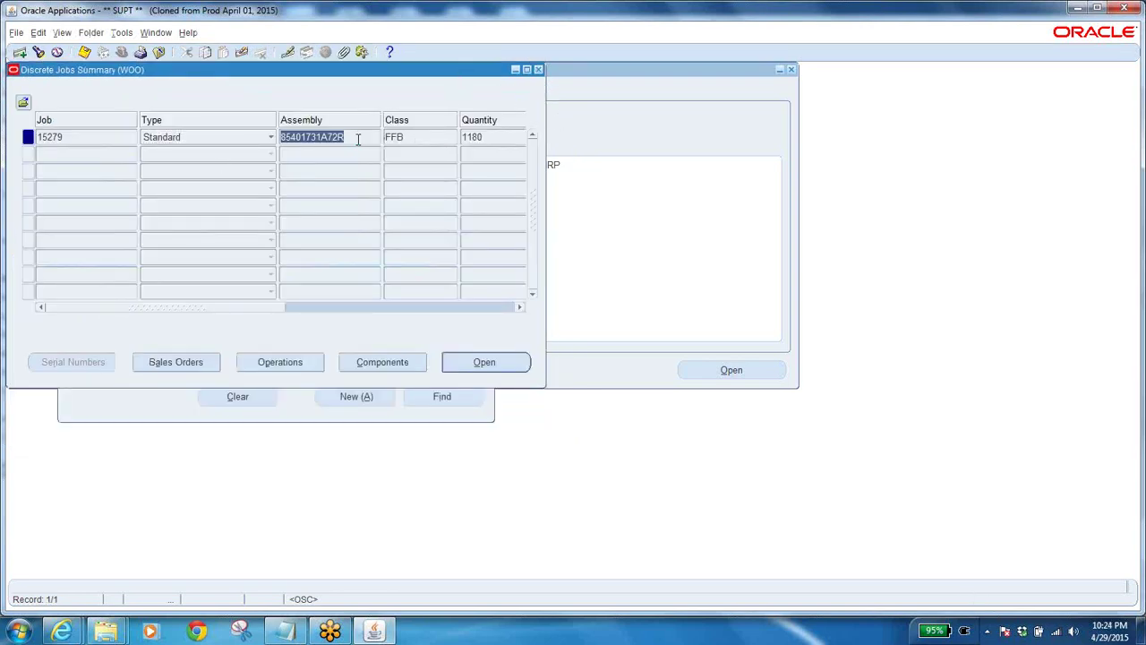
Step: Create a new discrete job from the Discrete Jobs function with a generated job number and assembly 85401731A72R
{"action": "left_click", "coordinate": [159, 53]}
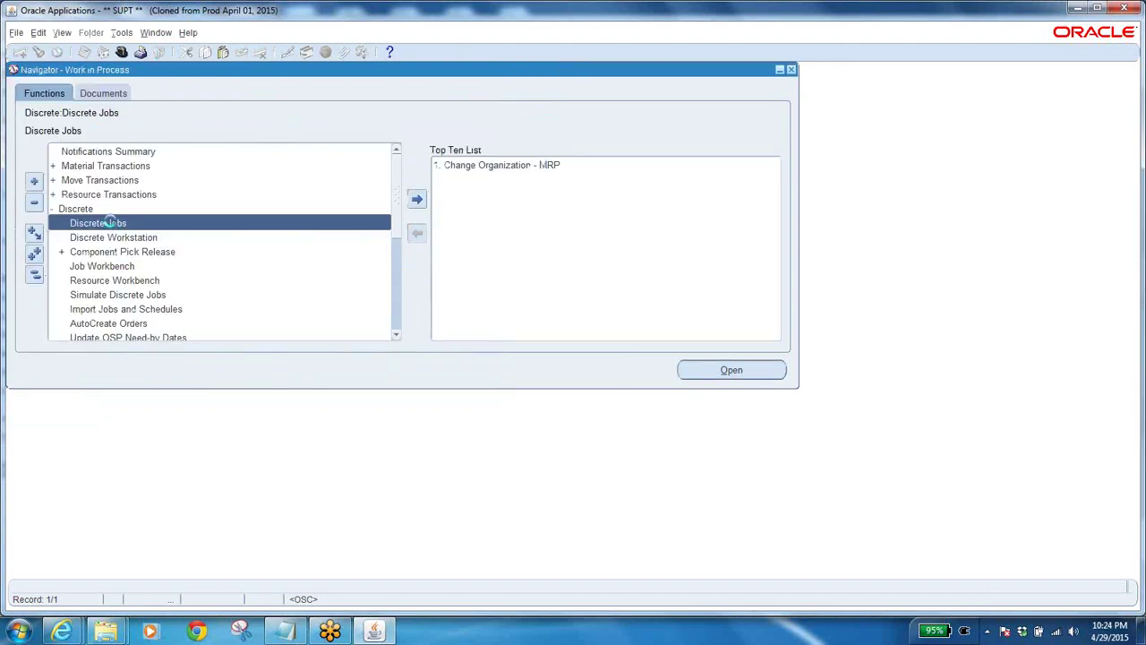
{"action": "double_click", "coordinate": [112, 224]}
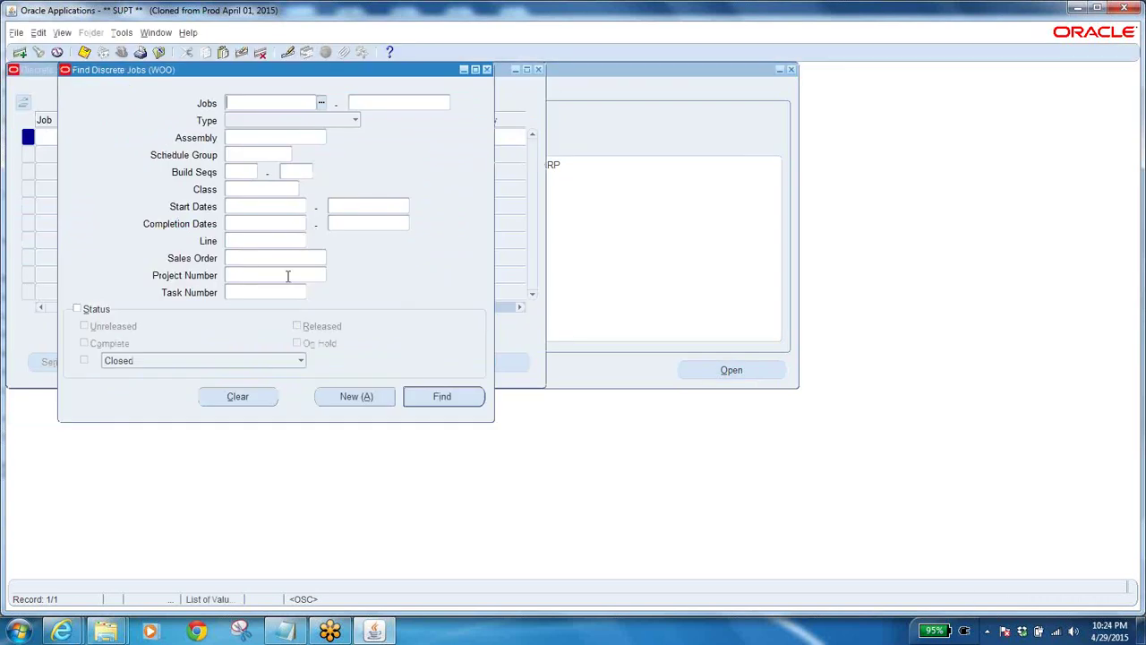
{"action": "left_click", "coordinate": [343, 394]}
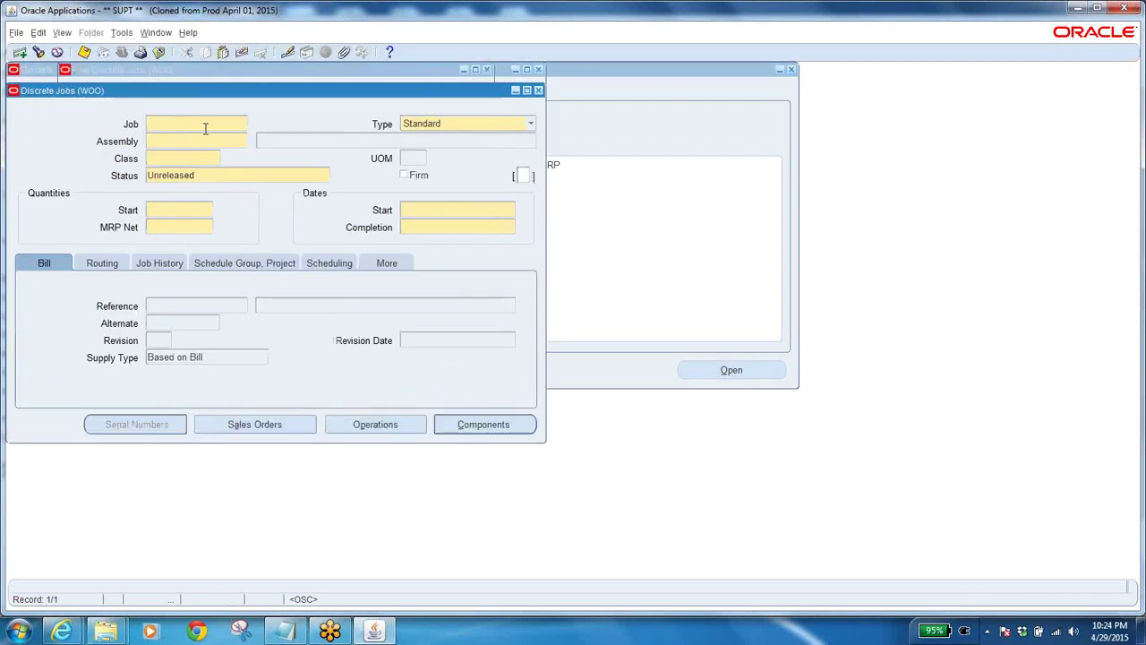
{"action": "left_click", "coordinate": [197, 126]}
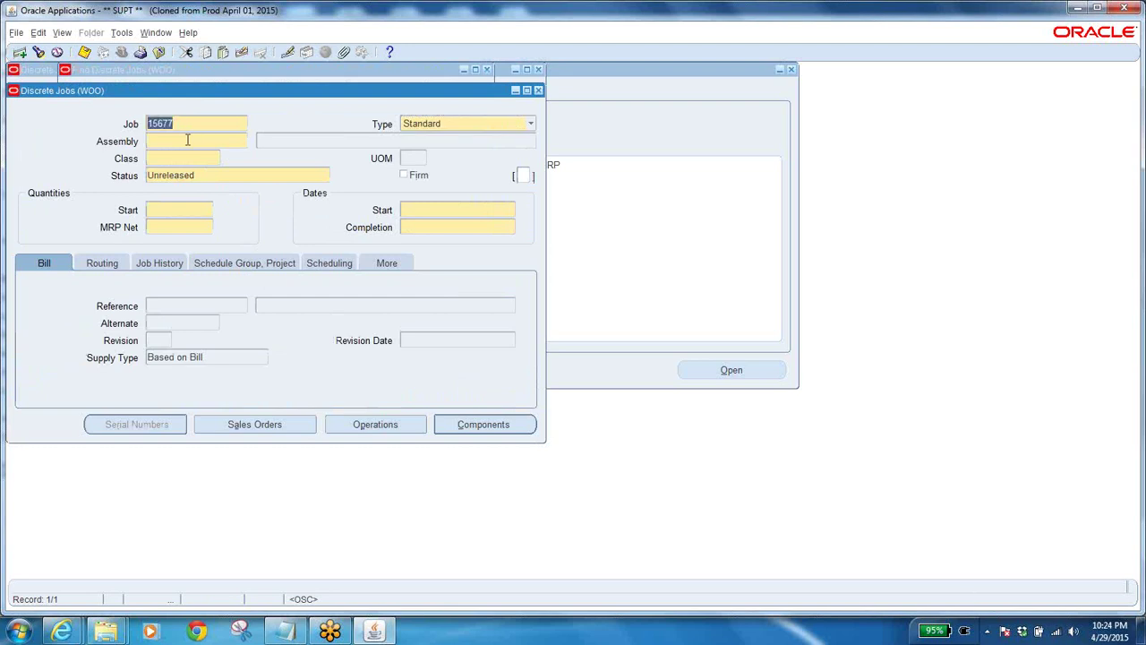
{"action": "left_click", "coordinate": [184, 142]}
{"action": "type", "text": "8540173A72R"}
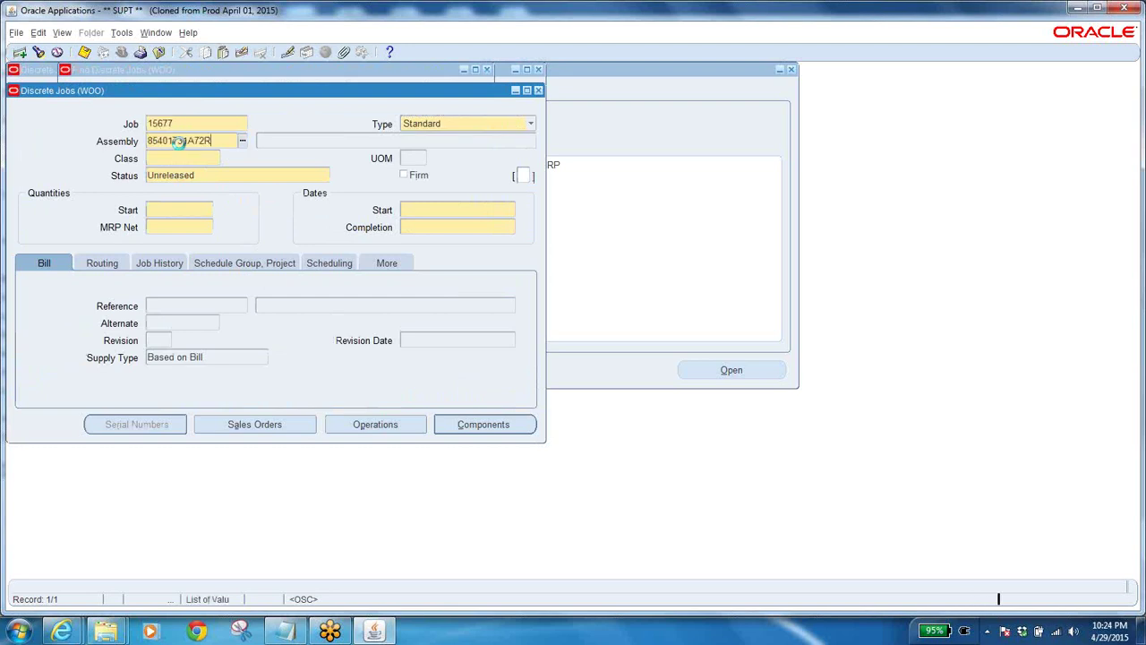
{"action": "key", "text": "Tab"}
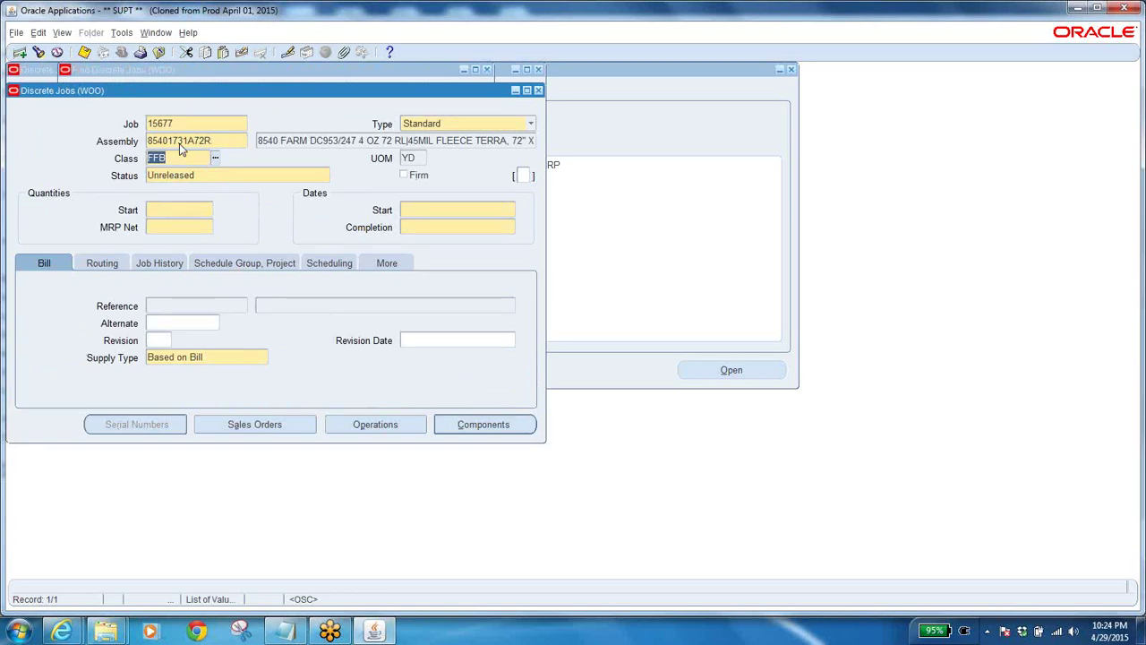
Step: Review the available accounting classes, job types and statuses for the new job, keeping class FFB, type Standard and status Unreleased
{"action": "left_click", "coordinate": [219, 160]}
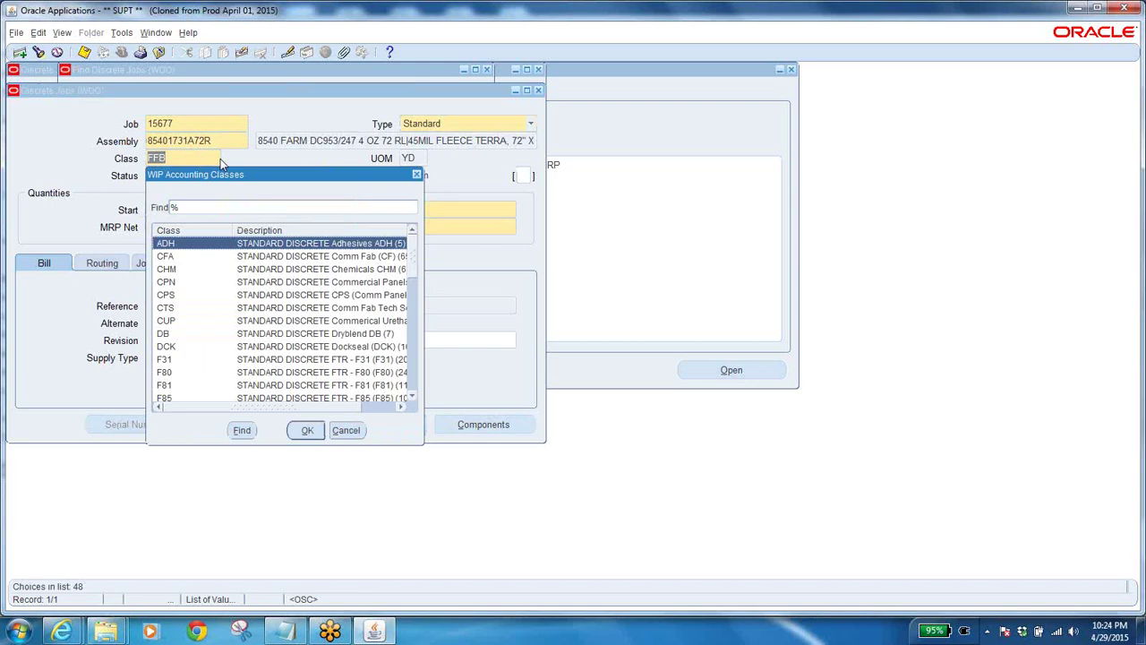
{"action": "left_click", "coordinate": [417, 174]}
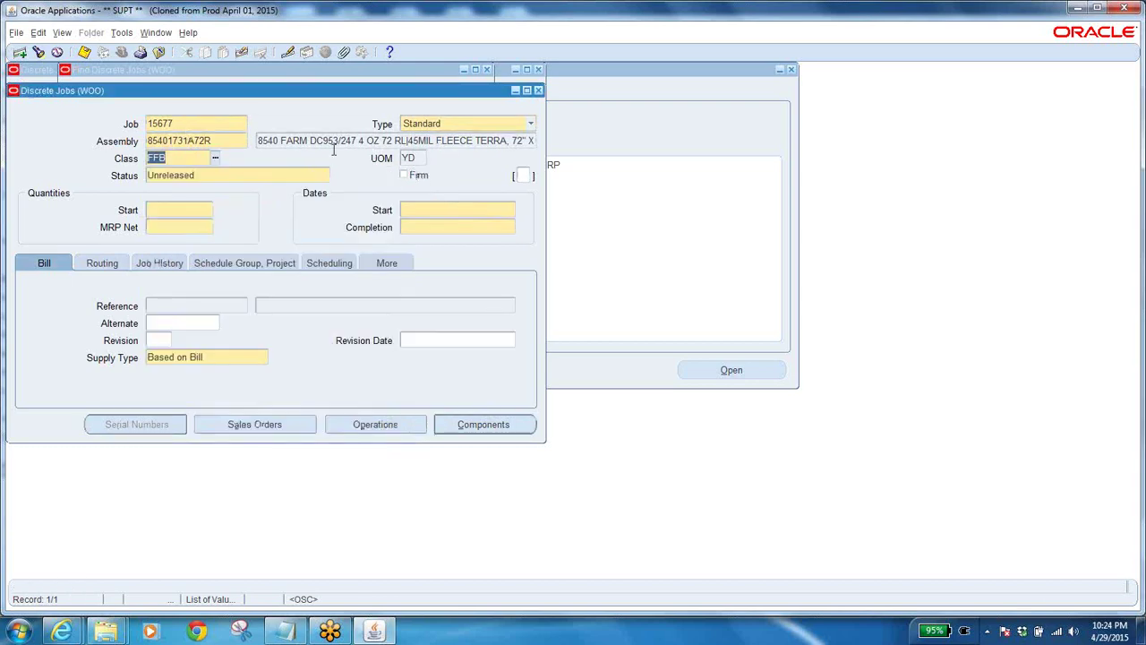
{"action": "left_click", "coordinate": [509, 126]}
{"action": "left_click", "coordinate": [509, 125]}
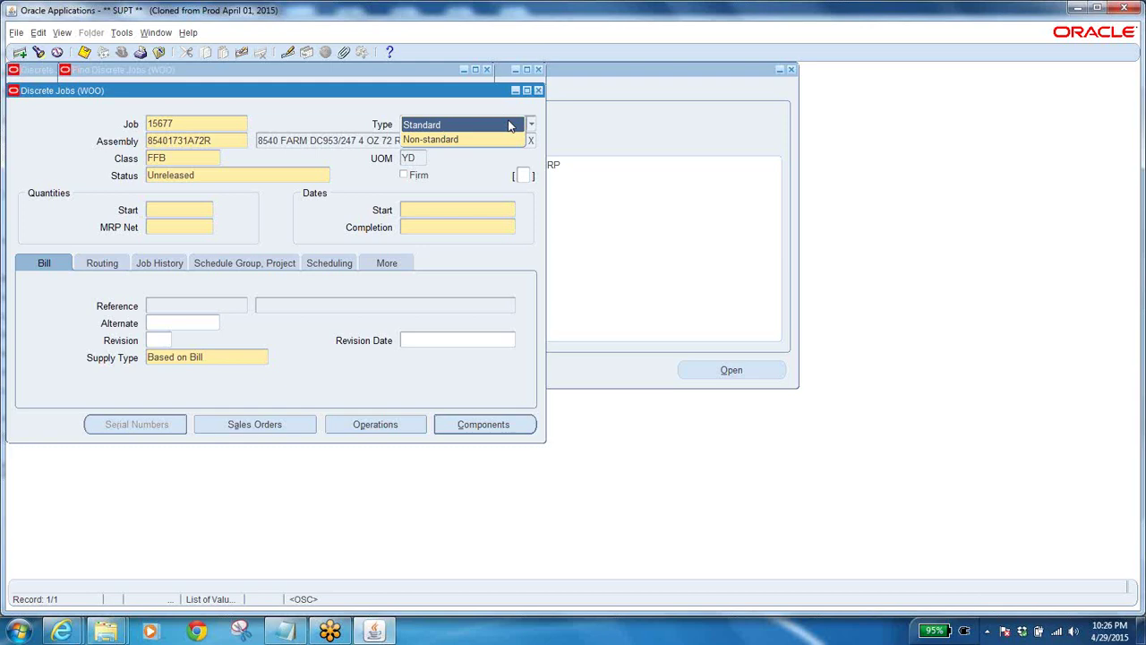
{"action": "left_click", "coordinate": [311, 177]}
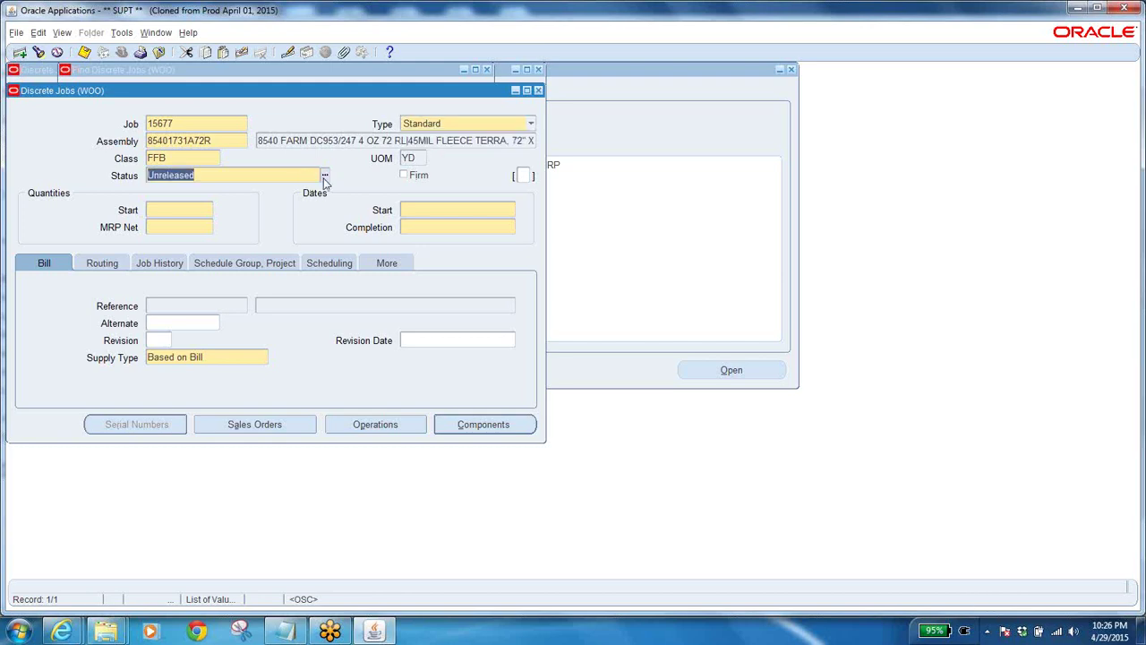
{"action": "left_click", "coordinate": [326, 176]}
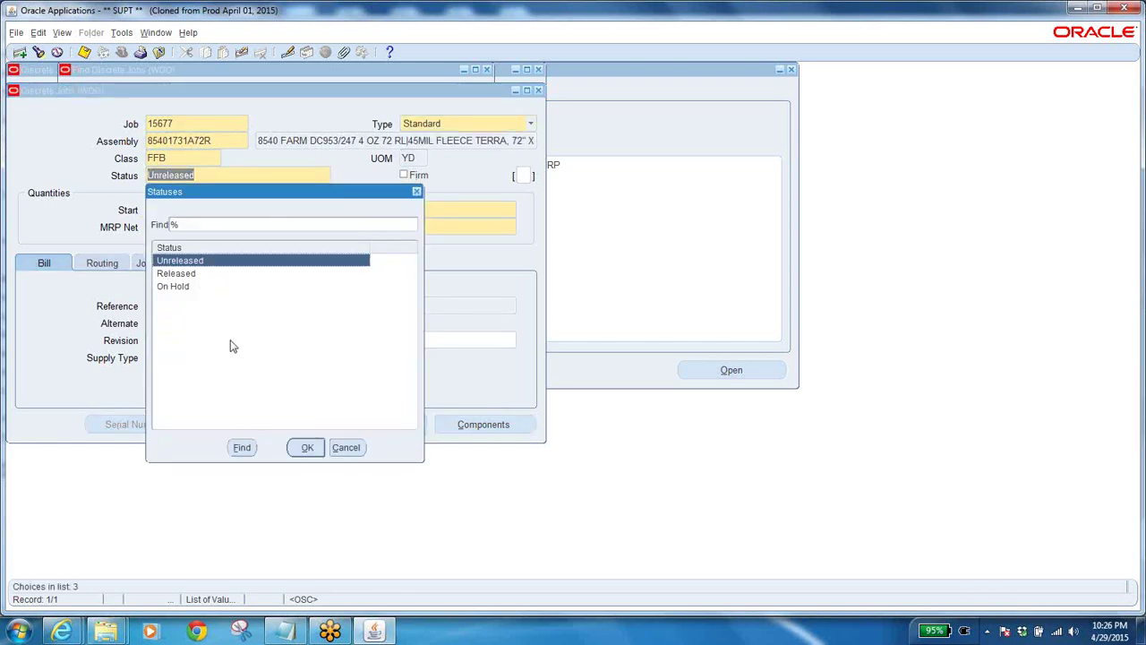
{"action": "left_click", "coordinate": [345, 447]}
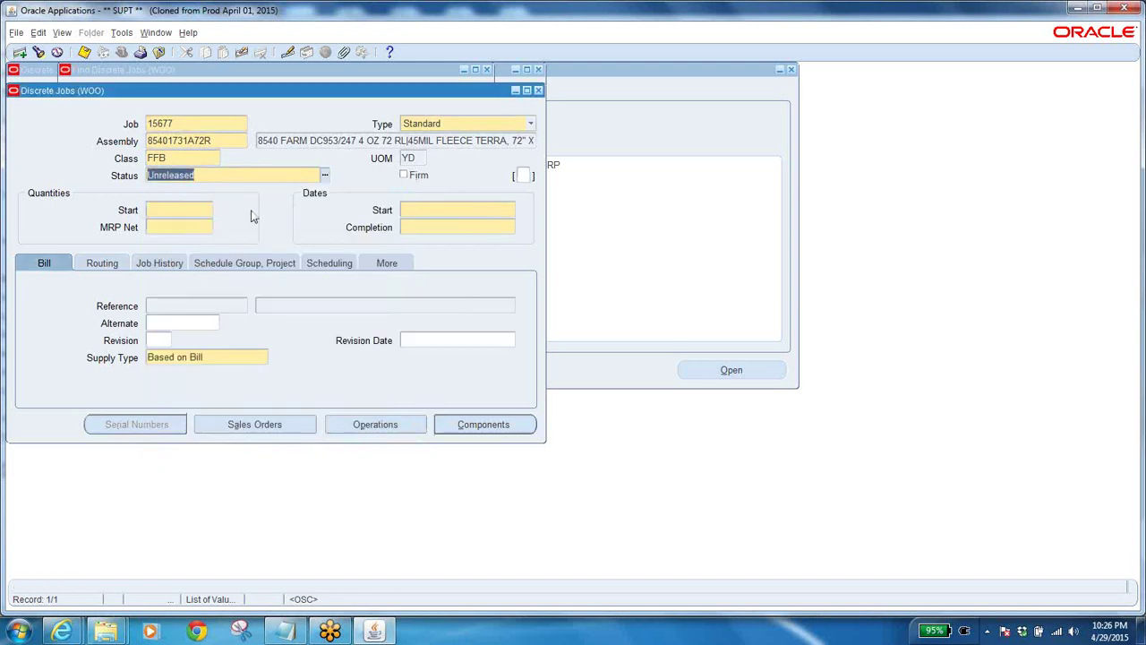
Step: Set the new job's start quantity to 1000 and start date to 29-APR-2015 00:00:00, and save the job
{"action": "left_click", "coordinate": [188, 208]}
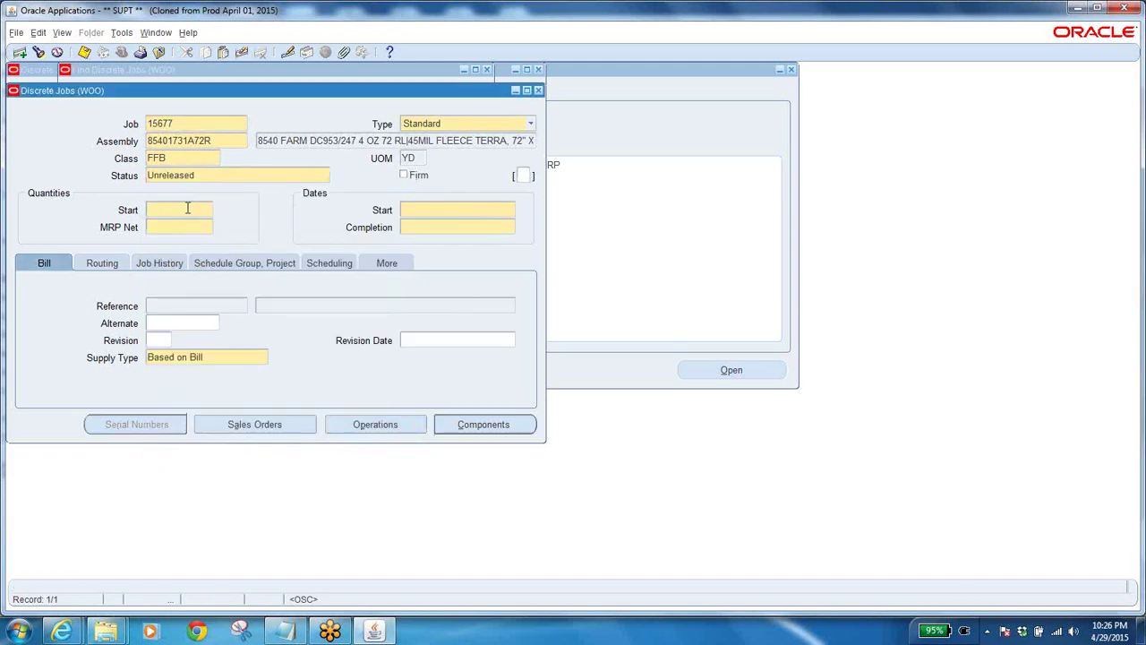
{"action": "type", "text": "1000"}
{"action": "key", "text": "Tab"}
{"action": "left_click", "coordinate": [439, 208]}
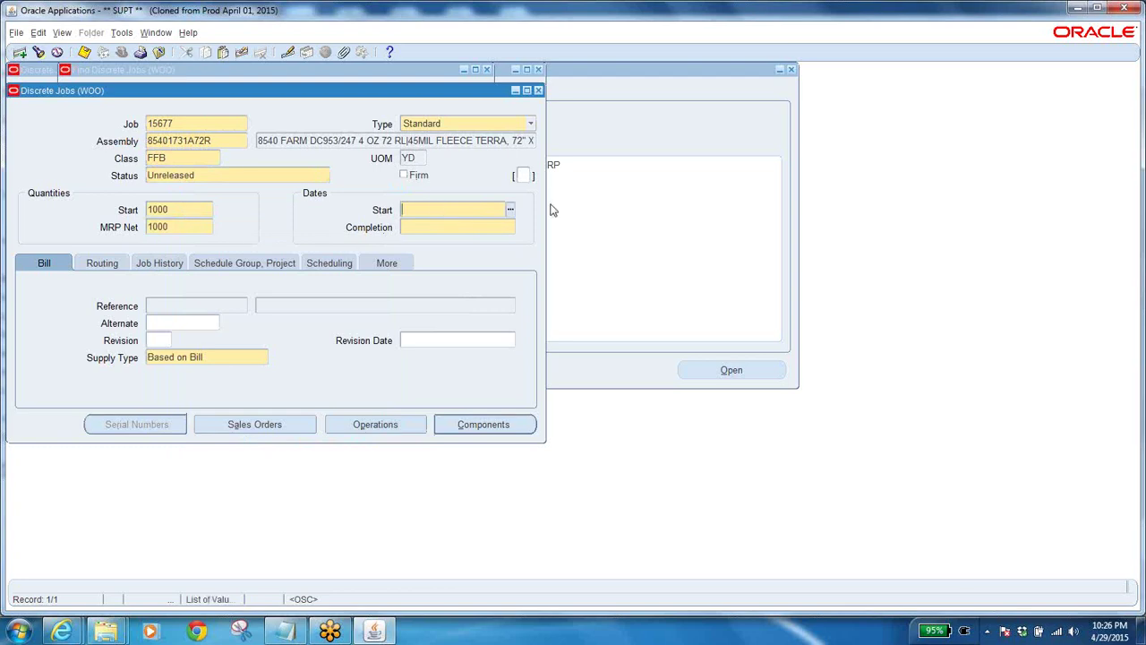
{"action": "left_click", "coordinate": [509, 211]}
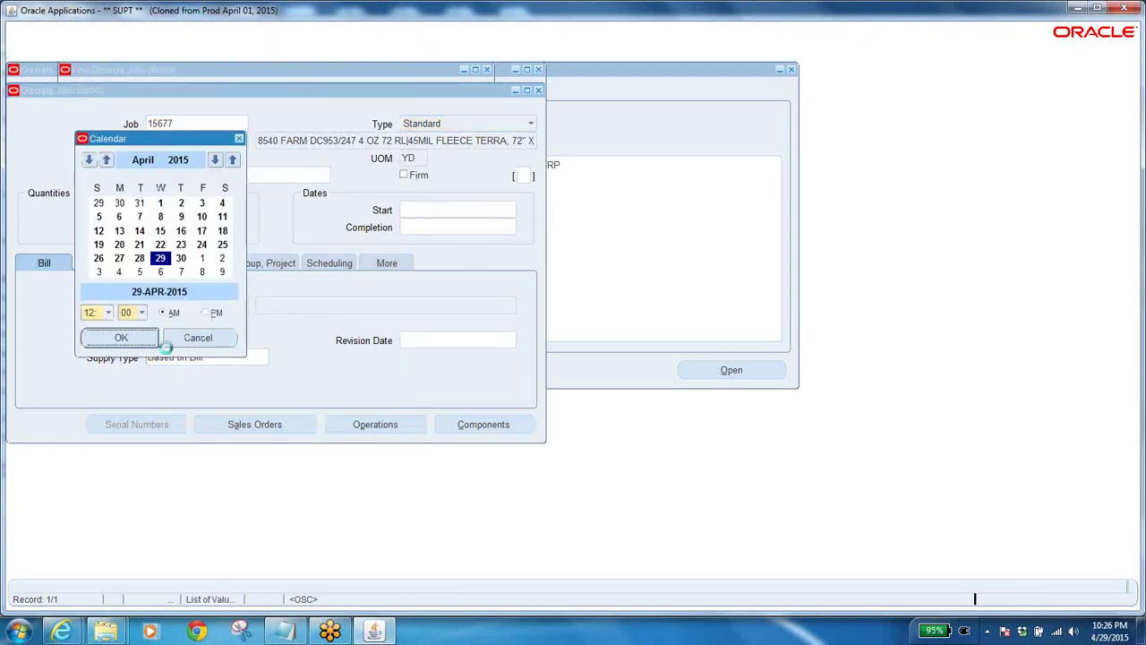
{"action": "left_click", "coordinate": [120, 338]}
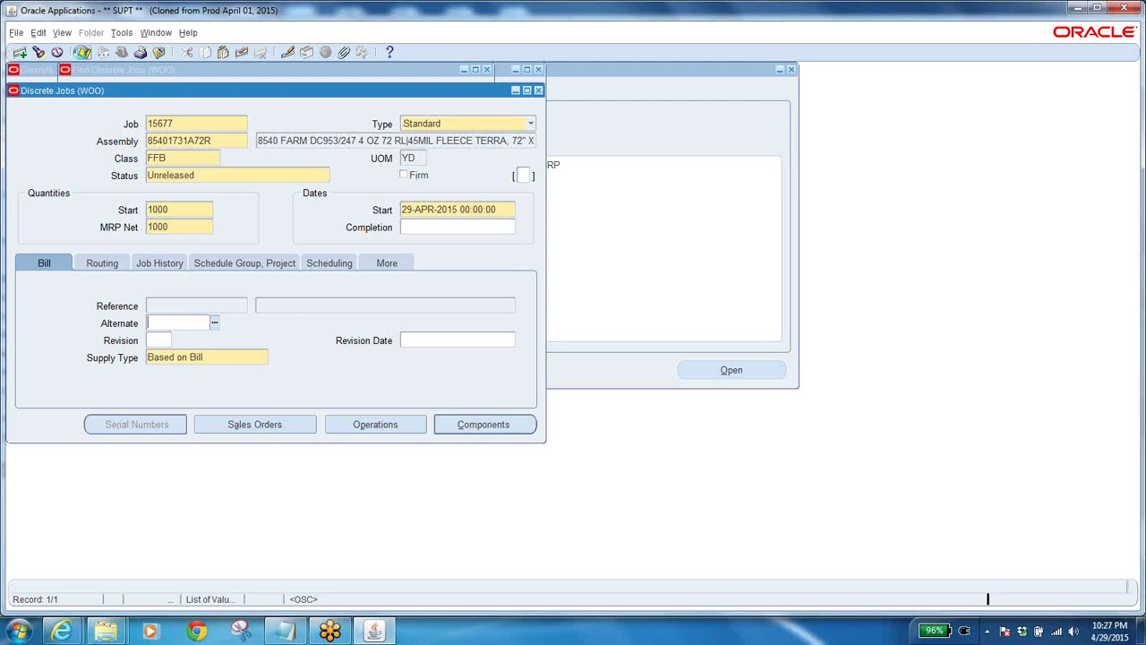
{"action": "left_click", "coordinate": [82, 53]}
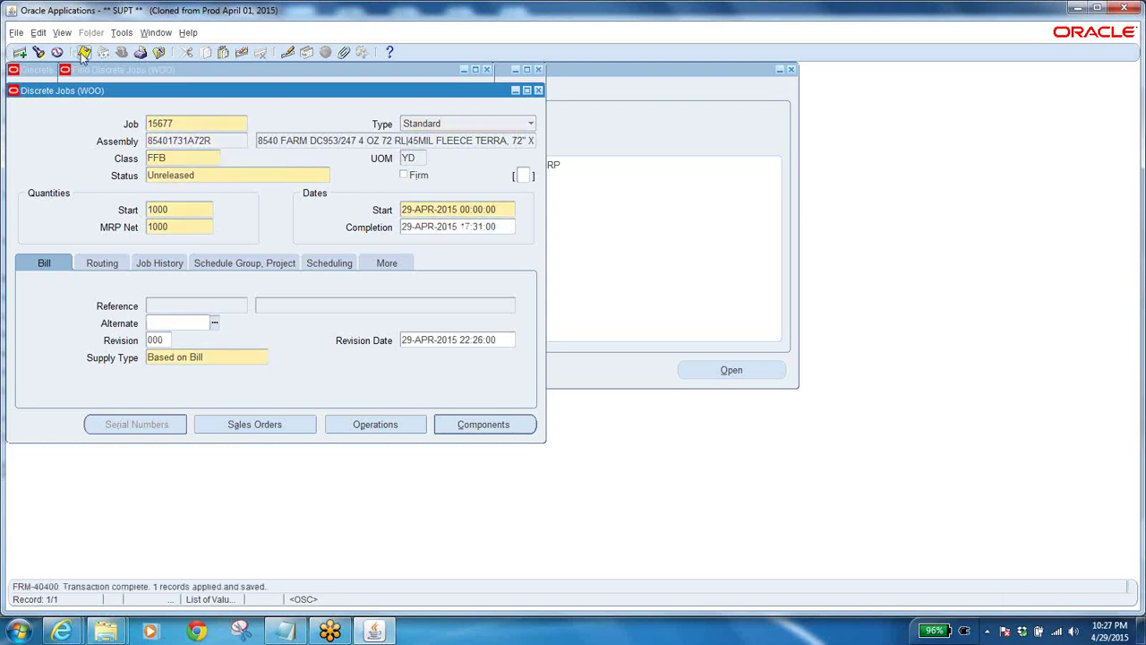
Step: Change the status of the saved job from Unreleased to Released
{"action": "double_click", "coordinate": [187, 124]}
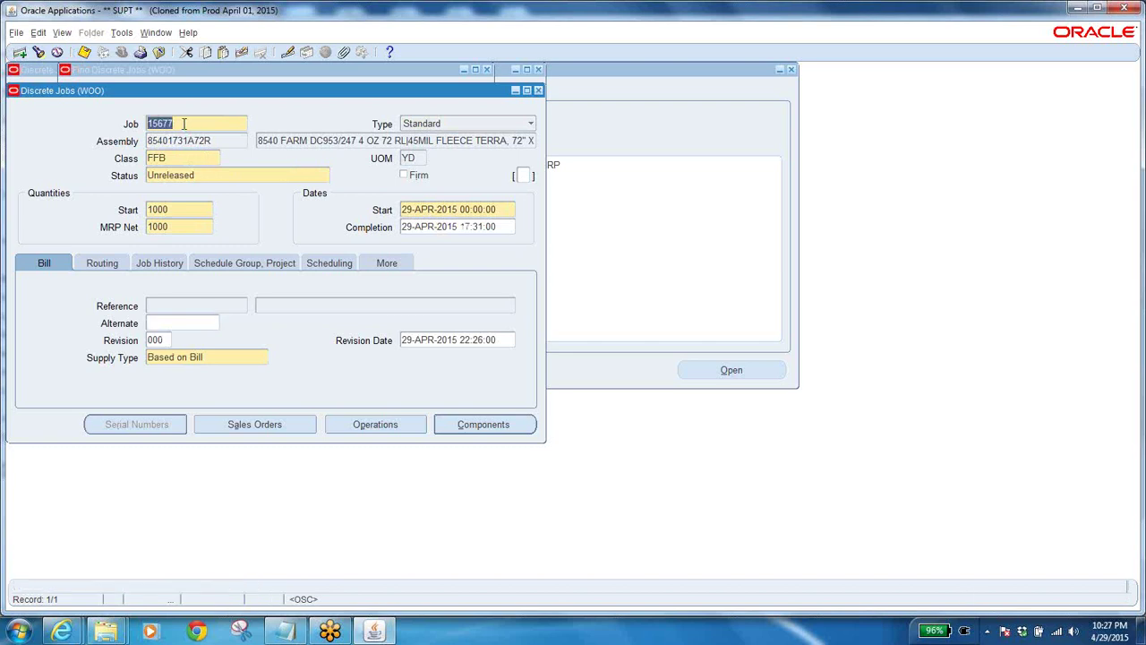
{"action": "double_click", "coordinate": [199, 175]}
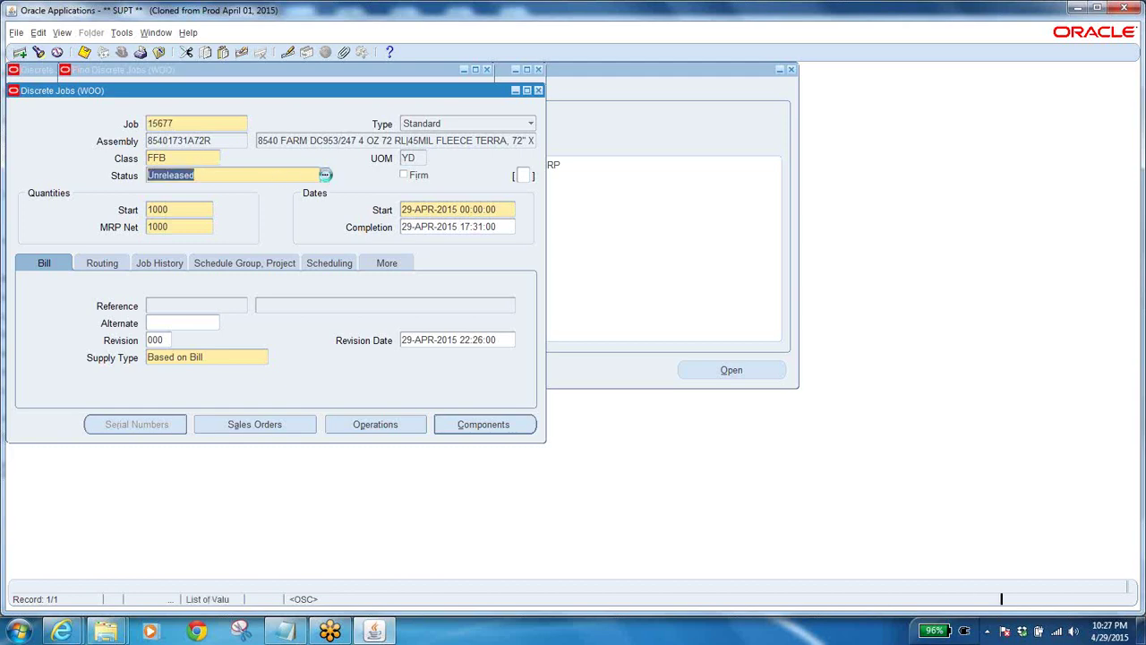
{"action": "left_click", "coordinate": [325, 175]}
{"action": "left_click", "coordinate": [190, 278]}
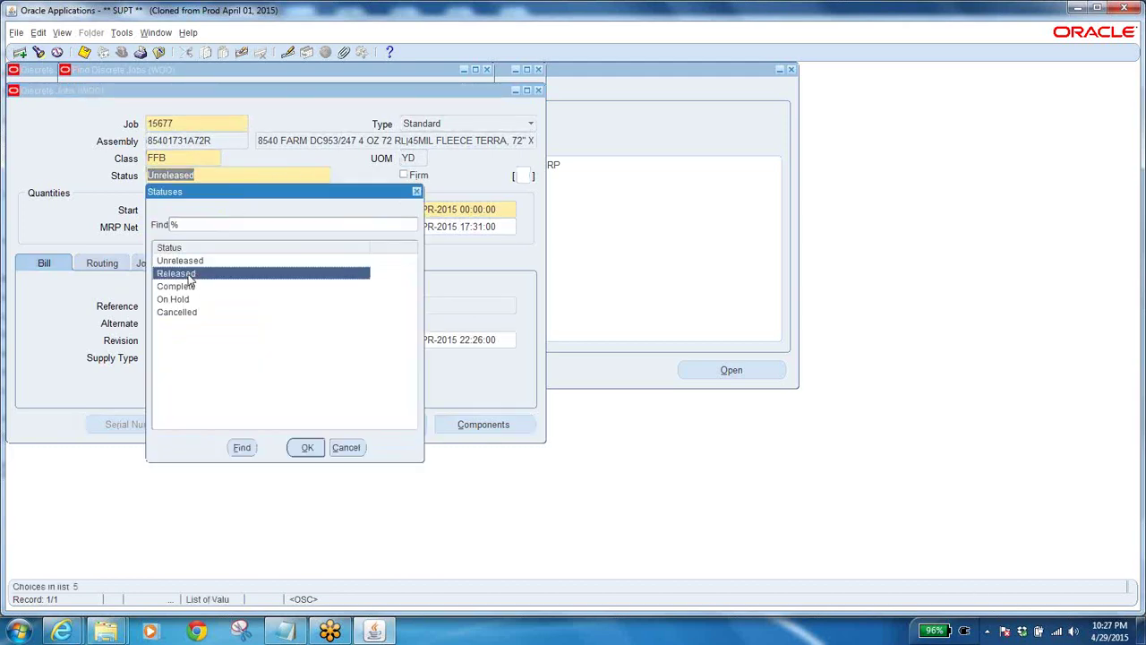
{"action": "left_click", "coordinate": [306, 447]}
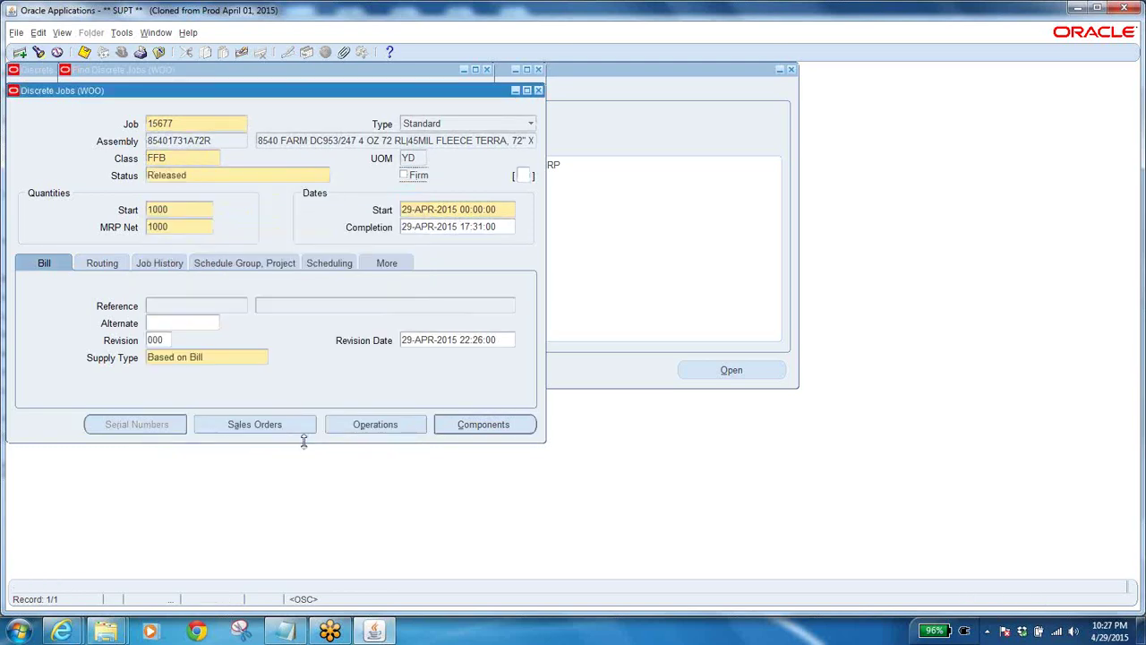
Step: Save the released job, and record job 15677 beside item 85401731A72R in the Trails notes in Notepad
{"action": "left_click", "coordinate": [84, 52]}
{"action": "left_click", "coordinate": [284, 631]}
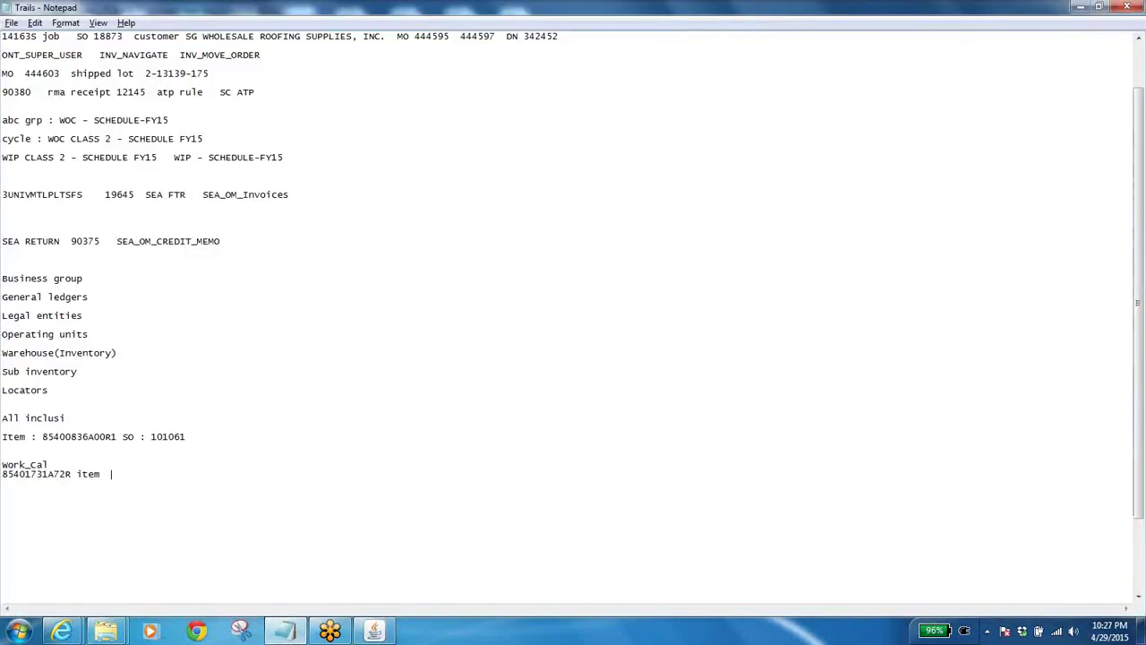
{"action": "type", "text": "job"}
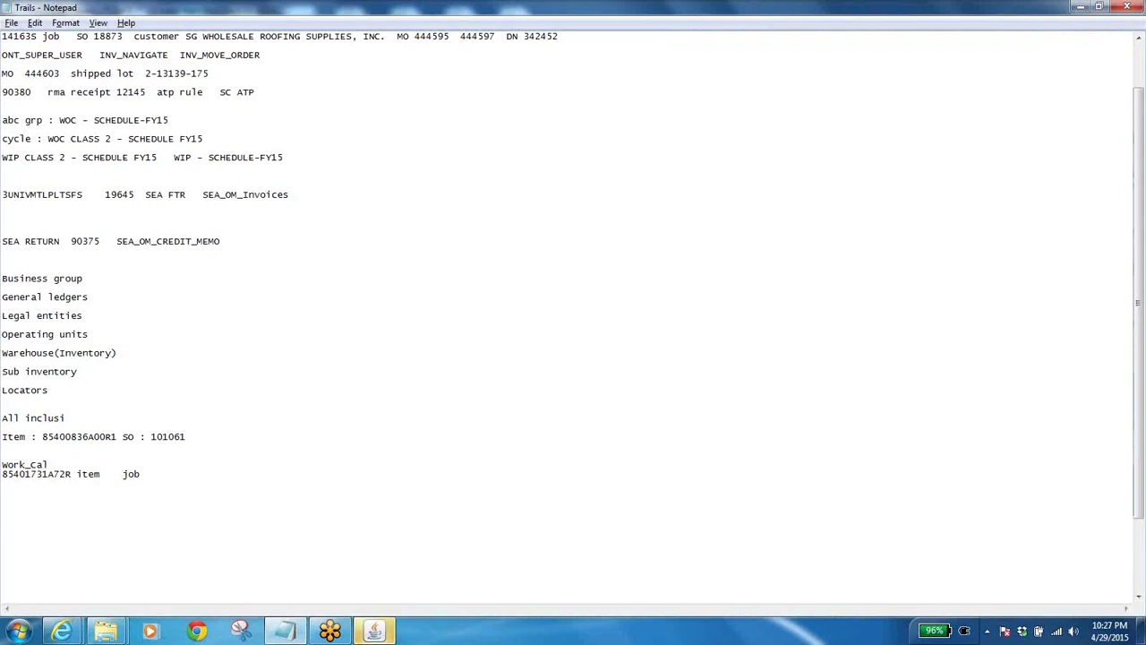
{"action": "type", "text": "  15677"}
{"action": "key", "text": "alt+Tab"}
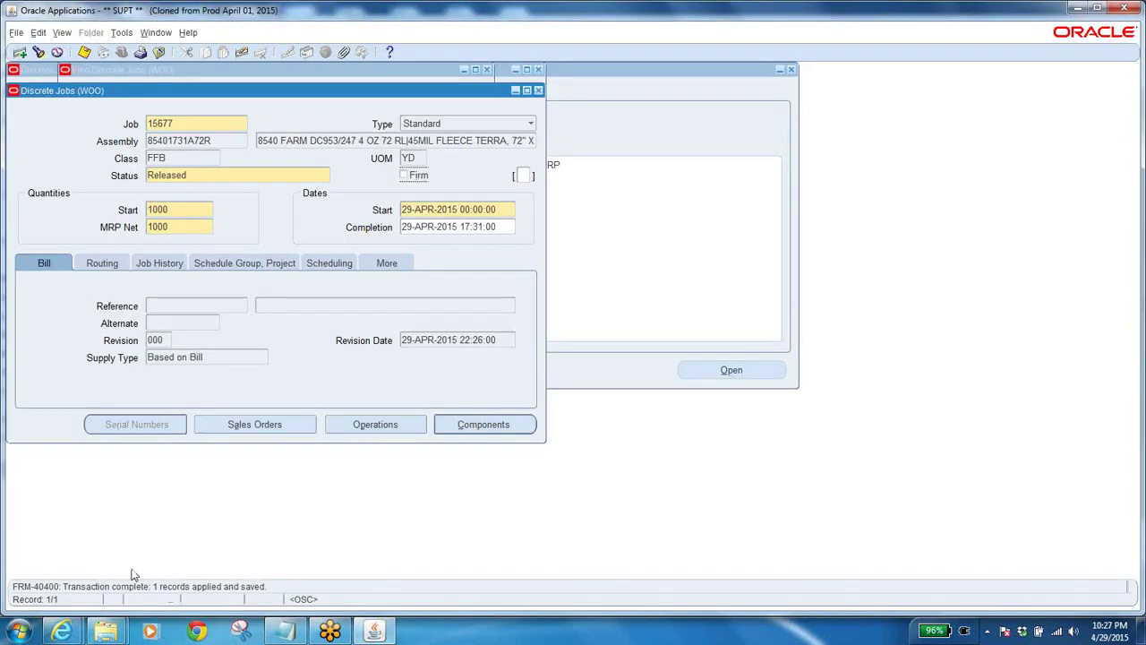
Step: Review the sales order reservations linked to job 15677 against the job's start quantity, and close them
{"action": "double_click", "coordinate": [171, 119]}
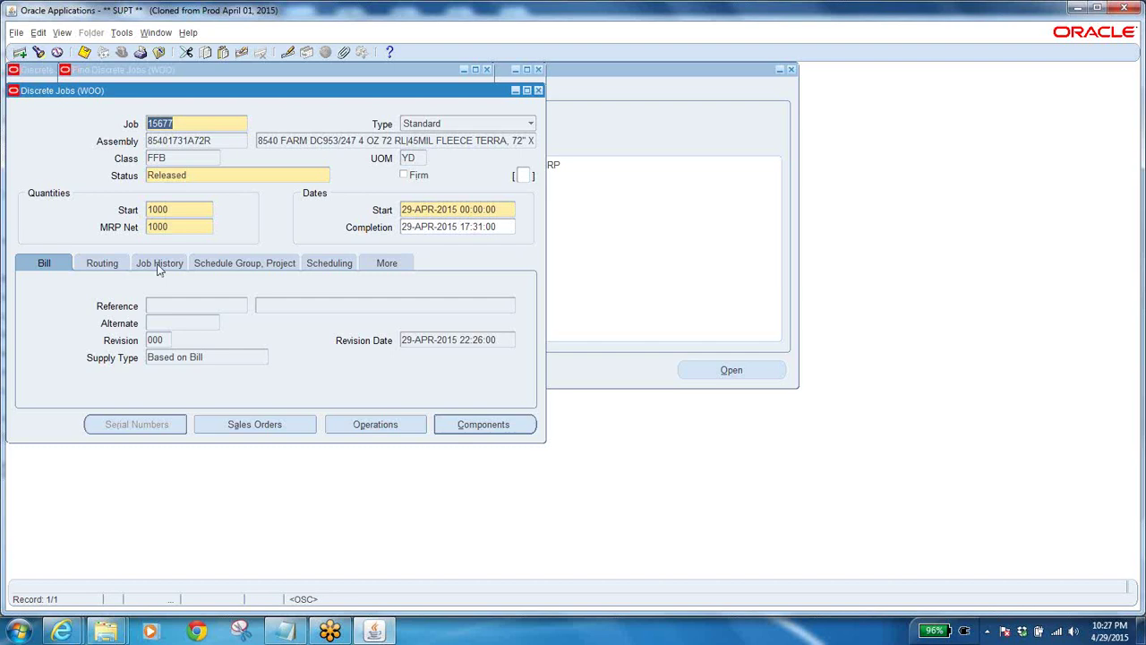
{"action": "left_click", "coordinate": [178, 124]}
{"action": "left_click", "coordinate": [279, 427]}
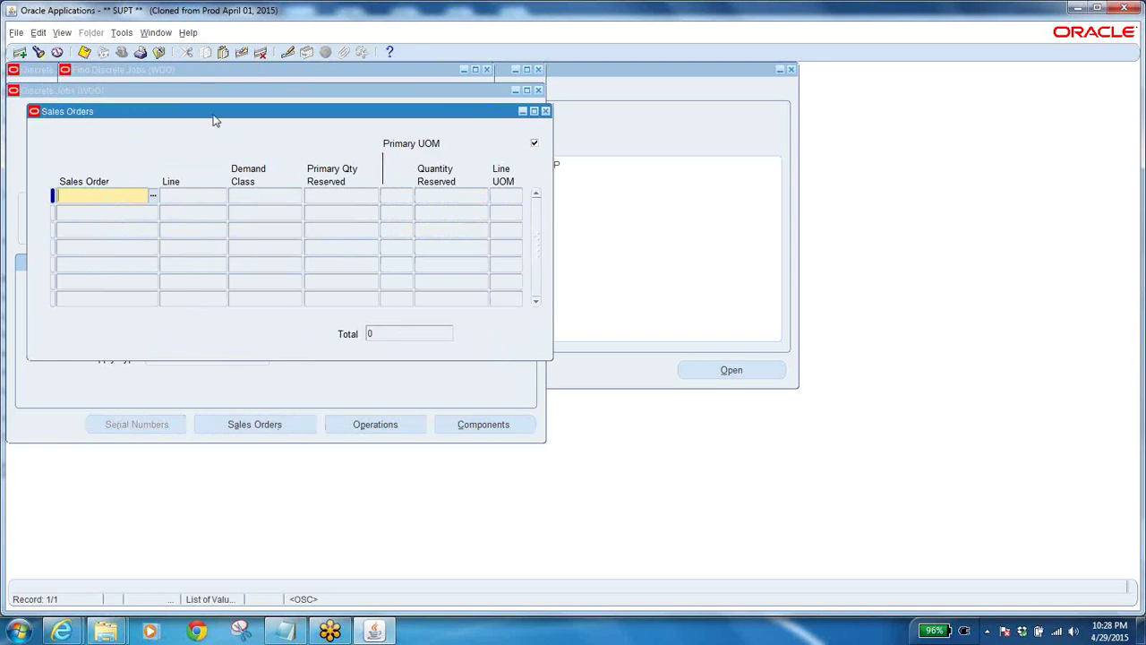
{"action": "left_click_drag", "start_coordinate": [220, 120], "coordinate": [463, 167]}
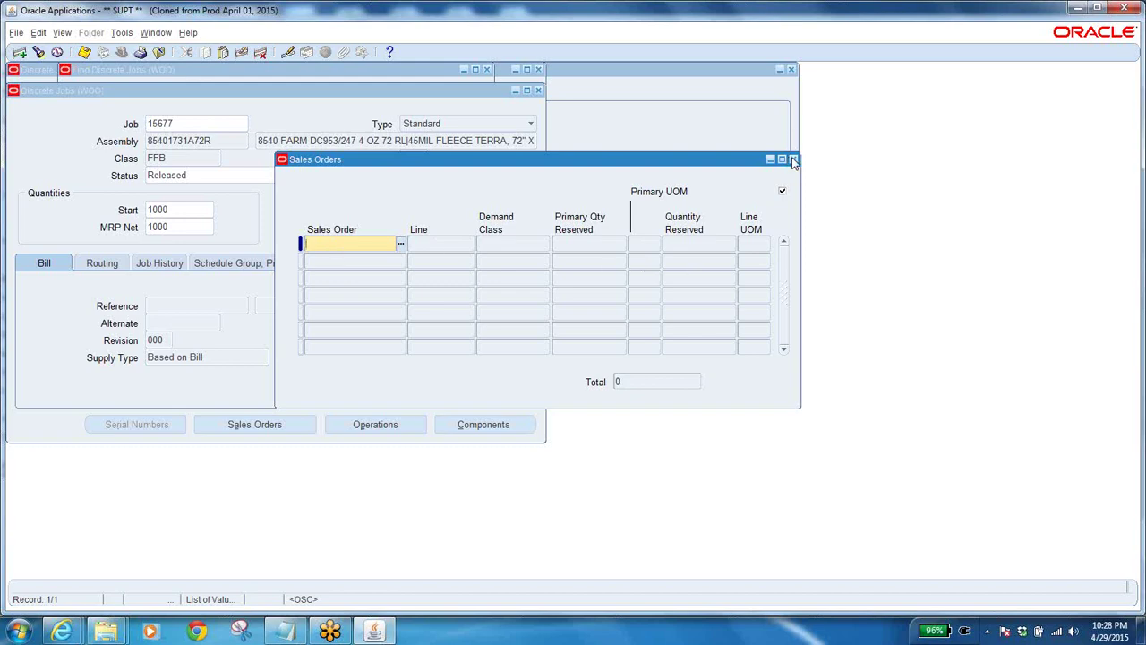
{"action": "left_click", "coordinate": [288, 143]}
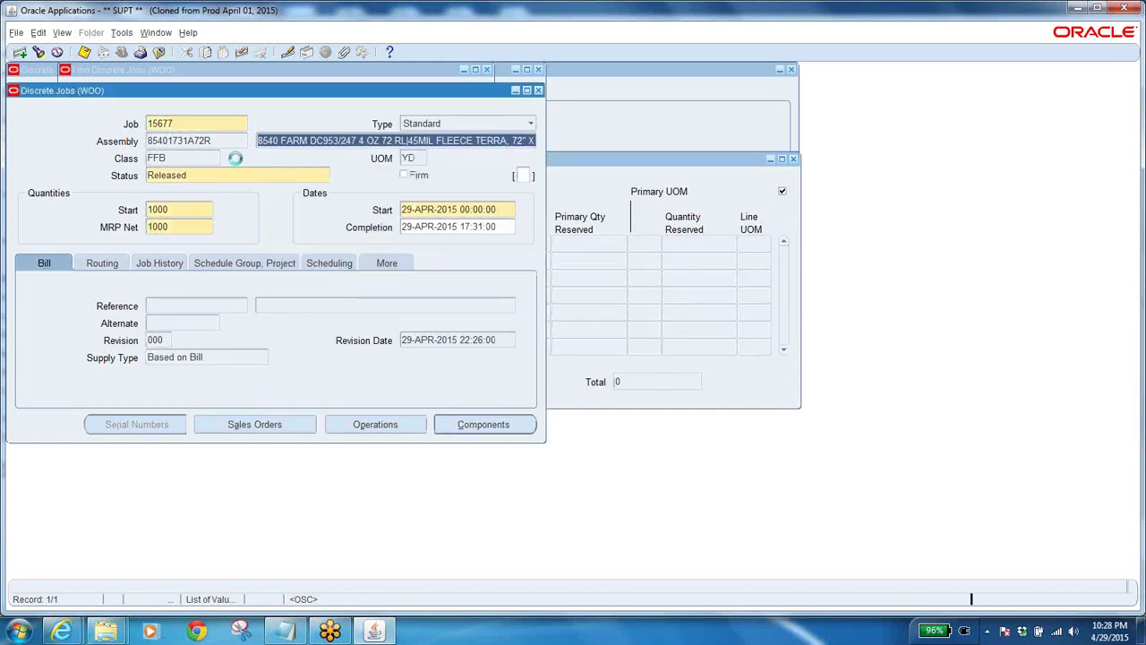
{"action": "left_click", "coordinate": [173, 207]}
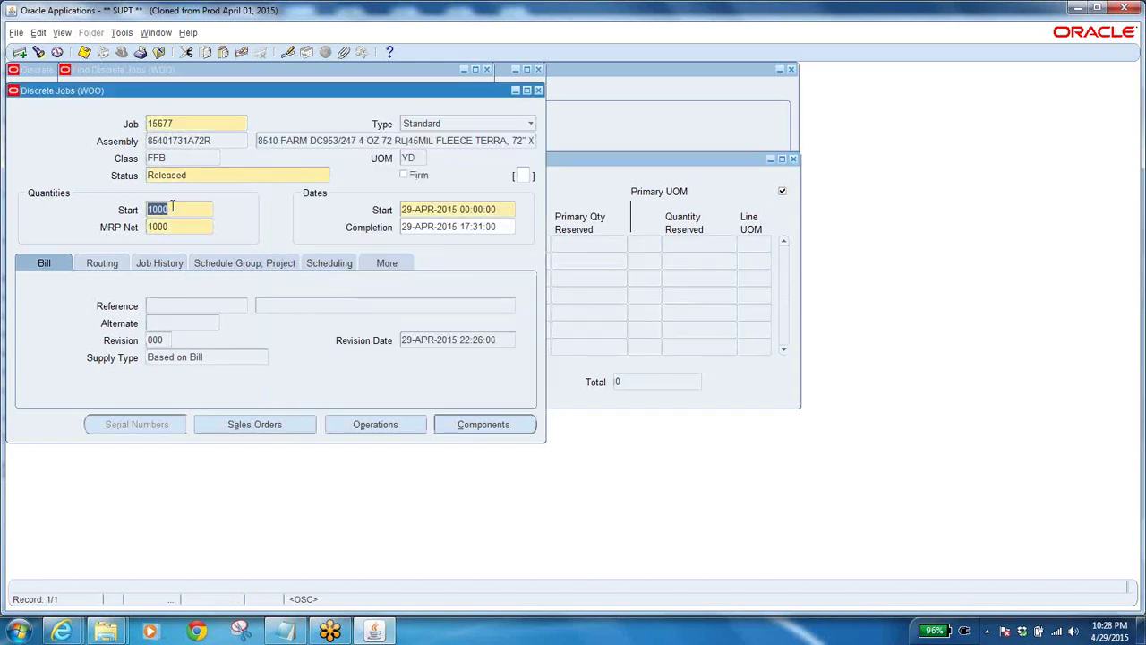
{"action": "left_click", "coordinate": [618, 184]}
{"action": "left_click", "coordinate": [361, 244]}
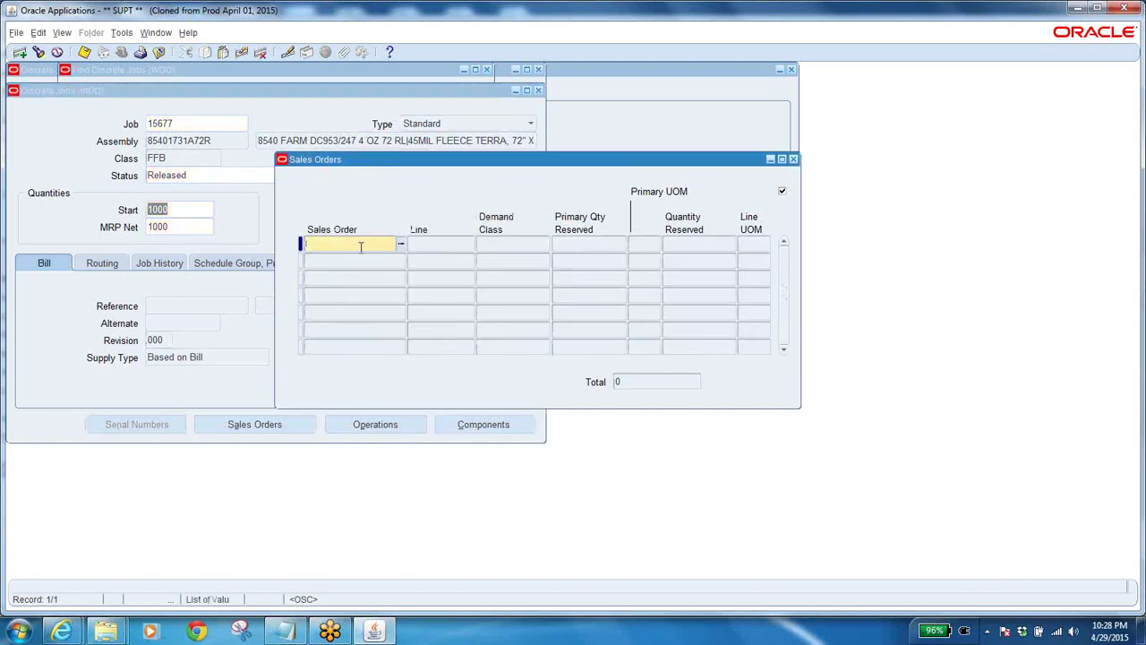
{"action": "left_click", "coordinate": [794, 160]}
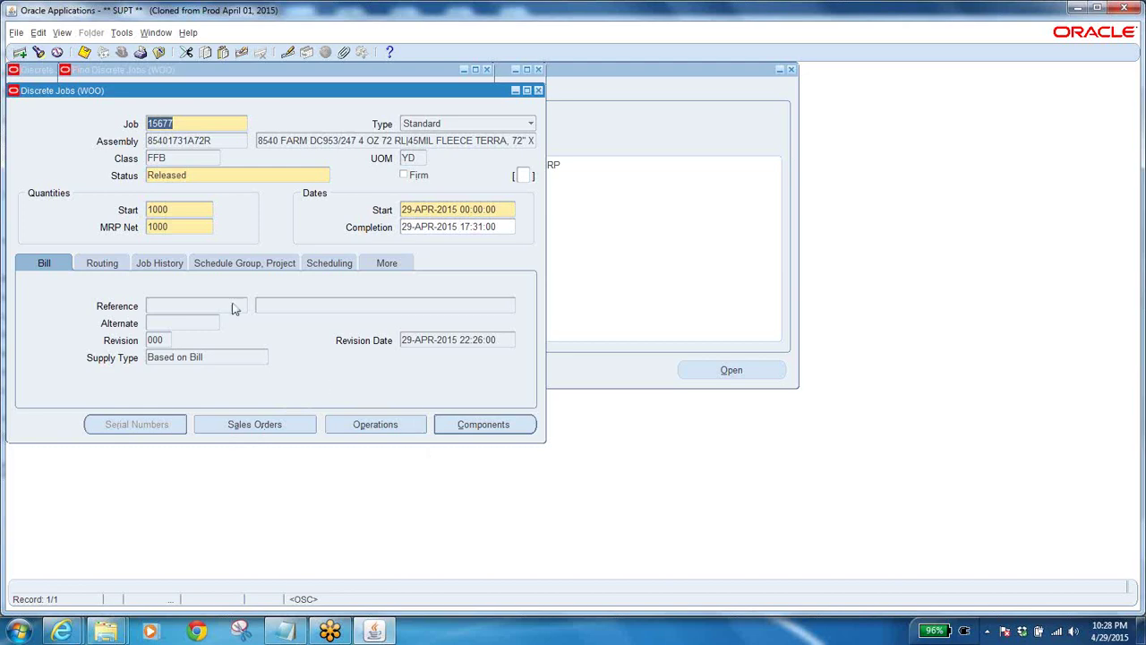
Step: Open the operations of job 15677 briefly and return to the job
{"action": "left_click", "coordinate": [224, 136]}
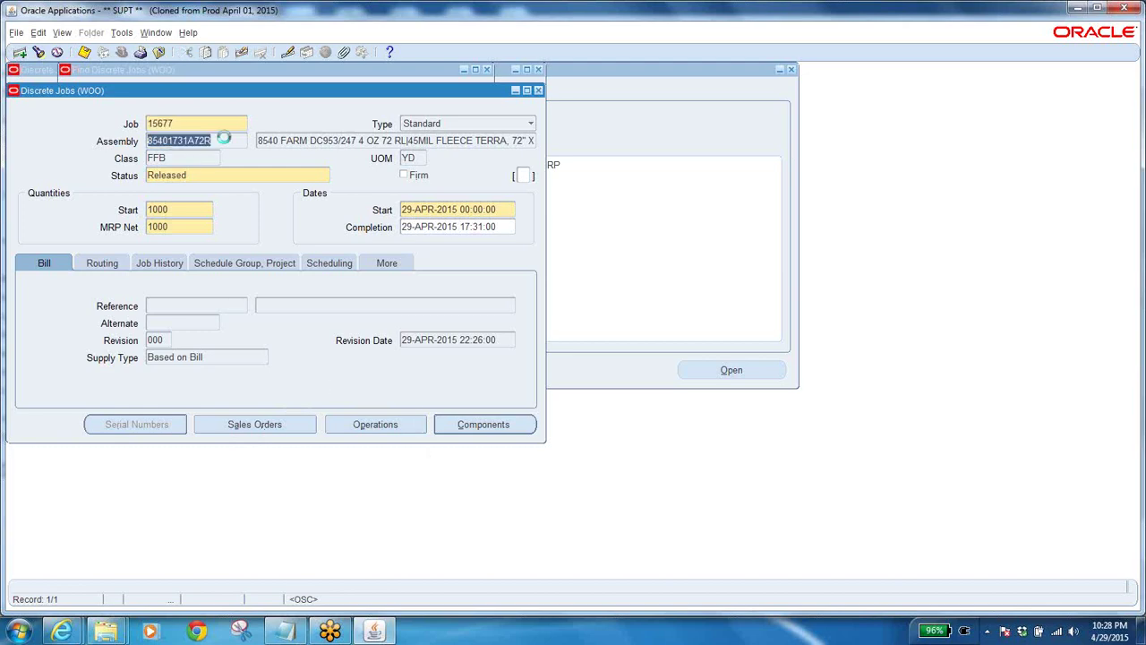
{"action": "left_click", "coordinate": [374, 422]}
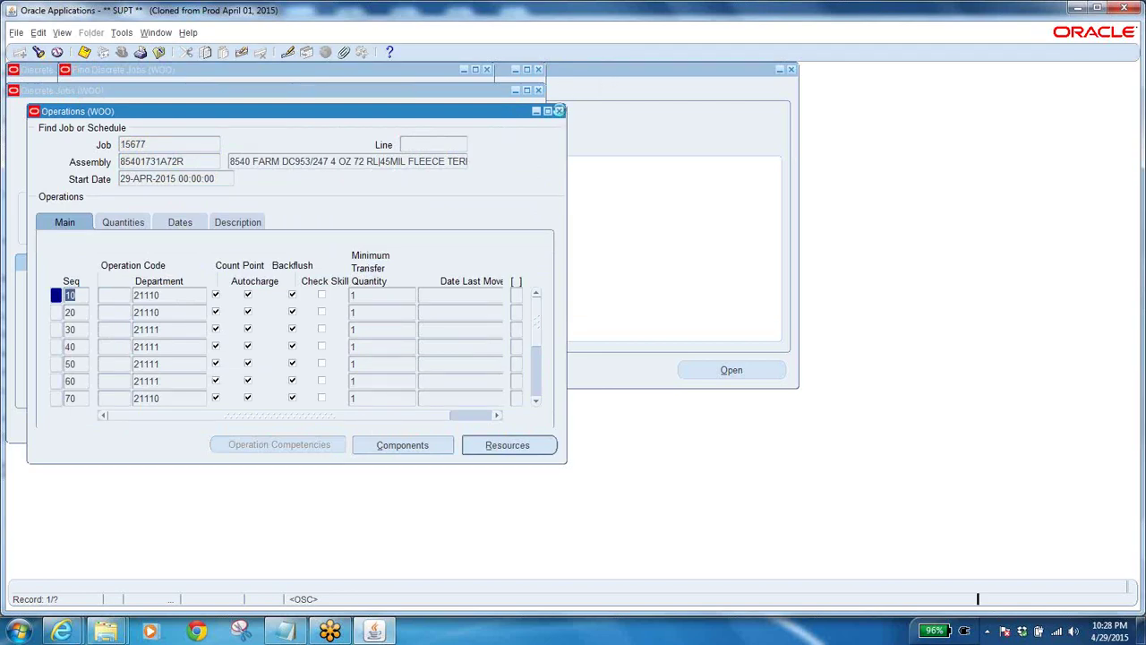
{"action": "left_click", "coordinate": [560, 112]}
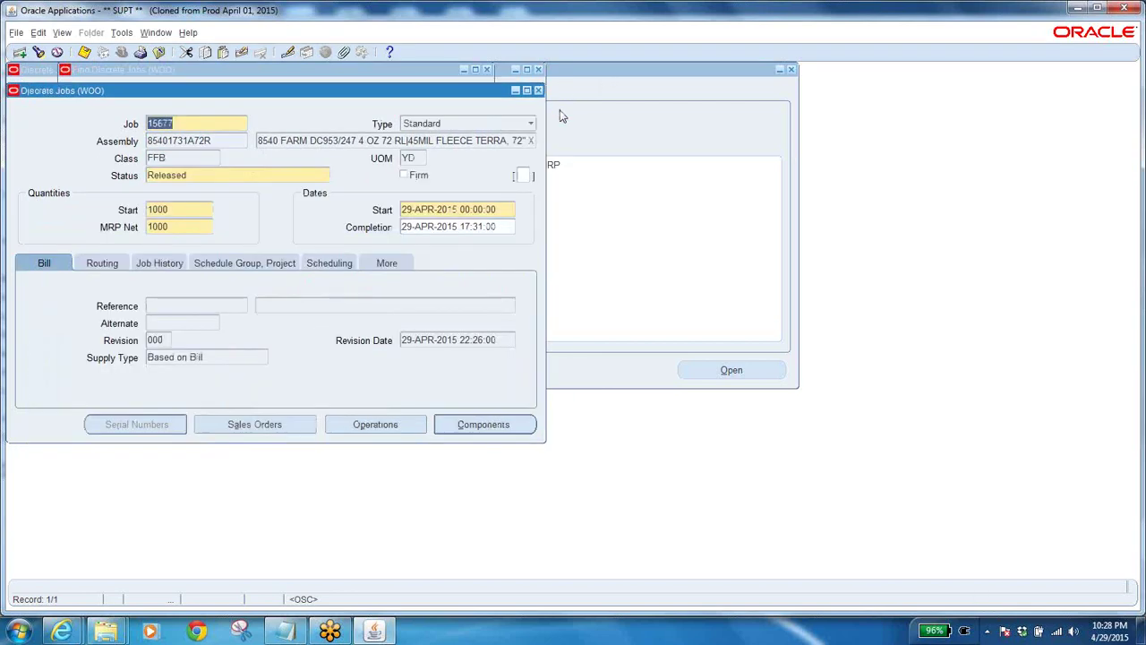
Step: Compare the required and on-hand quantities of job 15677's components, especially A9315DC6 and PM10674DC953
{"action": "left_click", "coordinate": [481, 429]}
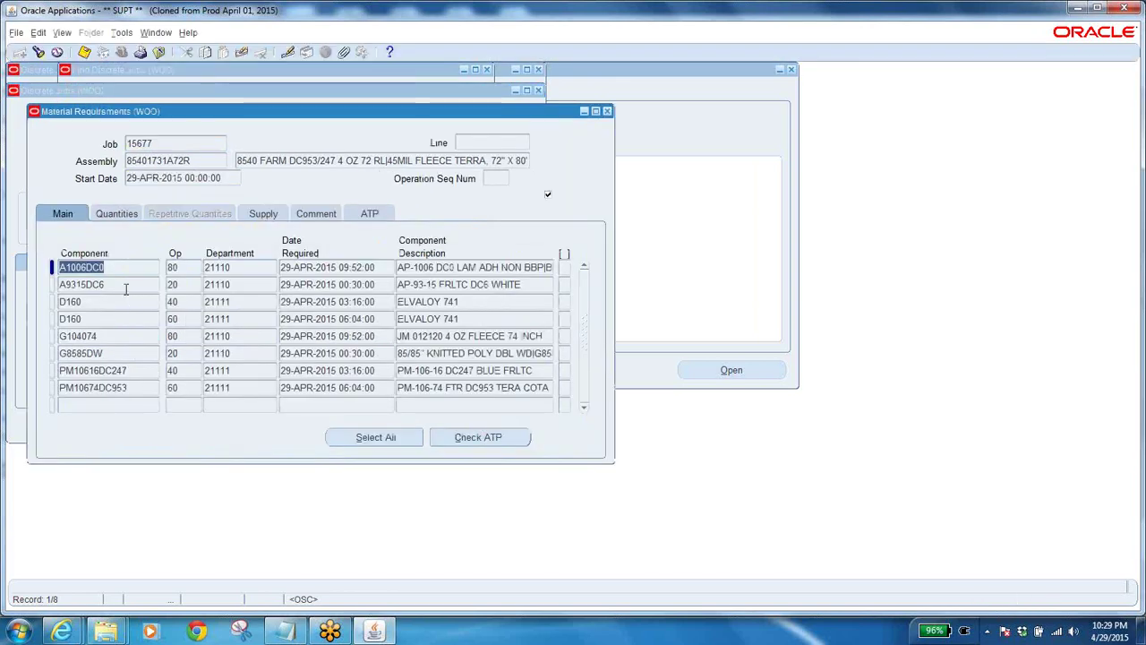
{"action": "left_click", "coordinate": [128, 222]}
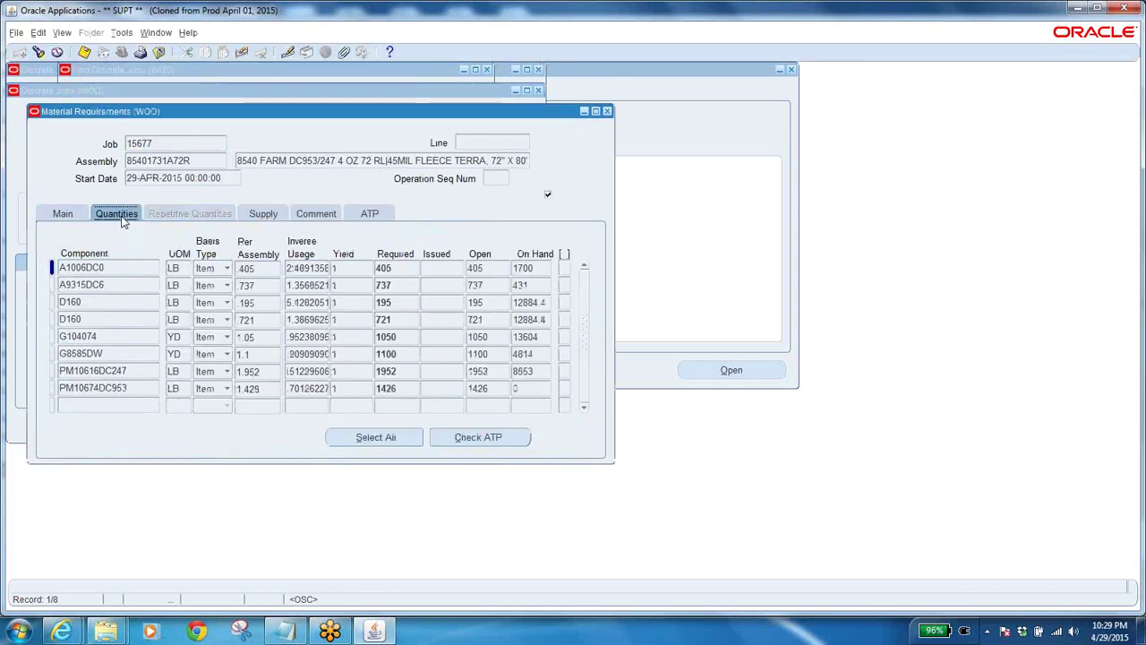
{"action": "double_click", "coordinate": [544, 268]}
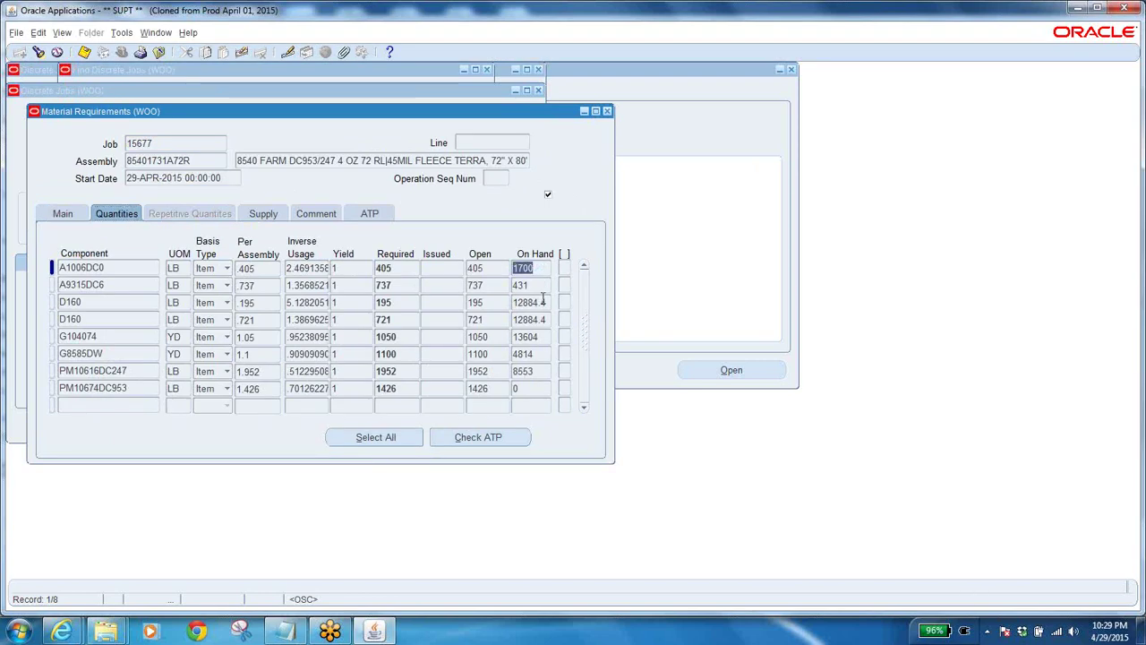
{"action": "left_click", "coordinate": [537, 286]}
{"action": "double_click", "coordinate": [136, 287]}
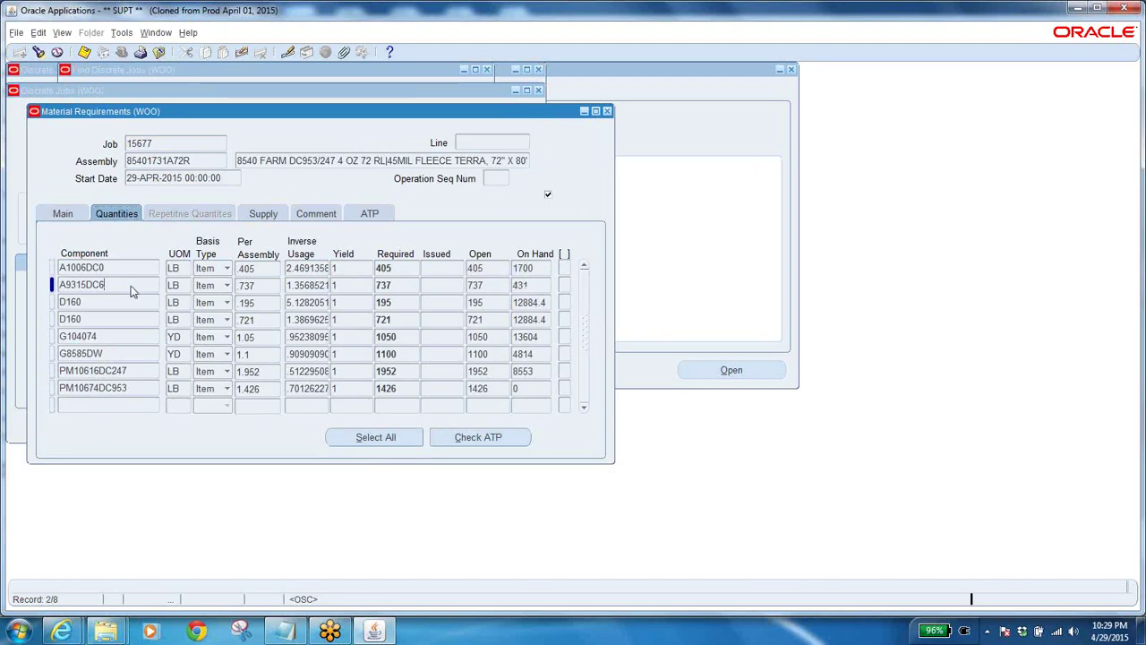
{"action": "left_click", "coordinate": [545, 286]}
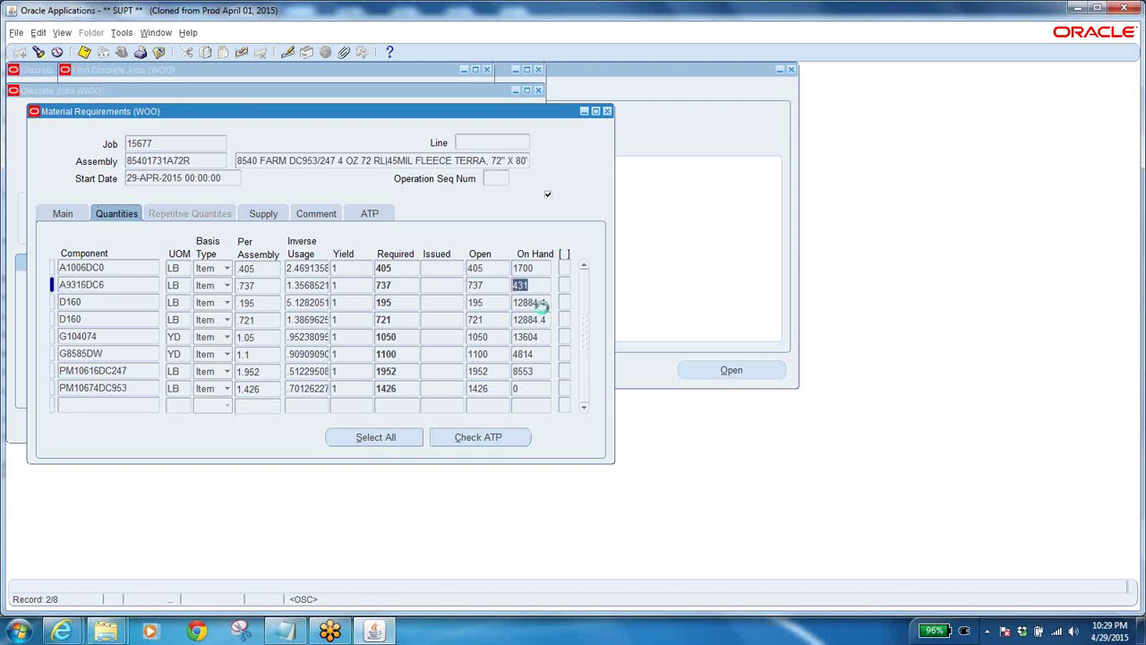
{"action": "left_click", "coordinate": [542, 305]}
{"action": "left_click", "coordinate": [521, 388]}
{"action": "double_click", "coordinate": [524, 388]}
{"action": "left_click", "coordinate": [532, 286]}
{"action": "left_click", "coordinate": [405, 285]}
{"action": "left_click", "coordinate": [539, 284]}
{"action": "left_click", "coordinate": [608, 111]}
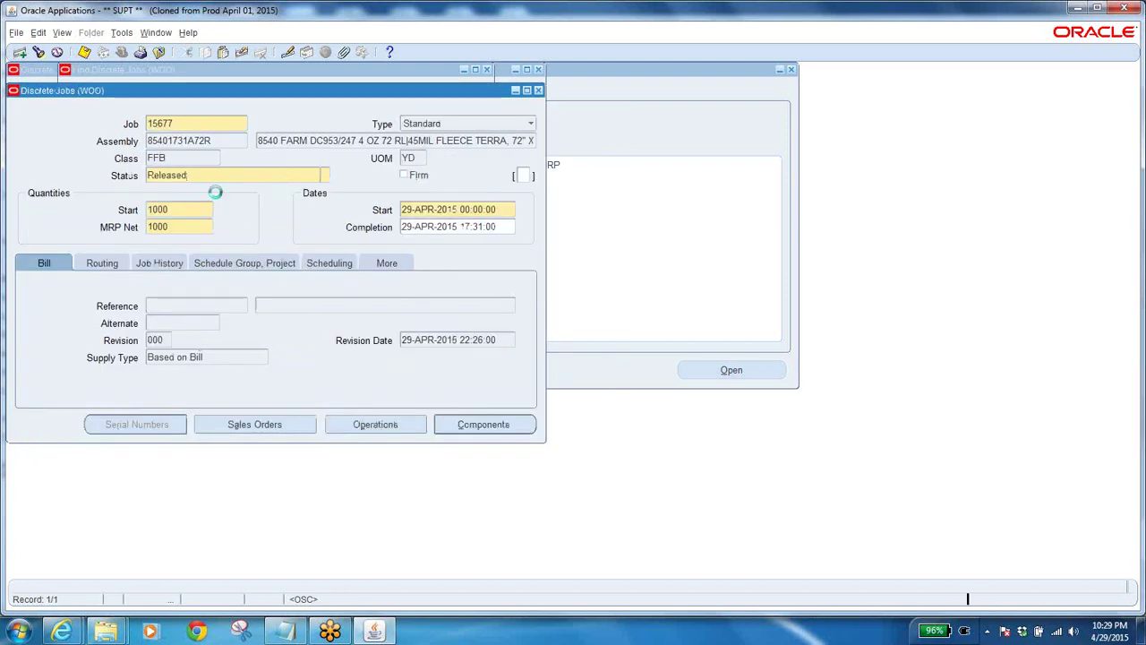
Step: Examine the full operation sequence of job 15677 through its last operations, and return to the job
{"action": "double_click", "coordinate": [172, 125]}
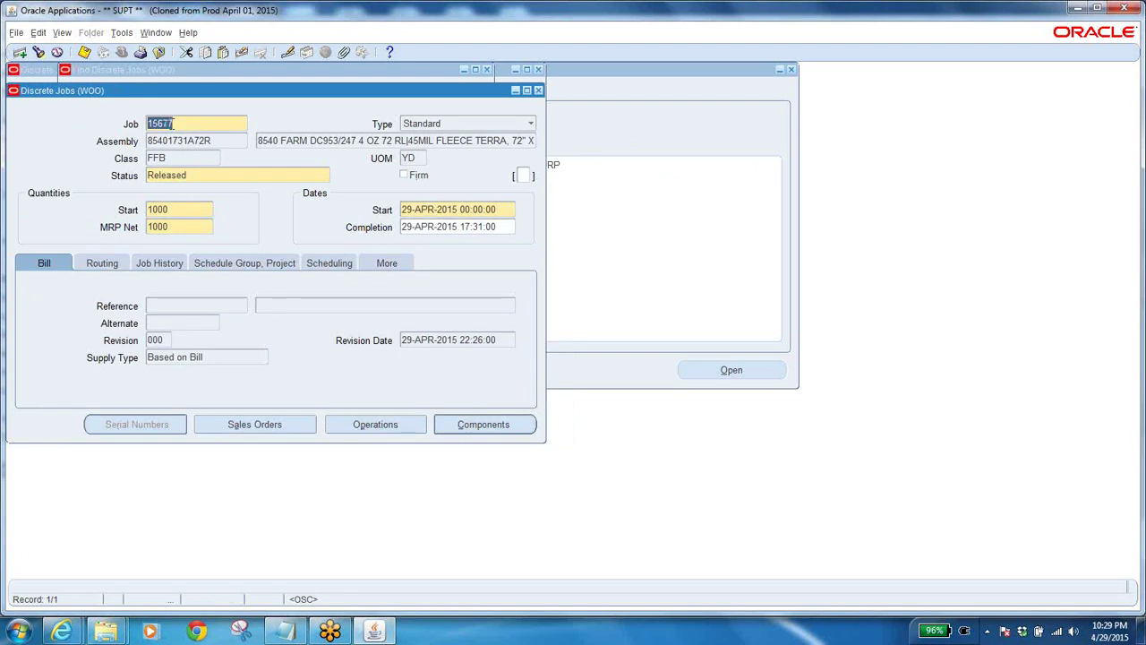
{"action": "left_click", "coordinate": [154, 34]}
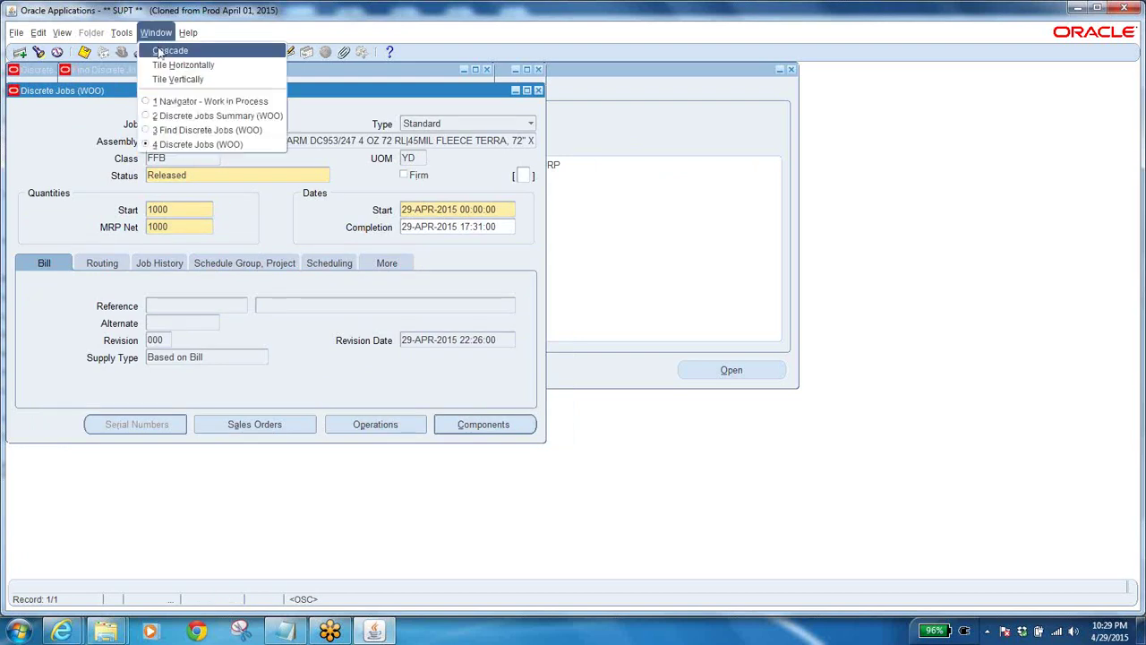
{"action": "left_click", "coordinate": [88, 96]}
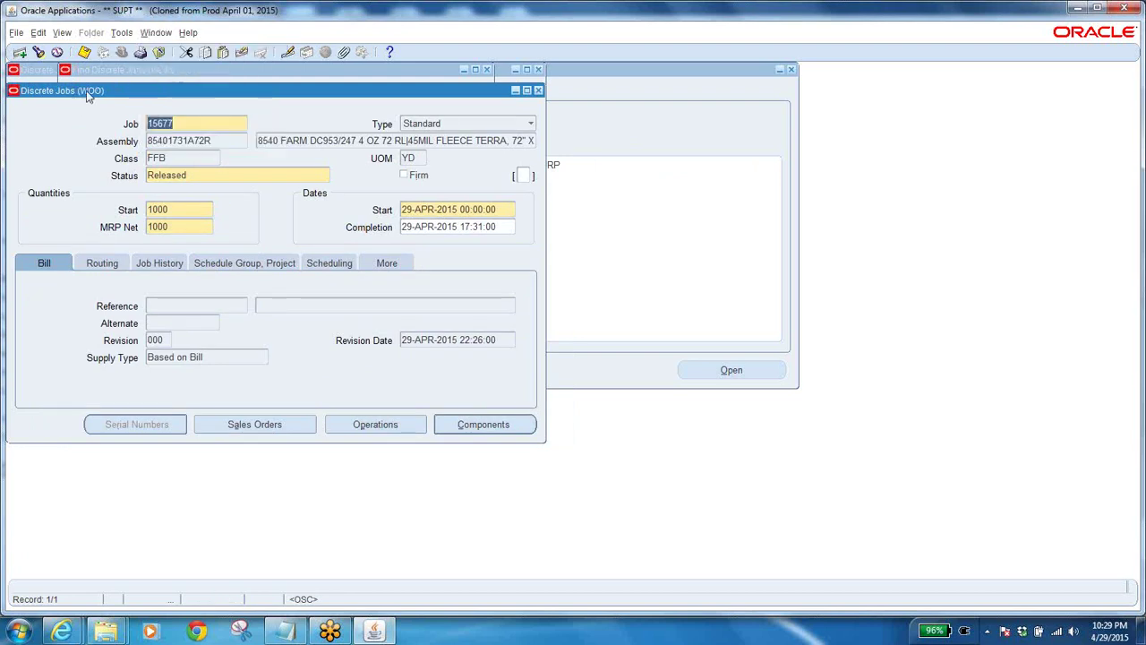
{"action": "left_click", "coordinate": [374, 428]}
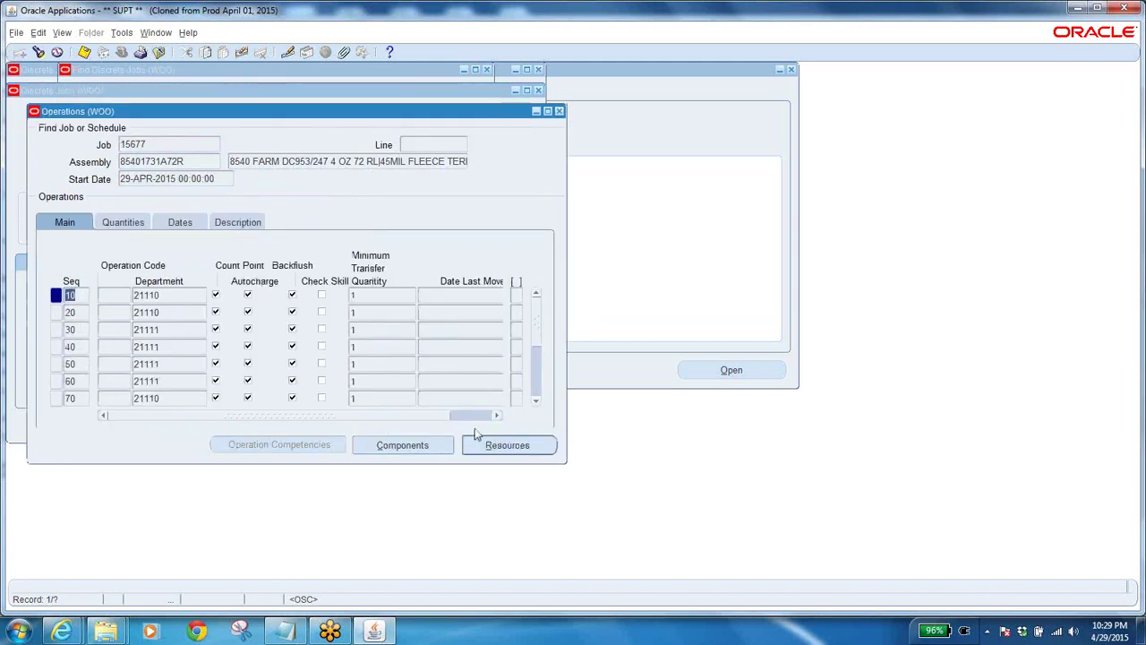
{"action": "left_click", "coordinate": [535, 381]}
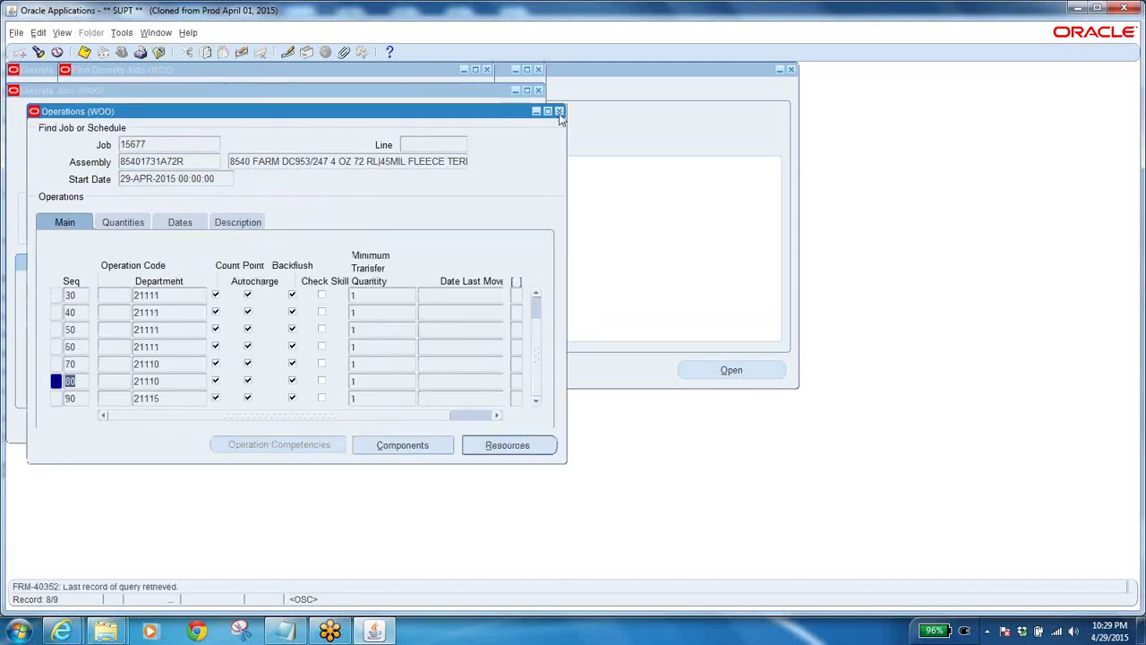
{"action": "left_click", "coordinate": [558, 111]}
Step: Leave the job form and start a move transaction for job 15677 from the Move Transactions function
{"action": "left_click", "coordinate": [159, 52]}
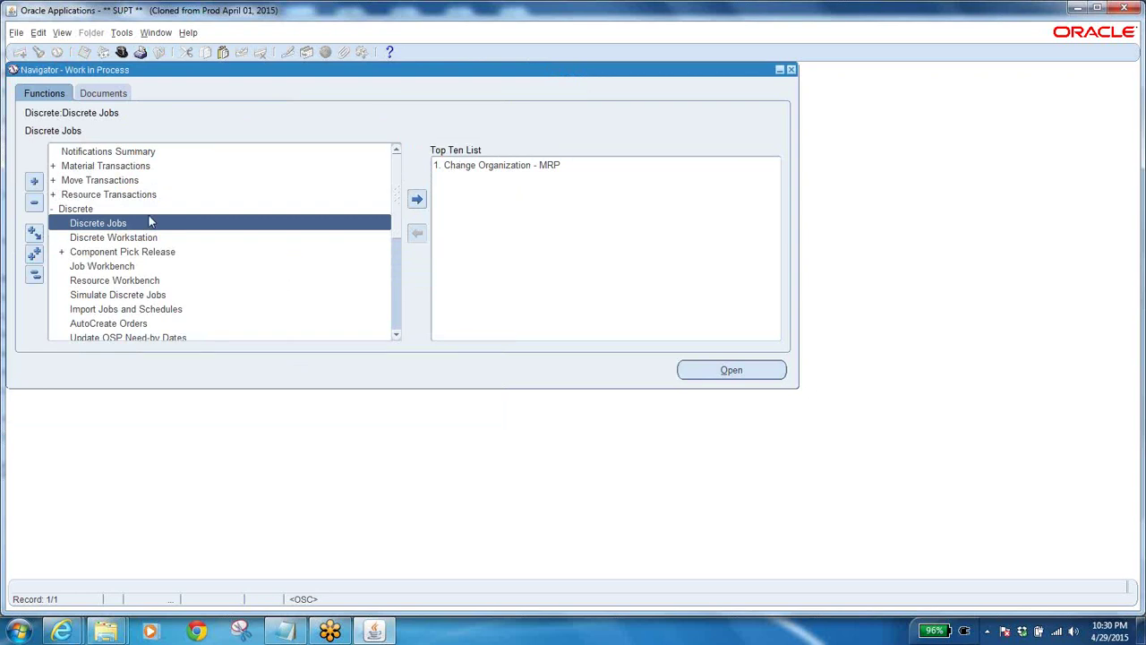
{"action": "double_click", "coordinate": [82, 183]}
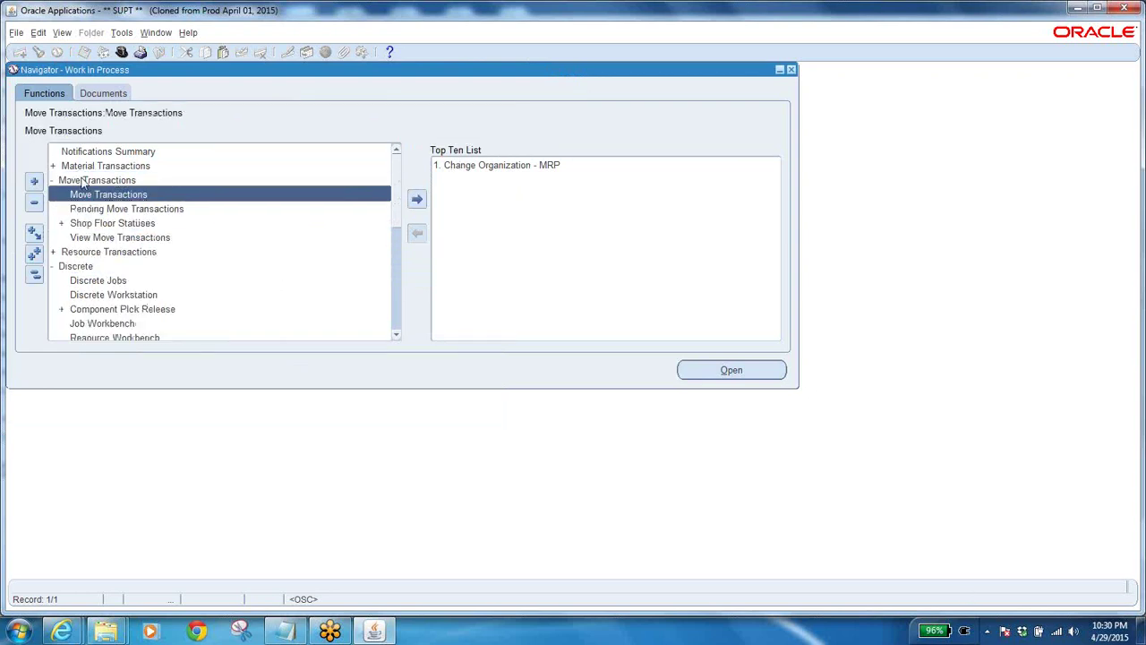
{"action": "double_click", "coordinate": [133, 195]}
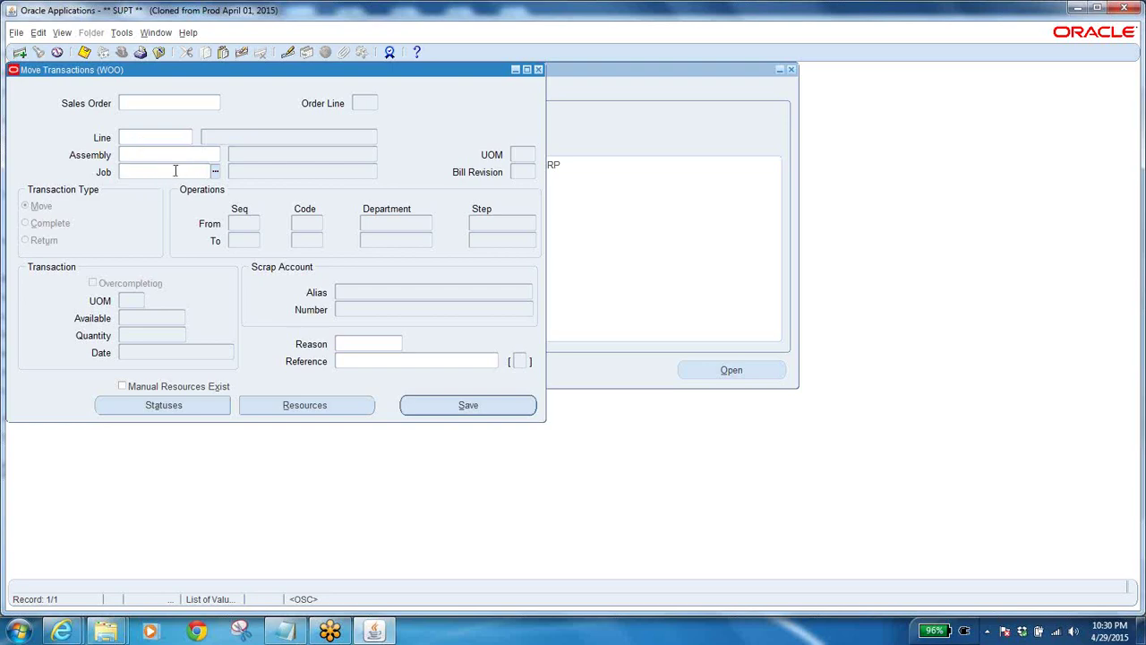
{"action": "type", "text": "15677"}
{"action": "key", "text": "Tab"}
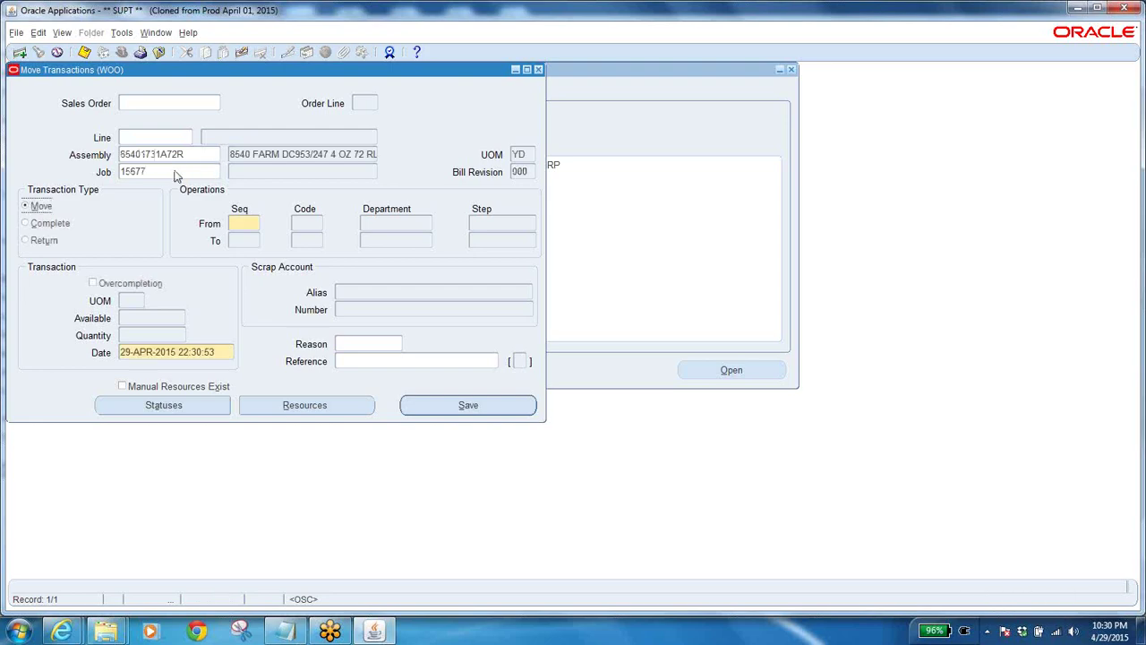
Step: Choose operation 10 in the Queue step as the source of job 15677's move to operation 20
{"action": "left_click", "coordinate": [245, 224]}
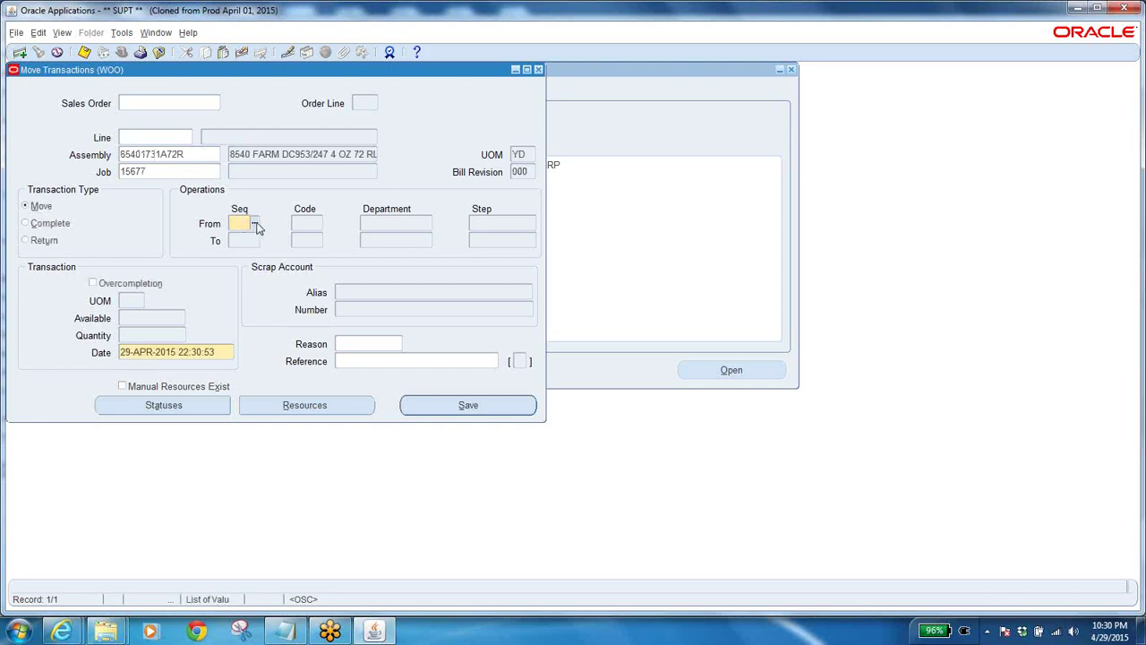
{"action": "left_click", "coordinate": [255, 225]}
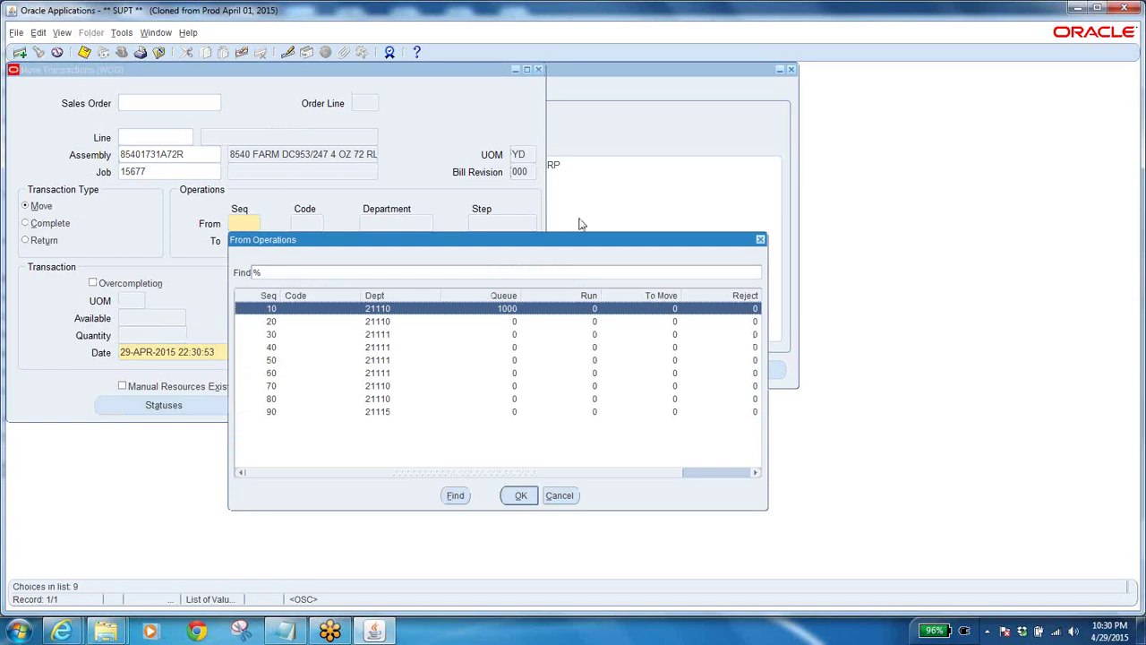
{"action": "left_click_drag", "start_coordinate": [555, 242], "coordinate": [797, 212]}
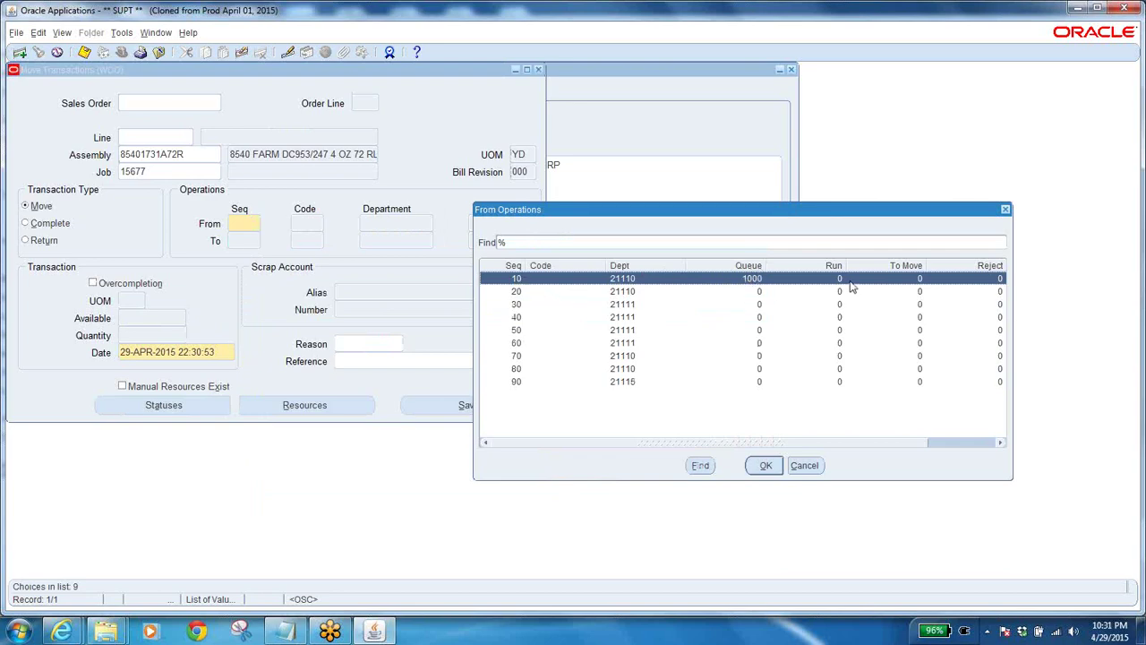
{"action": "left_click_drag", "start_coordinate": [743, 444], "coordinate": [824, 451]}
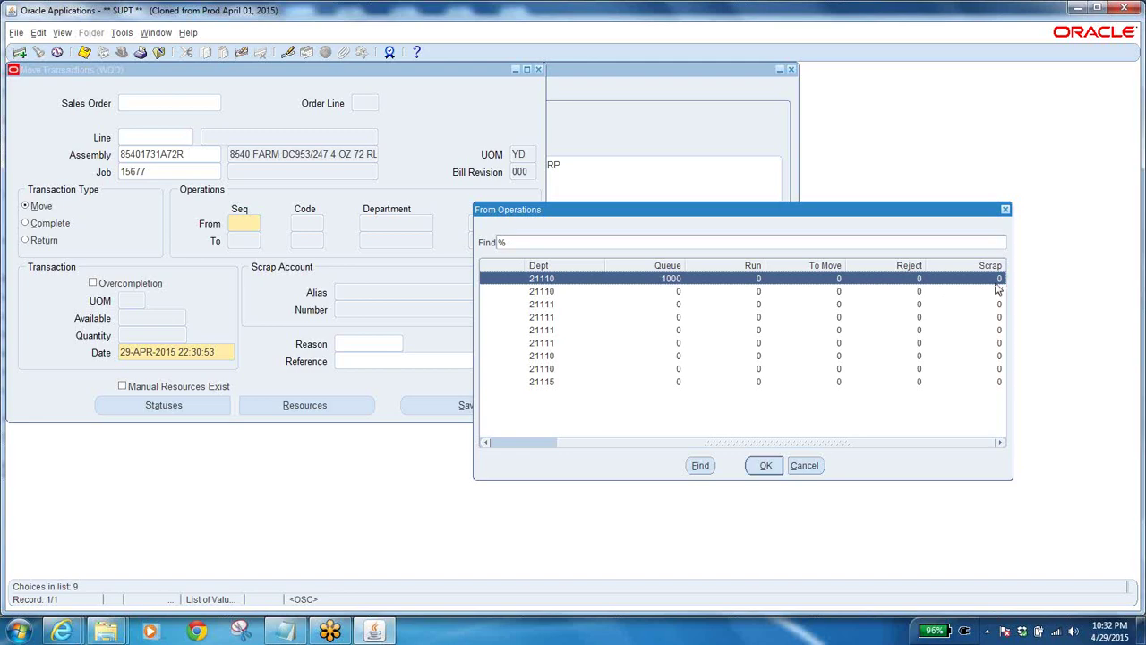
{"action": "left_click", "coordinate": [768, 464]}
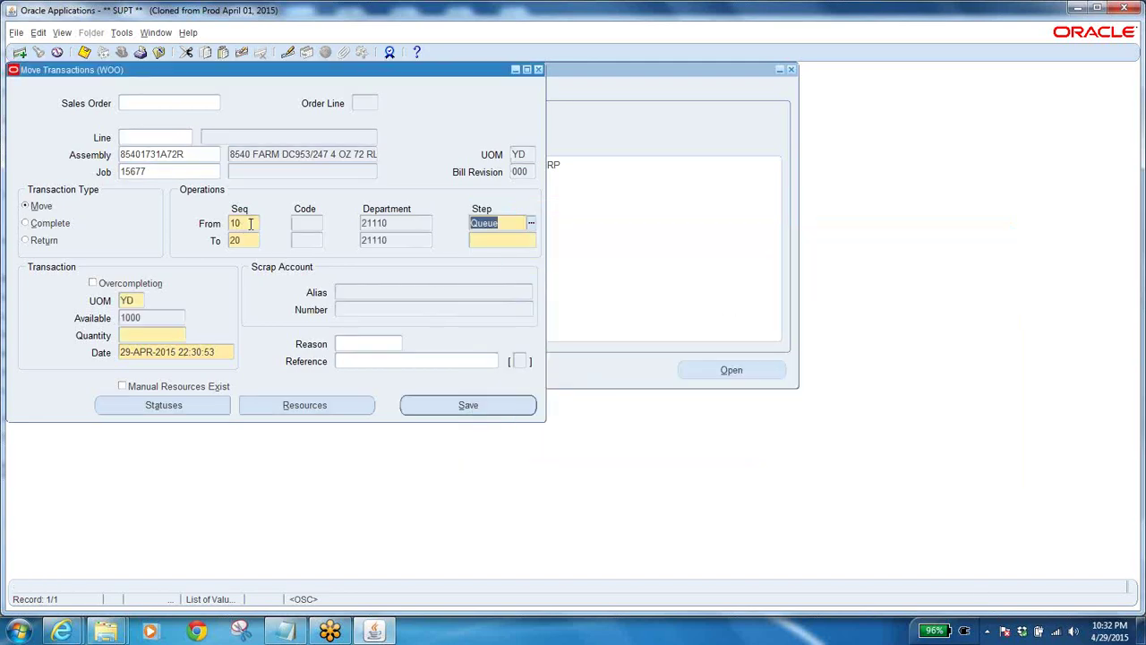
{"action": "key", "text": "Tab"}
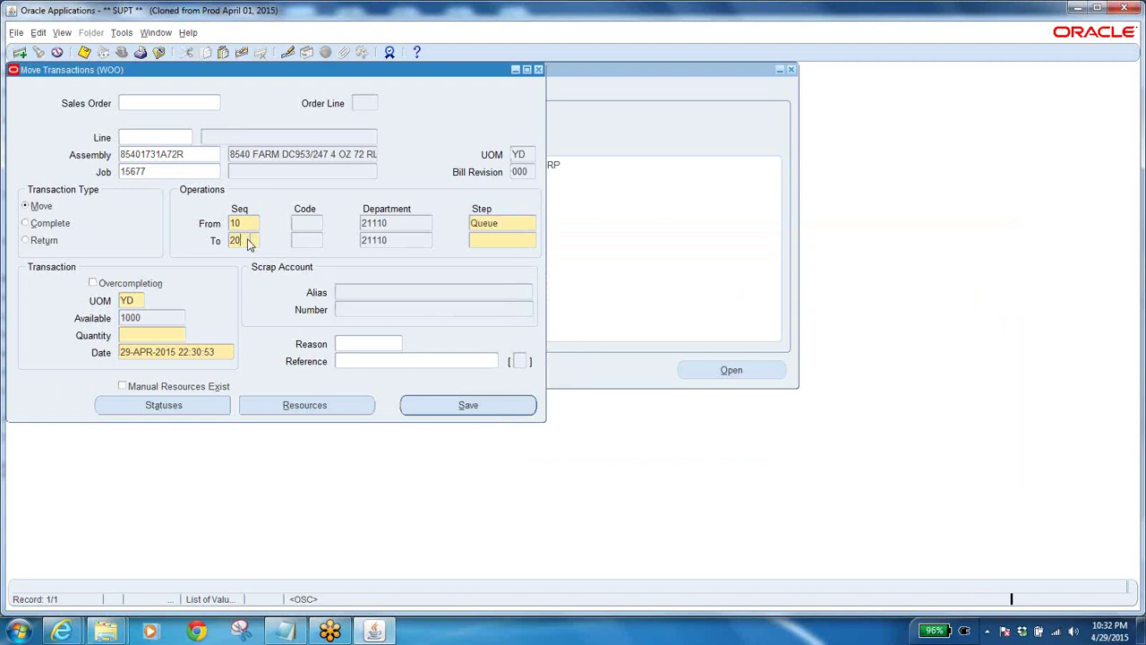
Step: Set the destination step at operation 20 to To move, enter a quantity of 100, and save the move transaction
{"action": "left_click", "coordinate": [518, 236]}
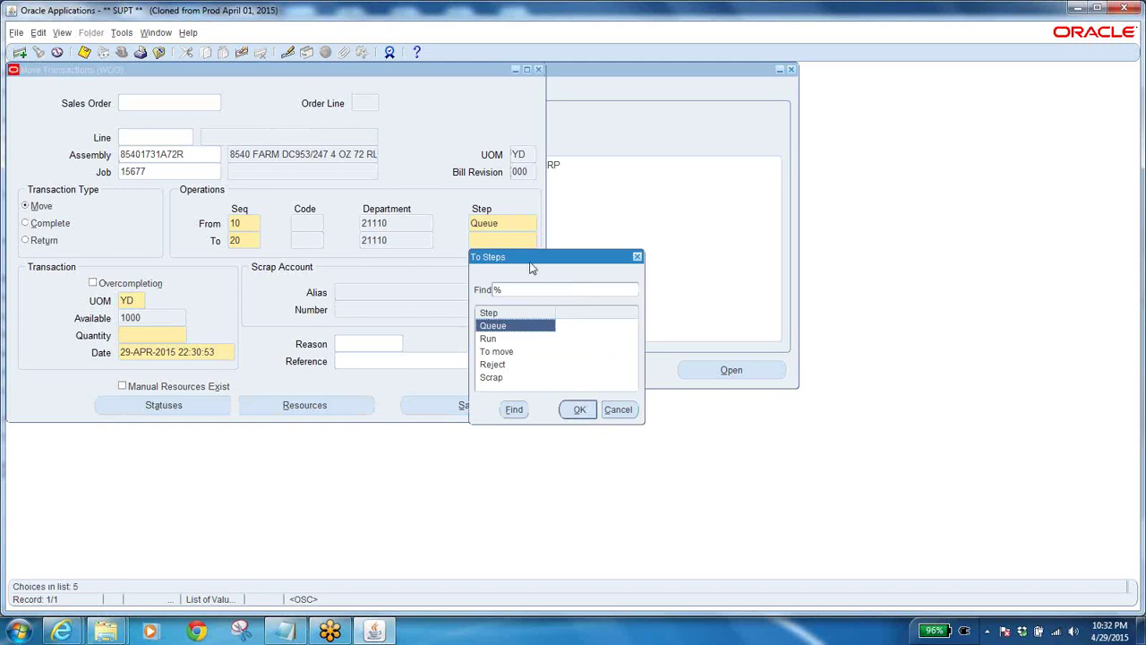
{"action": "left_click", "coordinate": [498, 351]}
{"action": "left_click", "coordinate": [578, 411]}
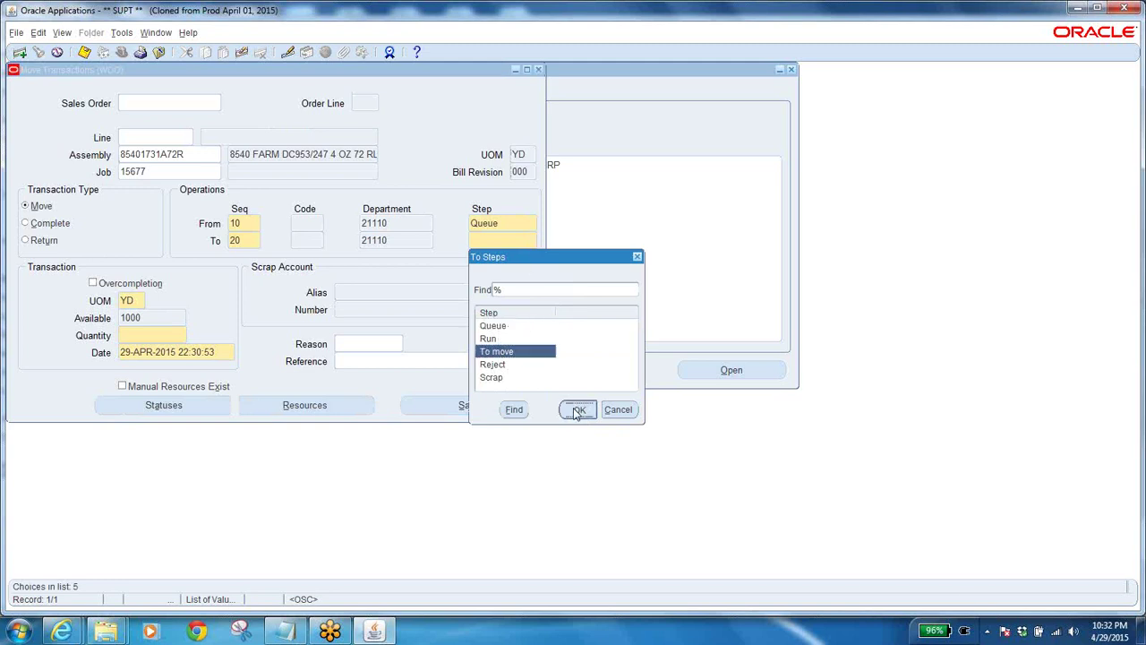
{"action": "left_click", "coordinate": [167, 336]}
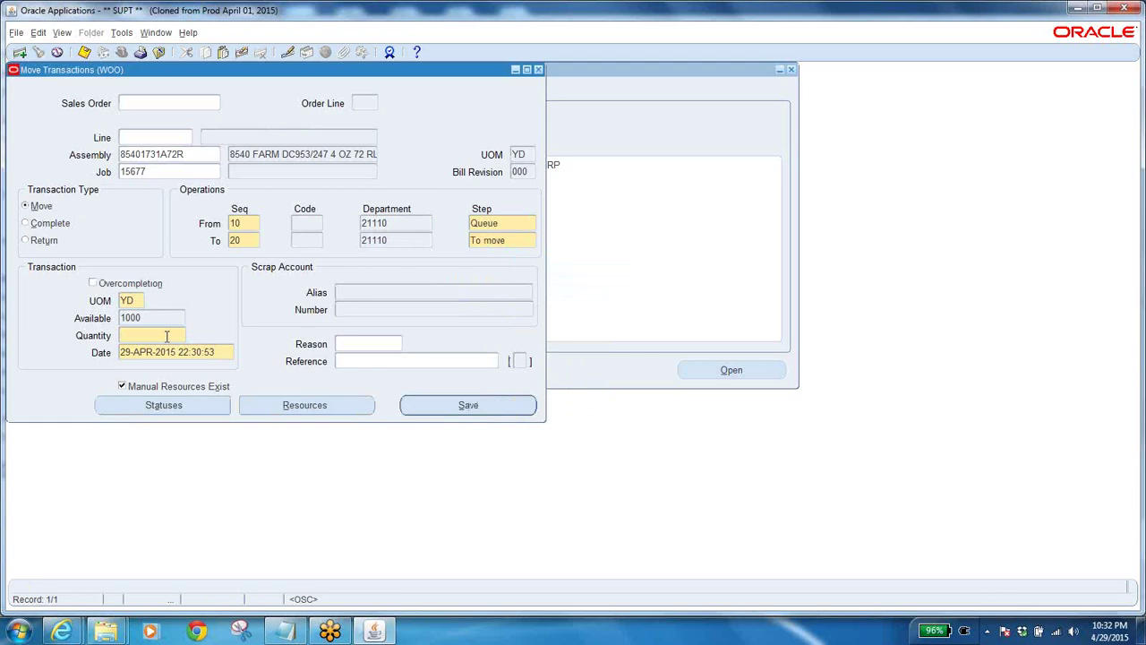
{"action": "type", "text": "100"}
{"action": "key", "text": "Tab"}
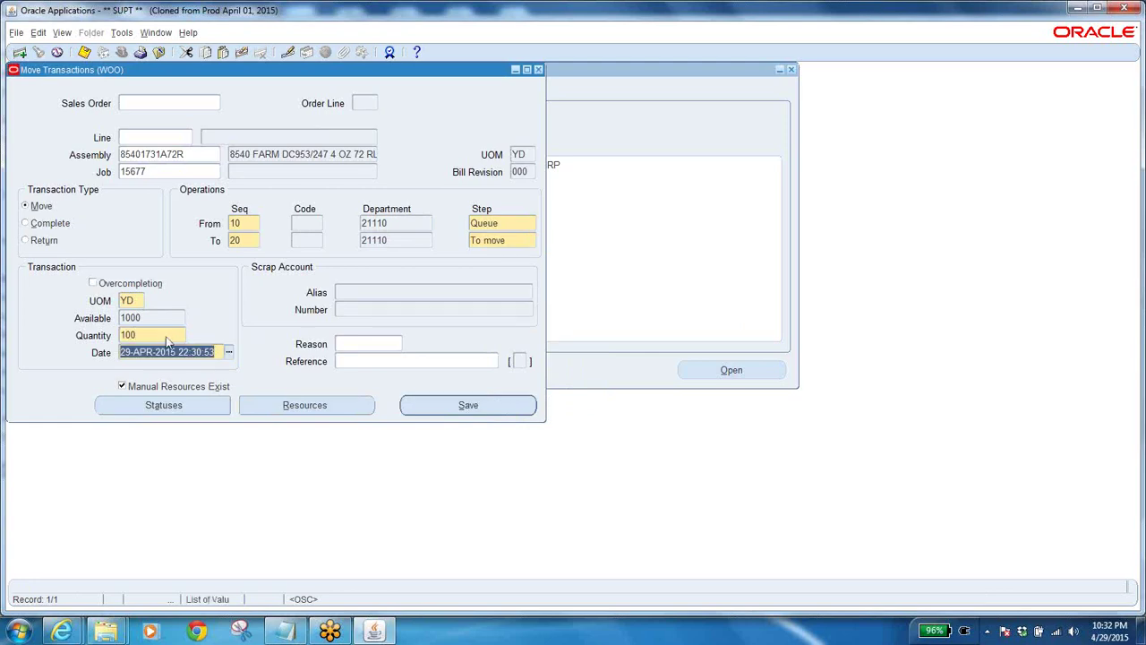
{"action": "left_click", "coordinate": [448, 405]}
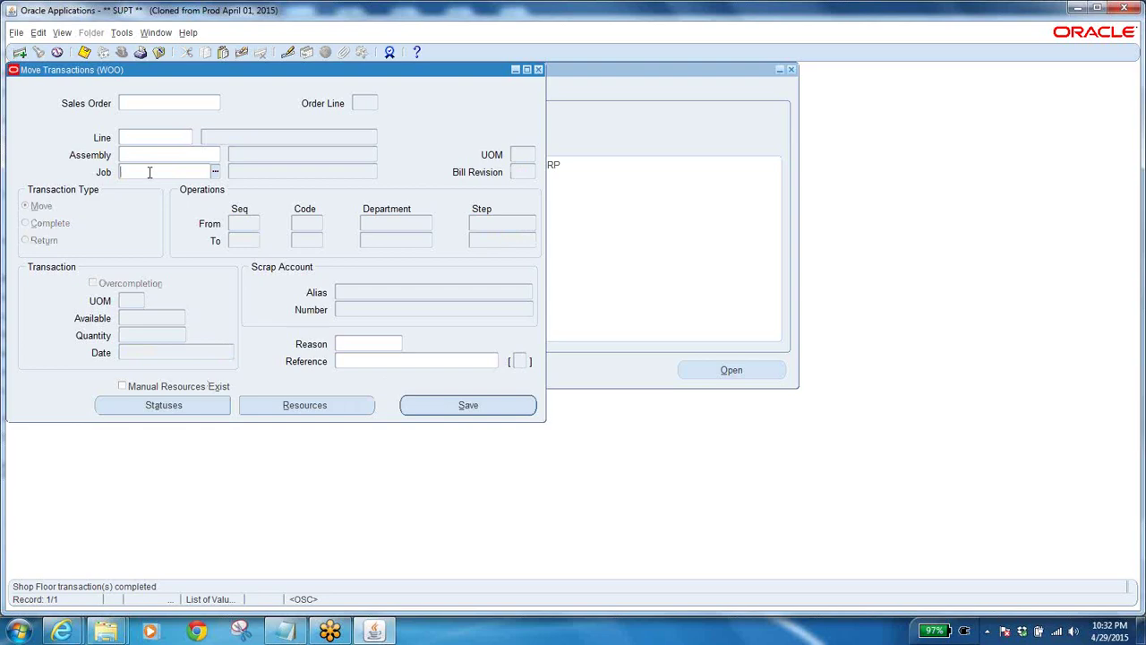
Step: Start another move transaction for job 15677 with operation 20 as the source operation
{"action": "type", "text": "15677"}
{"action": "key", "text": "Tab"}
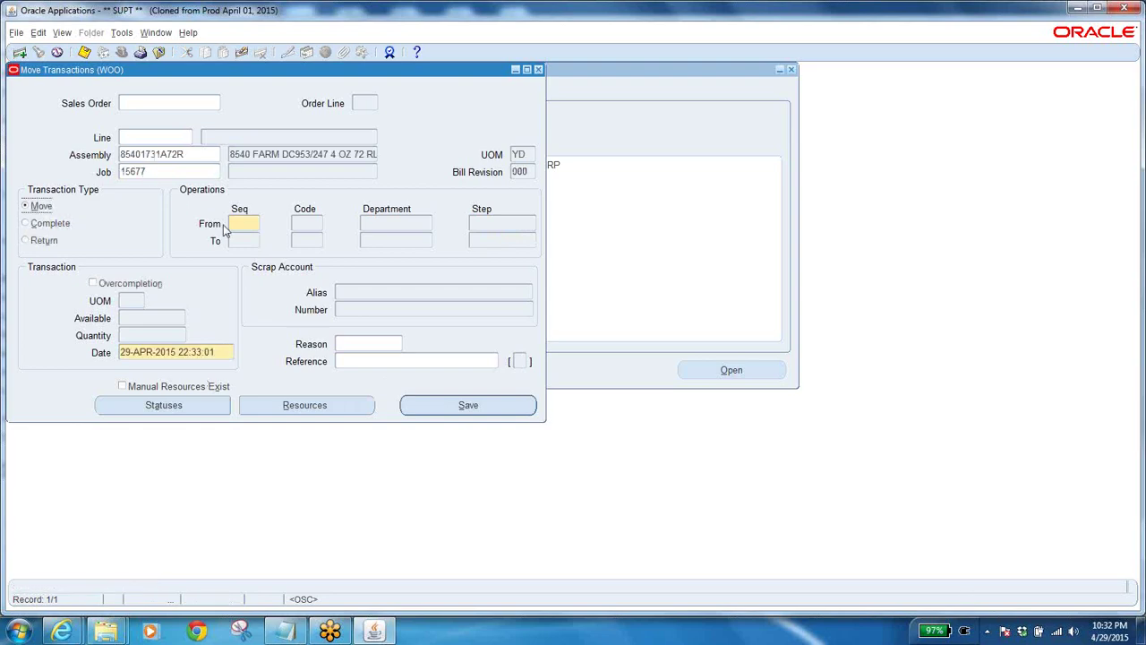
{"action": "left_click", "coordinate": [240, 223]}
{"action": "left_click", "coordinate": [254, 225]}
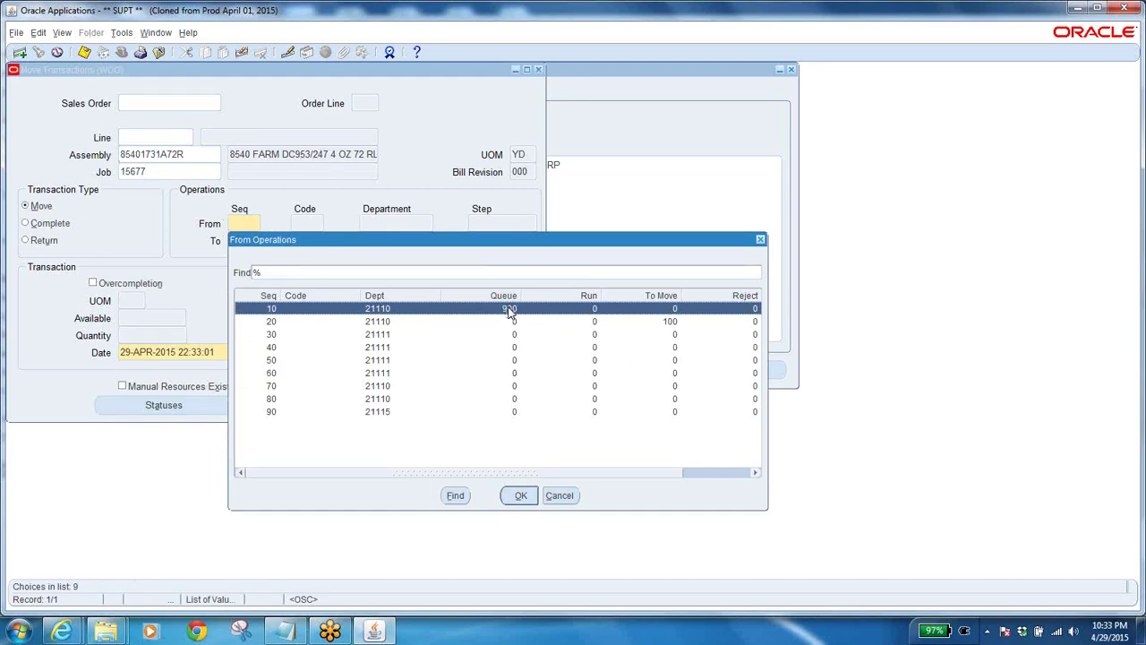
{"action": "left_click", "coordinate": [675, 322]}
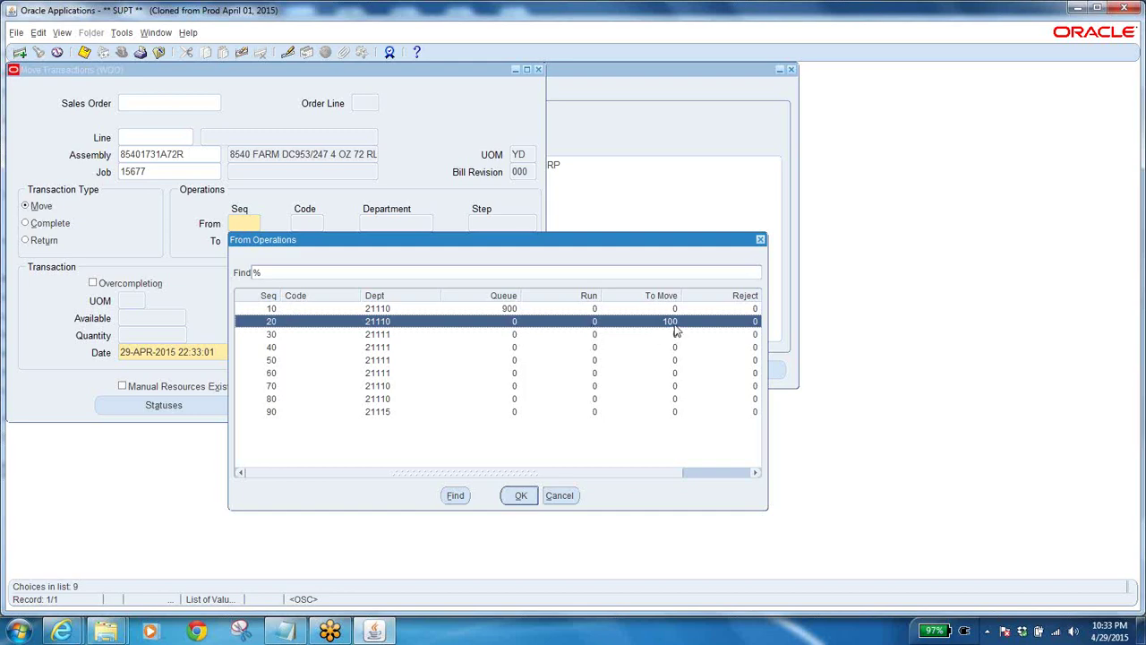
{"action": "left_click", "coordinate": [516, 497]}
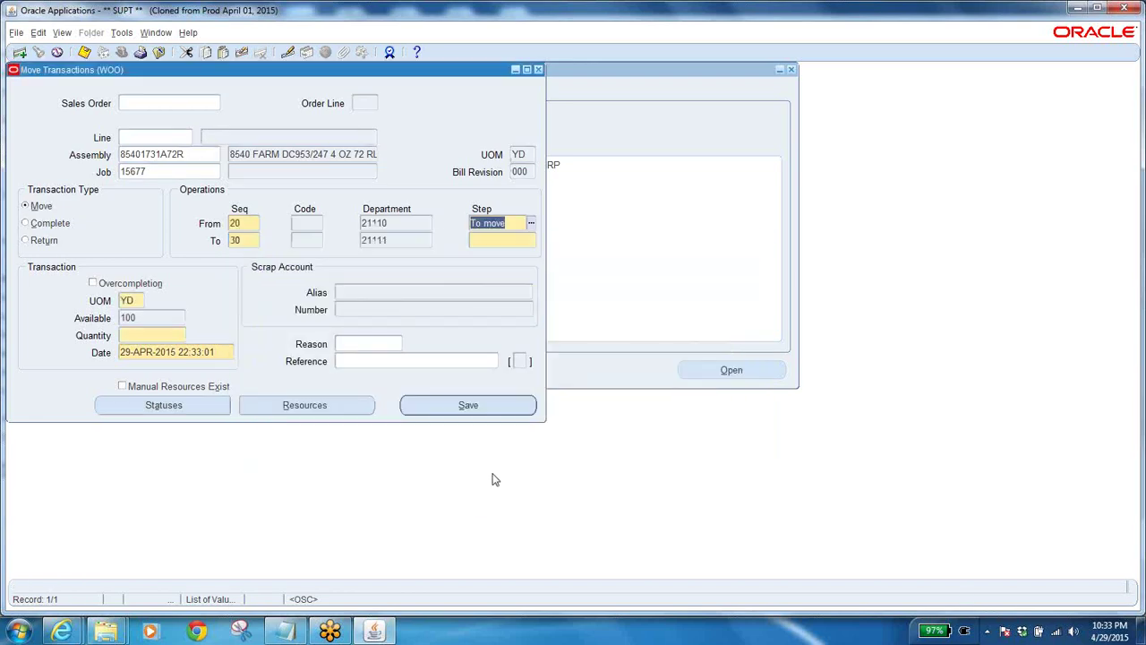
Step: Set the destination step at operation 30 to To move, enter a quantity of 100, and save the transaction
{"action": "left_click", "coordinate": [515, 238]}
{"action": "left_click", "coordinate": [531, 240]}
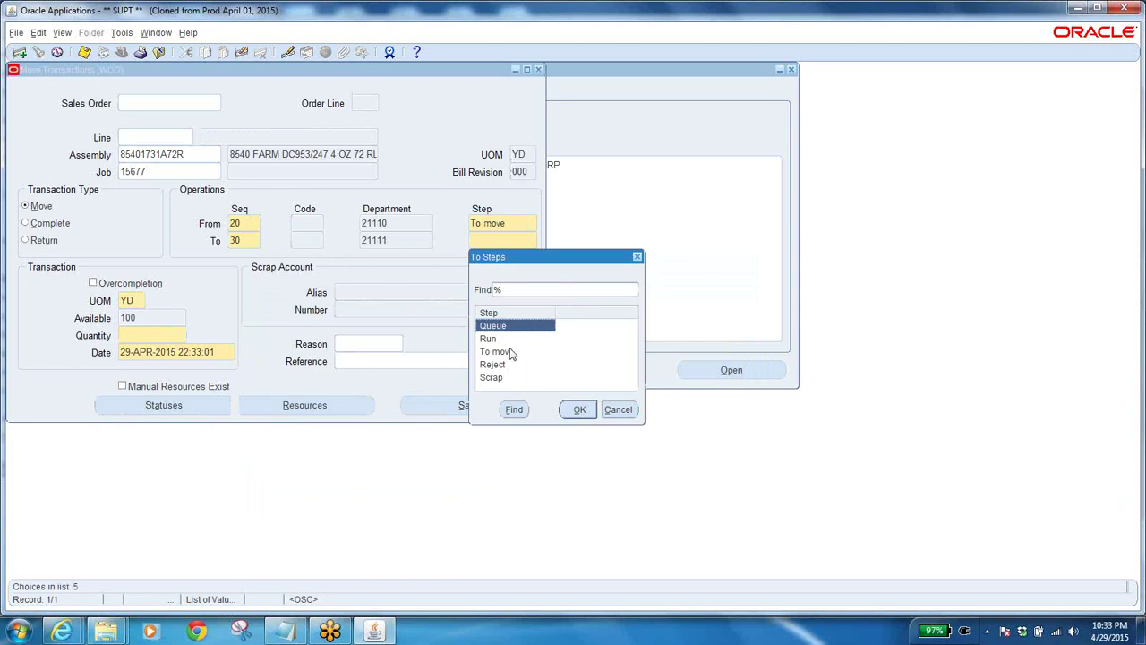
{"action": "left_click", "coordinate": [508, 352]}
{"action": "left_click", "coordinate": [576, 409]}
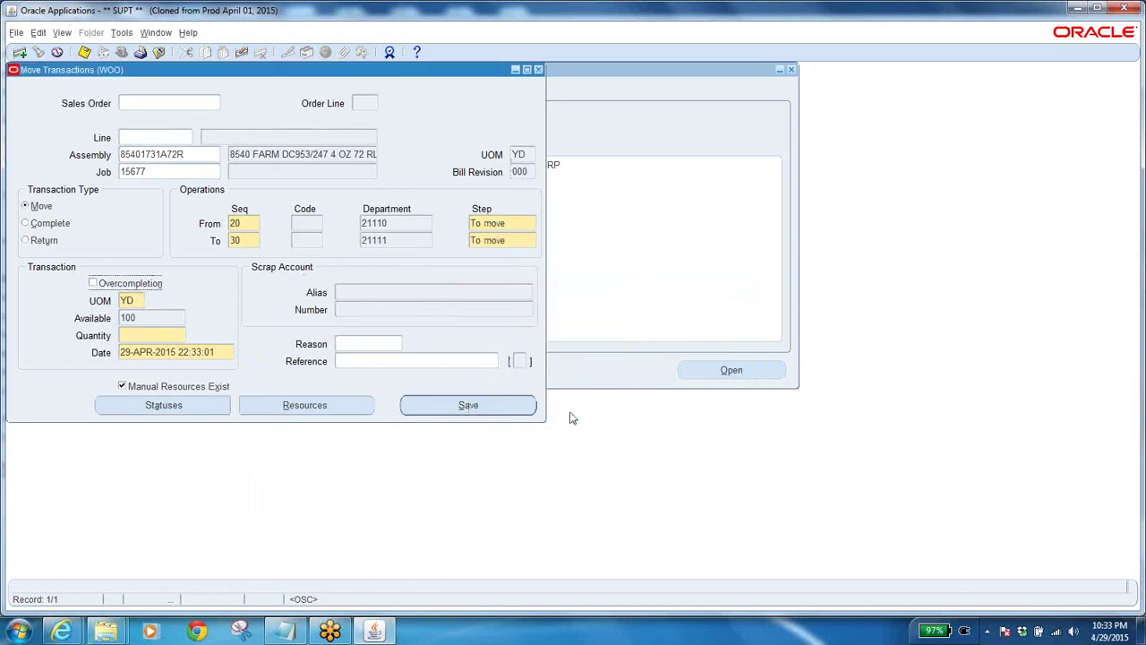
{"action": "left_click", "coordinate": [150, 336]}
{"action": "type", "text": "100"}
{"action": "key", "text": "Tab"}
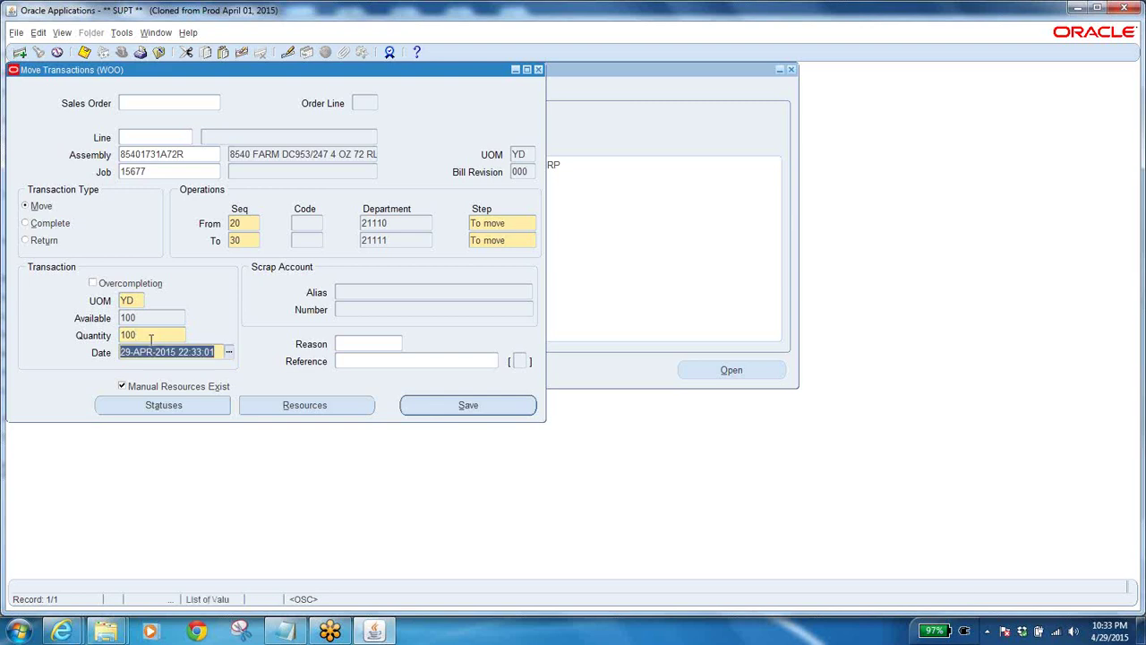
{"action": "left_click", "coordinate": [465, 412]}
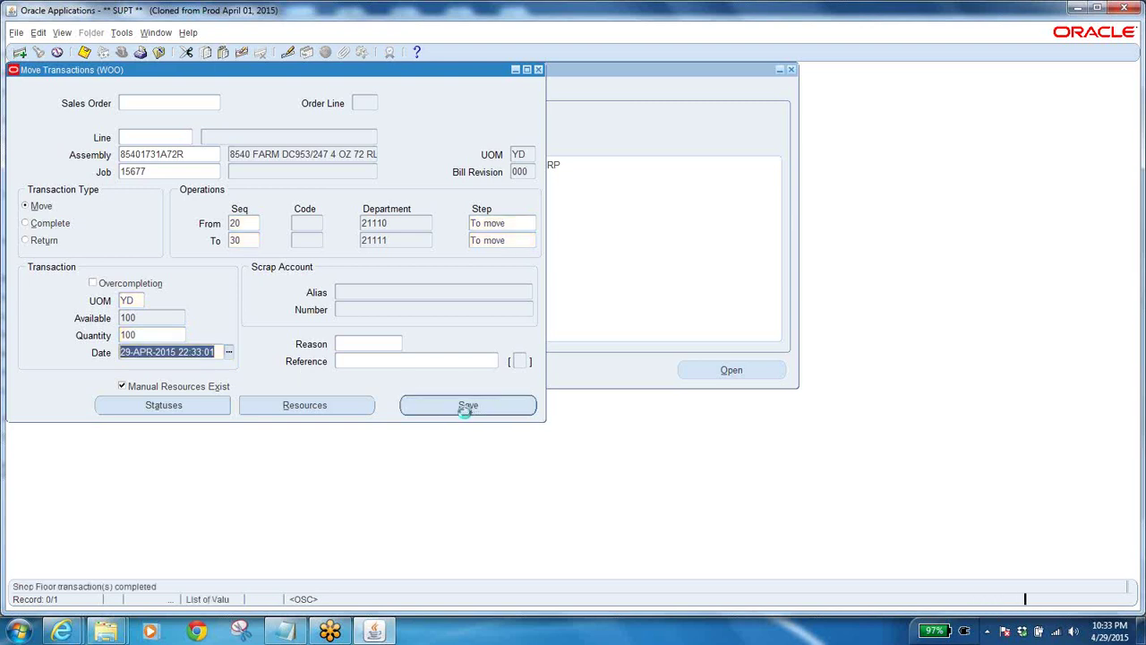
Step: Start a further move transaction for job 15677 with operation 30 as the source operation
{"action": "type", "text": "15677"}
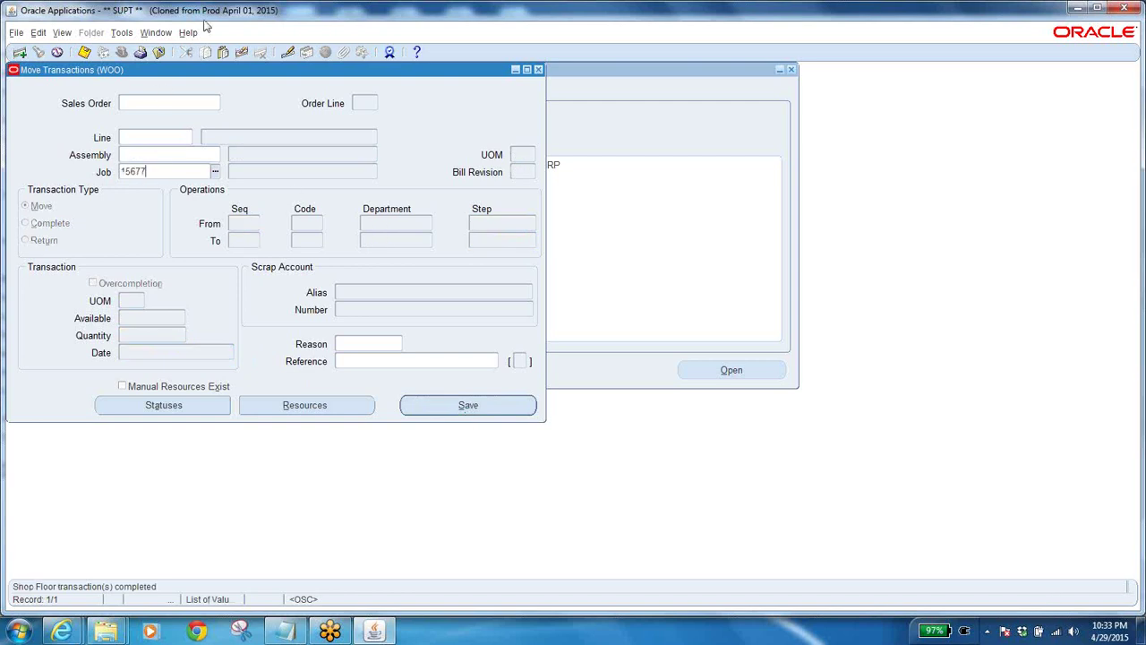
{"action": "key", "text": "Tab"}
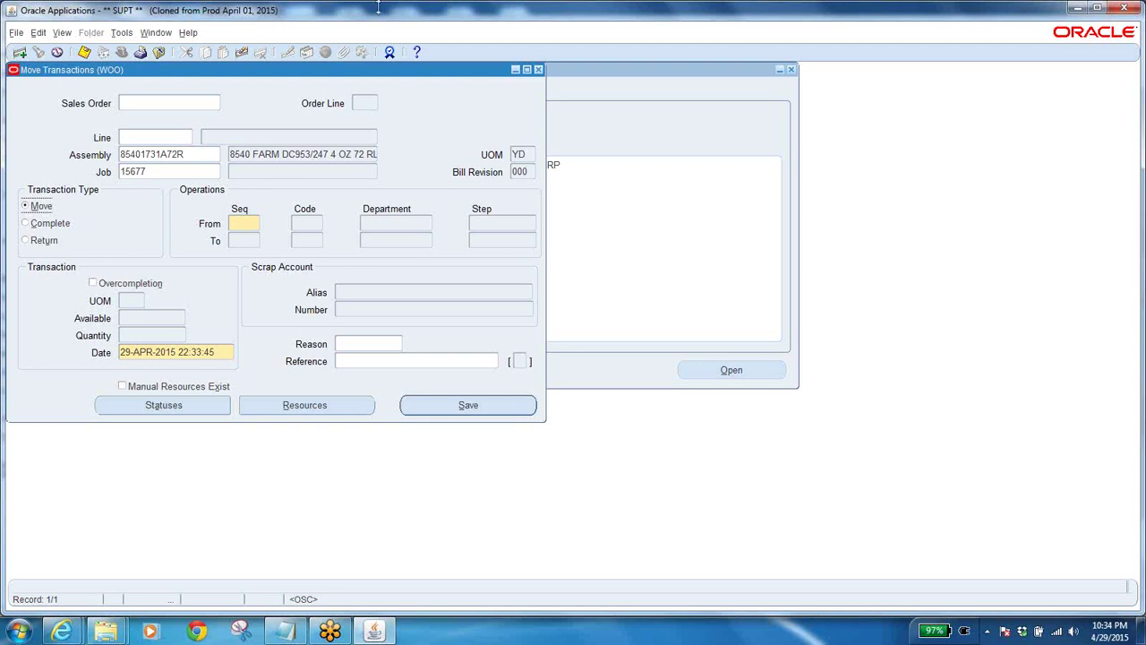
{"action": "left_click", "coordinate": [248, 223]}
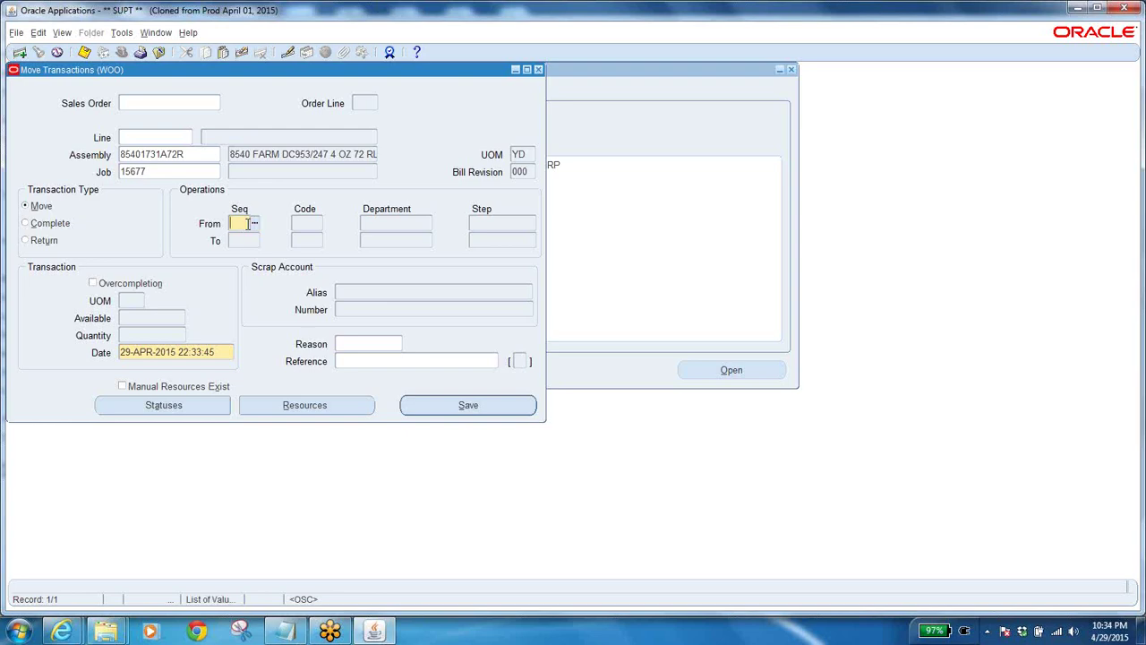
{"action": "left_click", "coordinate": [254, 224]}
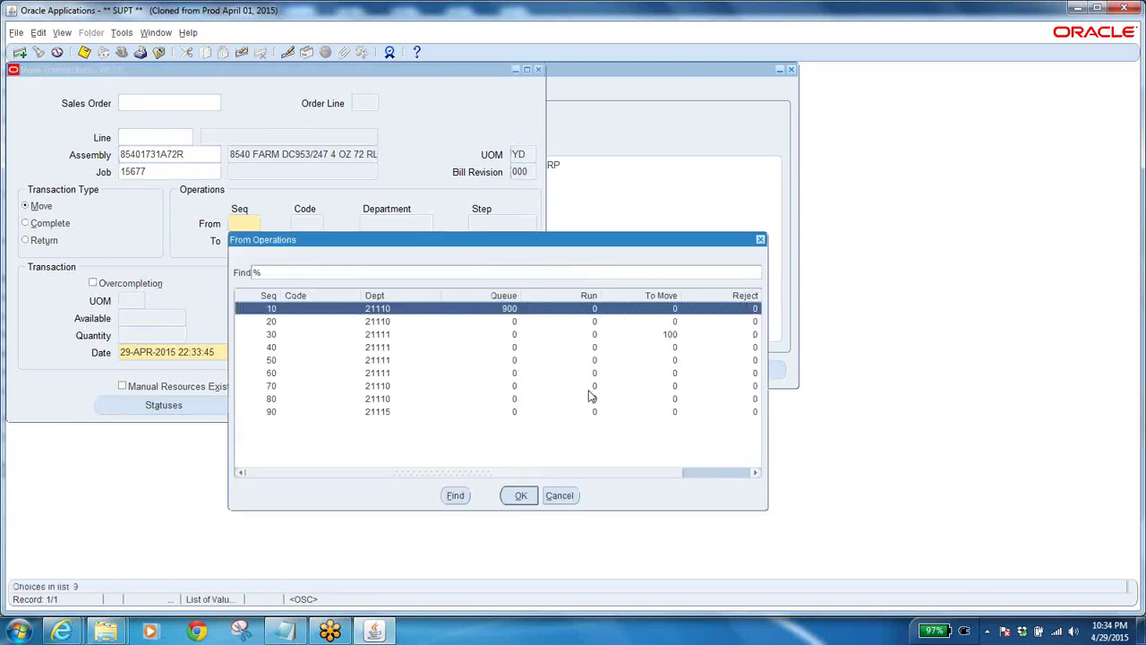
{"action": "left_click", "coordinate": [663, 334]}
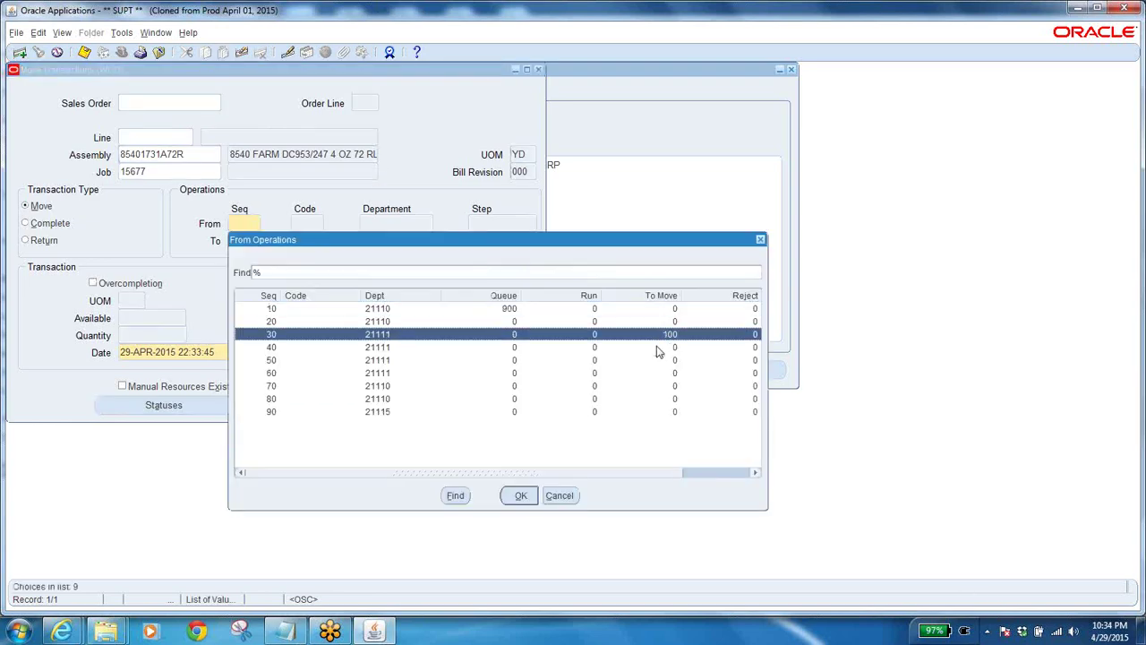
{"action": "left_click", "coordinate": [519, 495]}
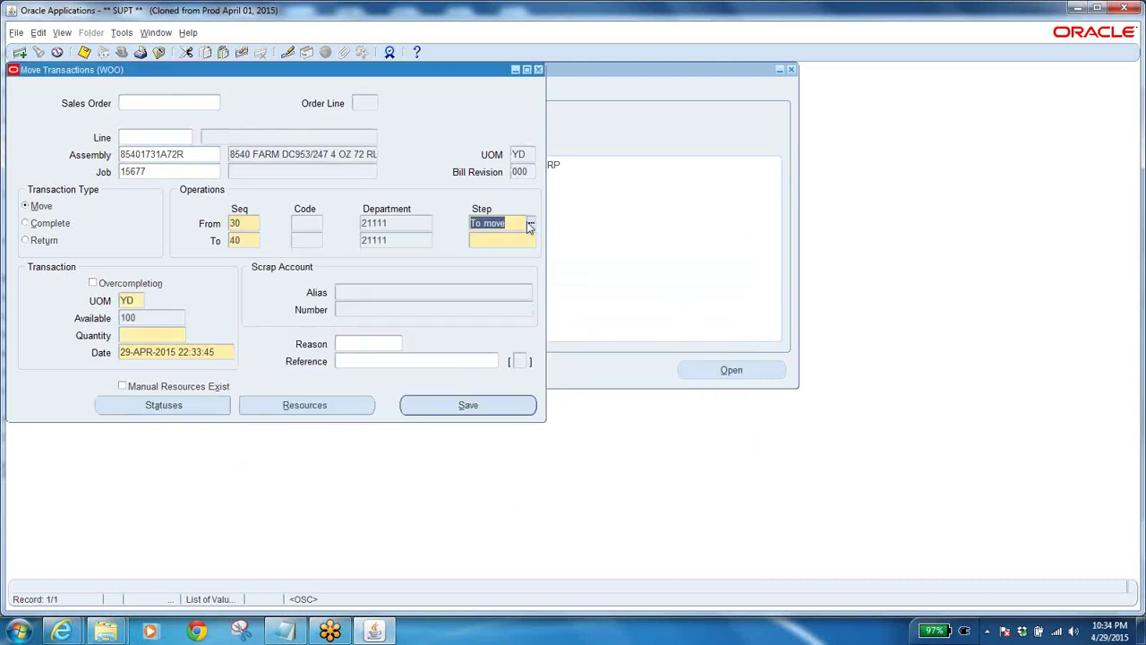
Step: Select To move as the source step of operation 30 and Run as the destination step of operation 40
{"action": "left_click", "coordinate": [530, 223]}
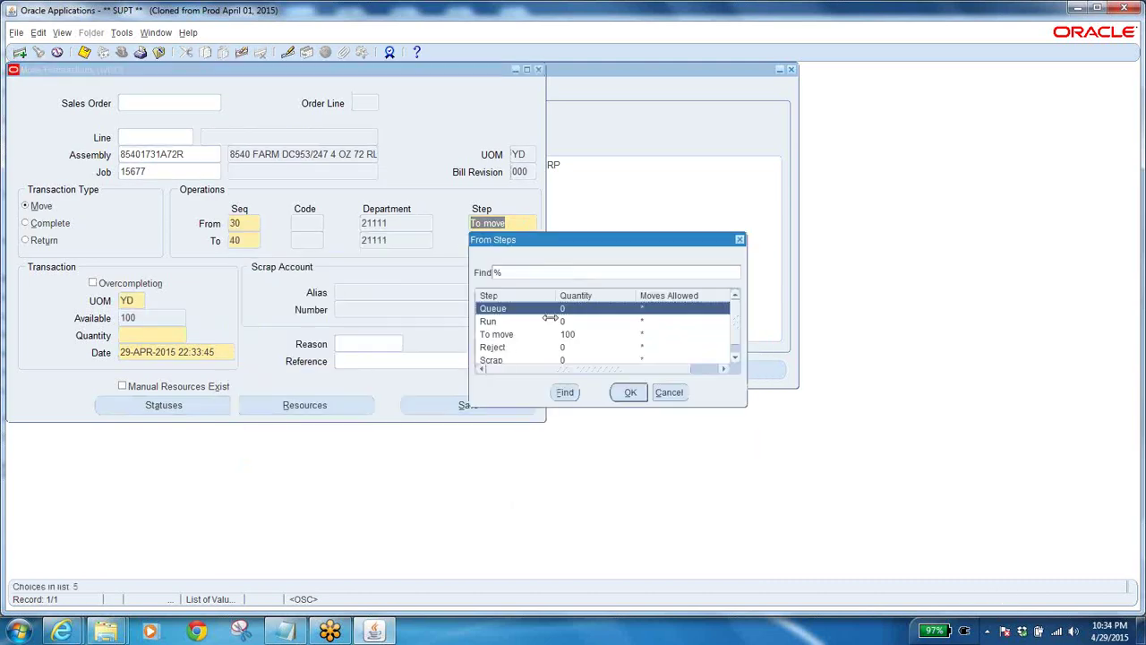
{"action": "left_click", "coordinate": [561, 322]}
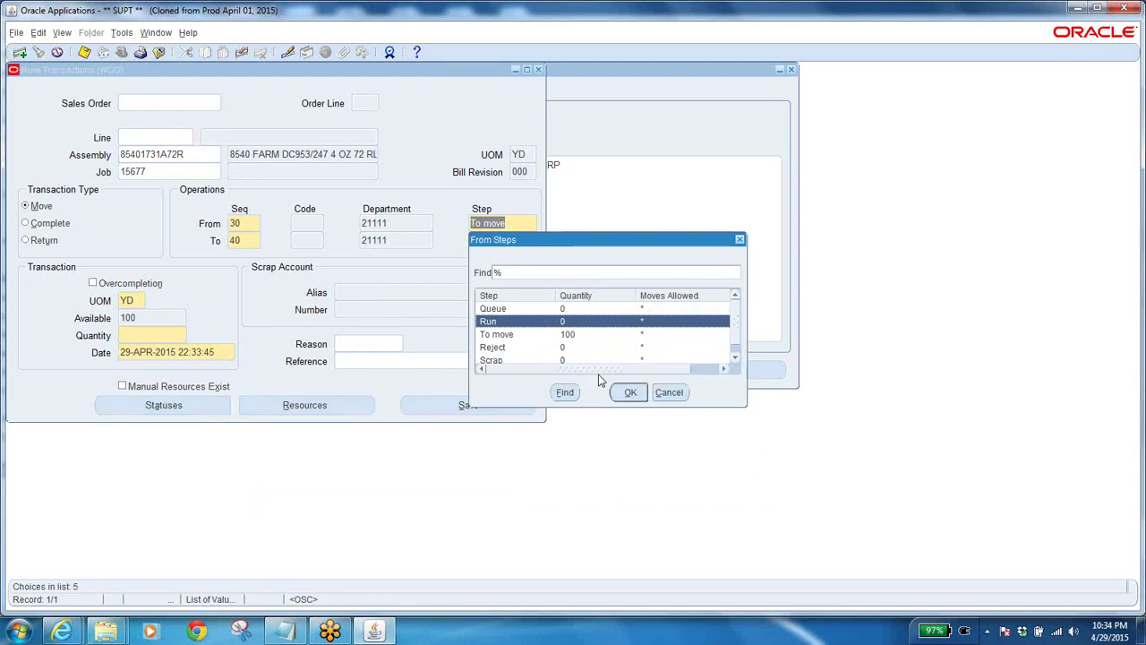
{"action": "left_click", "coordinate": [555, 334]}
{"action": "left_click", "coordinate": [630, 392]}
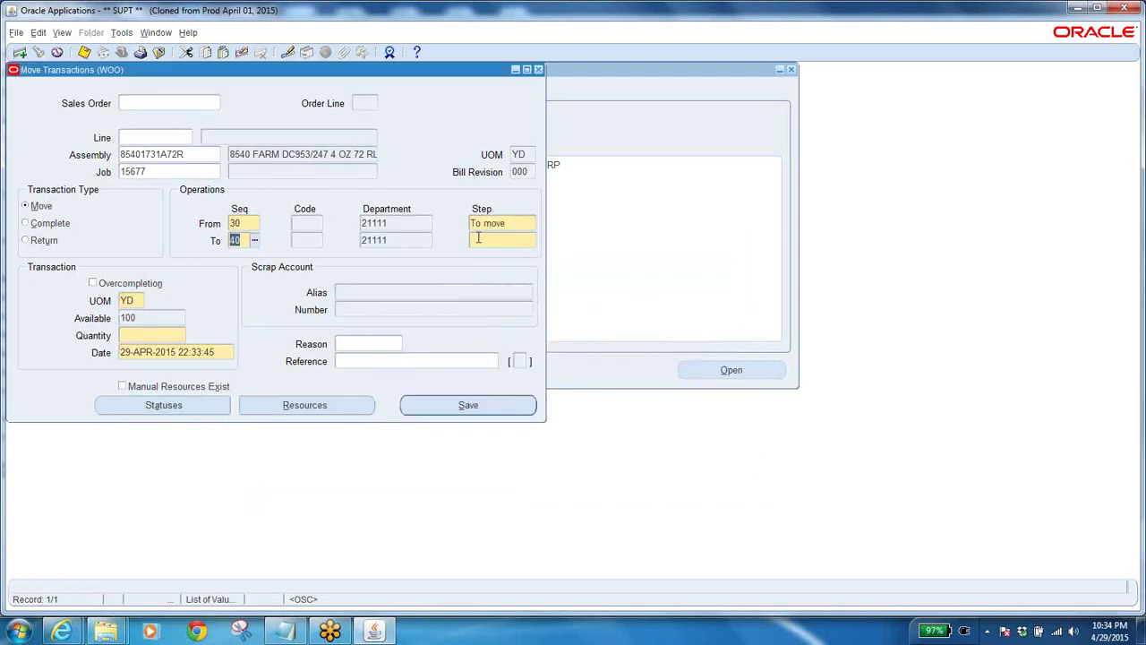
{"action": "left_click", "coordinate": [500, 241]}
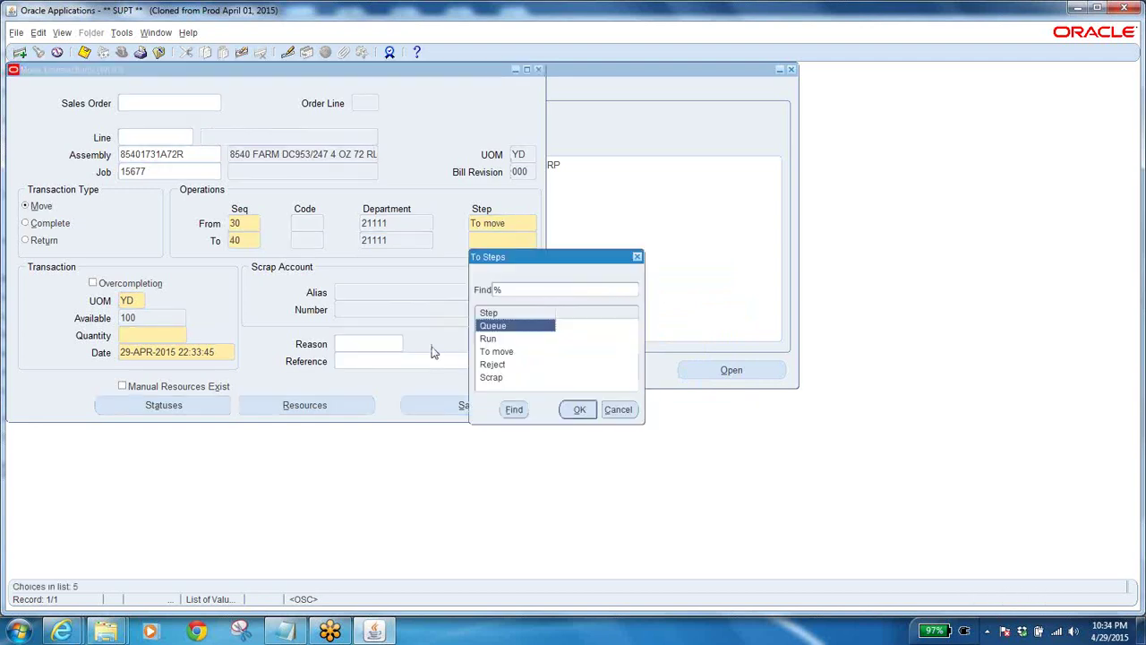
{"action": "left_click", "coordinate": [512, 341]}
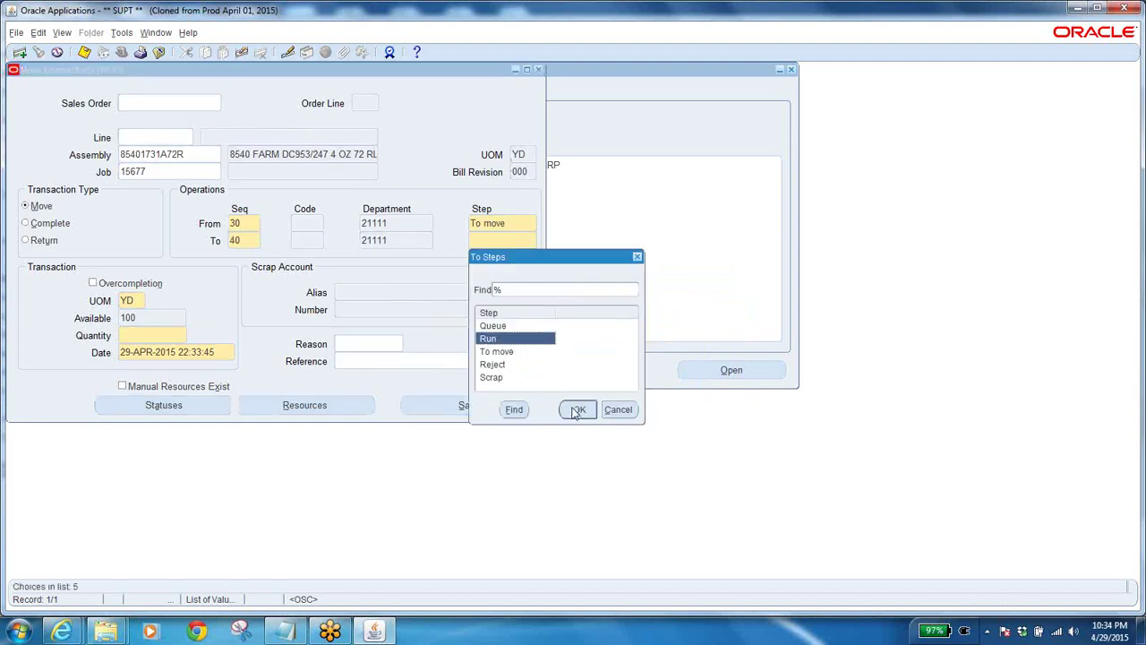
{"action": "left_click", "coordinate": [578, 409]}
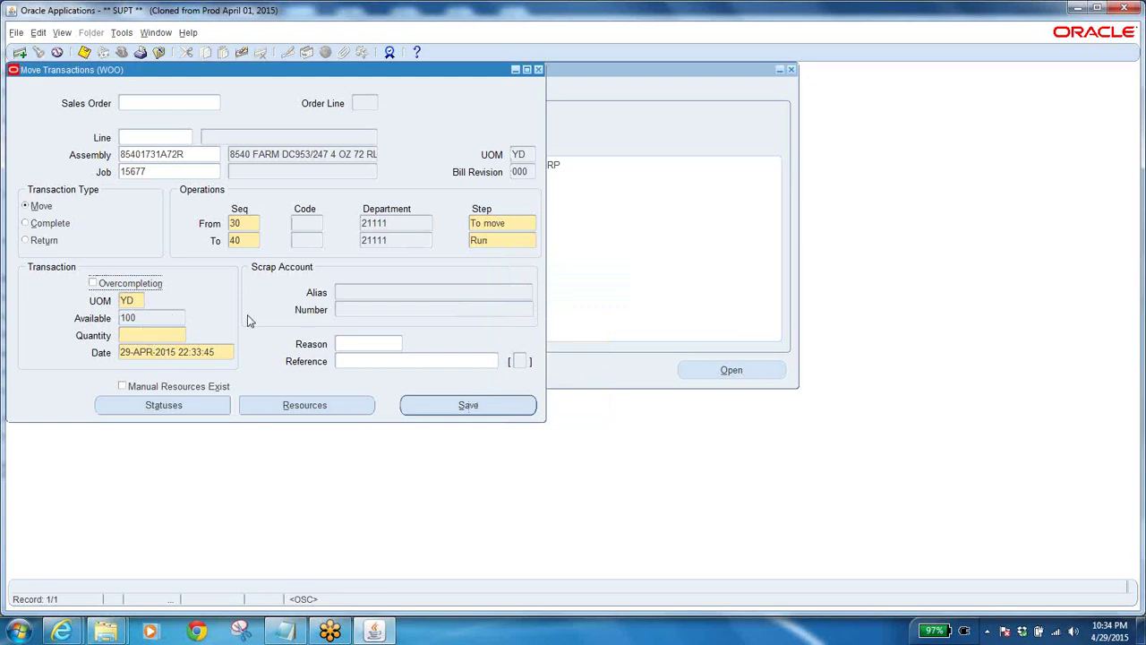
Step: Enter a quantity of 100 for the move from operation 30 to operation 40 and save the transaction
{"action": "left_click", "coordinate": [492, 240]}
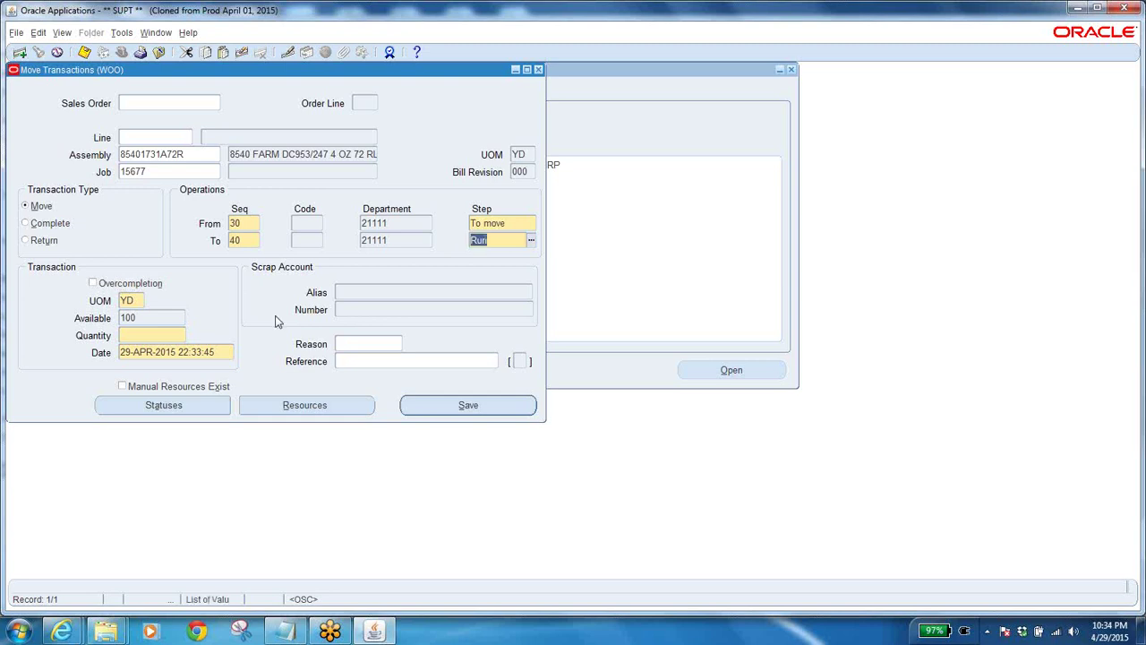
{"action": "key", "text": "Tab"}
{"action": "key", "text": "Tab"}
{"action": "key", "text": "Tab"}
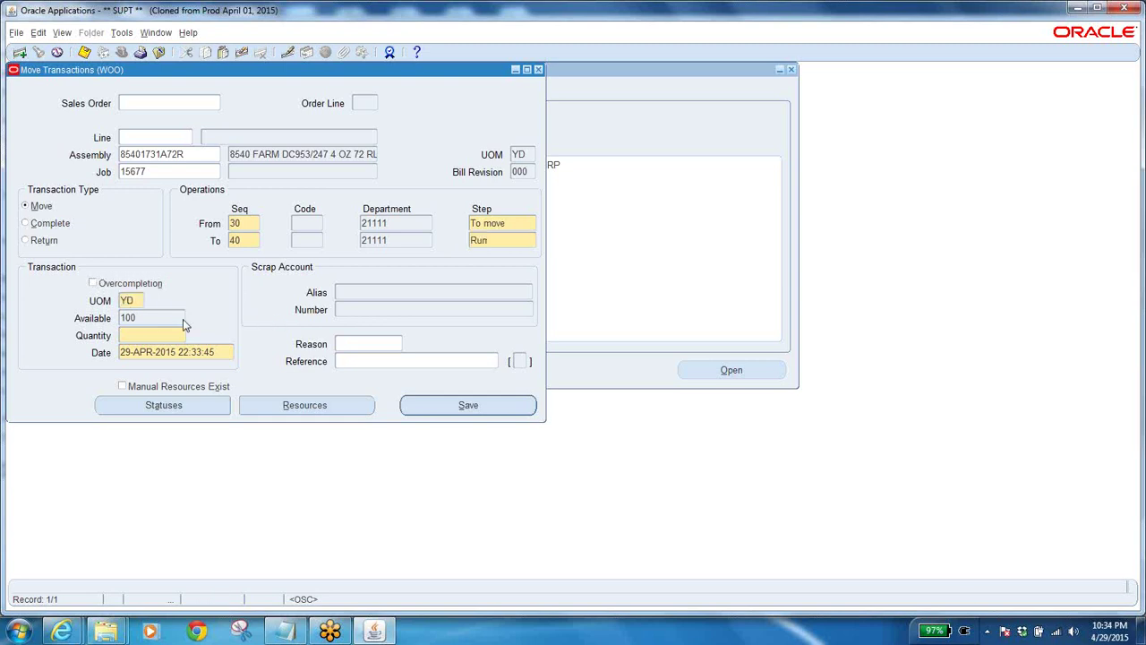
{"action": "type", "text": "100"}
{"action": "key", "text": "Tab"}
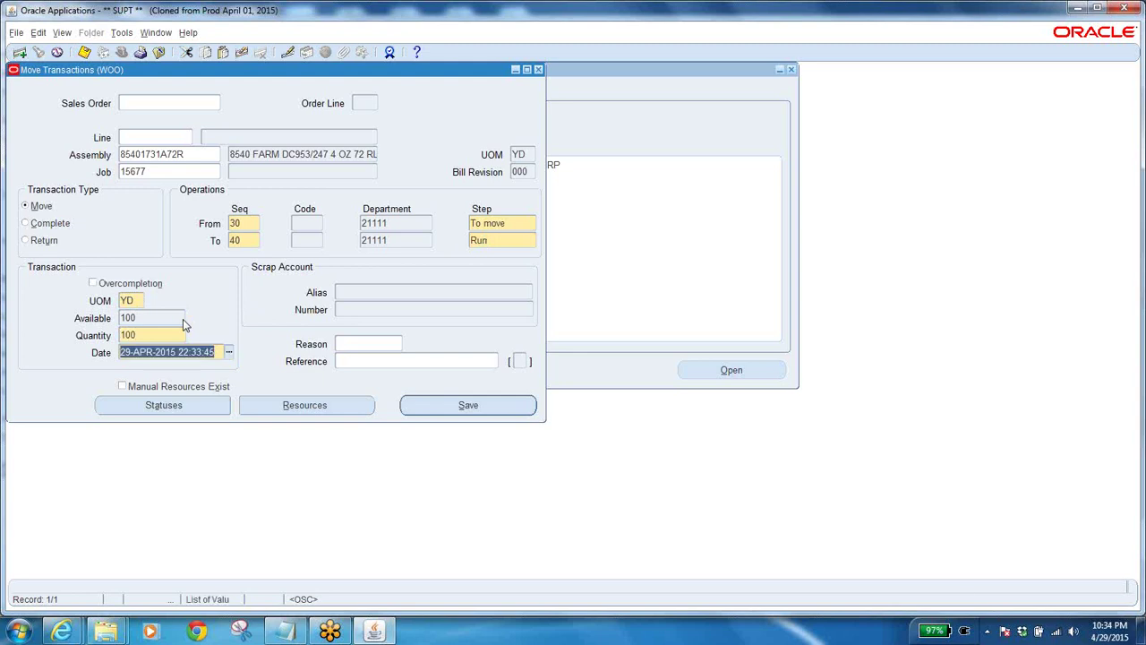
{"action": "key", "text": "ctrl+s"}
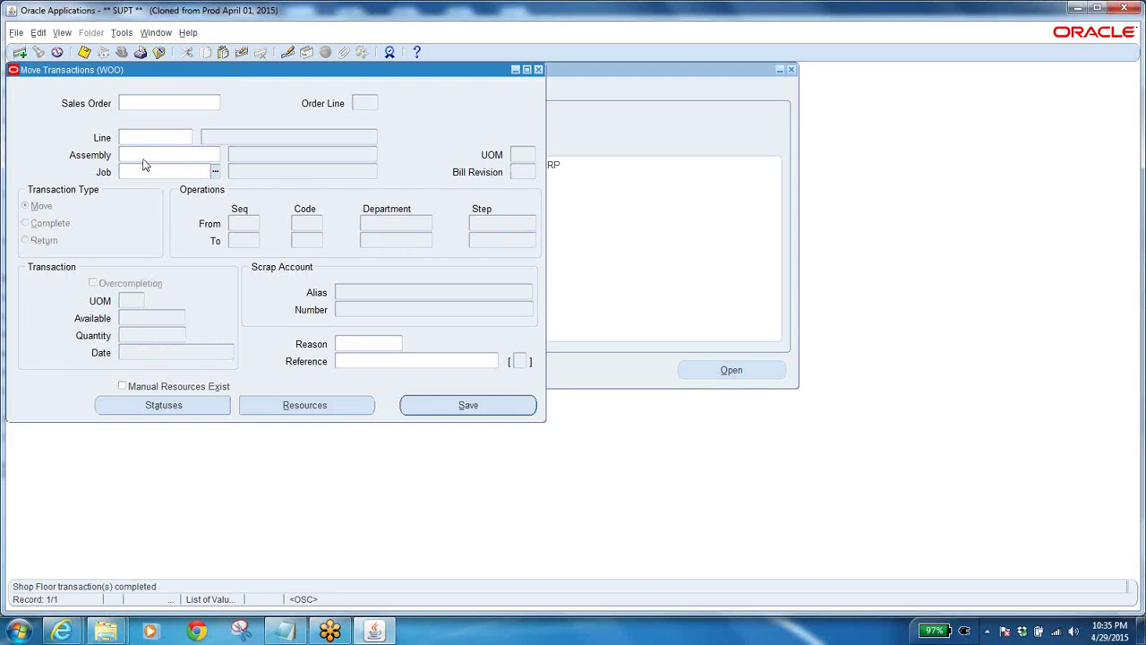
Step: Start a move transaction for job 15677 with the Run step of operation 40 as the source
{"action": "type", "text": "15677"}
{"action": "key", "text": "Tab"}
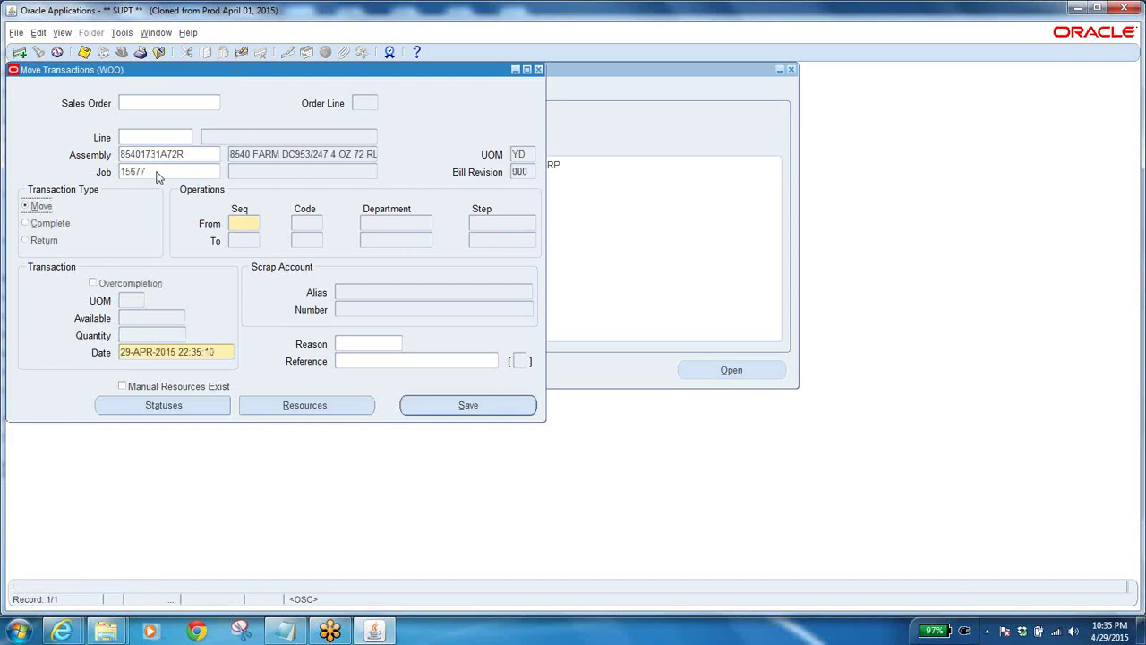
{"action": "left_click", "coordinate": [249, 224]}
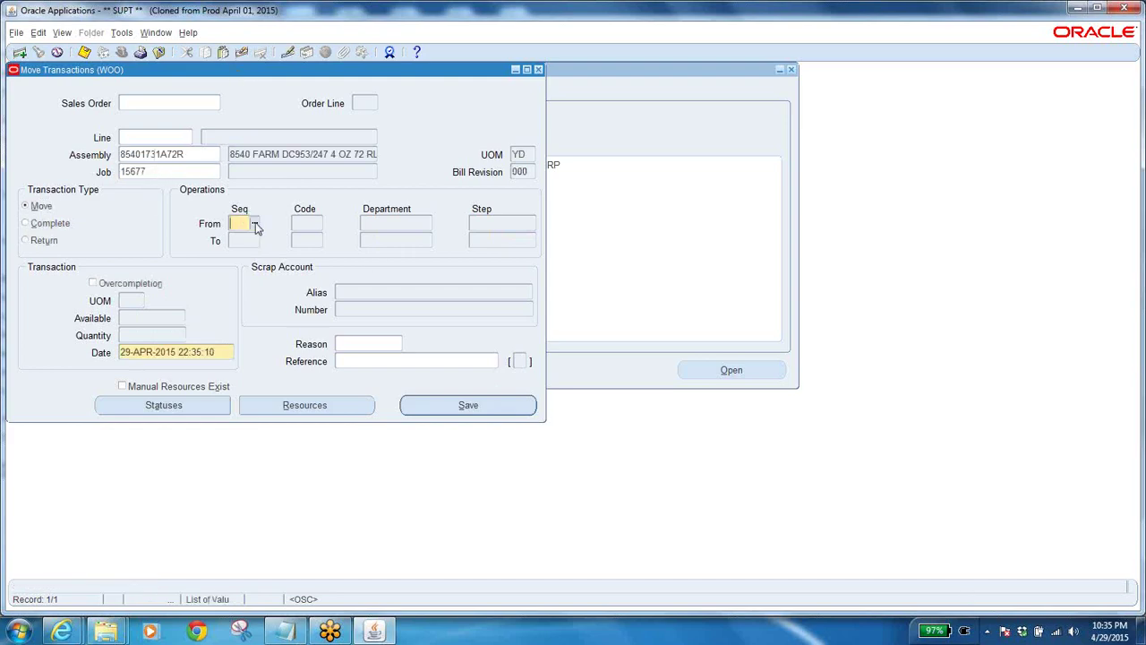
{"action": "left_click", "coordinate": [255, 223]}
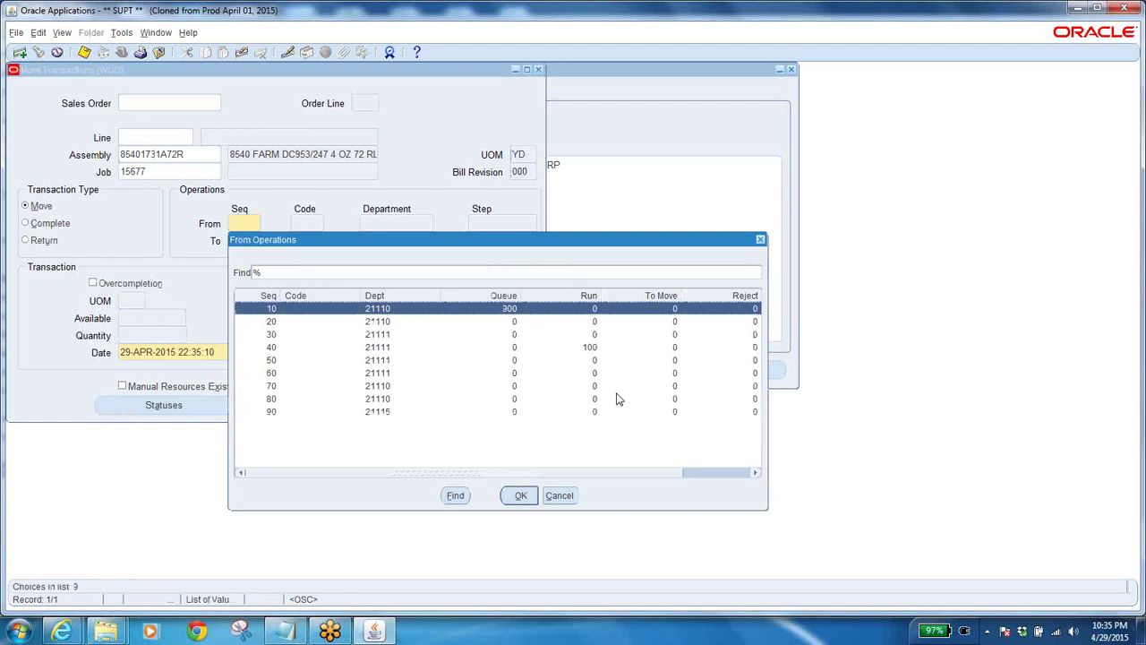
{"action": "left_click", "coordinate": [592, 351]}
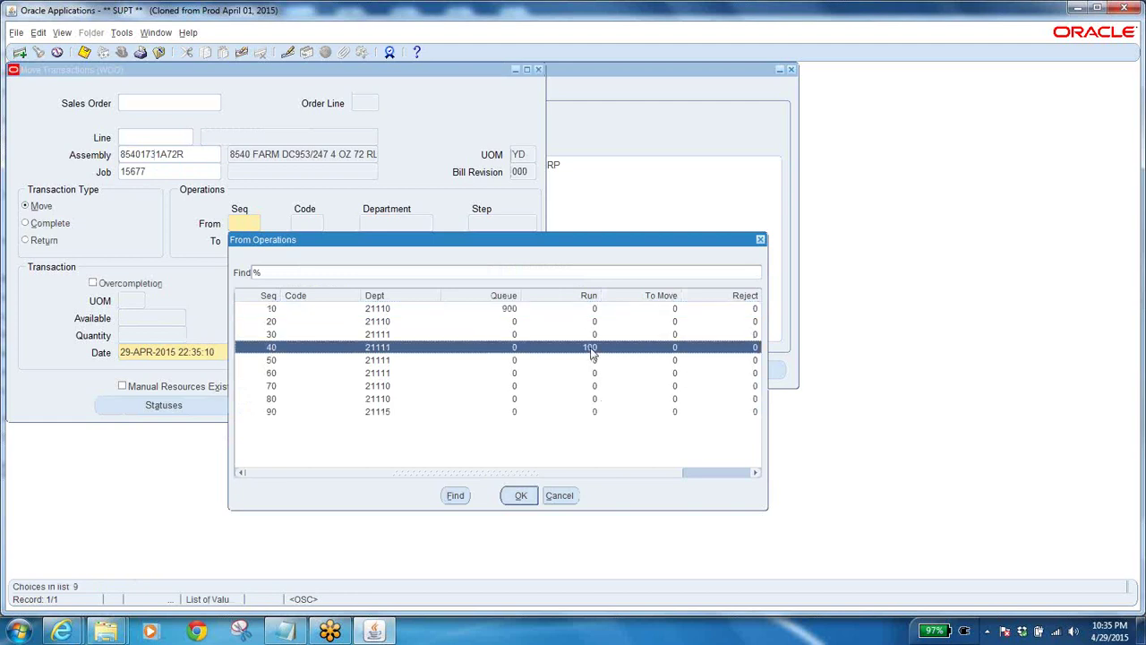
{"action": "left_click", "coordinate": [520, 493]}
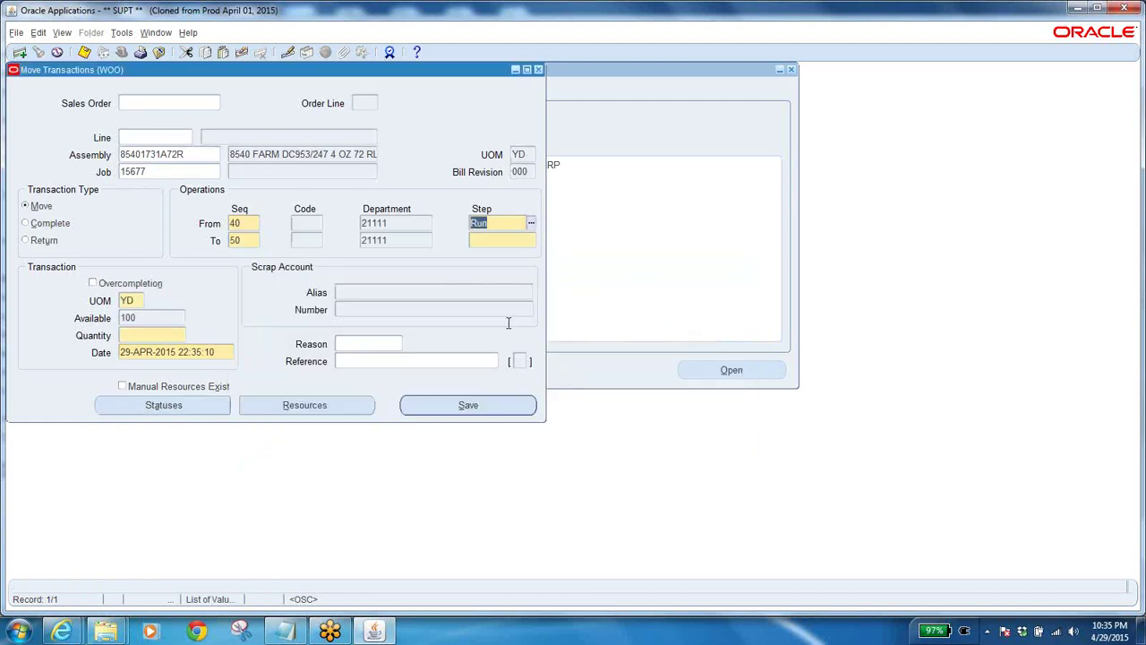
Step: Set the destination of the move to operation 40 with To move as its step
{"action": "left_click", "coordinate": [249, 240]}
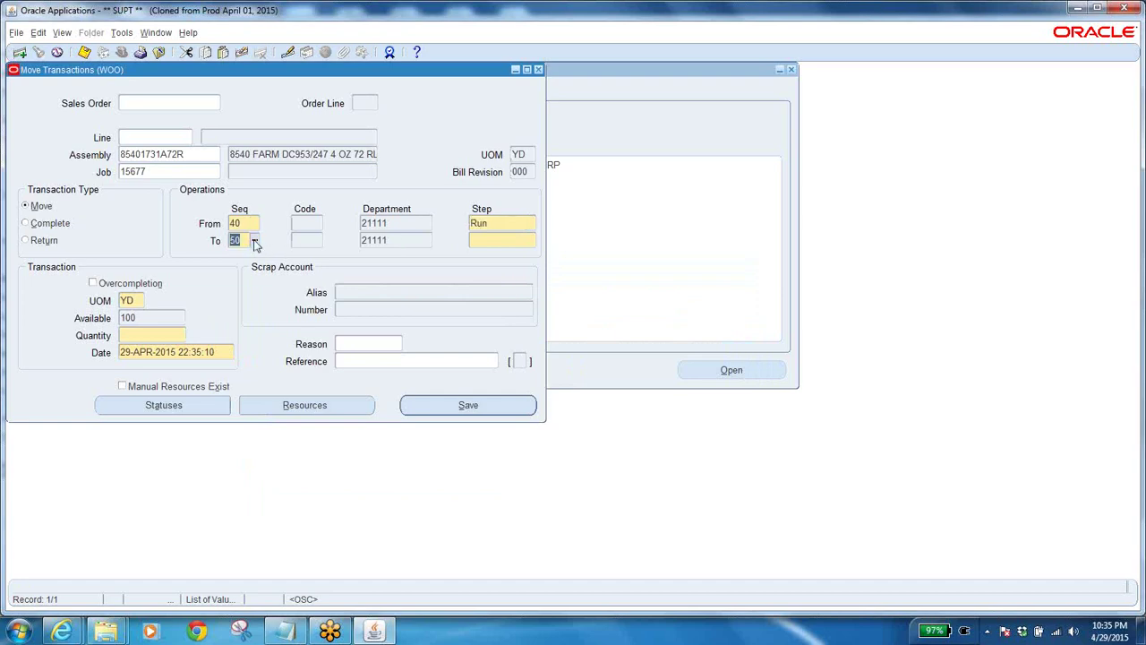
{"action": "left_click", "coordinate": [254, 240]}
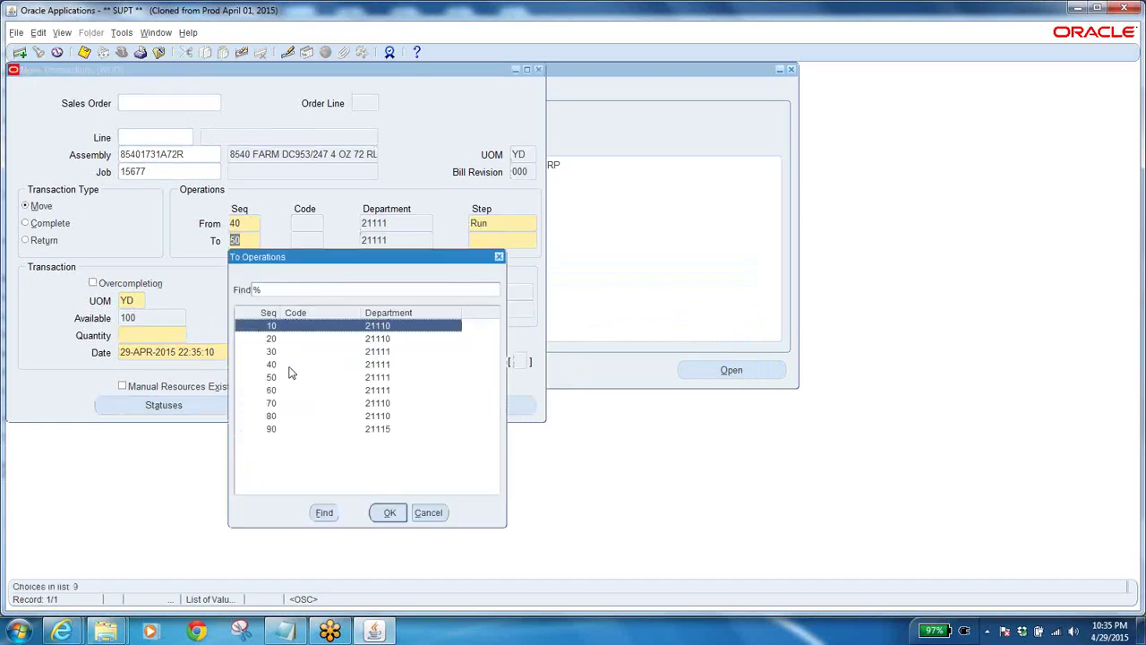
{"action": "left_click", "coordinate": [289, 367]}
{"action": "left_click", "coordinate": [391, 514]}
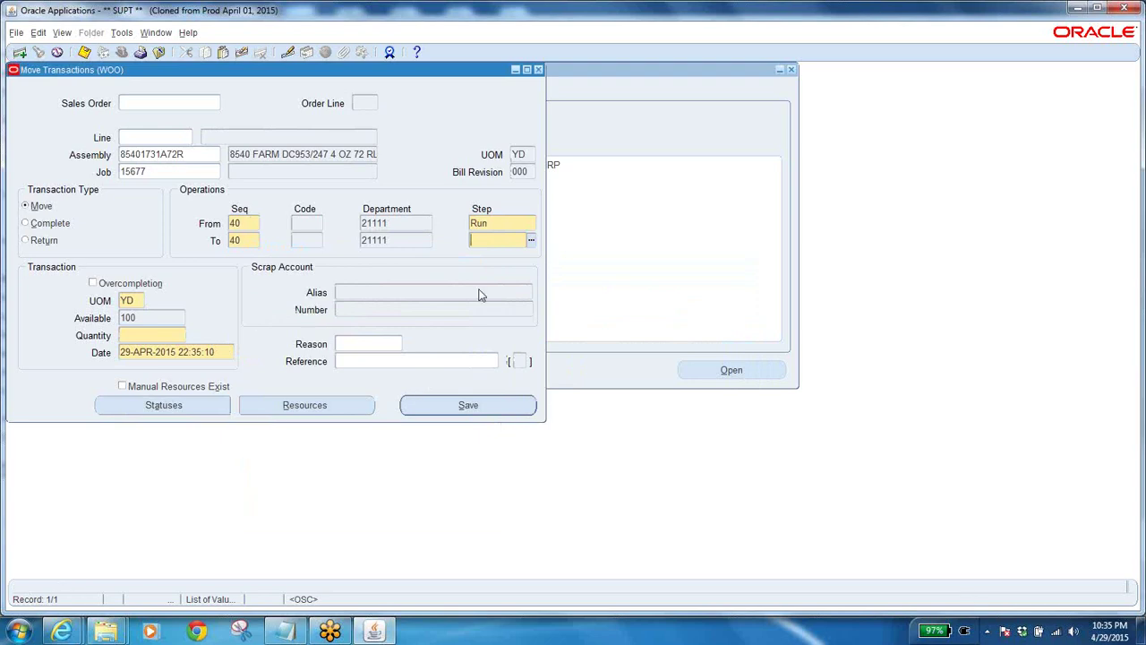
{"action": "left_click", "coordinate": [530, 241]}
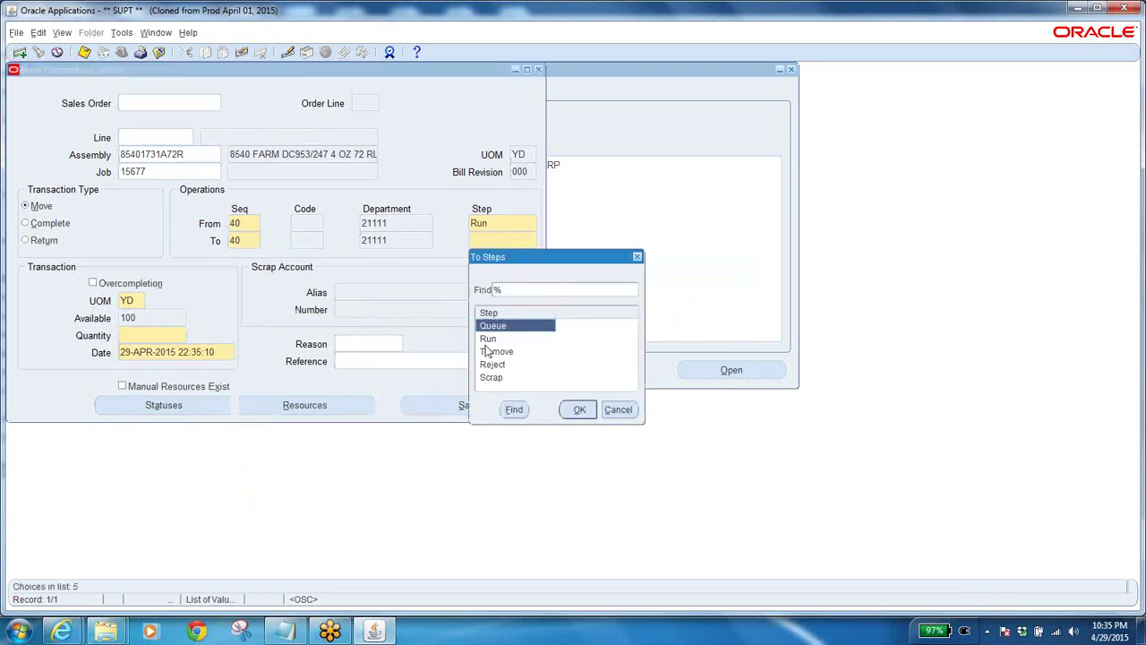
{"action": "left_click", "coordinate": [502, 351]}
{"action": "left_click", "coordinate": [580, 409]}
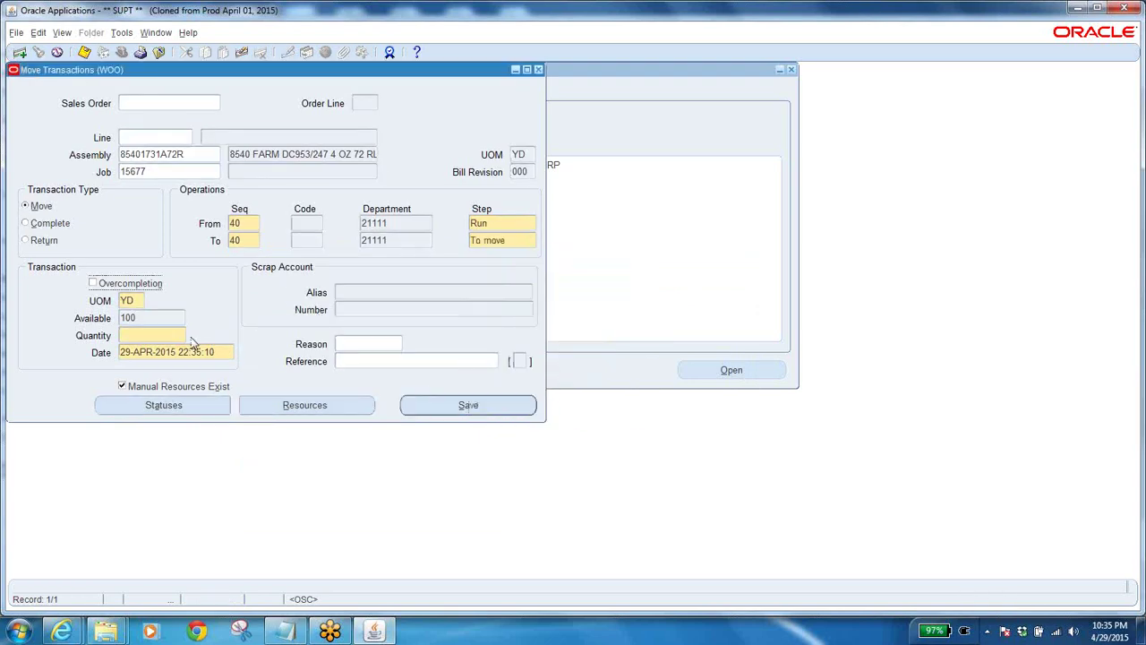
Step: Enter a quantity of 100 for the move within operation 40 and save the transaction
{"action": "left_click", "coordinate": [173, 334]}
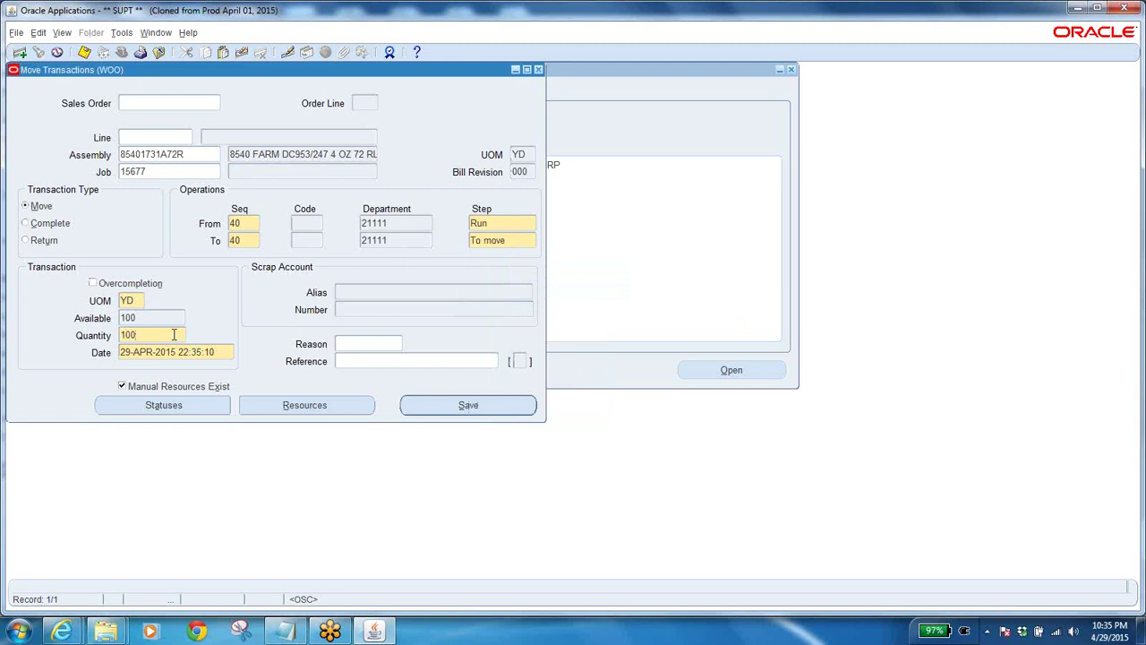
{"action": "key", "text": "Tab"}
{"action": "key", "text": "ctrl+s"}
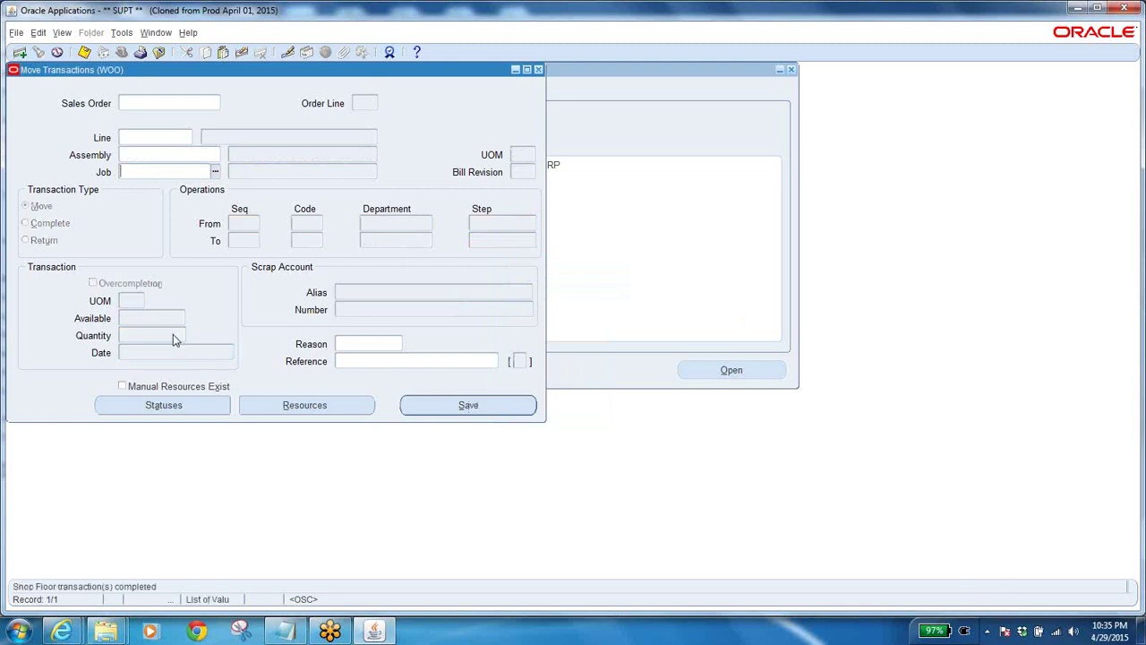
Step: Start another move transaction for job 15677 with the To move step of operation 40 as the source
{"action": "type", "text": "15677"}
{"action": "key", "text": "Tab"}
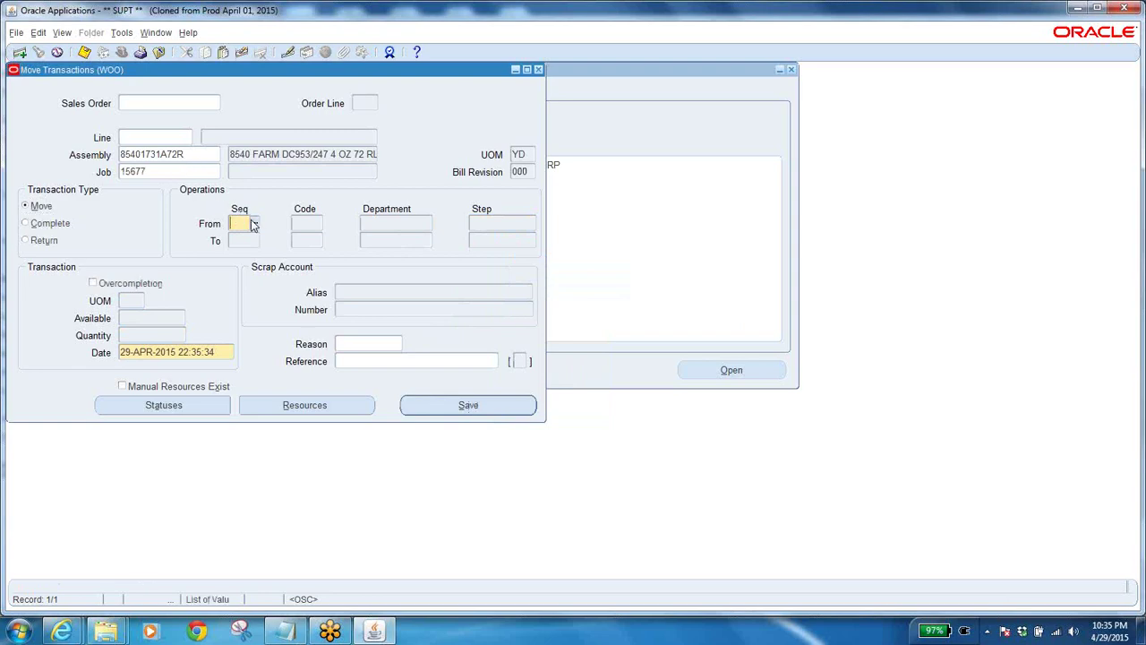
{"action": "left_click", "coordinate": [254, 223]}
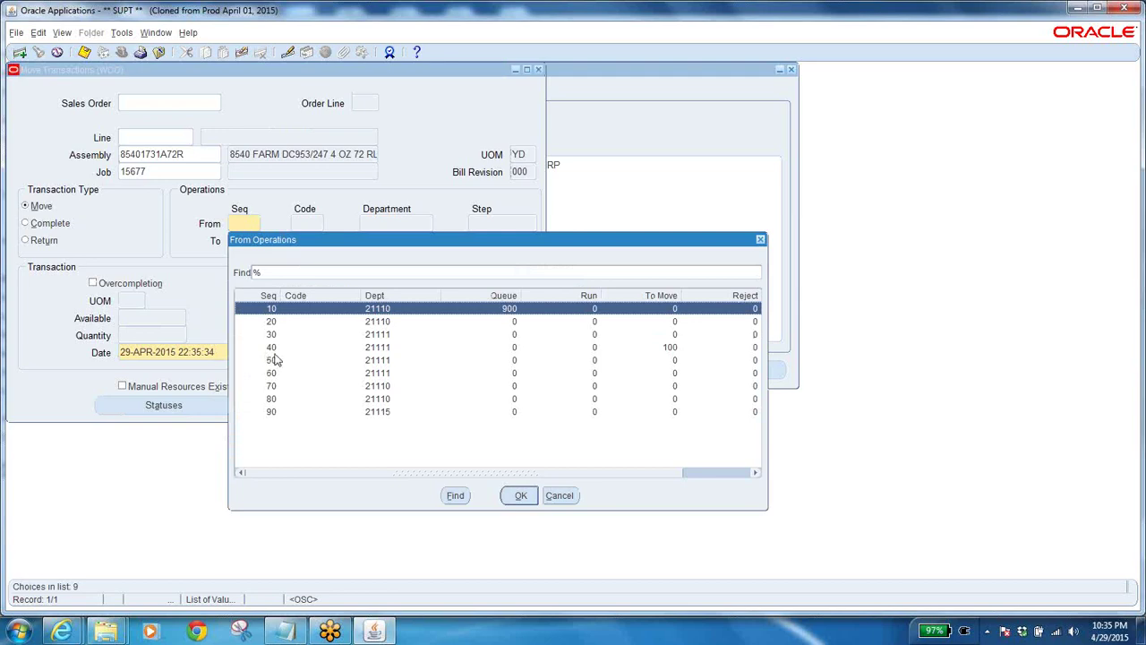
{"action": "left_click", "coordinate": [313, 347]}
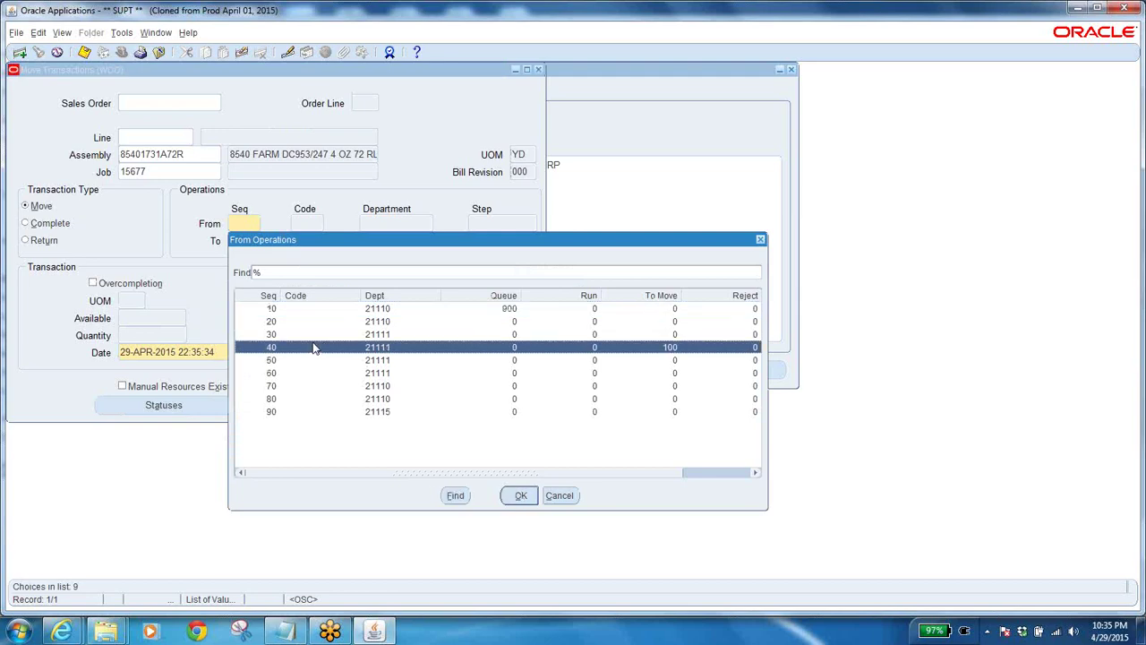
{"action": "left_click", "coordinate": [521, 494]}
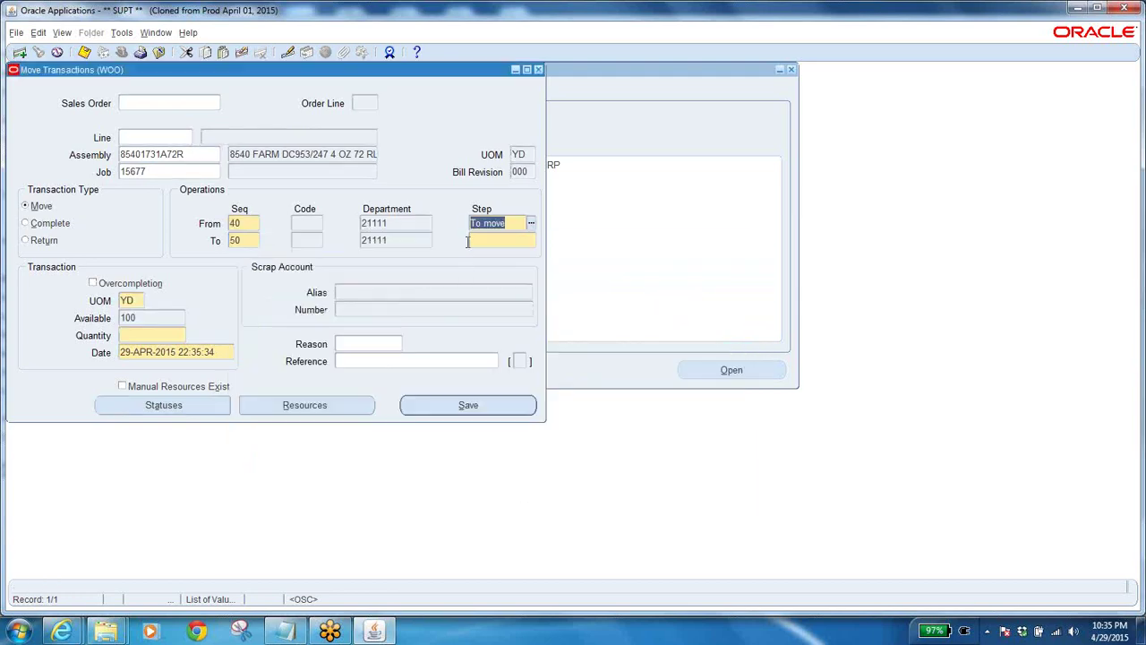
Step: Set the destination step at operation 50 to Reject, enter a quantity of 25, and save the transaction
{"action": "left_click", "coordinate": [245, 240]}
{"action": "left_click", "coordinate": [492, 242]}
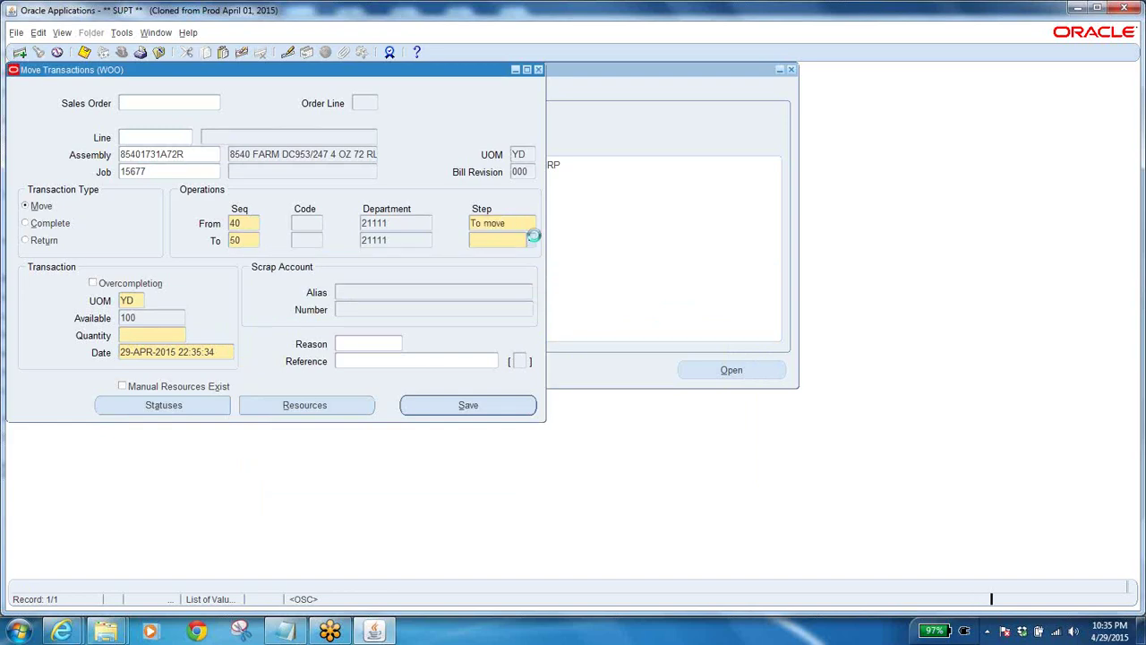
{"action": "left_click", "coordinate": [530, 240]}
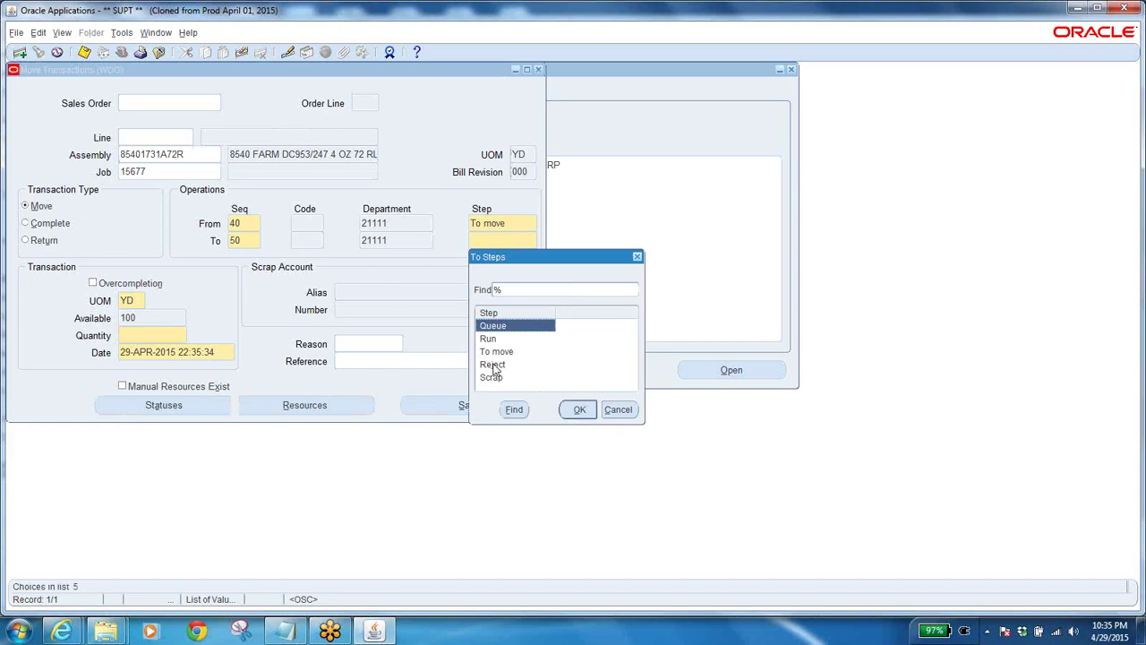
{"action": "left_click", "coordinate": [493, 365]}
{"action": "left_click", "coordinate": [579, 410]}
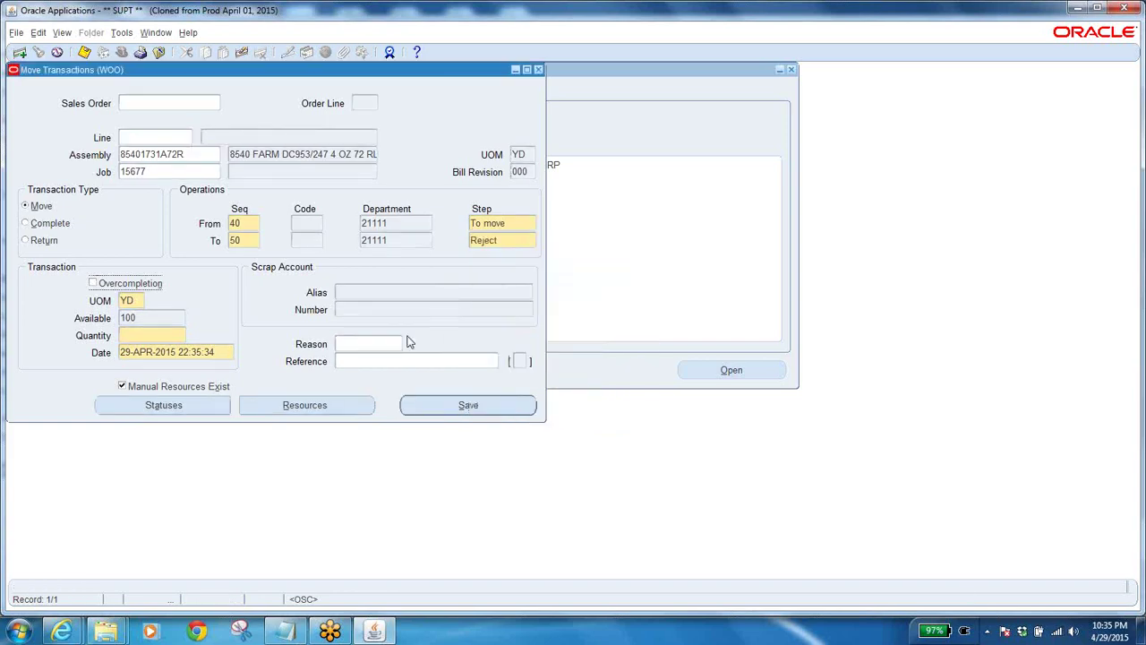
{"action": "left_click", "coordinate": [149, 335]}
{"action": "type", "text": "25"}
{"action": "key", "text": "Tab"}
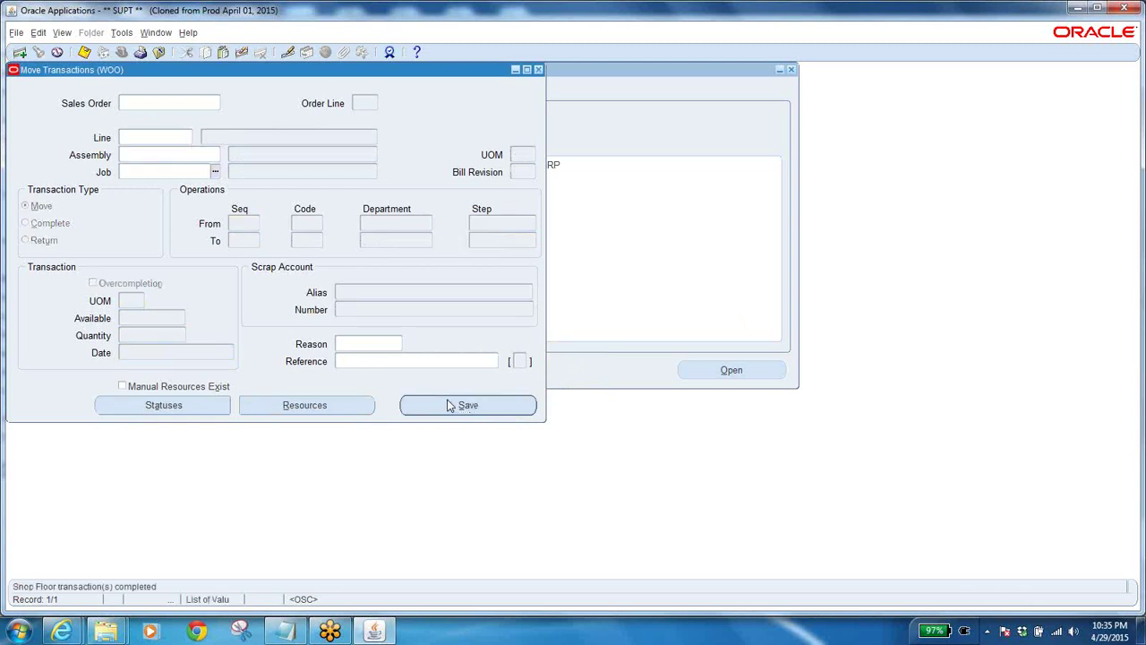
Step: Start a move transaction for job 15677 with the rejected quantity at operation 50 as the source
{"action": "type", "text": "15677"}
{"action": "key", "text": "Tab"}
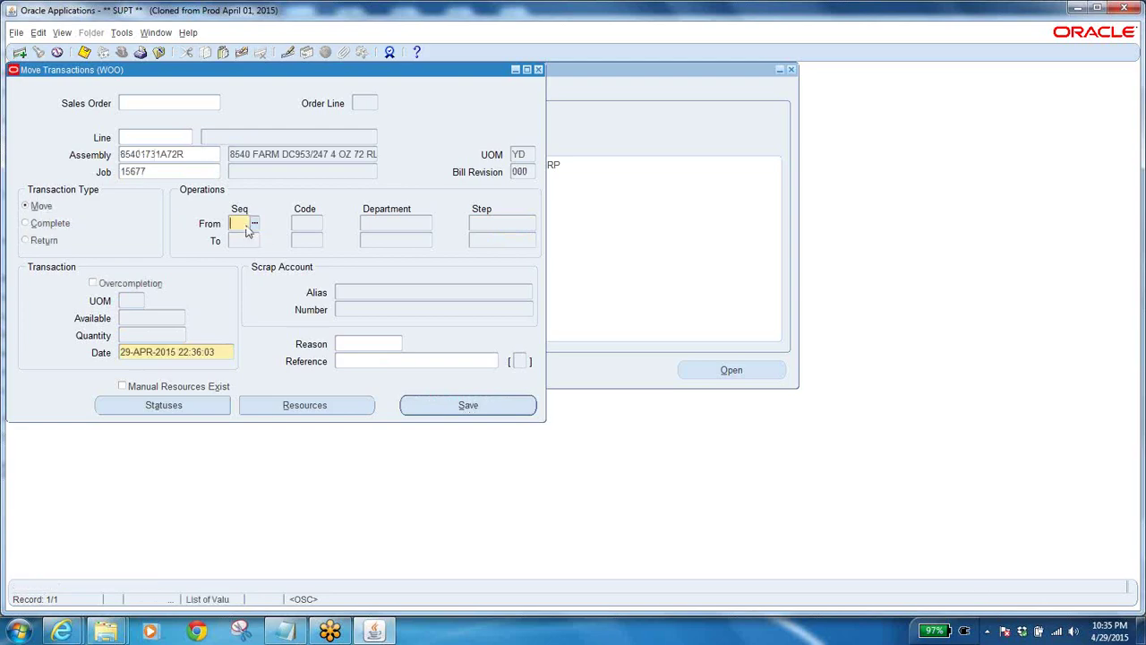
{"action": "left_click", "coordinate": [255, 224]}
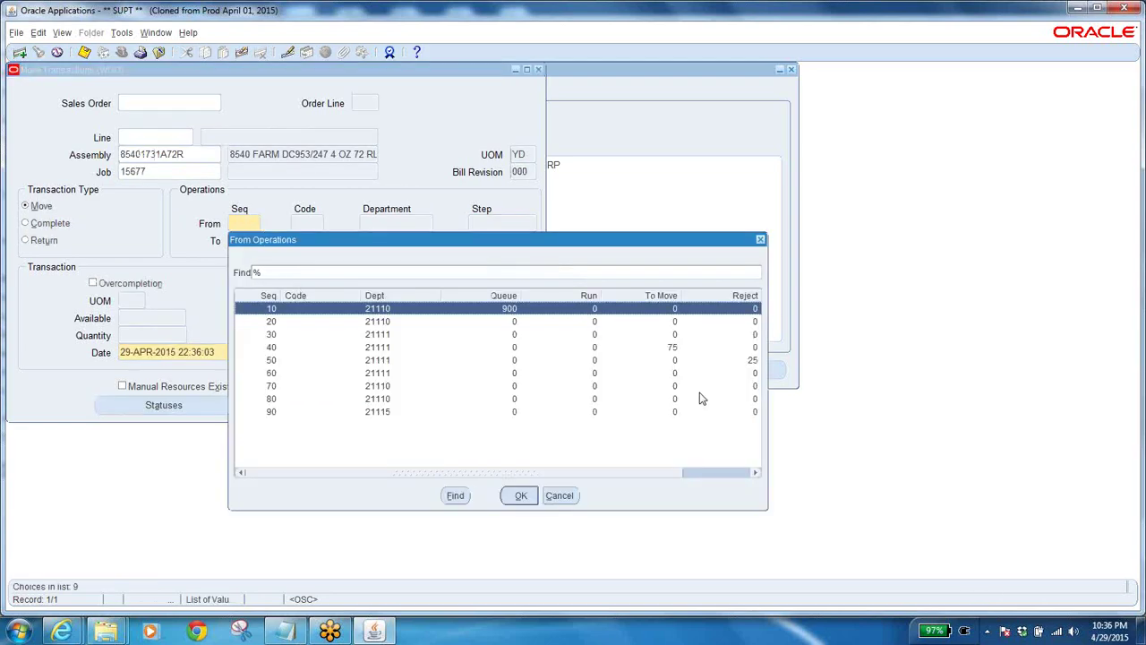
{"action": "left_click", "coordinate": [570, 476]}
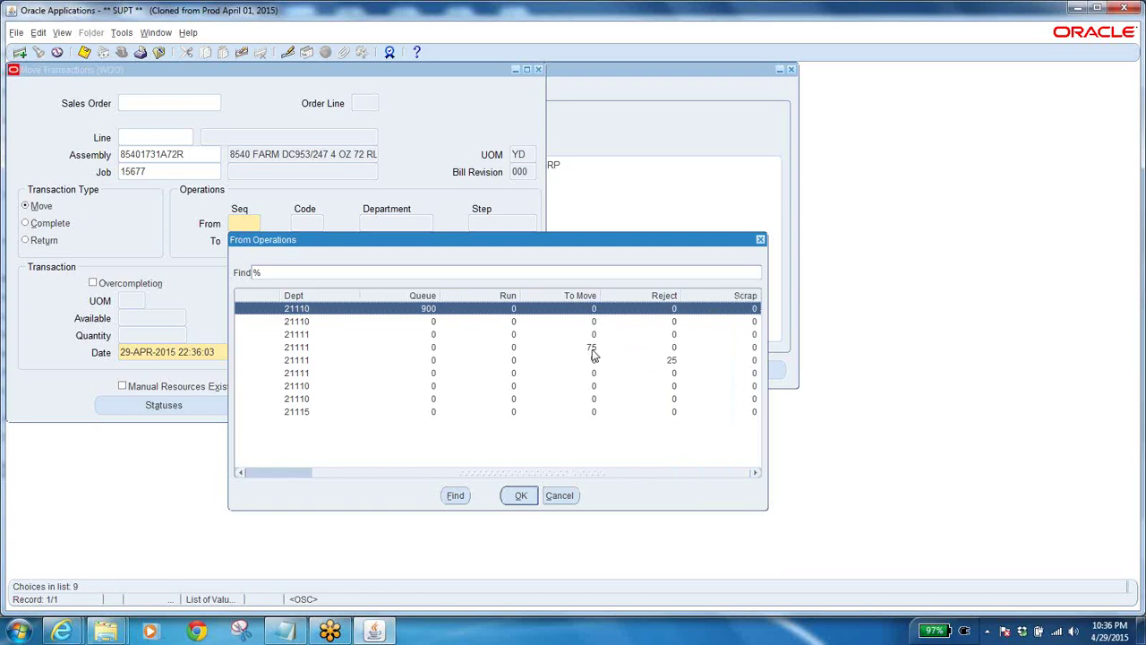
{"action": "left_click", "coordinate": [675, 362]}
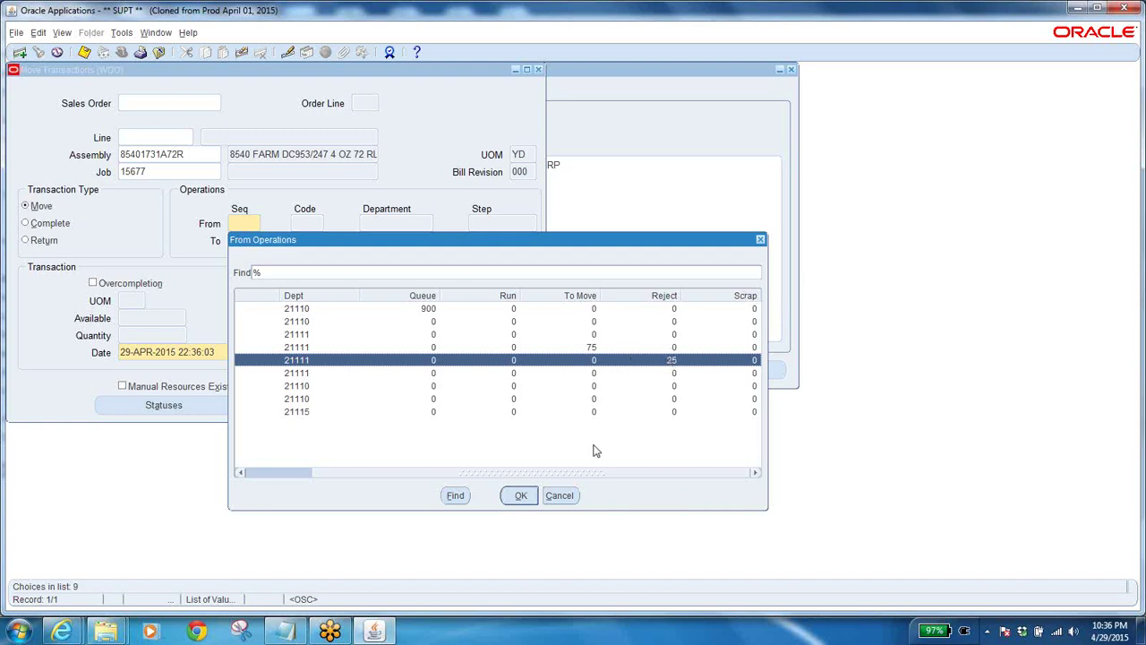
{"action": "left_click", "coordinate": [513, 498]}
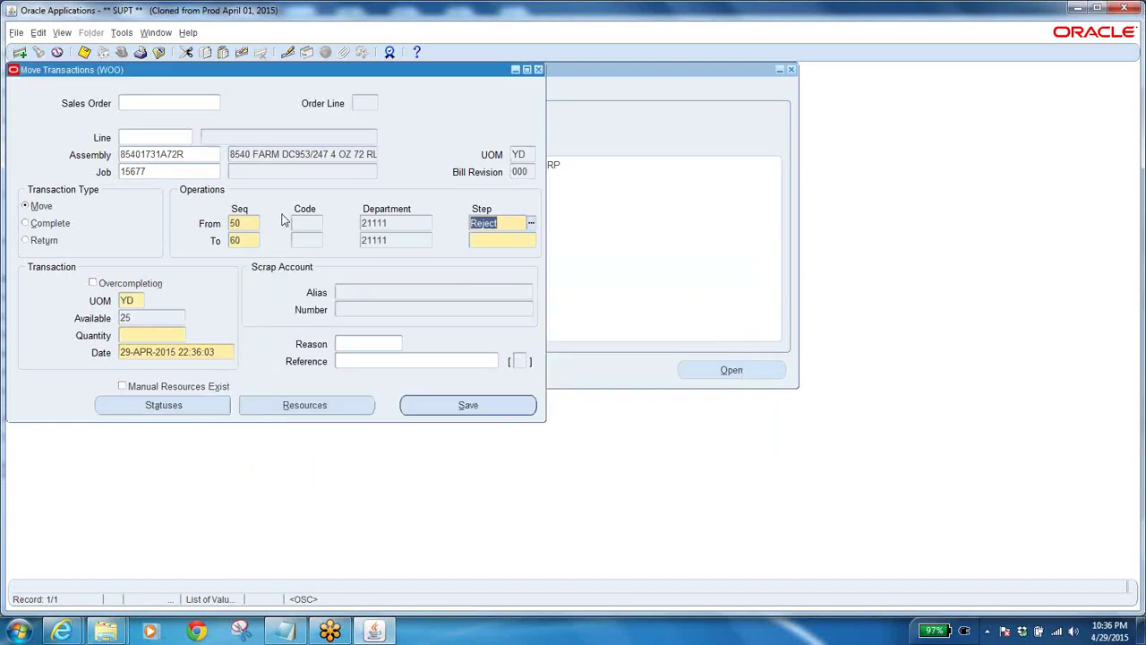
Step: Set the destination of the rejected units to operation 50 with To move as its step
{"action": "left_click", "coordinate": [248, 240]}
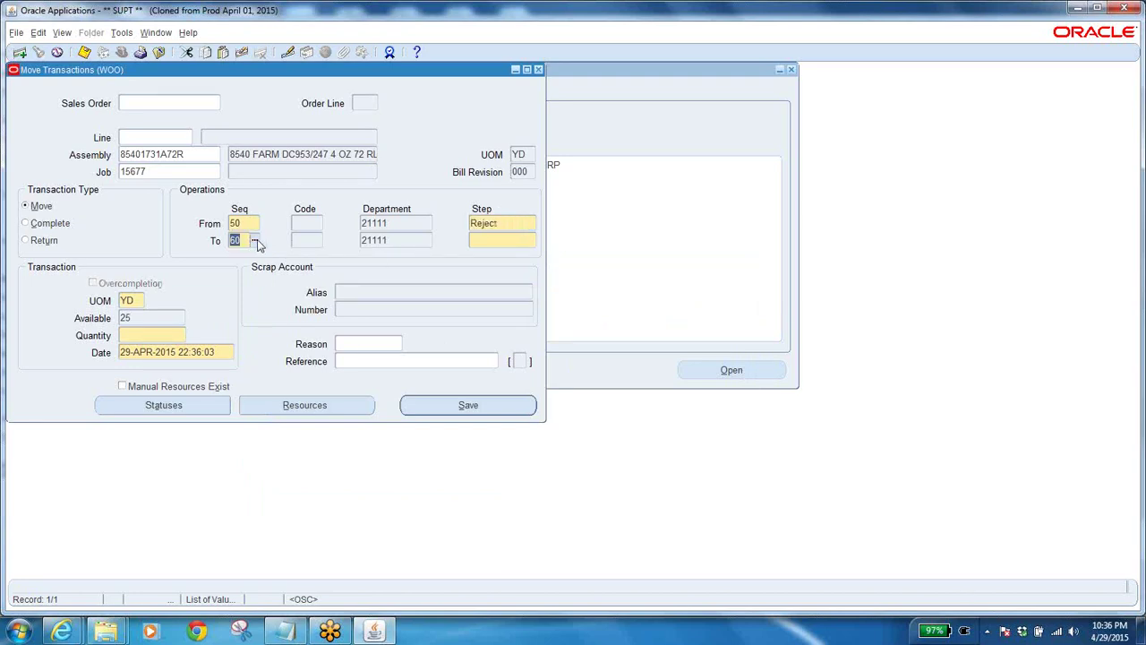
{"action": "double_click", "coordinate": [251, 240]}
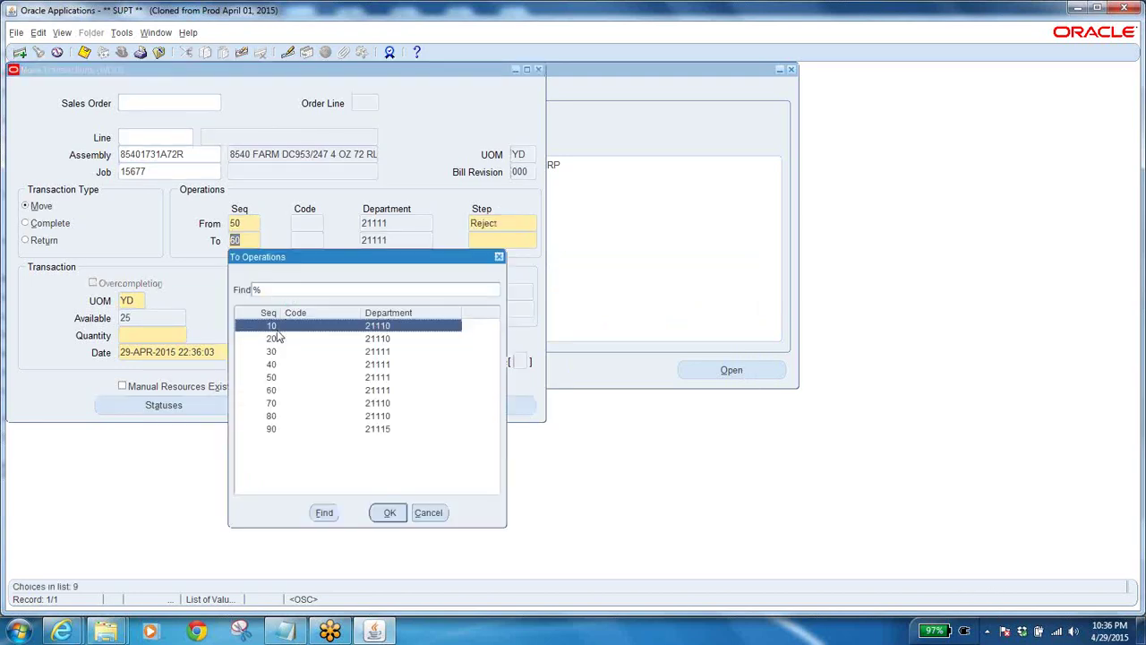
{"action": "left_click", "coordinate": [277, 379]}
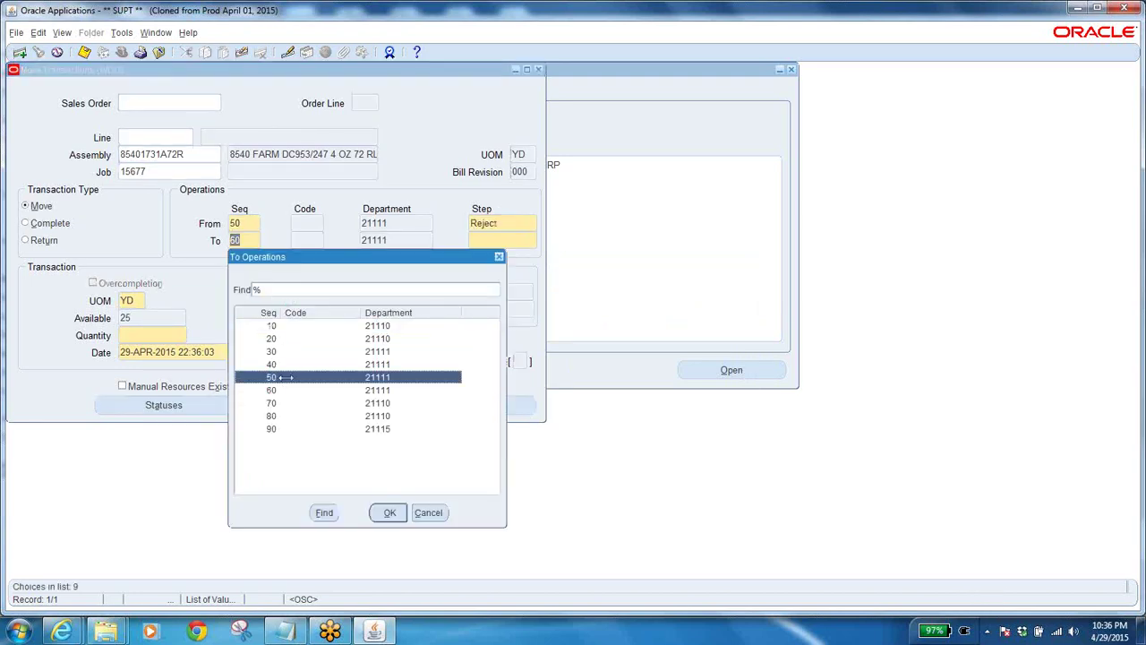
{"action": "left_click", "coordinate": [389, 513]}
{"action": "left_click", "coordinate": [531, 244]}
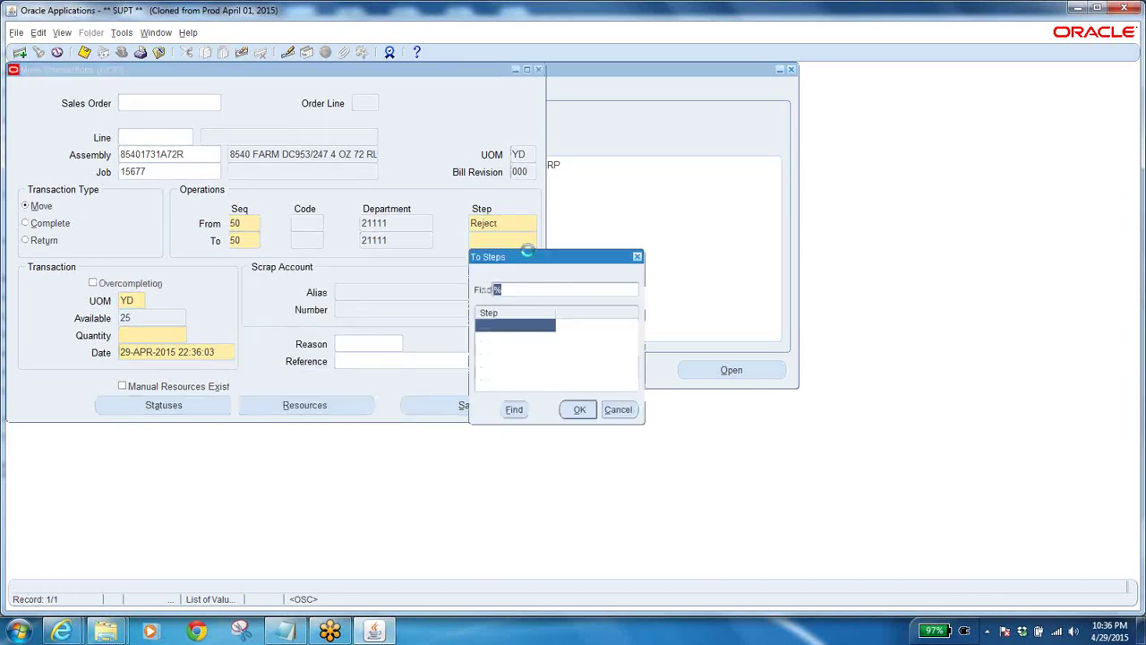
{"action": "left_click", "coordinate": [513, 353]}
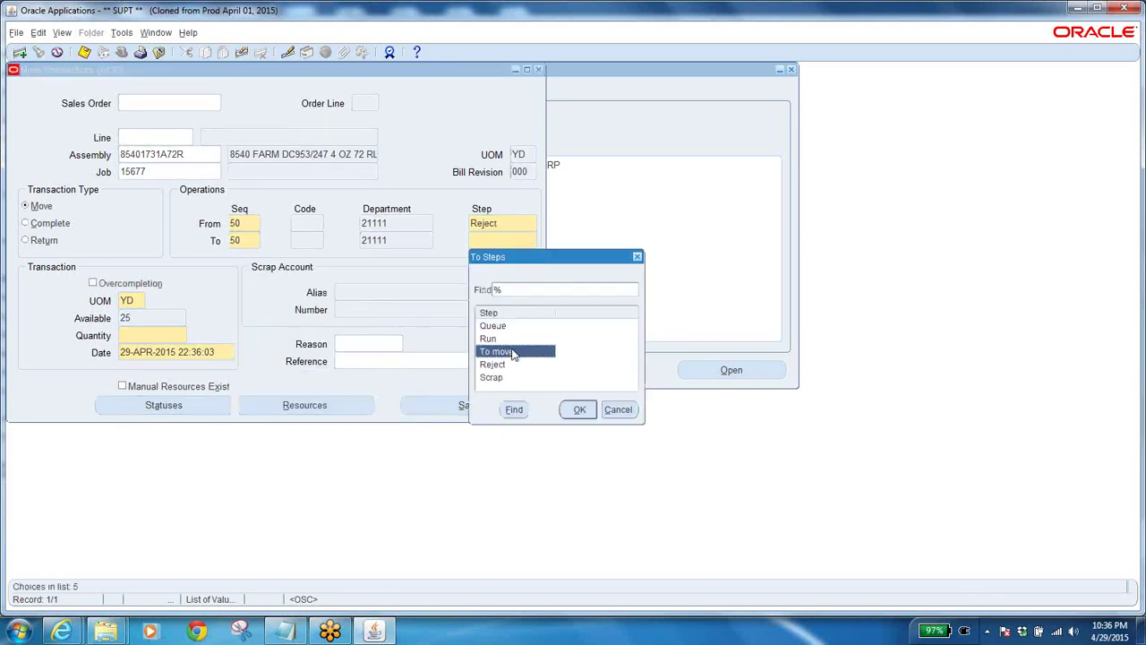
{"action": "left_click", "coordinate": [578, 409]}
Step: Enter a quantity of 25 for the move from Reject to To move and save the transaction
{"action": "left_click", "coordinate": [155, 333]}
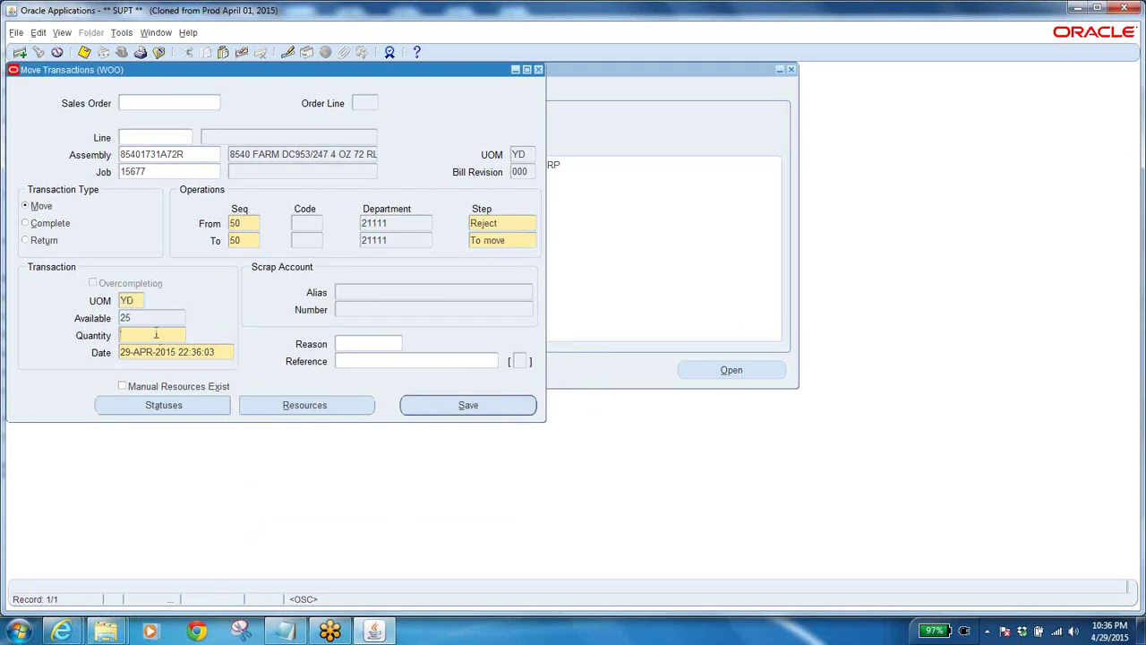
{"action": "type", "text": "25"}
{"action": "key", "text": "Tab"}
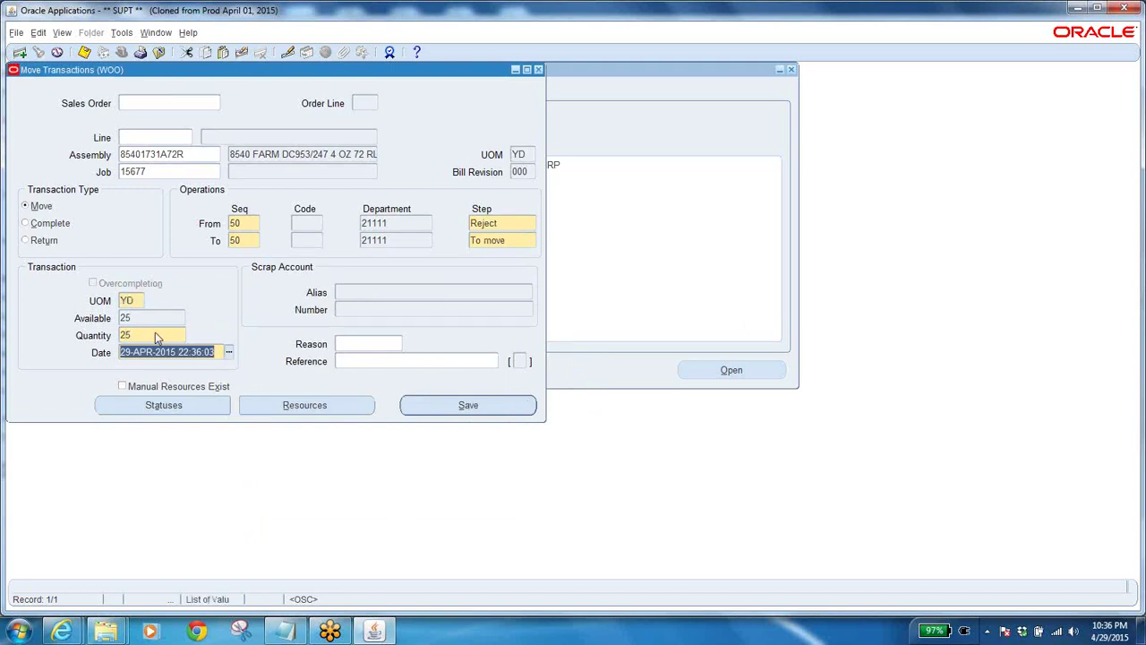
{"action": "left_click", "coordinate": [431, 400]}
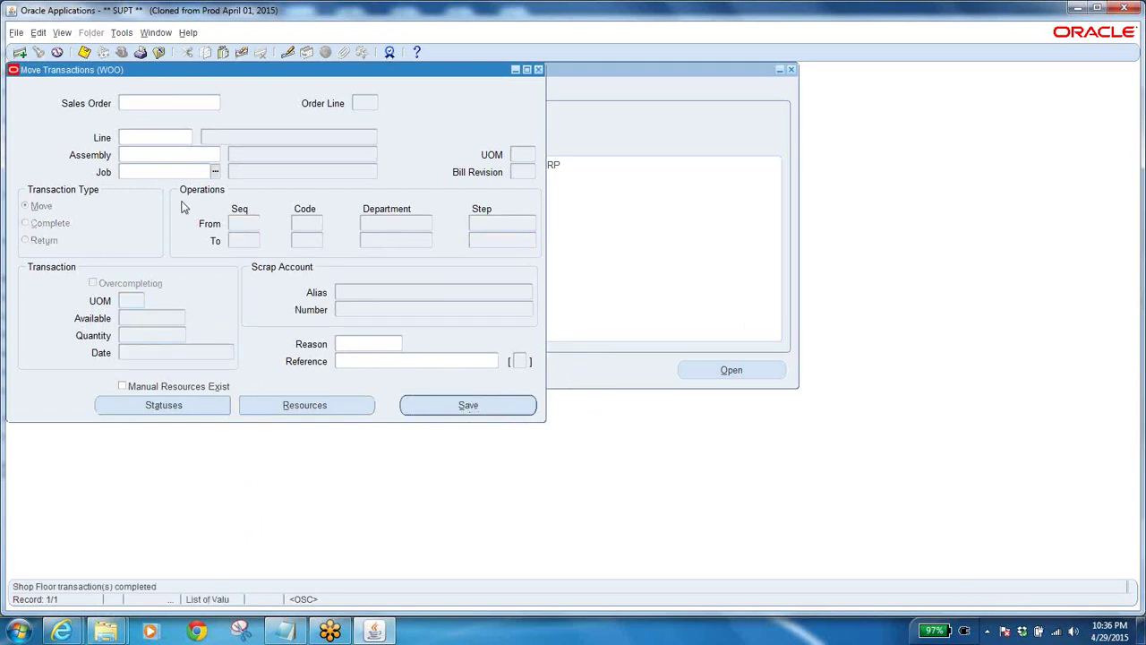
Step: Start a move transaction for job 15677 with the To move quantity at operation 40 as the source
{"action": "type", "text": "15677"}
{"action": "key", "text": "Tab"}
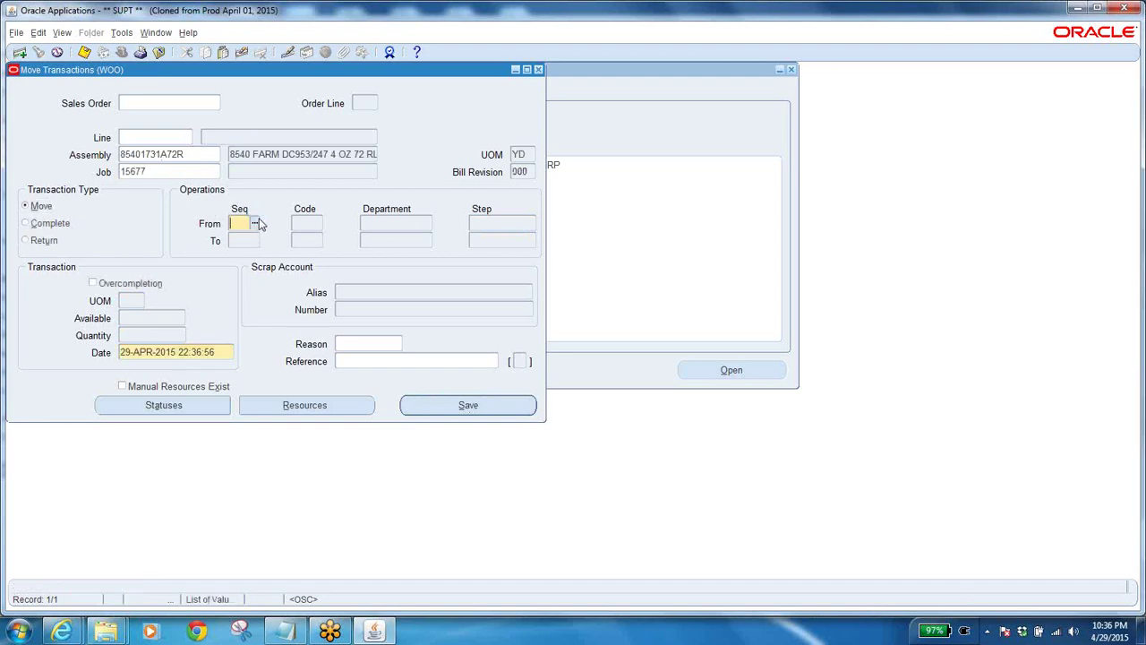
{"action": "left_click", "coordinate": [255, 223]}
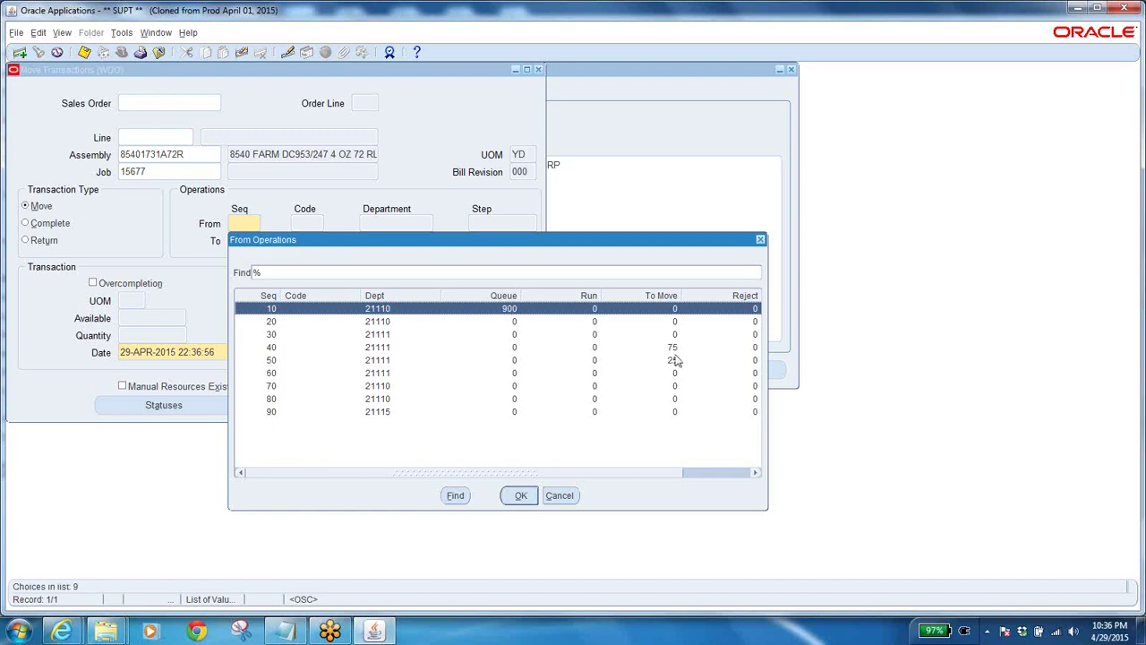
{"action": "left_click", "coordinate": [673, 362]}
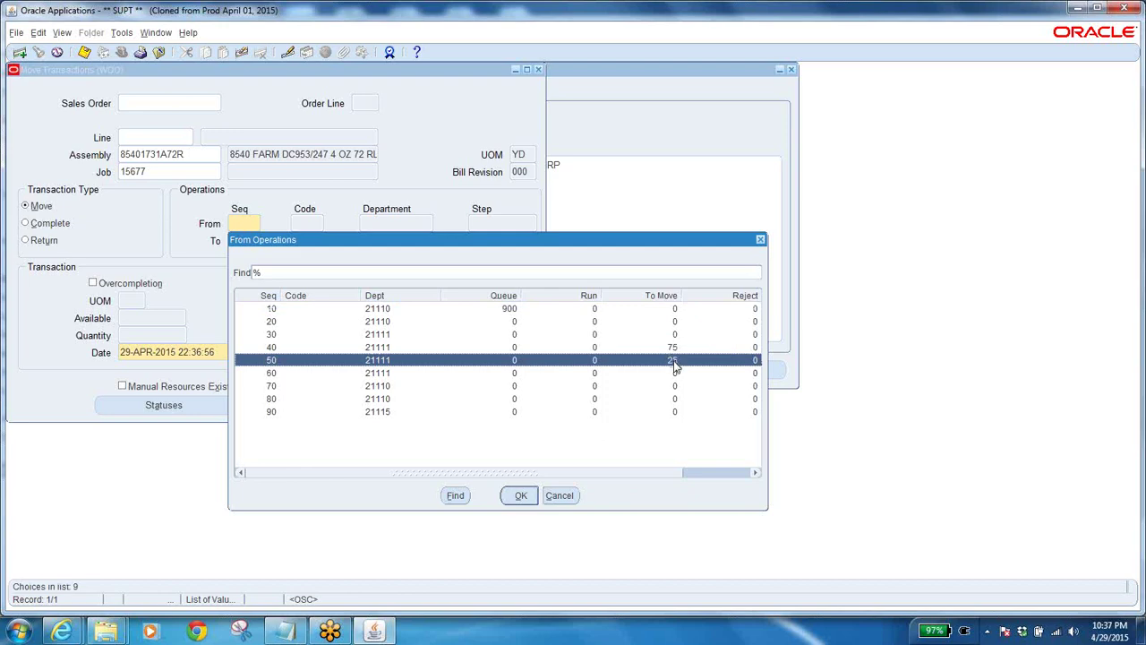
{"action": "left_click", "coordinate": [761, 239]}
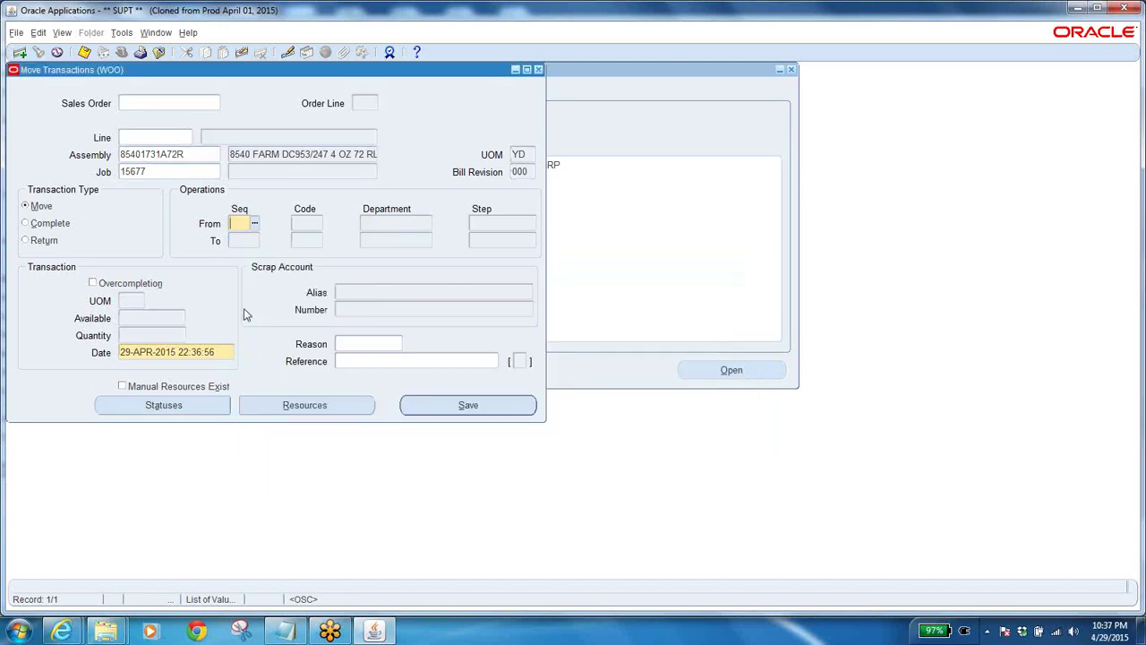
{"action": "left_click", "coordinate": [255, 223]}
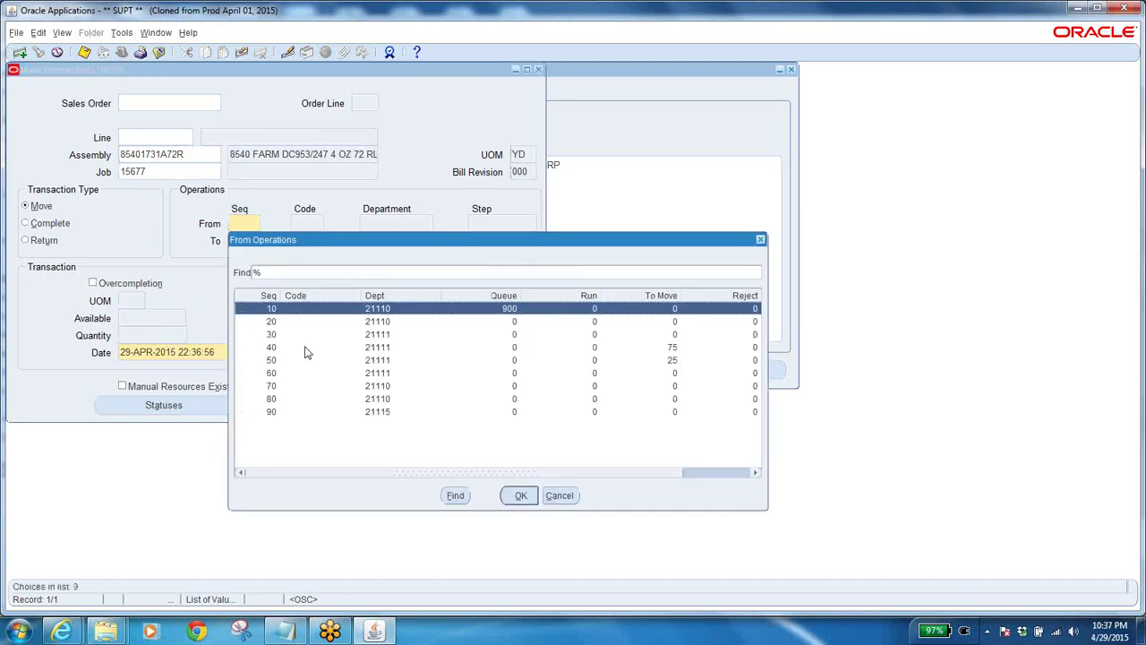
{"action": "left_click", "coordinate": [671, 349]}
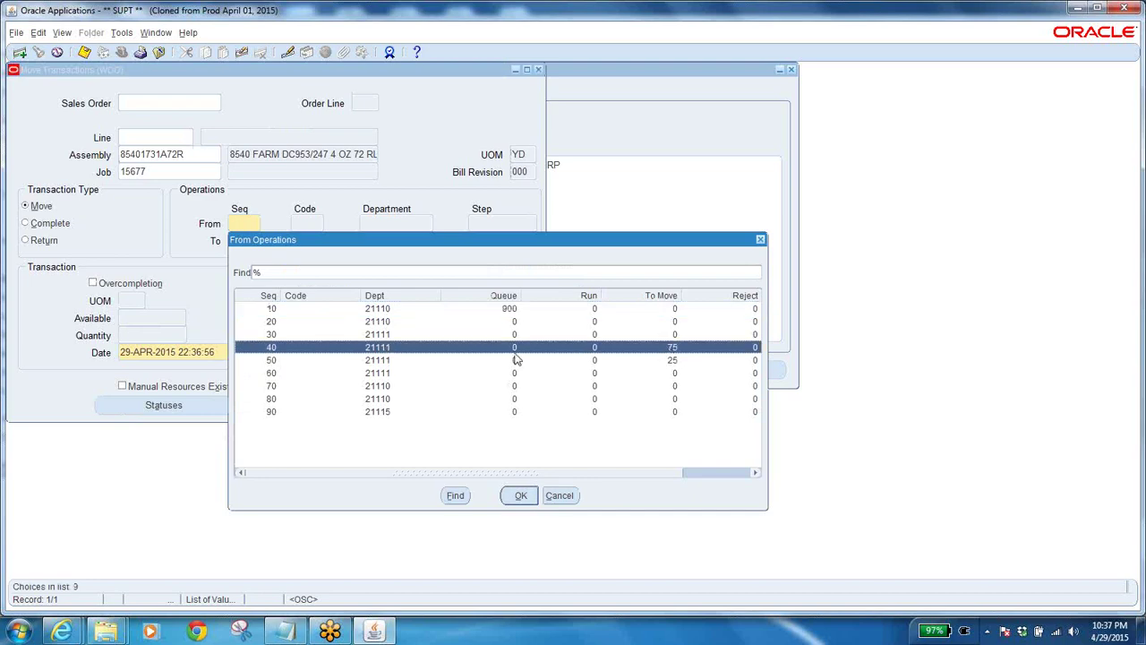
{"action": "left_click", "coordinate": [519, 498]}
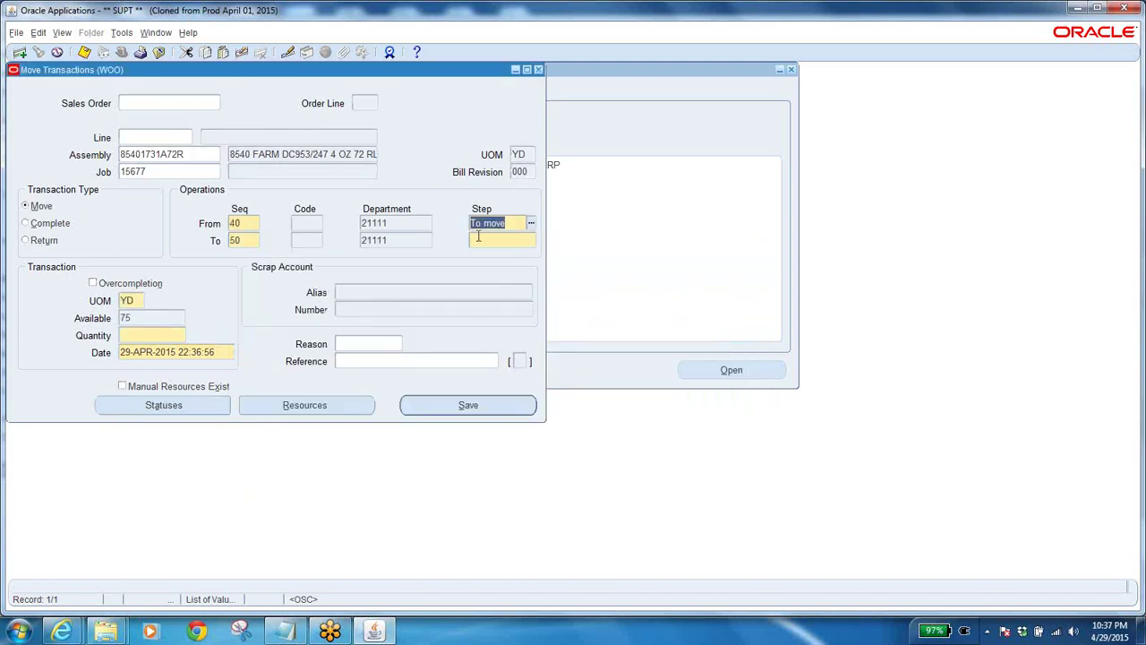
Step: Set the destination of the units from operation 40 to operation 50 with To move as its step
{"action": "left_click", "coordinate": [237, 239]}
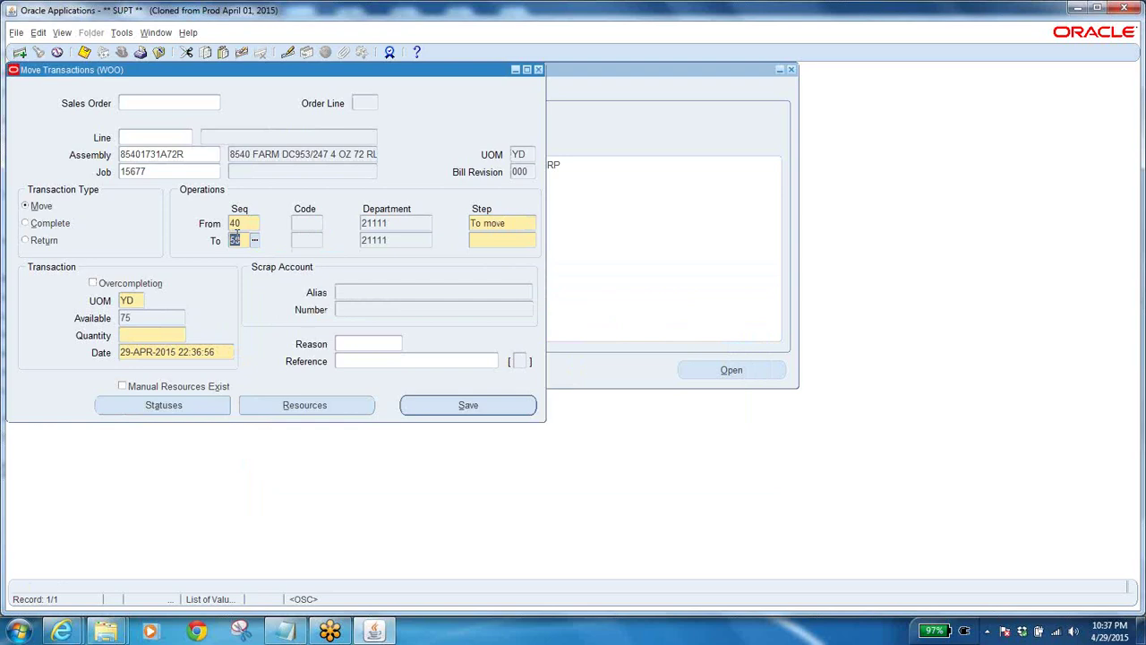
{"action": "left_click", "coordinate": [479, 238]}
{"action": "left_click", "coordinate": [532, 240]}
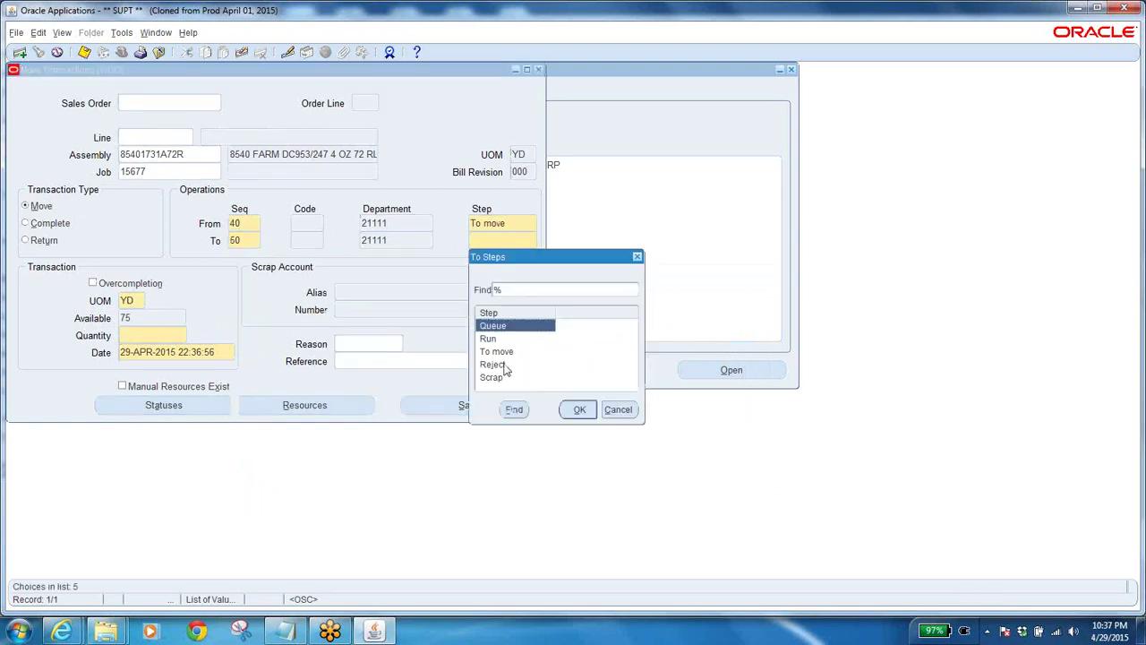
{"action": "left_click", "coordinate": [506, 352]}
{"action": "left_click", "coordinate": [579, 409]}
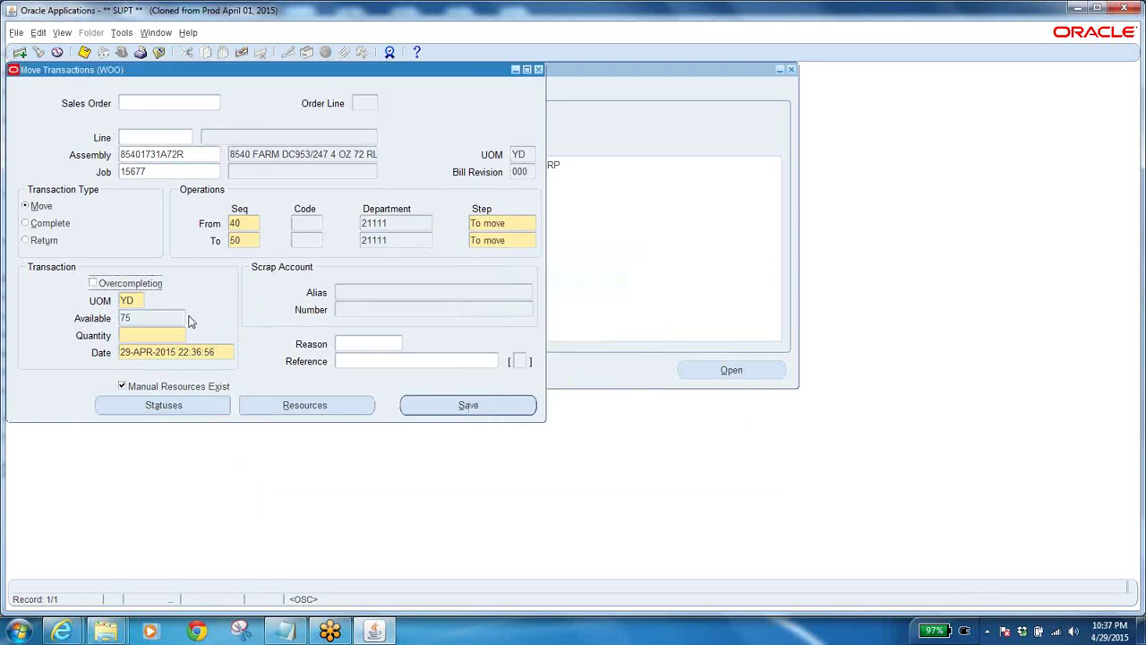
Step: Enter a quantity of 75 for the move from operation 40 to operation 50 and save the transaction
{"action": "left_click", "coordinate": [170, 336]}
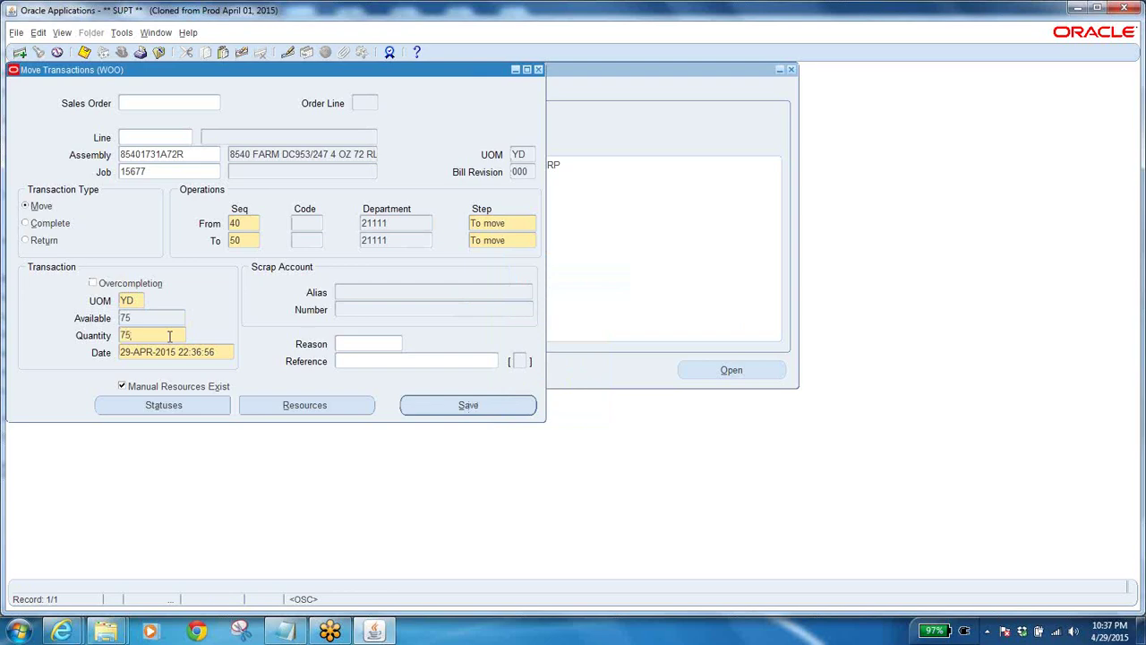
{"action": "key", "text": "Tab"}
{"action": "key", "text": "ctrl+s"}
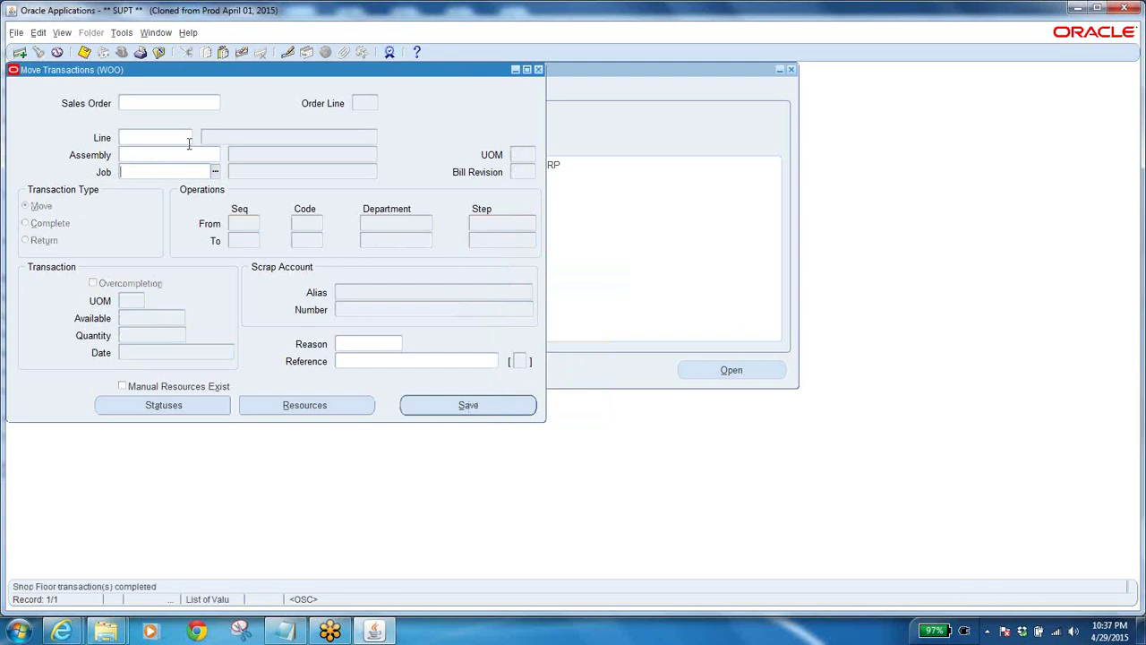
Step: Start a move transaction for job 15677 with the To move quantity at operation 50 as the source
{"action": "type", "text": "15677"}
{"action": "key", "text": "Tab"}
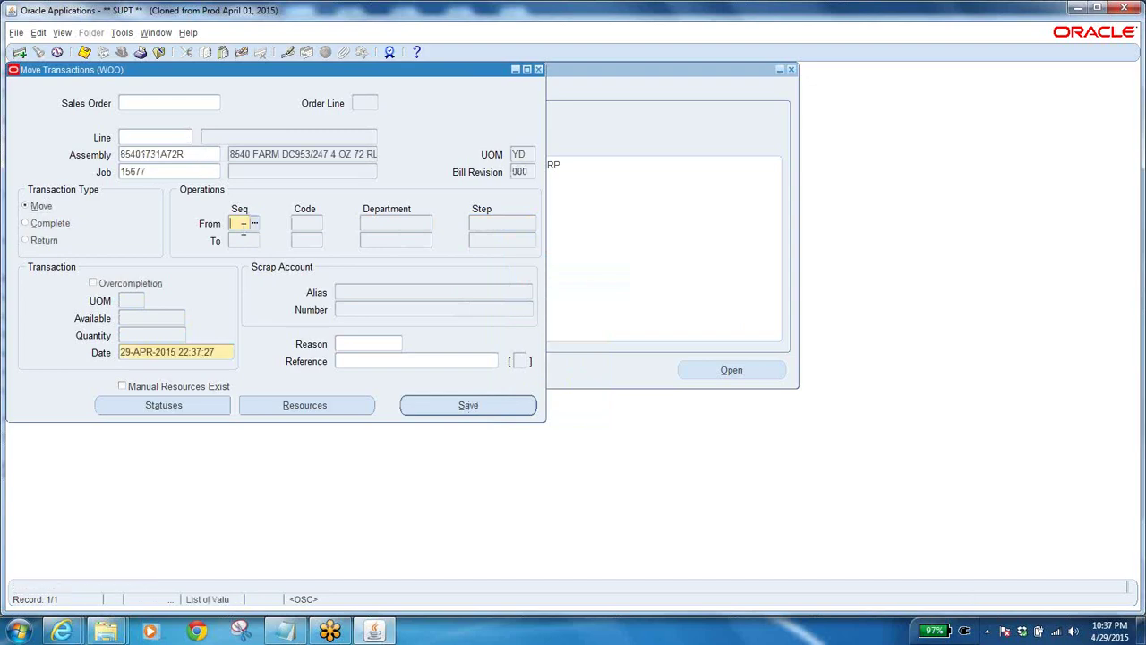
{"action": "left_click", "coordinate": [254, 223]}
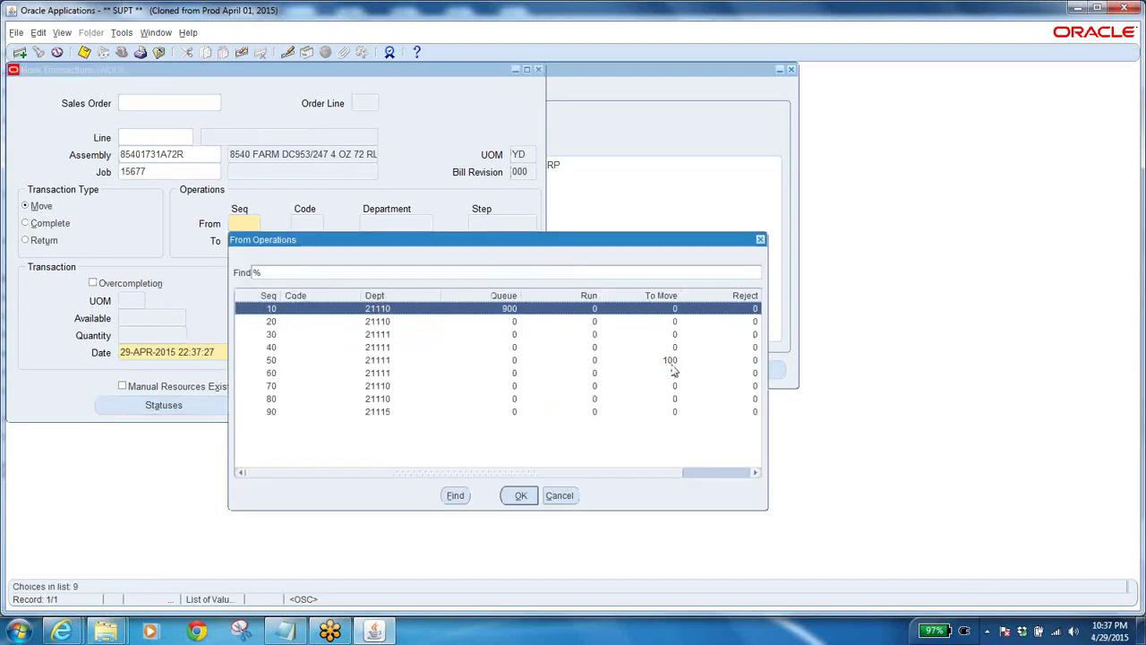
{"action": "left_click", "coordinate": [670, 361]}
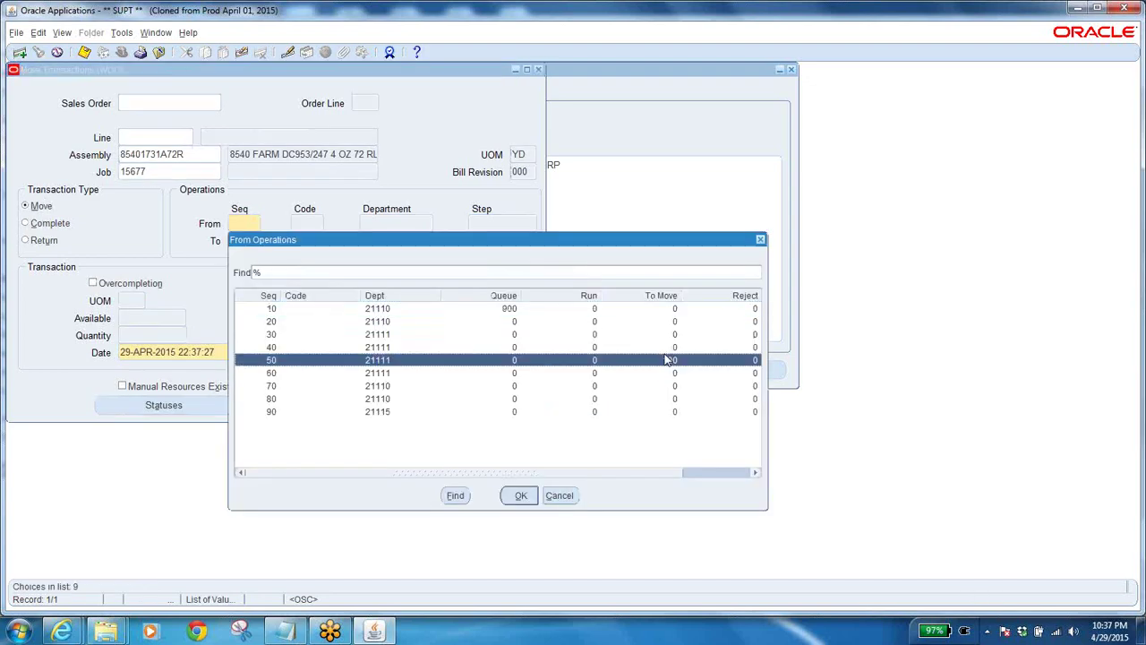
{"action": "left_click", "coordinate": [517, 495]}
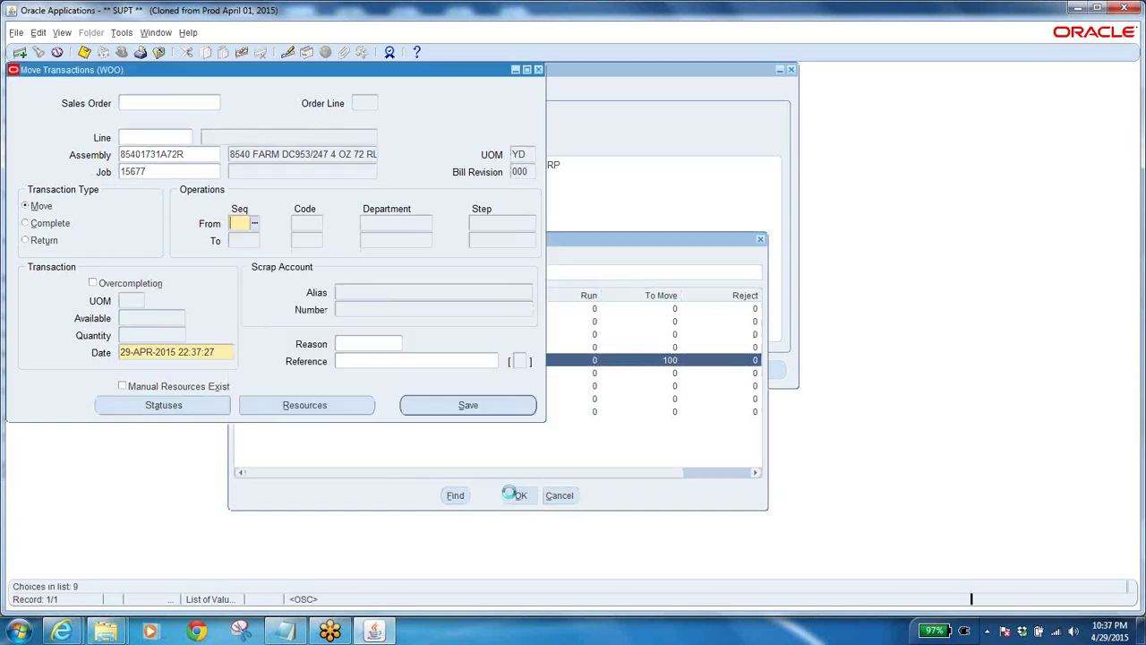
Step: Set the destination of the units from operation 50 to operation 60 with Scrap as its step
{"action": "left_click", "coordinate": [252, 240]}
{"action": "left_click", "coordinate": [485, 238]}
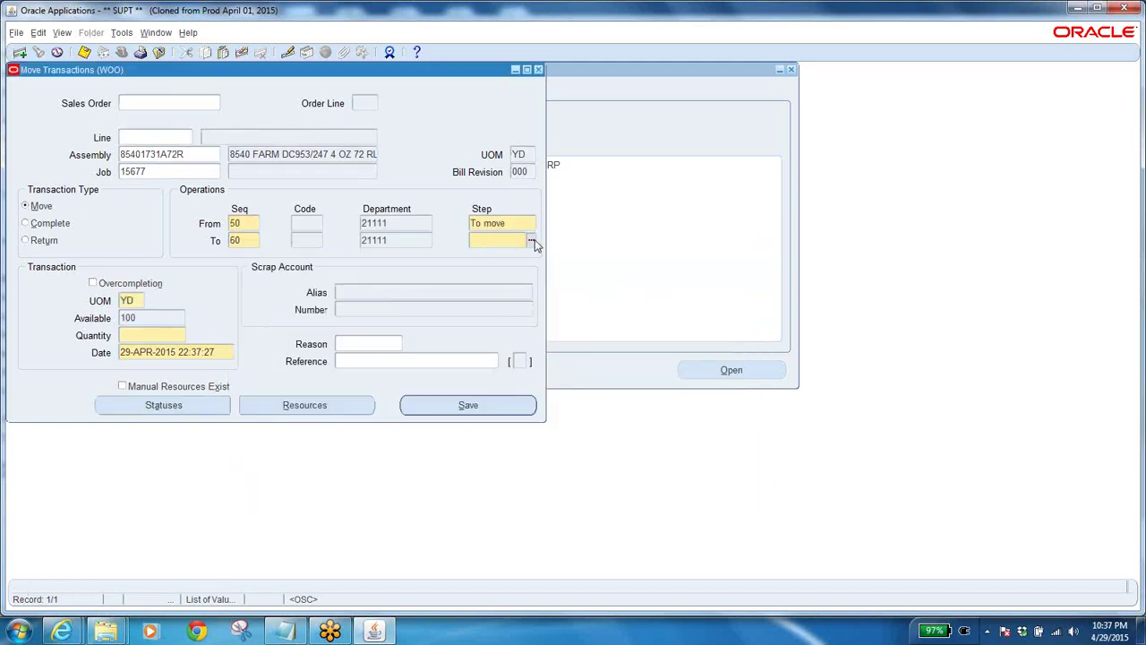
{"action": "left_click", "coordinate": [535, 240]}
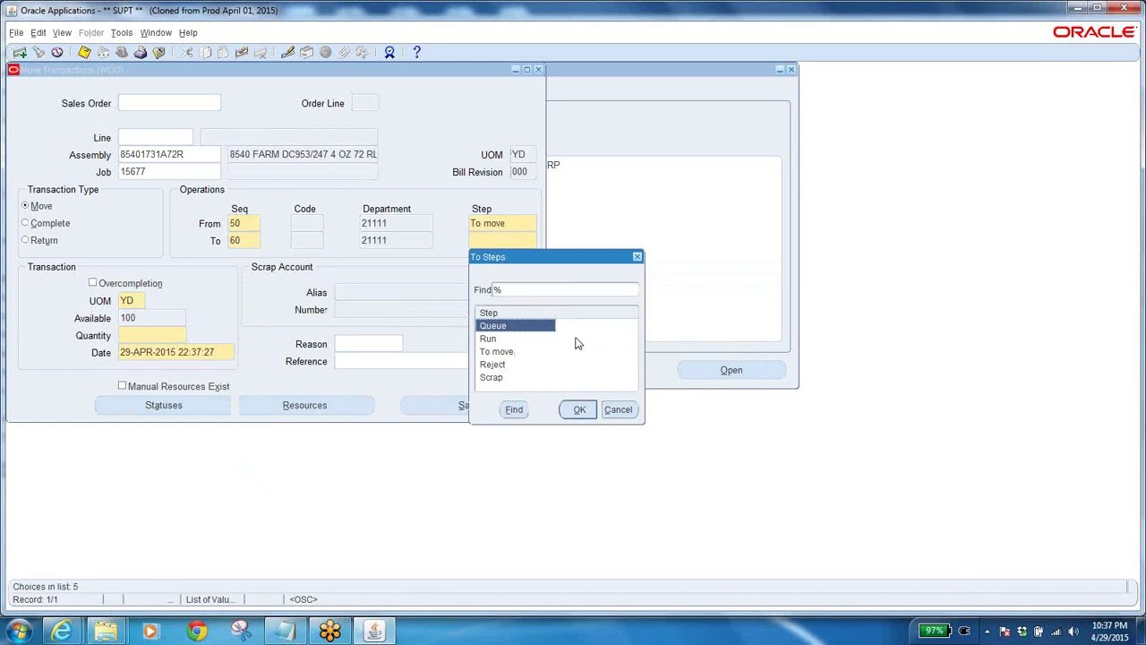
{"action": "left_click", "coordinate": [493, 377]}
{"action": "left_click", "coordinate": [580, 409]}
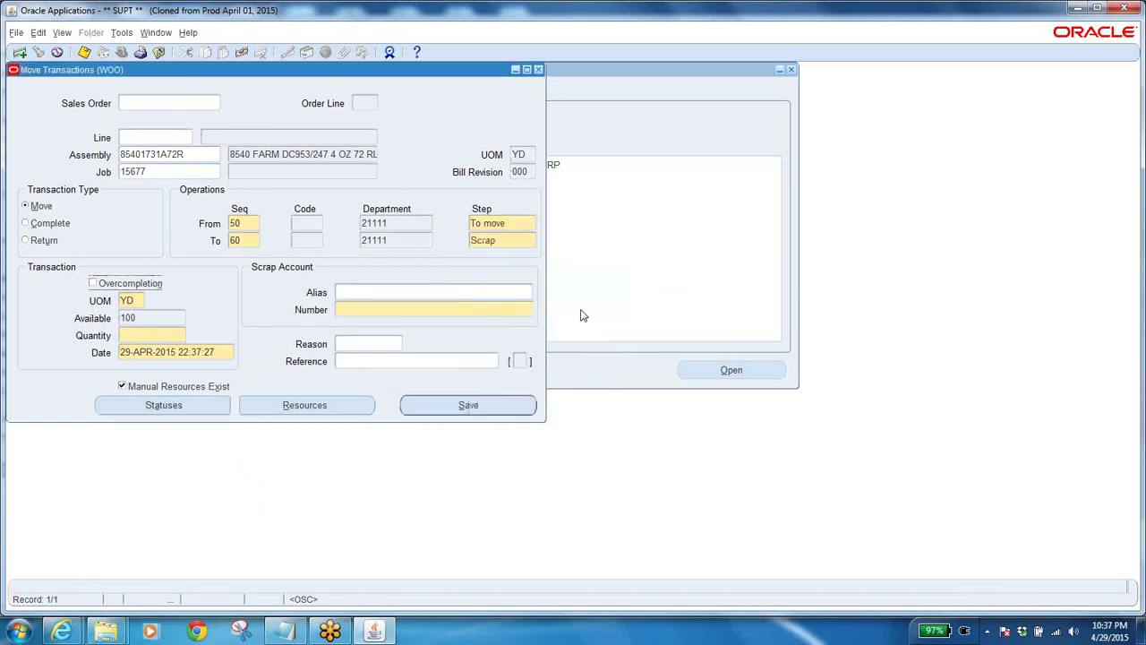
Step: Enter 25 as the quantity to scrap at operation 60
{"action": "left_click", "coordinate": [439, 312]}
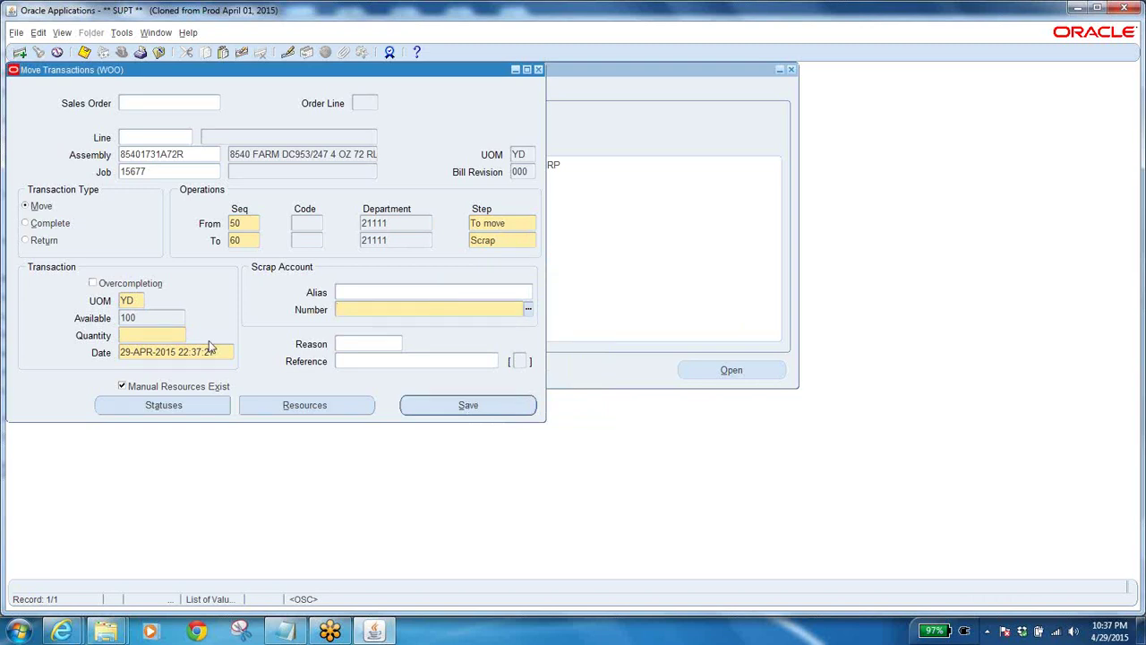
{"action": "left_click", "coordinate": [179, 336]}
{"action": "type", "text": "25"}
{"action": "key", "text": "Tab"}
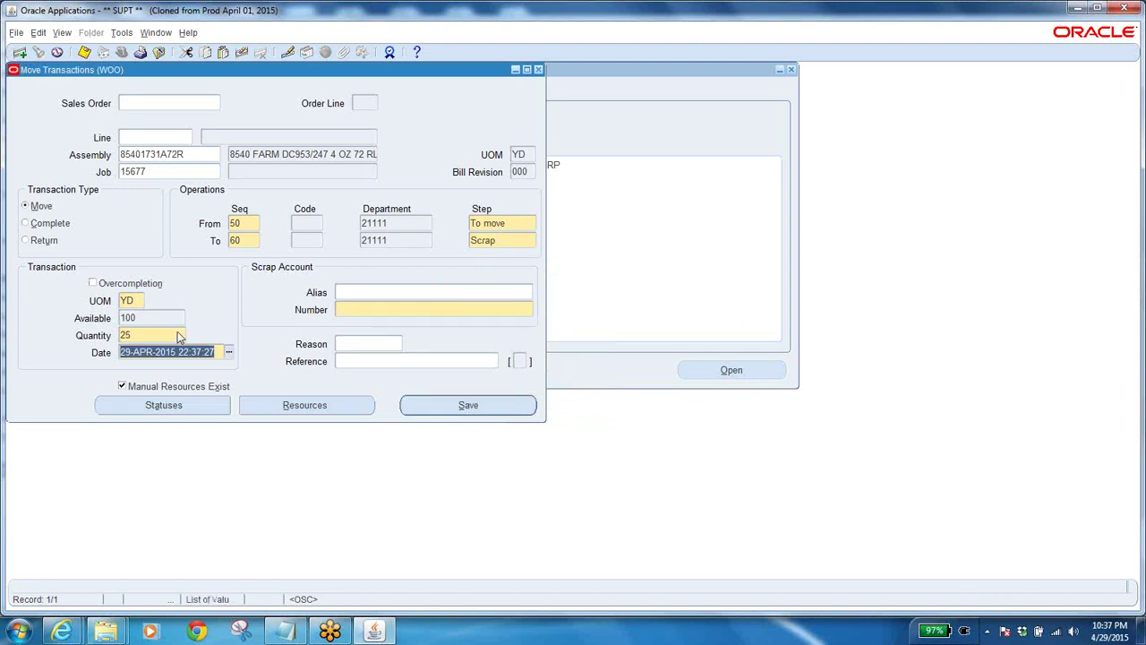
Step: Assign the Petty Cash account combination of company 01 as the scrap account, searching with the % wildcard, and check its segments
{"action": "left_click", "coordinate": [484, 309]}
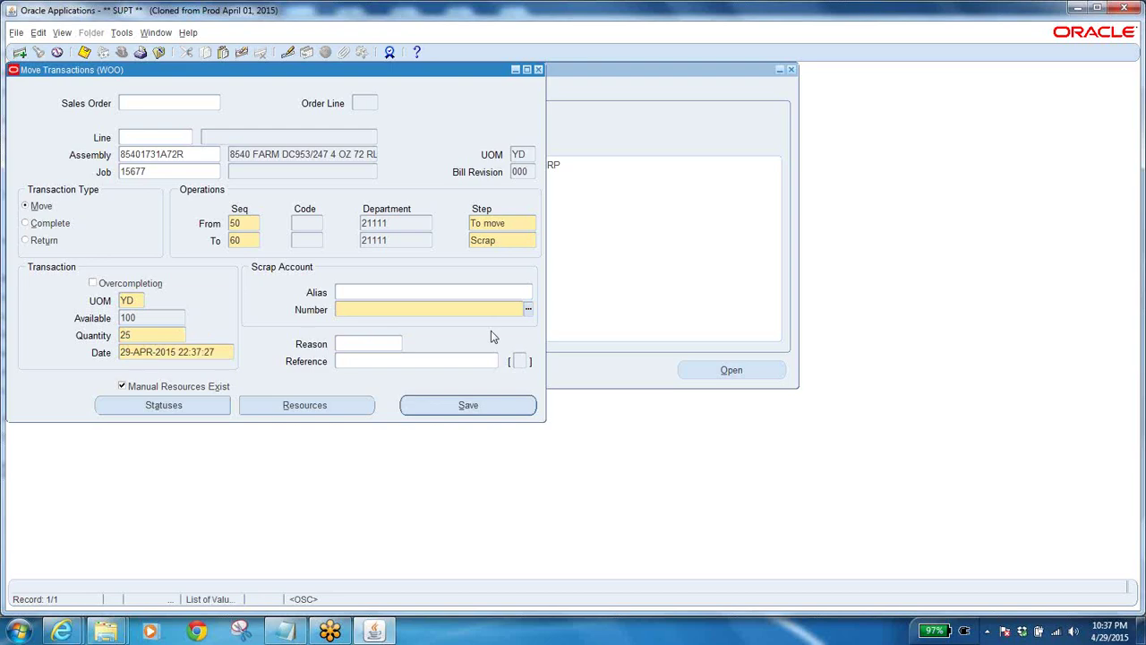
{"action": "left_click", "coordinate": [528, 309]}
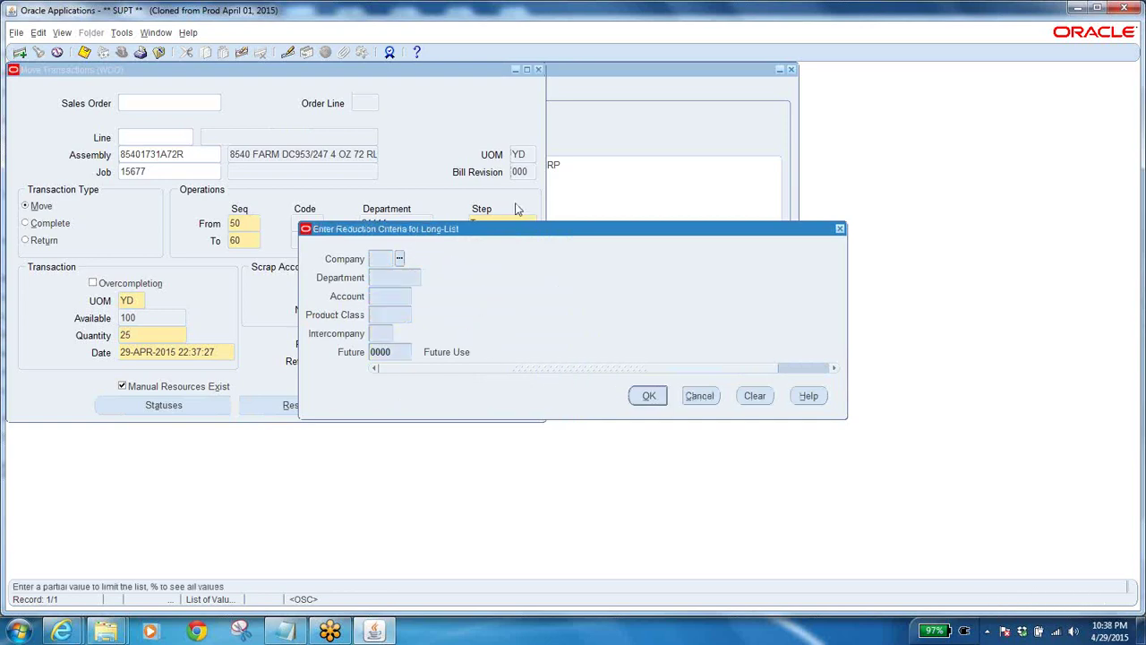
{"action": "type", "text": "%"}
{"action": "left_click", "coordinate": [653, 379]}
{"action": "left_click", "coordinate": [297, 384]}
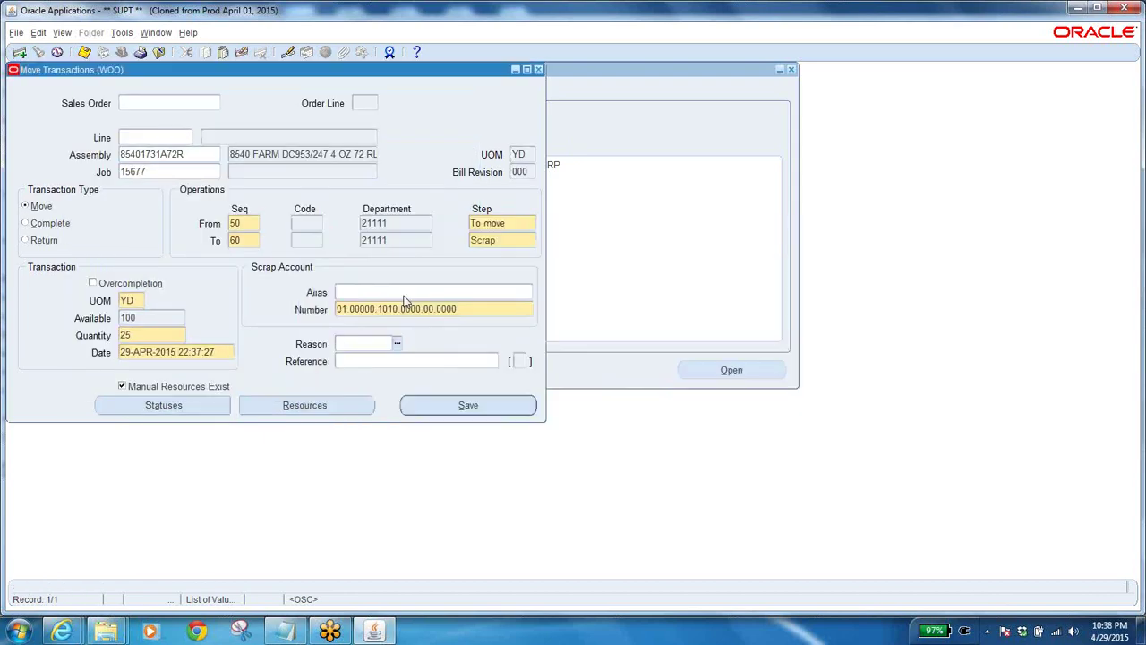
{"action": "left_click", "coordinate": [470, 308]}
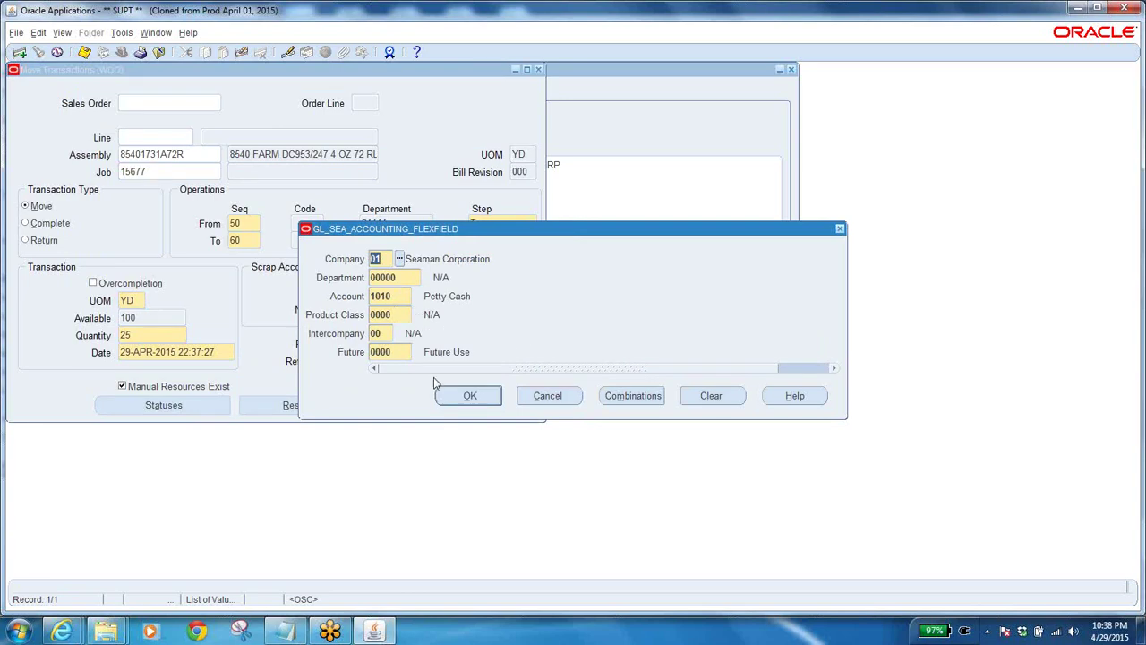
{"action": "left_click", "coordinate": [472, 399]}
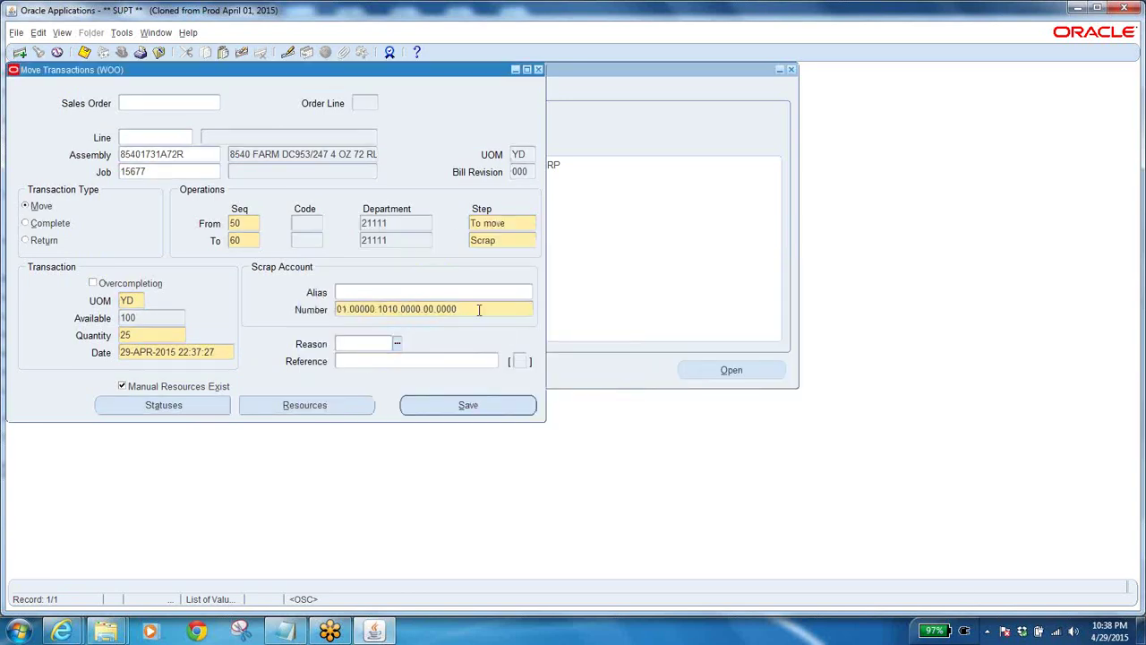
{"action": "left_click", "coordinate": [478, 309]}
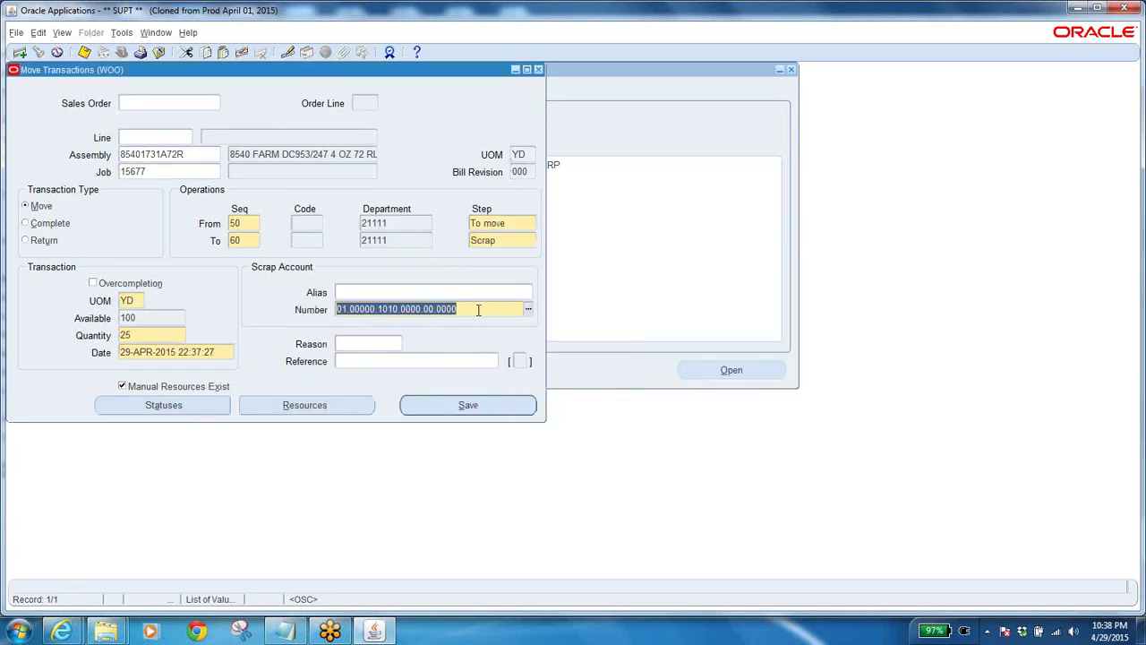
Step: Try to save the scrap transaction without a reason
{"action": "left_click", "coordinate": [482, 407]}
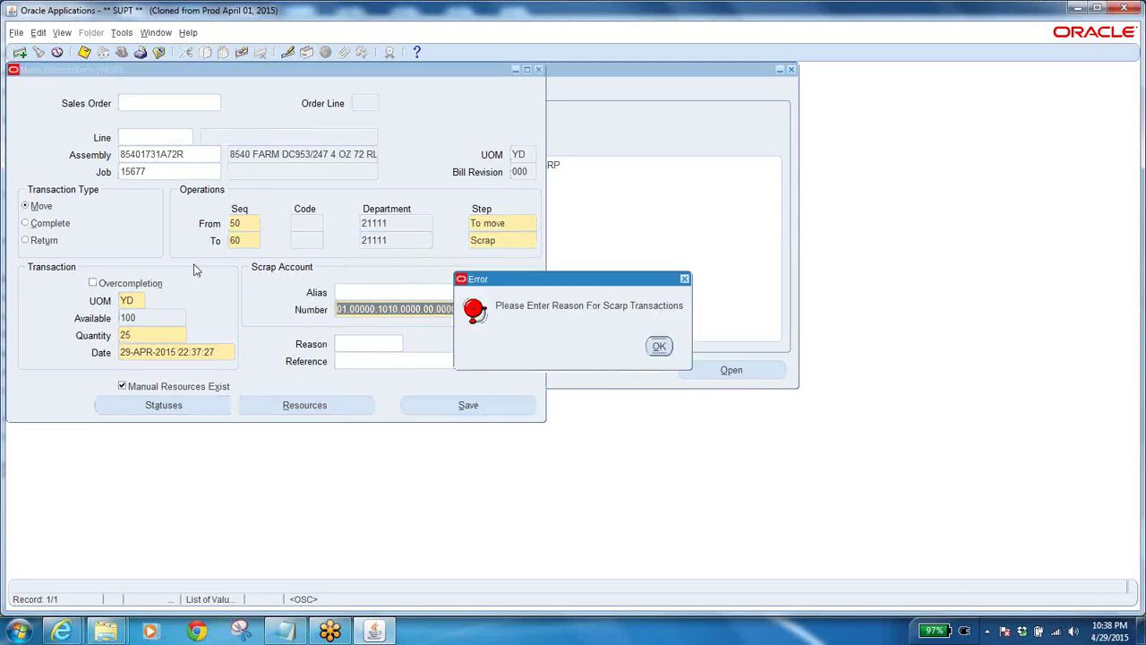
{"action": "left_click", "coordinate": [659, 347]}
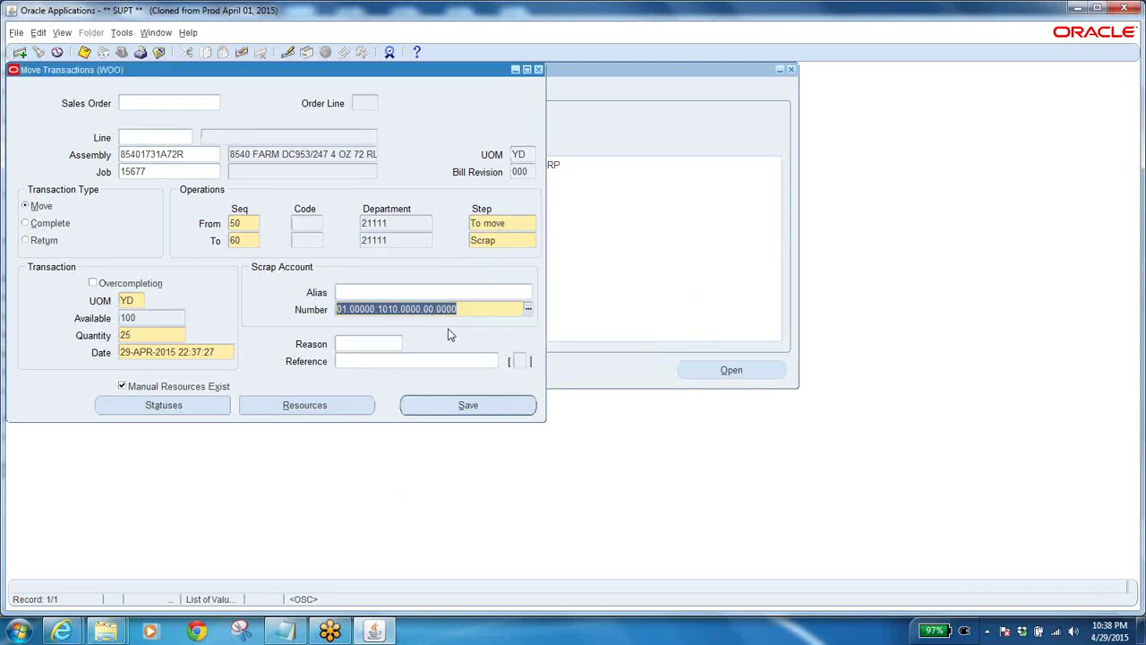
{"action": "left_click", "coordinate": [523, 361]}
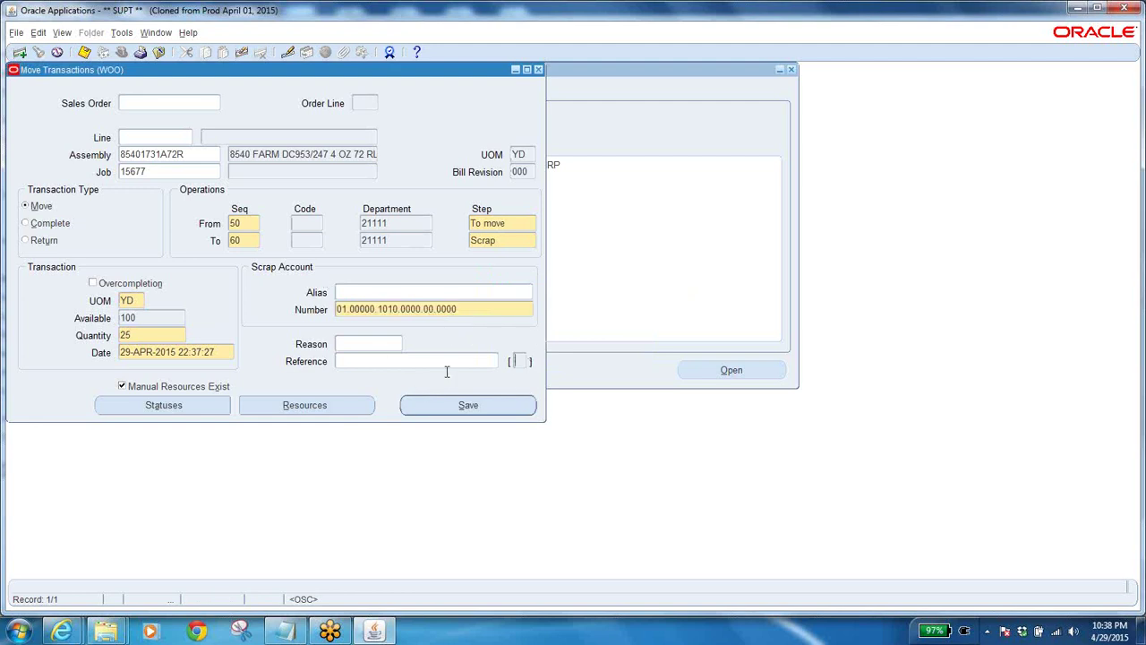
Step: Set the scrap reason to VOD (VOIDS) and save the transaction
{"action": "left_click", "coordinate": [395, 344]}
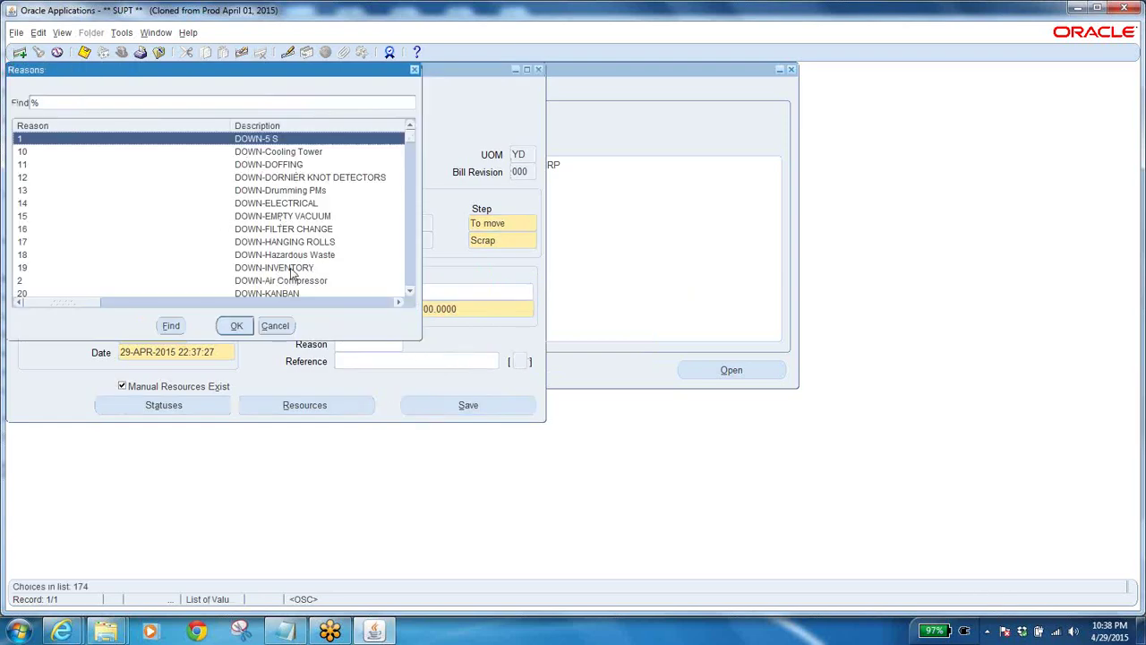
{"action": "left_click_drag", "start_coordinate": [410, 138], "coordinate": [418, 302]}
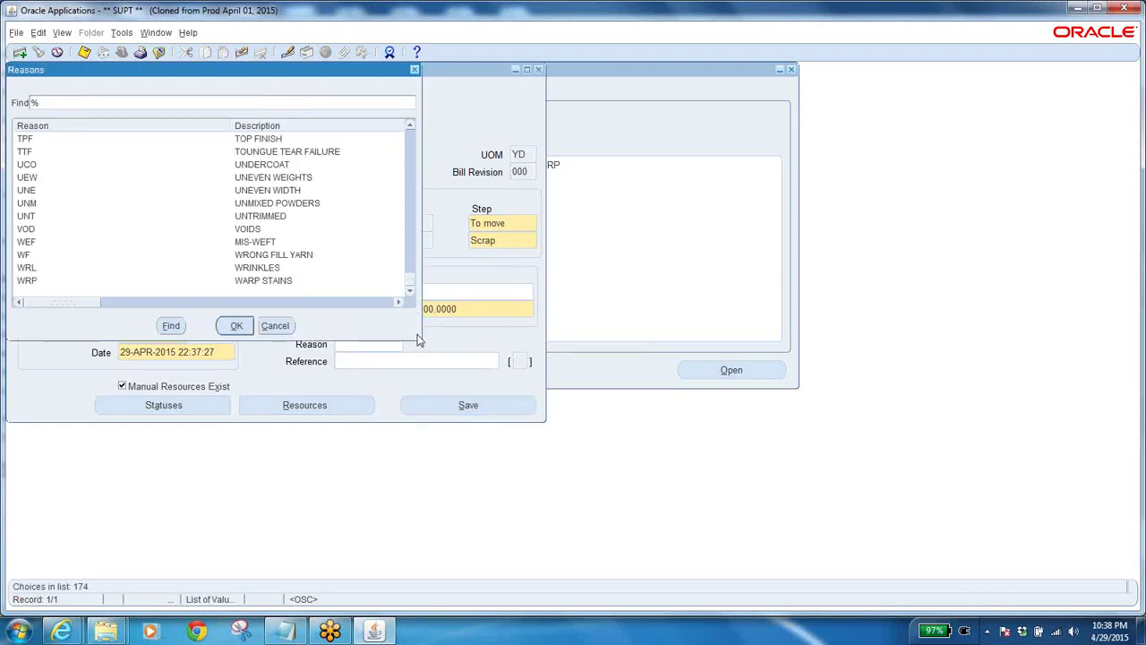
{"action": "left_click", "coordinate": [273, 230]}
{"action": "left_click", "coordinate": [237, 325]}
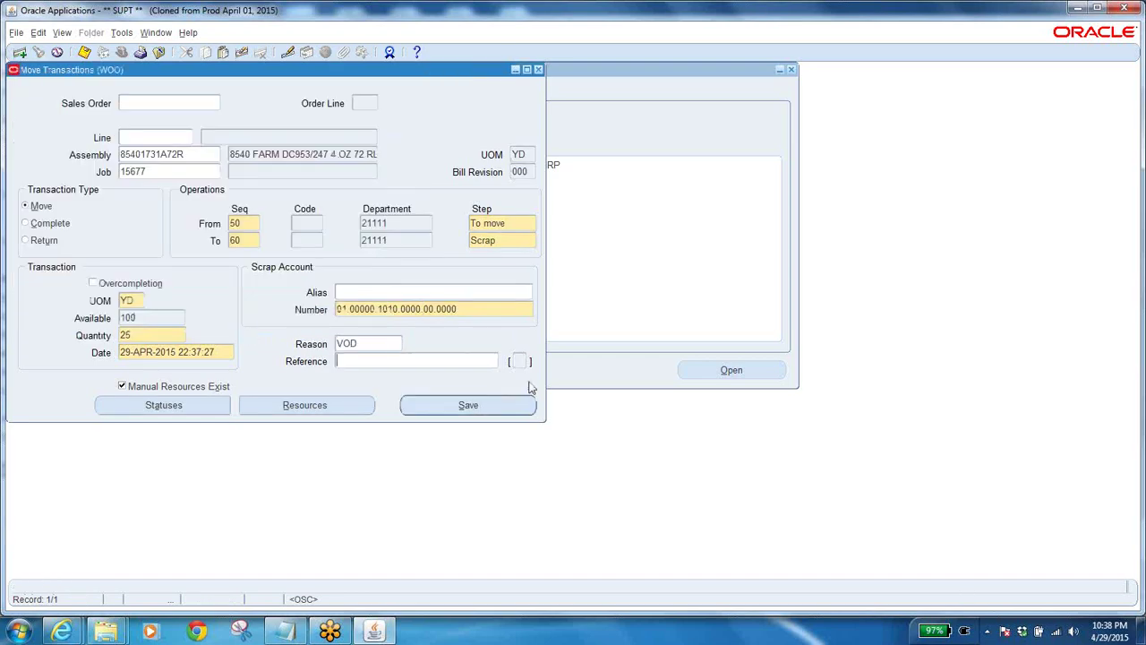
{"action": "left_click", "coordinate": [463, 405]}
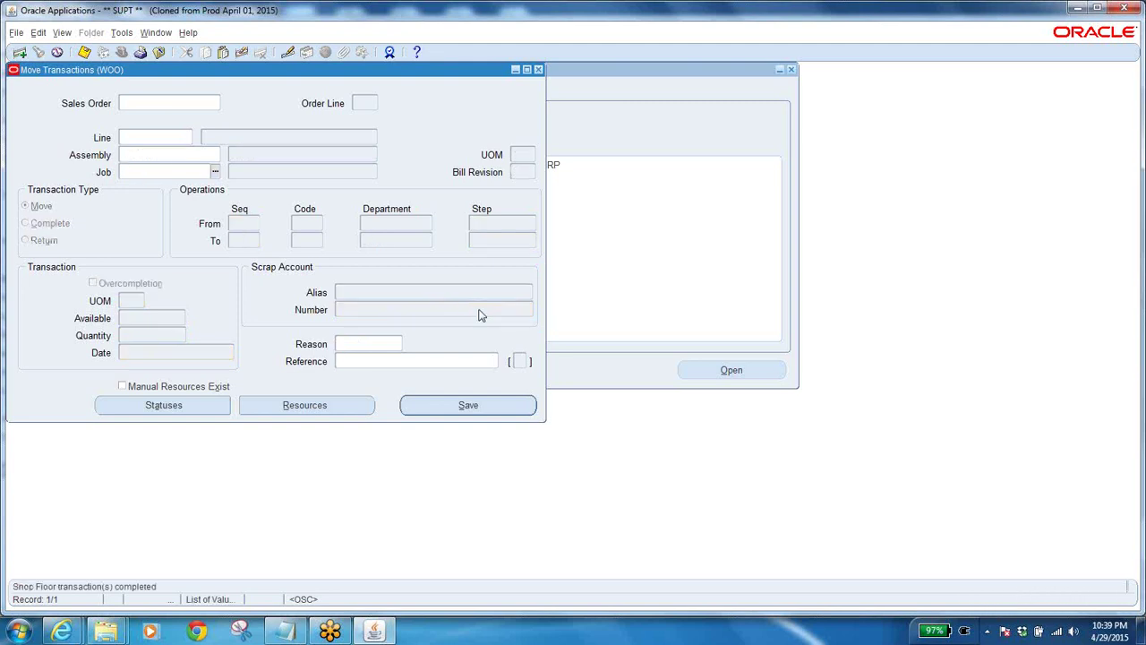
Step: Start a move transaction for job 15677 and check the operation quantities, choosing operation 50 as the source
{"action": "type", "text": "15677"}
{"action": "key", "text": "Tab"}
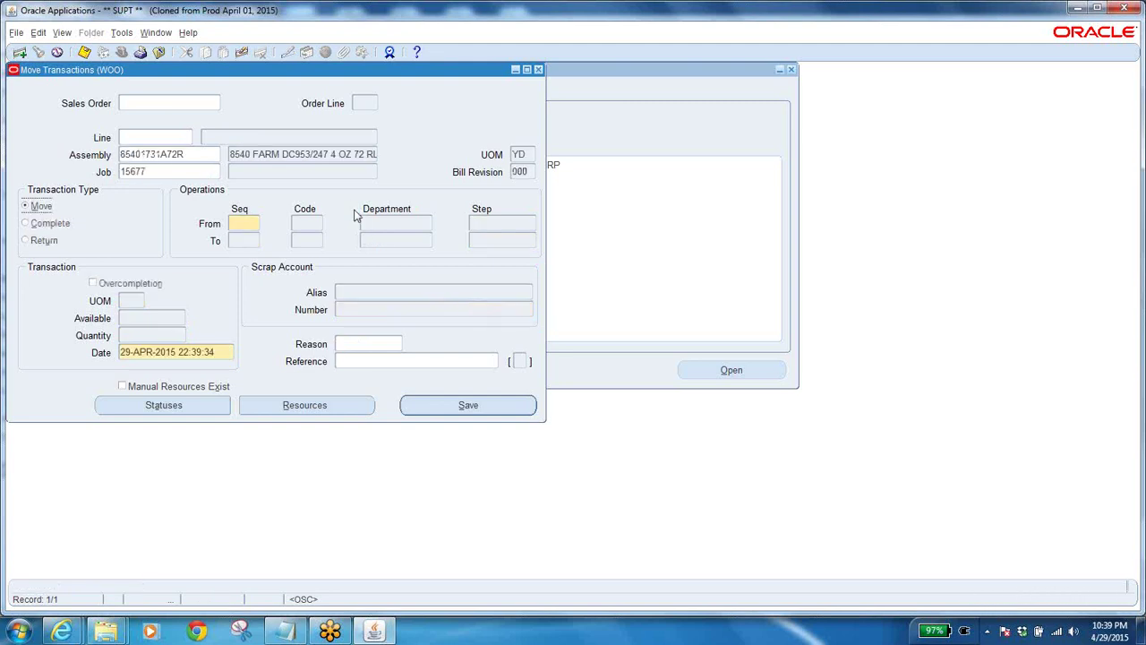
{"action": "left_click", "coordinate": [246, 223]}
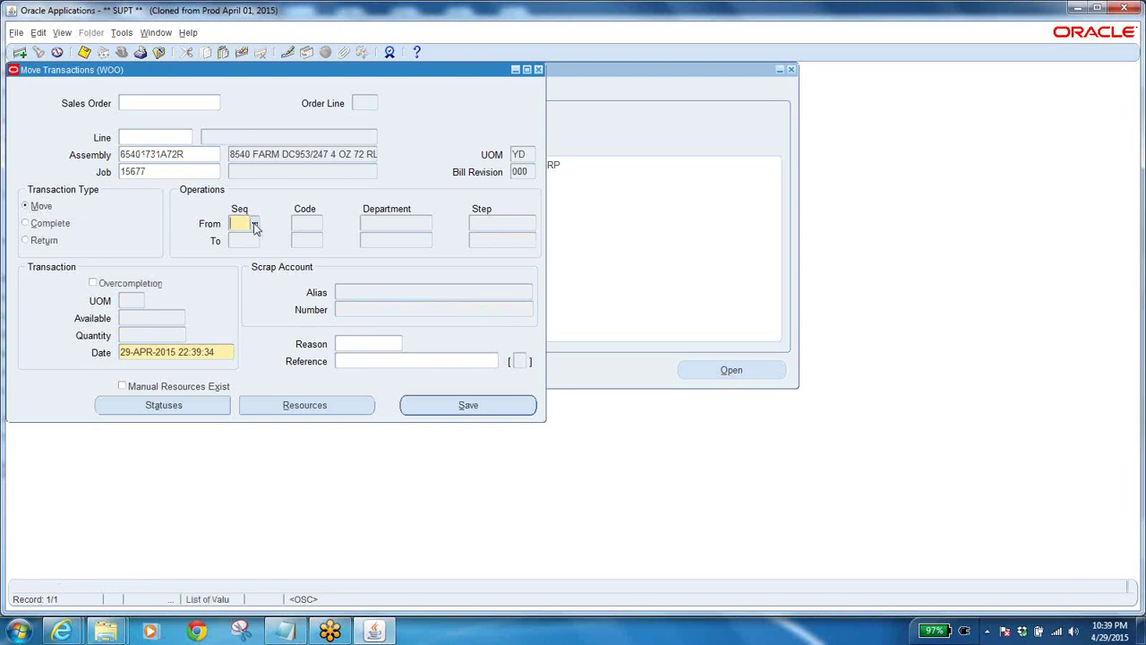
{"action": "left_click", "coordinate": [253, 223]}
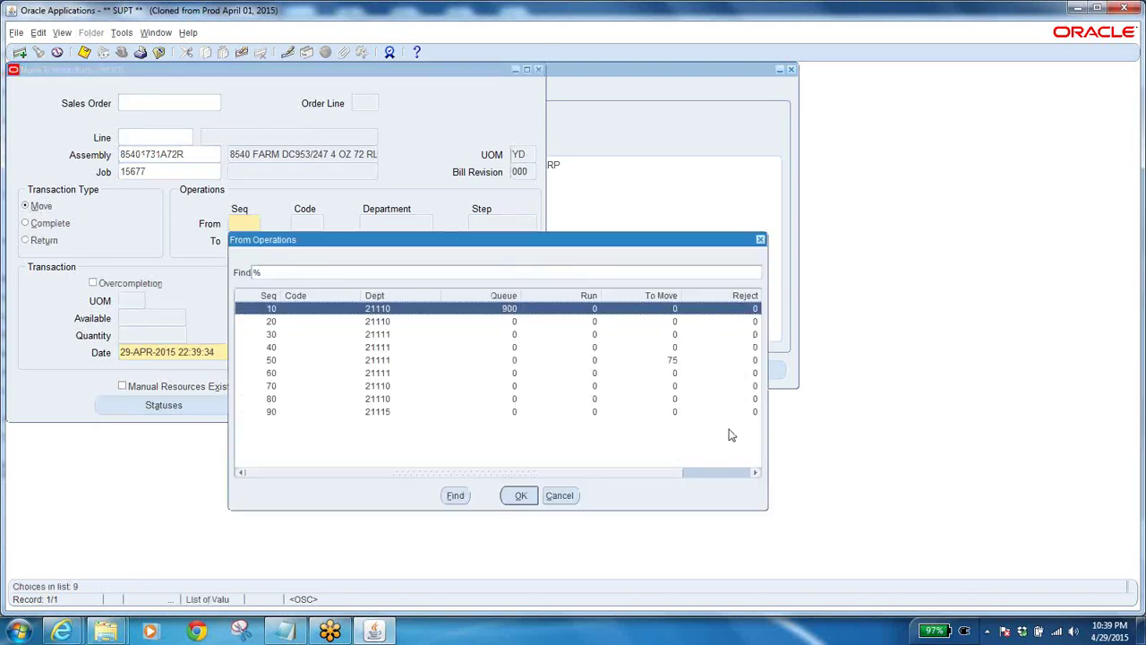
{"action": "left_click", "coordinate": [606, 472]}
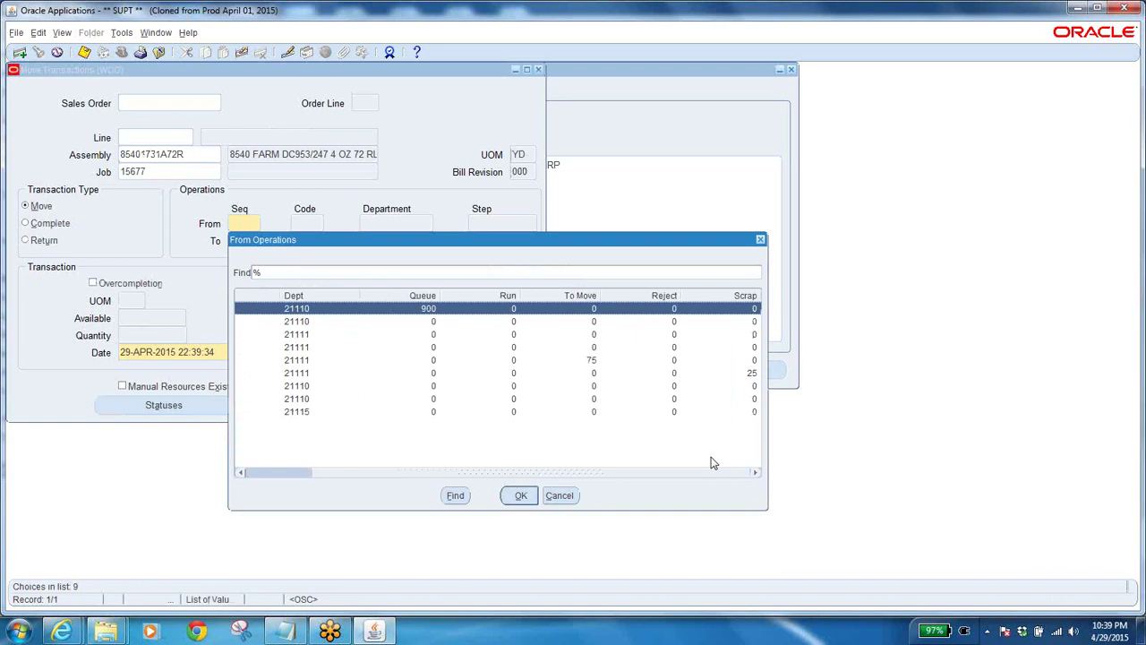
{"action": "left_click", "coordinate": [755, 374]}
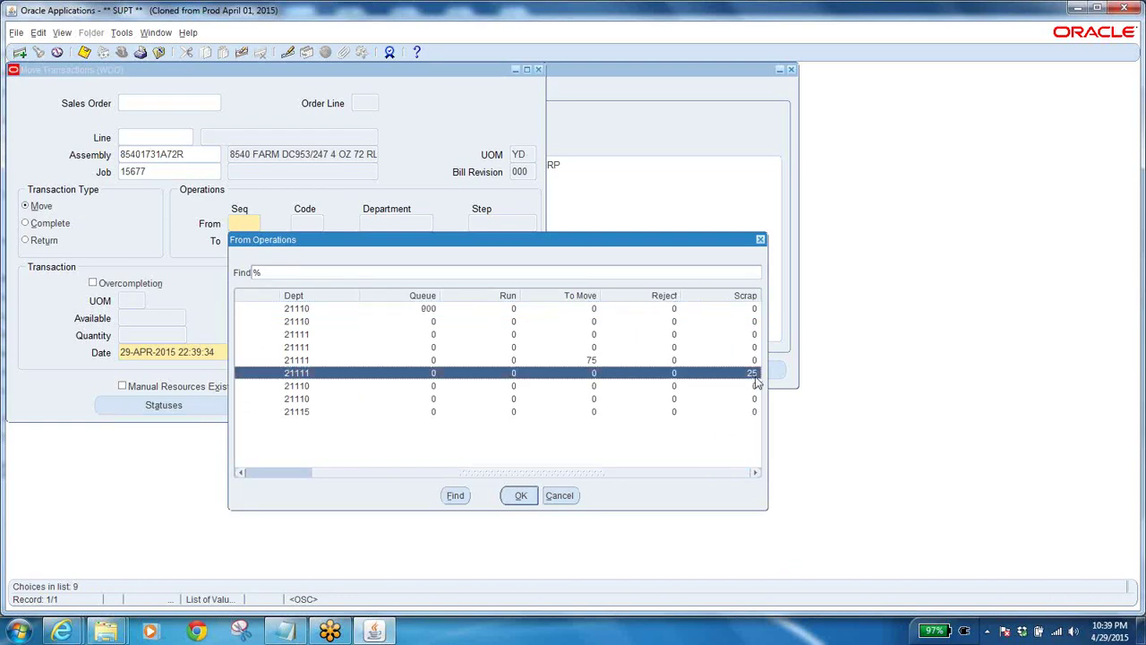
{"action": "left_click", "coordinate": [599, 359]}
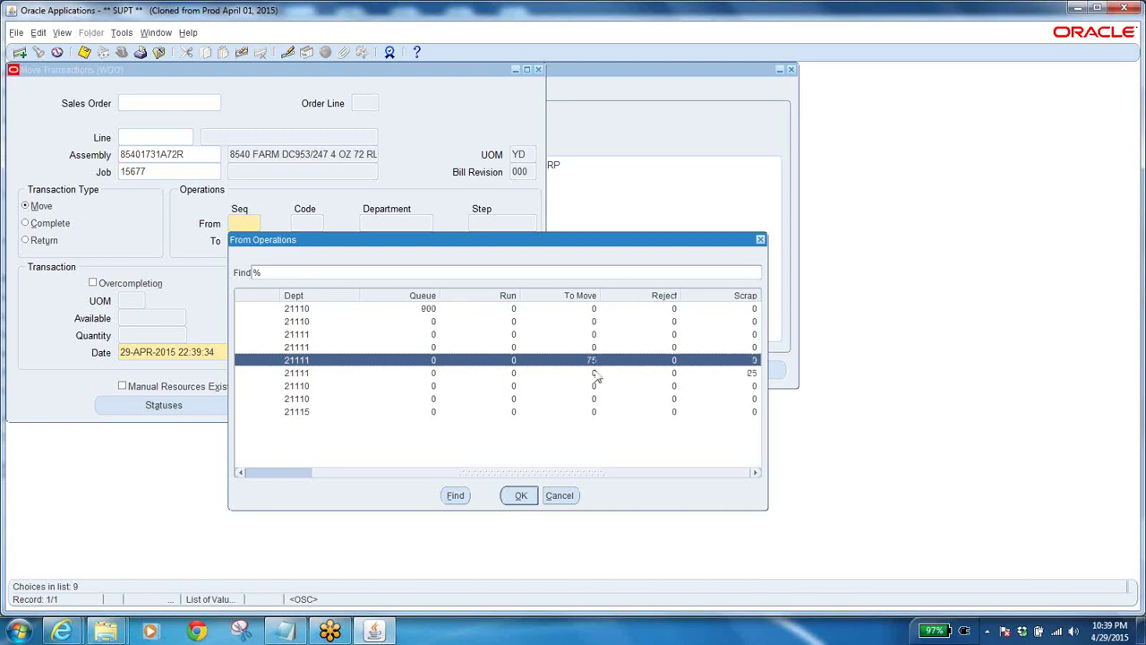
{"action": "left_click", "coordinate": [522, 495]}
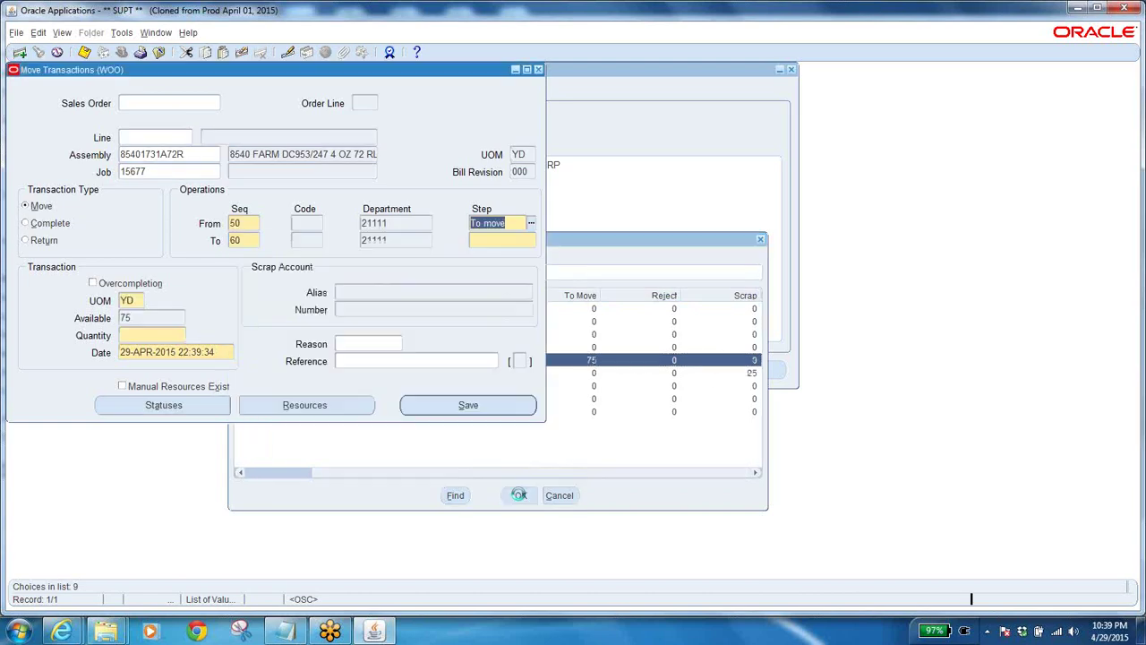
Step: Set the destination of the move to operation 80 with the step To move
{"action": "left_click", "coordinate": [244, 240]}
{"action": "left_click", "coordinate": [255, 241]}
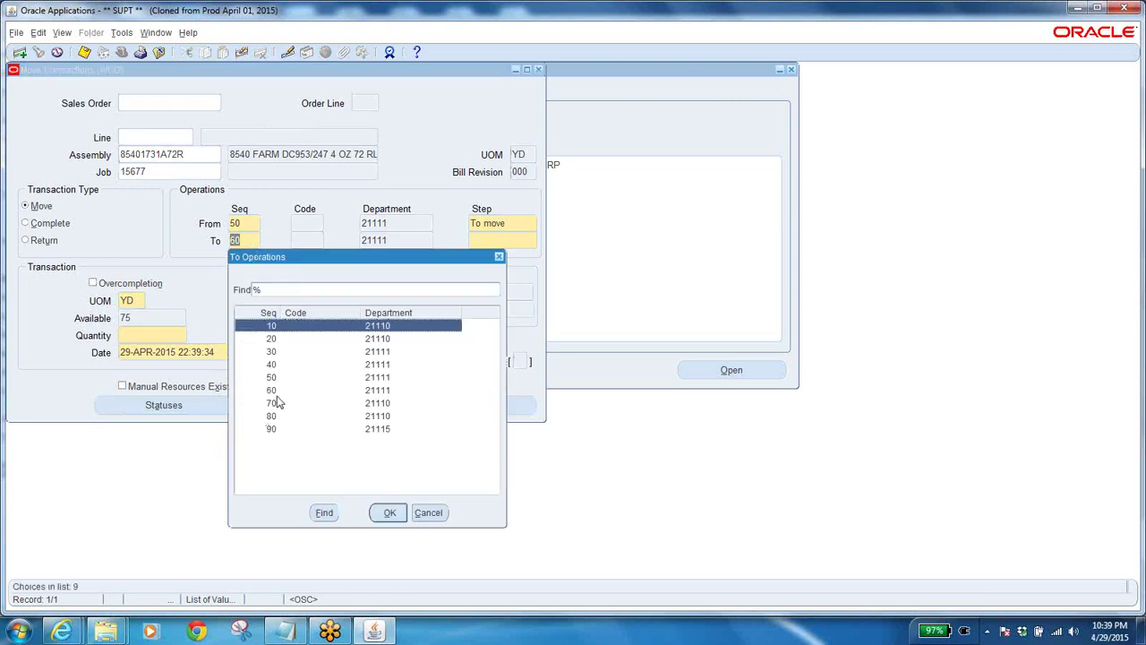
{"action": "left_click", "coordinate": [274, 418]}
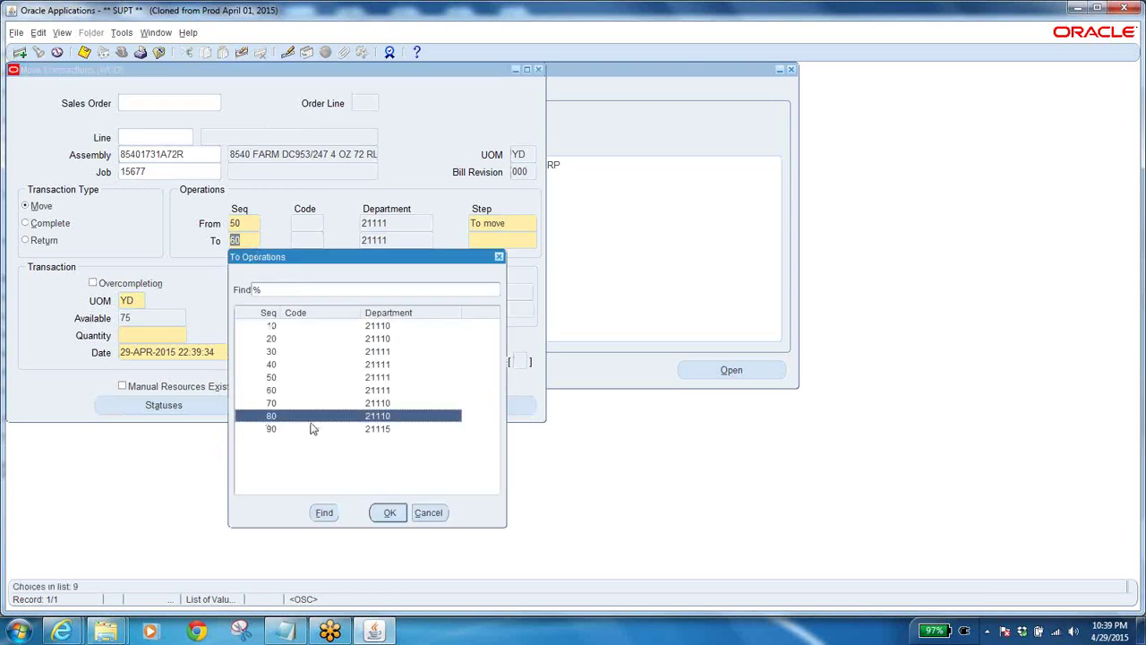
{"action": "left_click", "coordinate": [389, 513]}
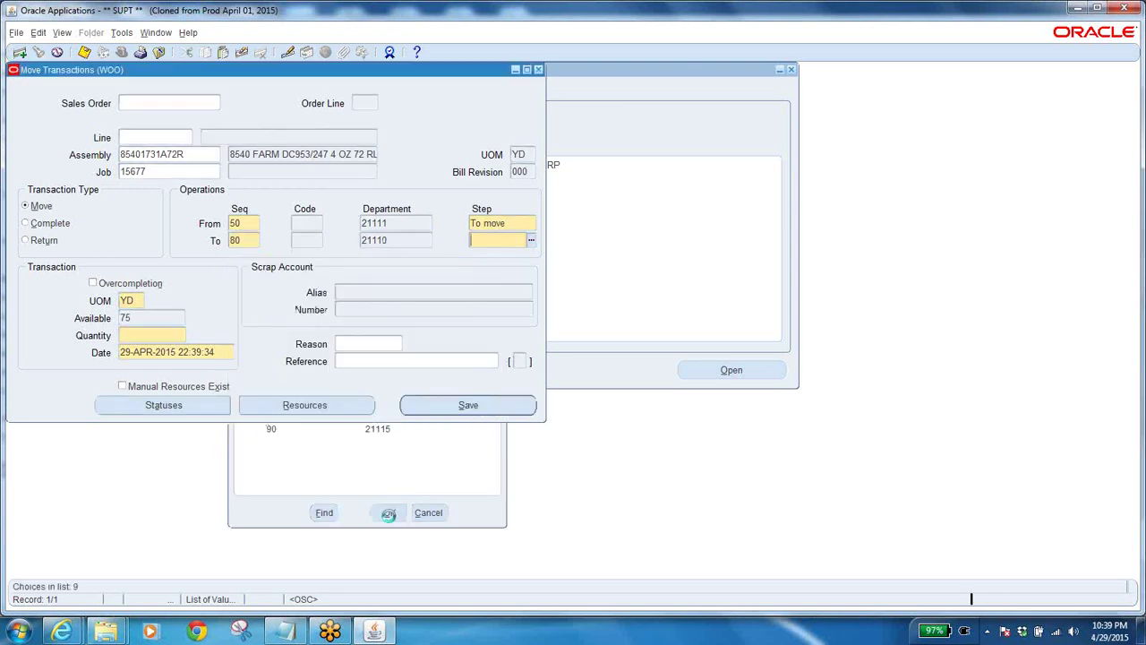
{"action": "left_click", "coordinate": [531, 240]}
{"action": "left_click", "coordinate": [522, 351]}
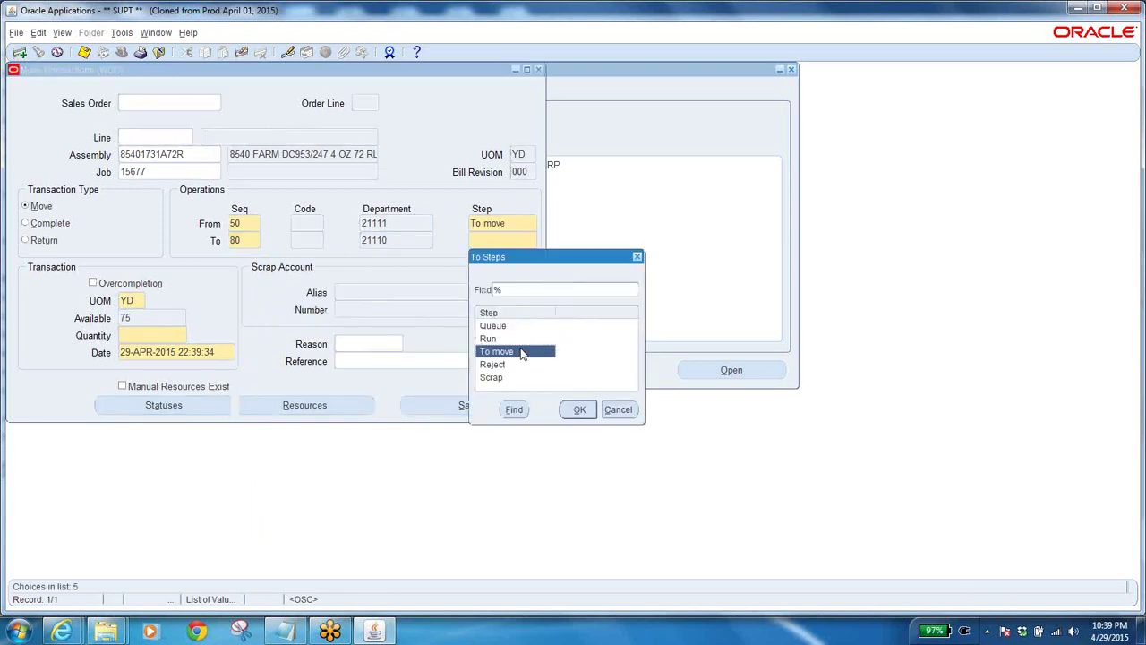
{"action": "left_click", "coordinate": [577, 409]}
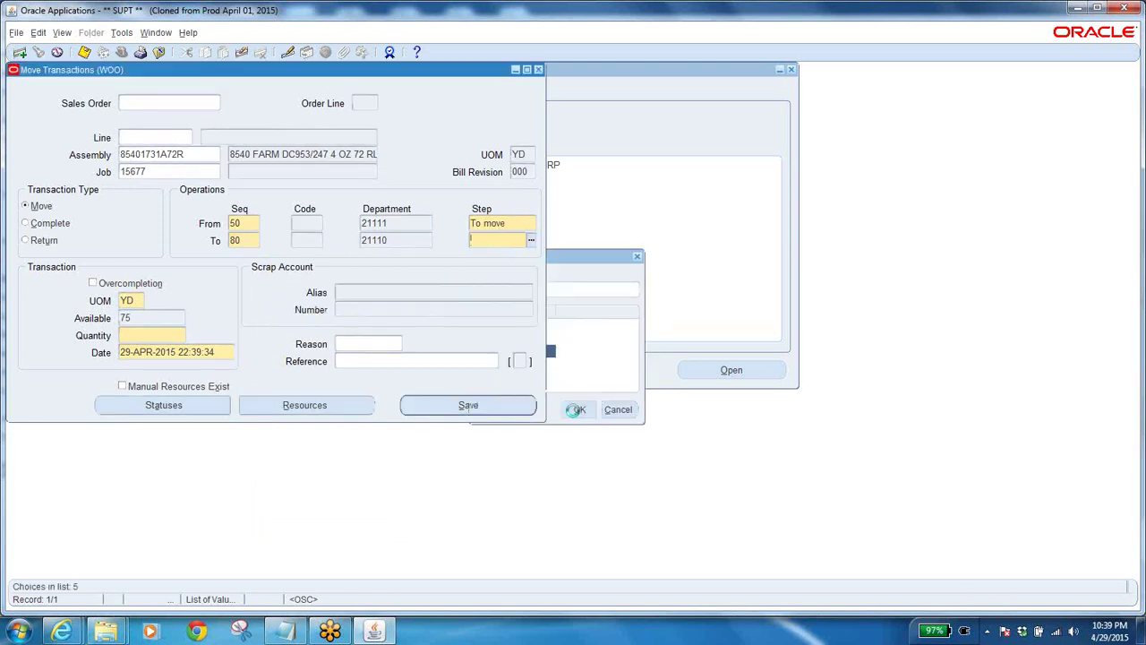
Step: Enter 75 as the quantity to move to operation 80 and save the transaction
{"action": "left_click", "coordinate": [154, 336]}
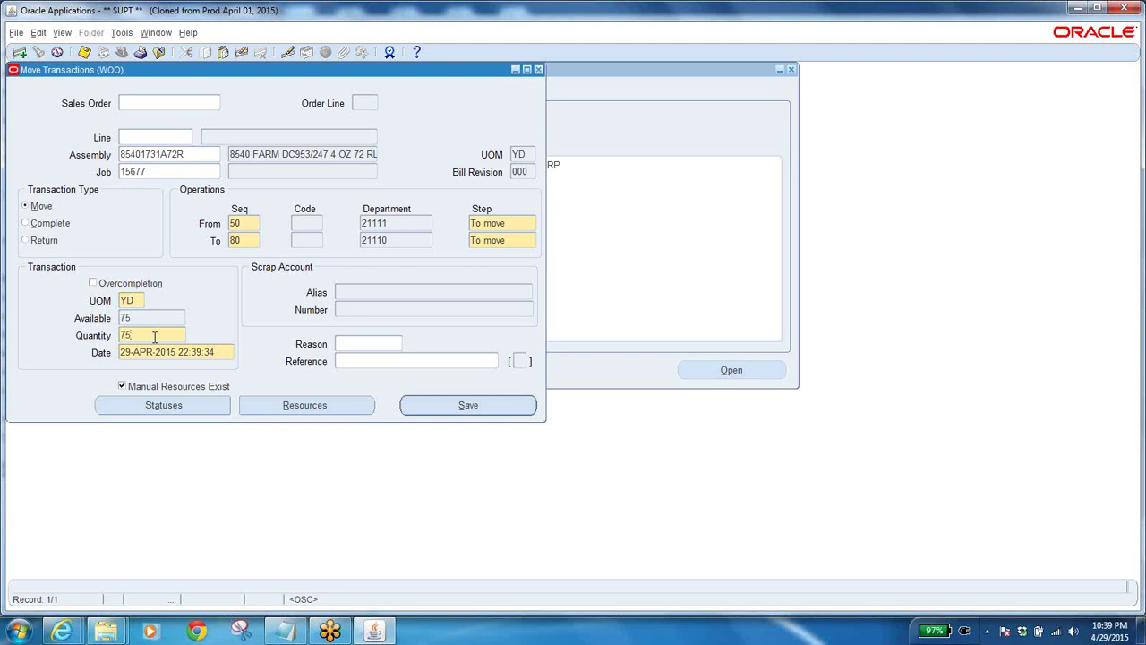
{"action": "key", "text": "Tab"}
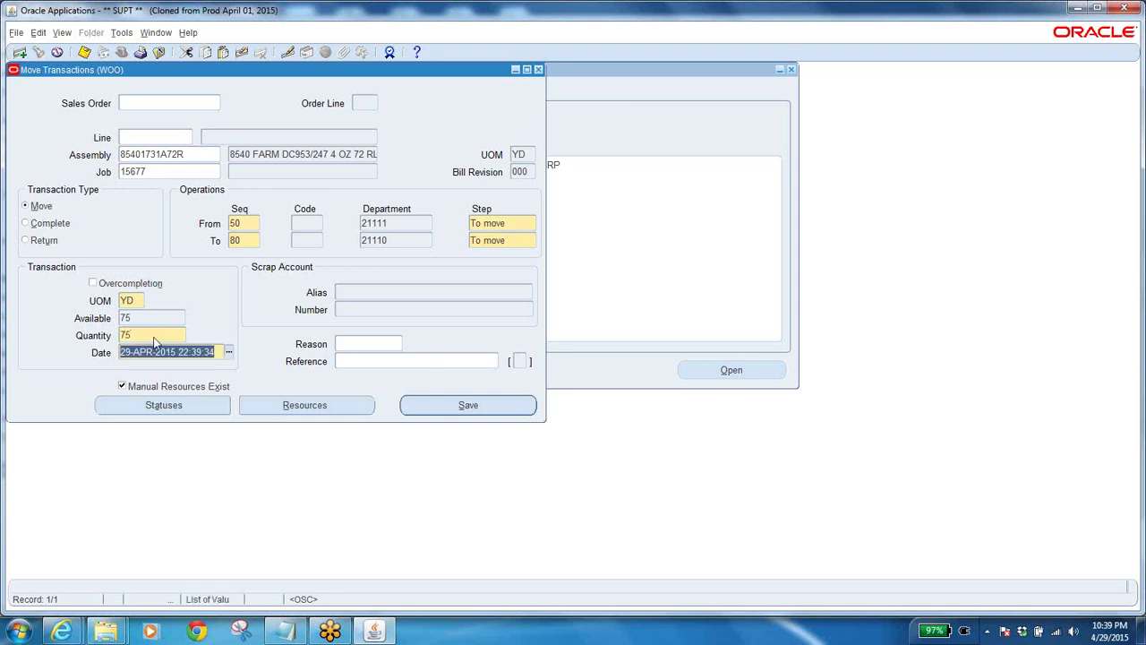
{"action": "left_click", "coordinate": [459, 408]}
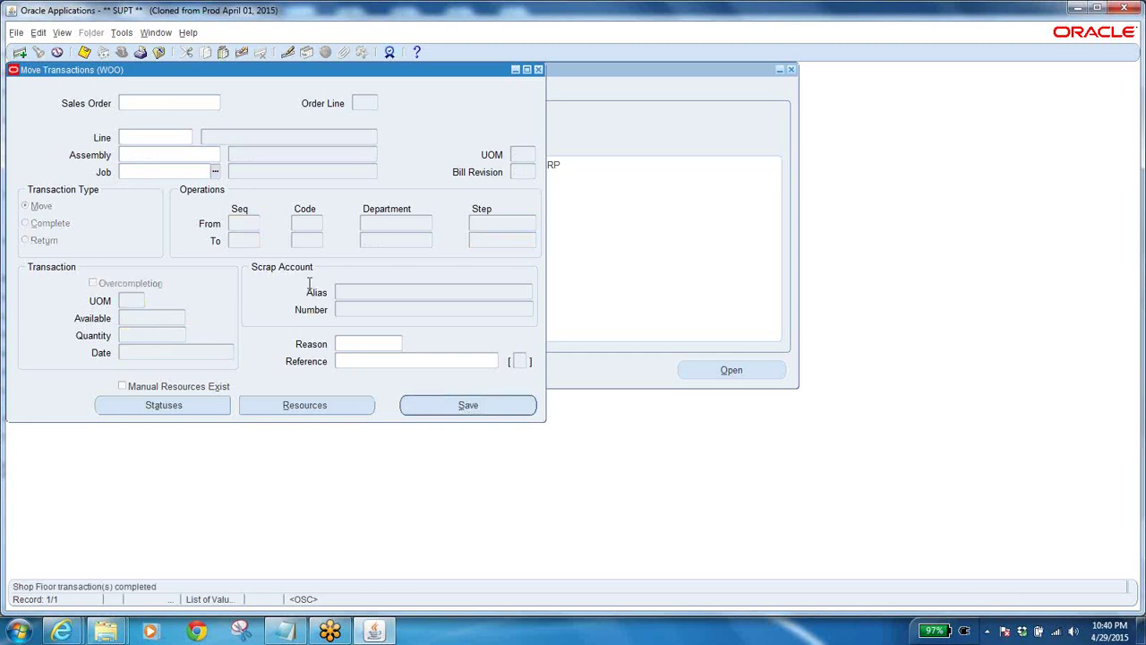
{"action": "left_click", "coordinate": [215, 152]}
{"action": "type", "text": "15677"}
{"action": "key", "text": "Tab"}
{"action": "key", "text": "ctrl+c"}
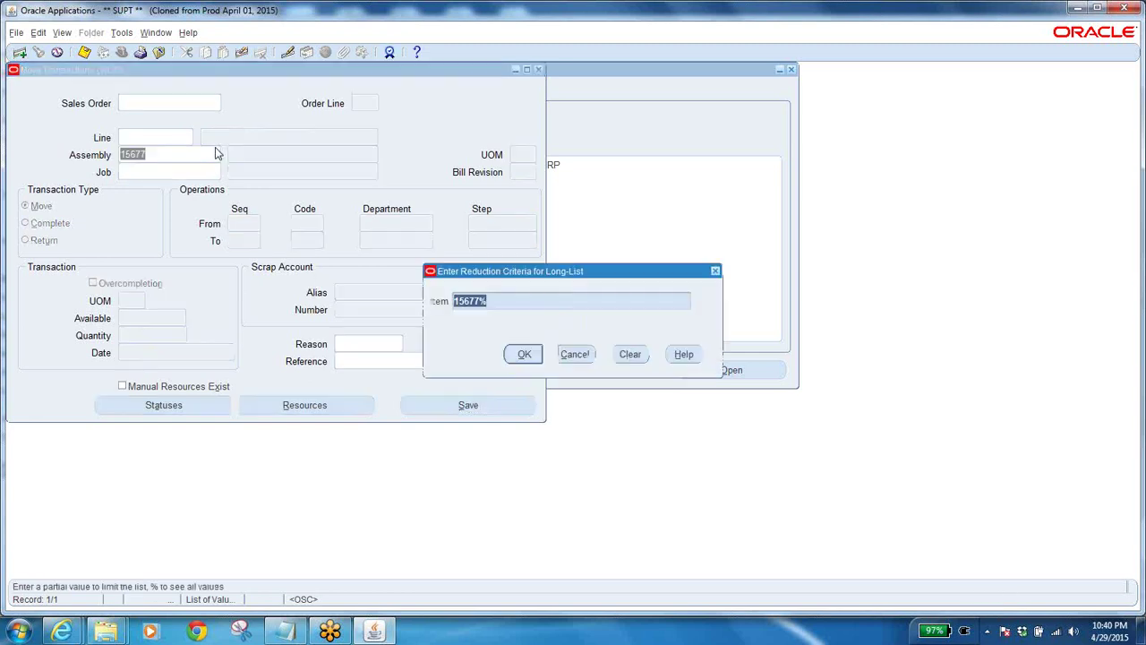
{"action": "left_click", "coordinate": [564, 356]}
{"action": "key", "text": "Delete"}
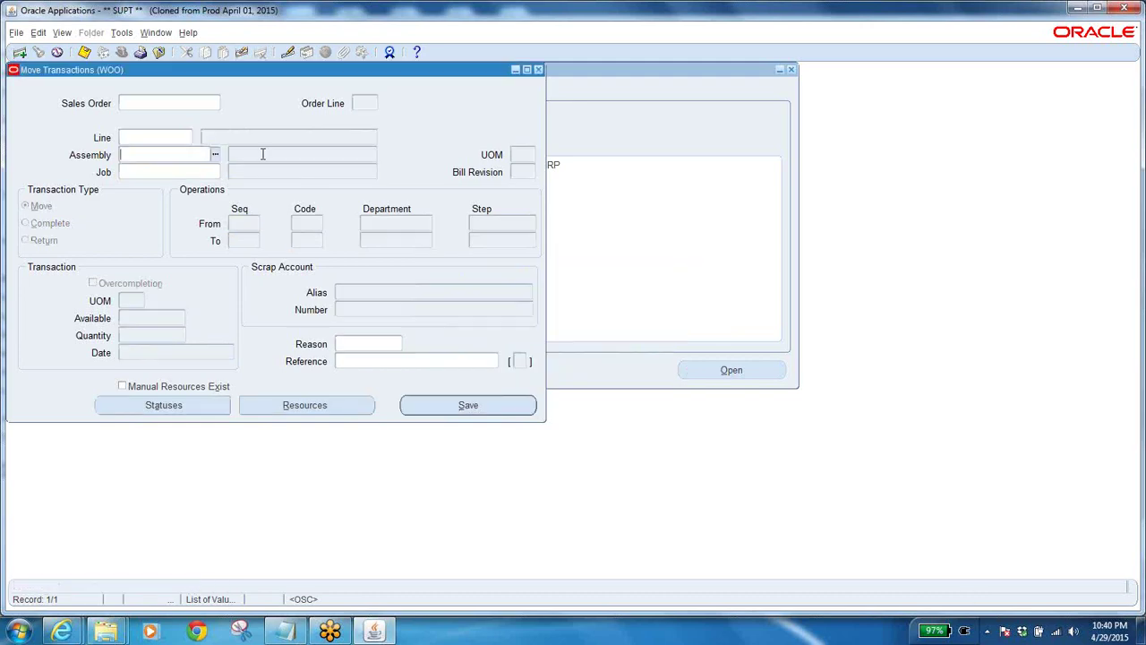
Step: Start another move transaction for job 15677 and choose operation 80 as the source
{"action": "left_click", "coordinate": [189, 170]}
{"action": "key", "text": "ctrl+v"}
{"action": "key", "text": "Tab"}
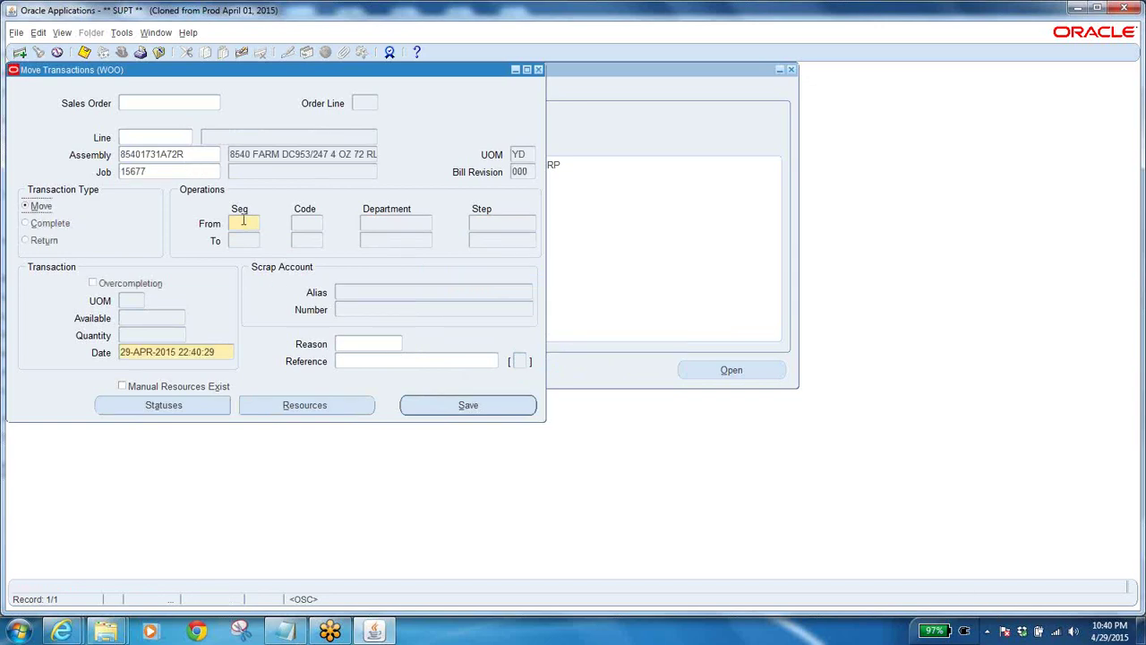
{"action": "double_click", "coordinate": [245, 223]}
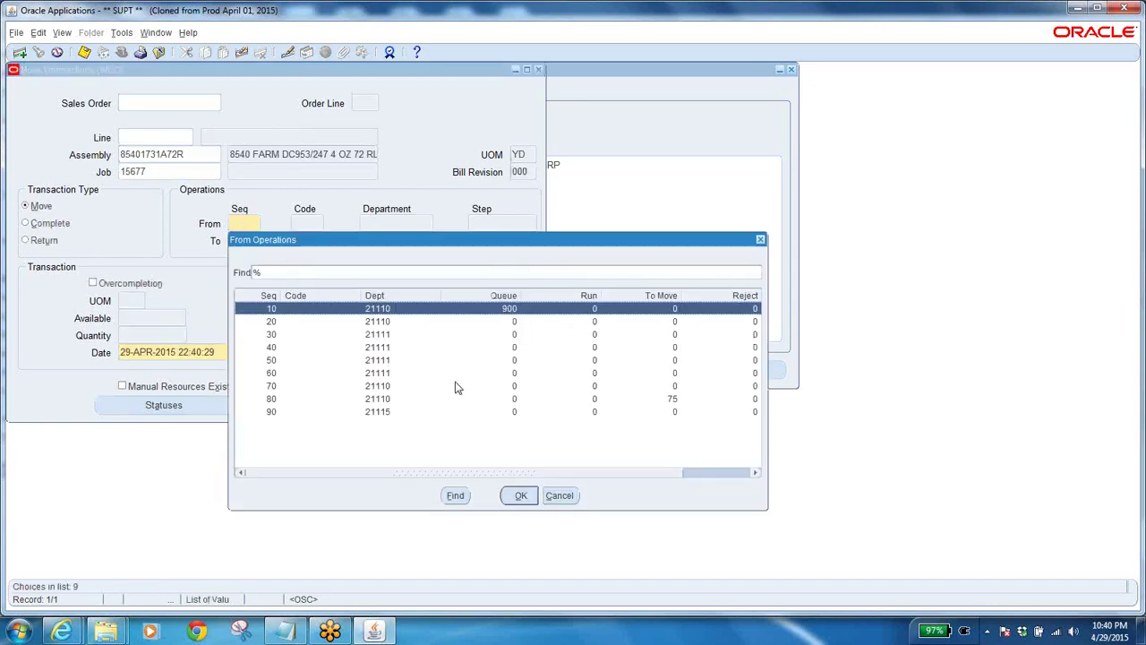
{"action": "left_click", "coordinate": [656, 401]}
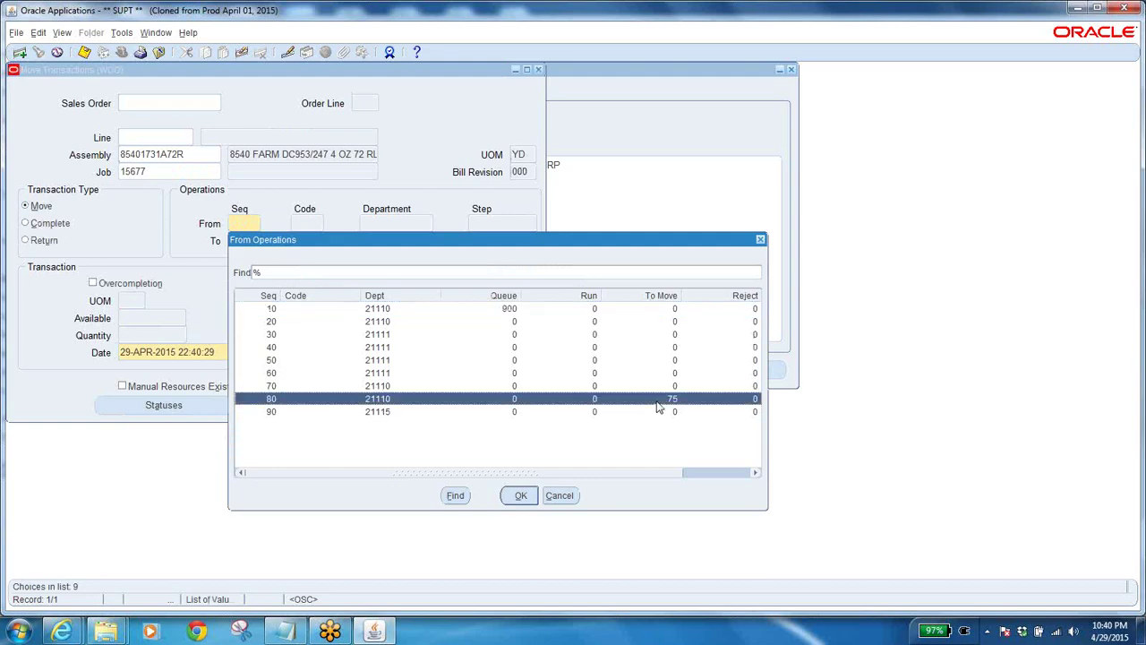
{"action": "left_click", "coordinate": [520, 495]}
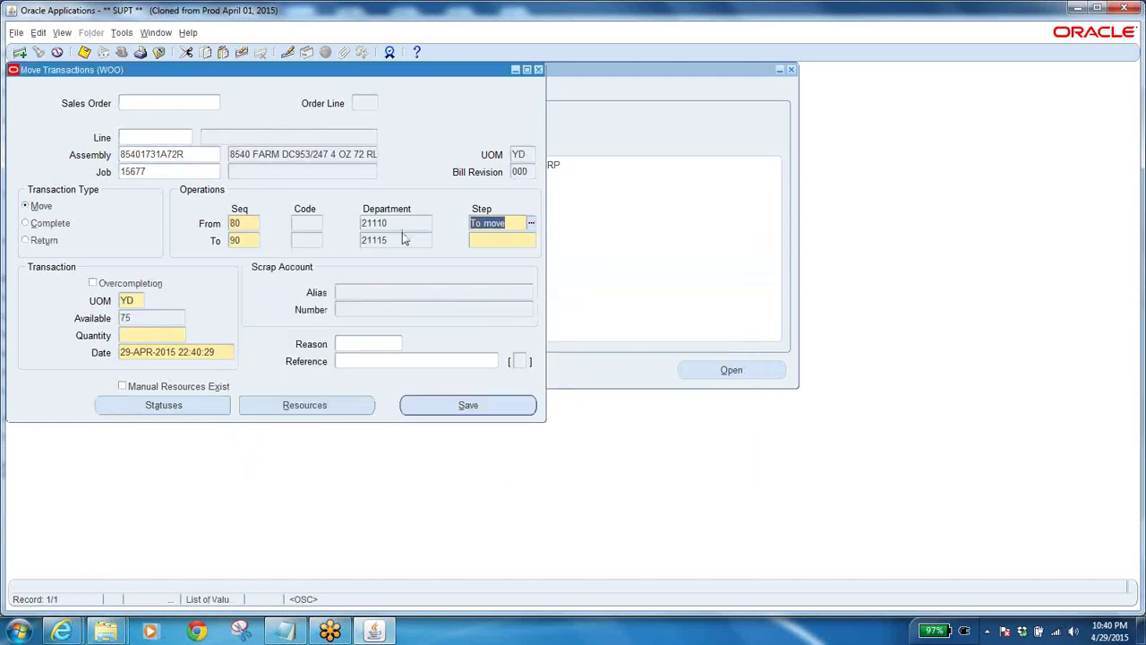
Step: Set the destination step at operation 90 to To move
{"action": "key", "text": "Tab"}
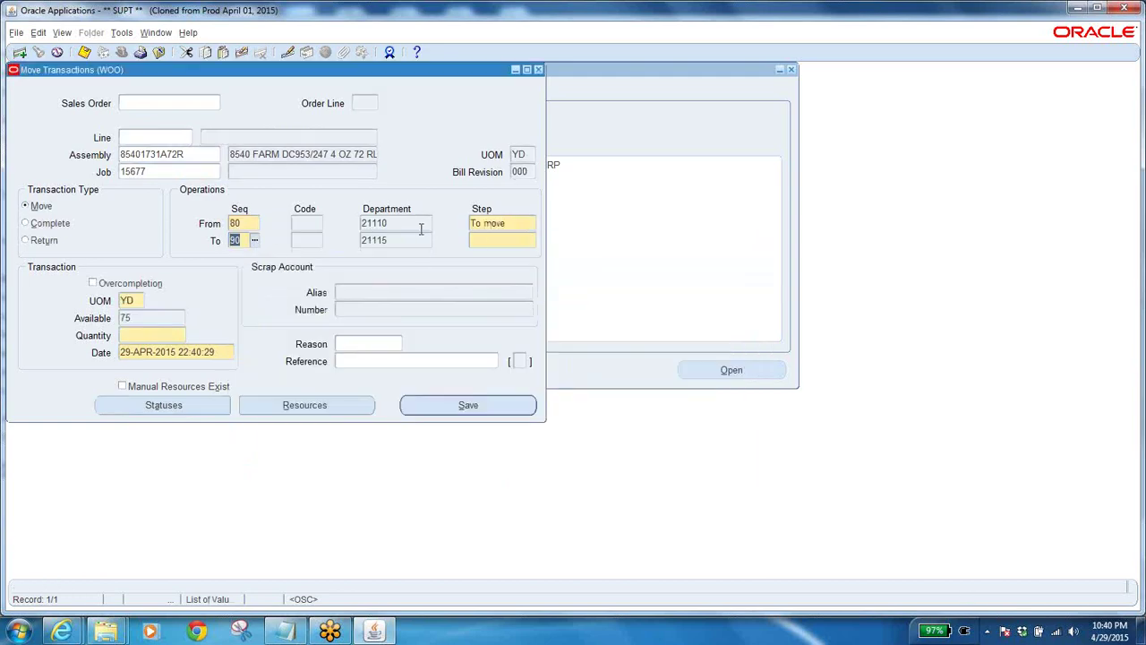
{"action": "left_click", "coordinate": [528, 243]}
{"action": "left_click", "coordinate": [529, 242]}
{"action": "left_click", "coordinate": [501, 352]}
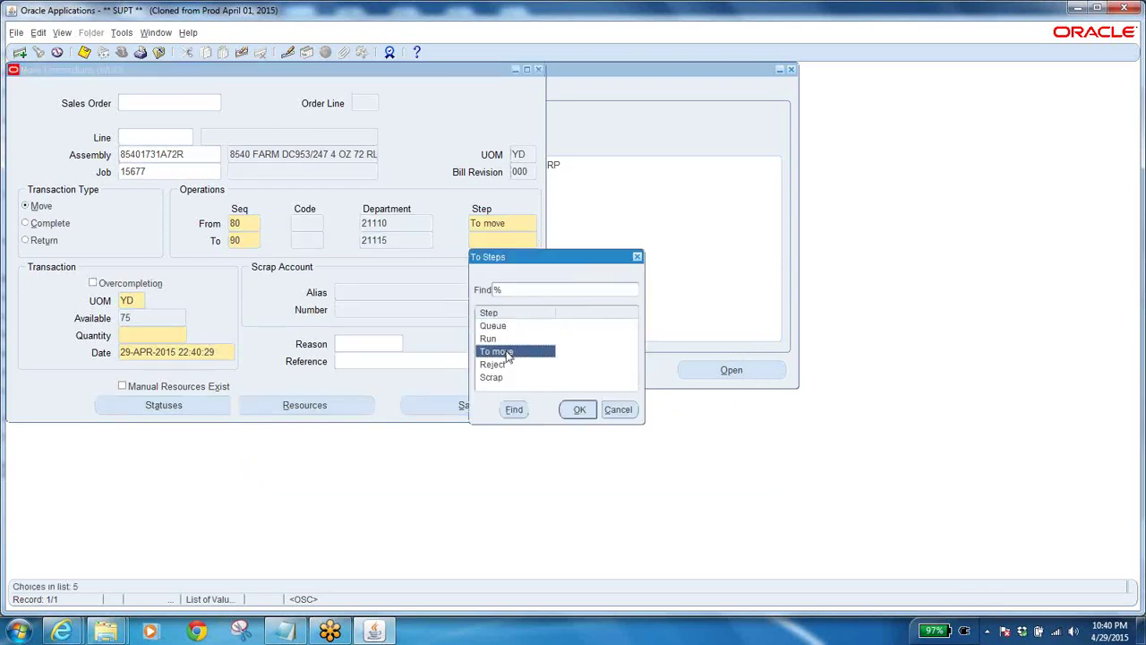
{"action": "left_click", "coordinate": [578, 409]}
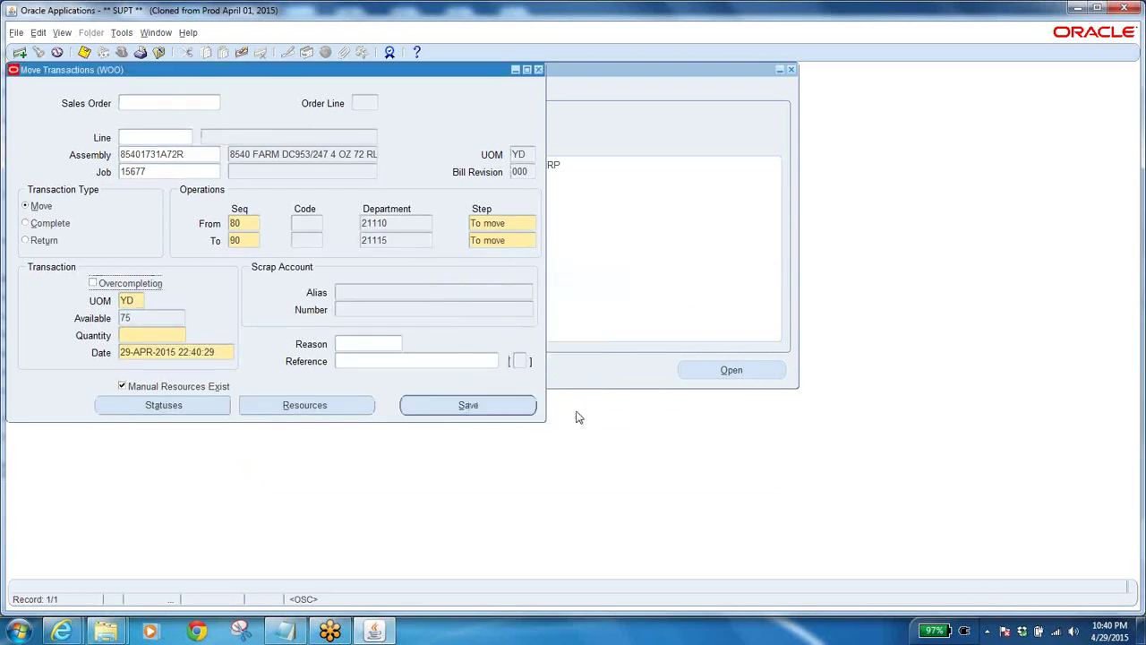
Step: Enter 75 as the quantity to move to operation 90 and save the transaction
{"action": "left_click", "coordinate": [170, 336]}
{"action": "left_click", "coordinate": [240, 239]}
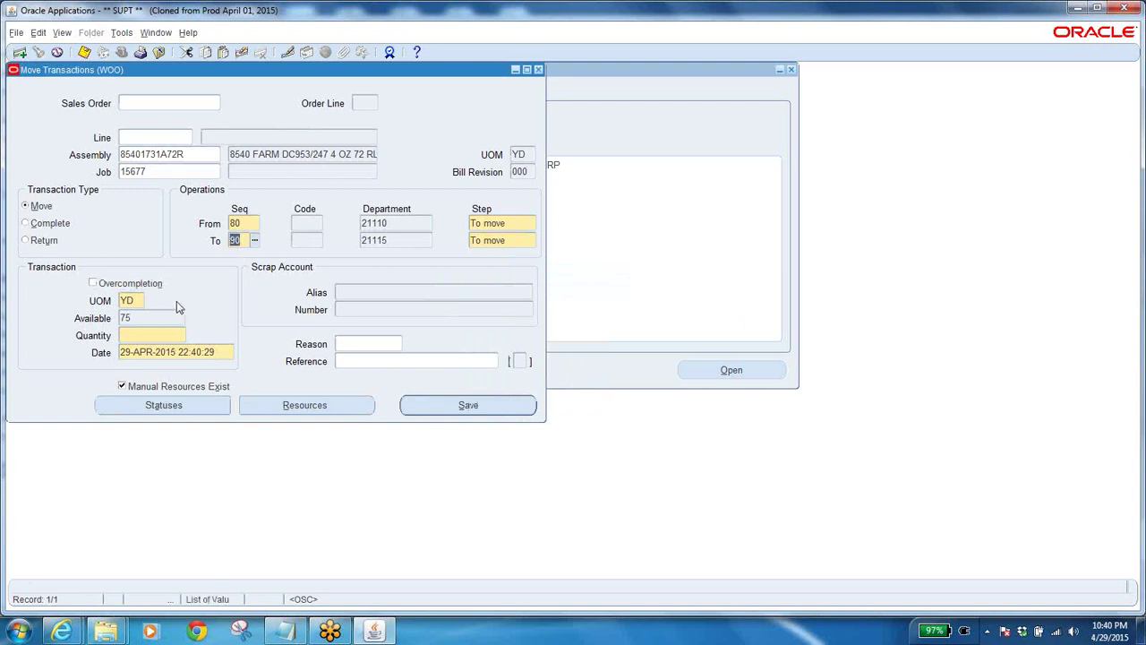
{"action": "left_click", "coordinate": [150, 336]}
{"action": "type", "text": "7"}
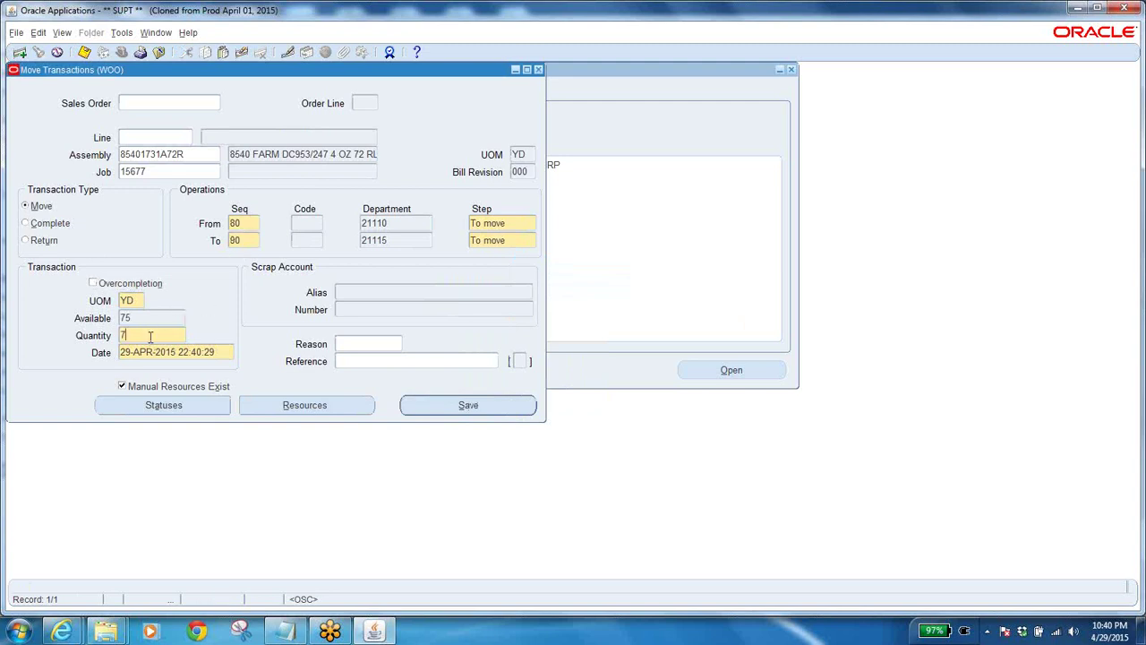
{"action": "type", "text": "5"}
{"action": "key", "text": "Tab"}
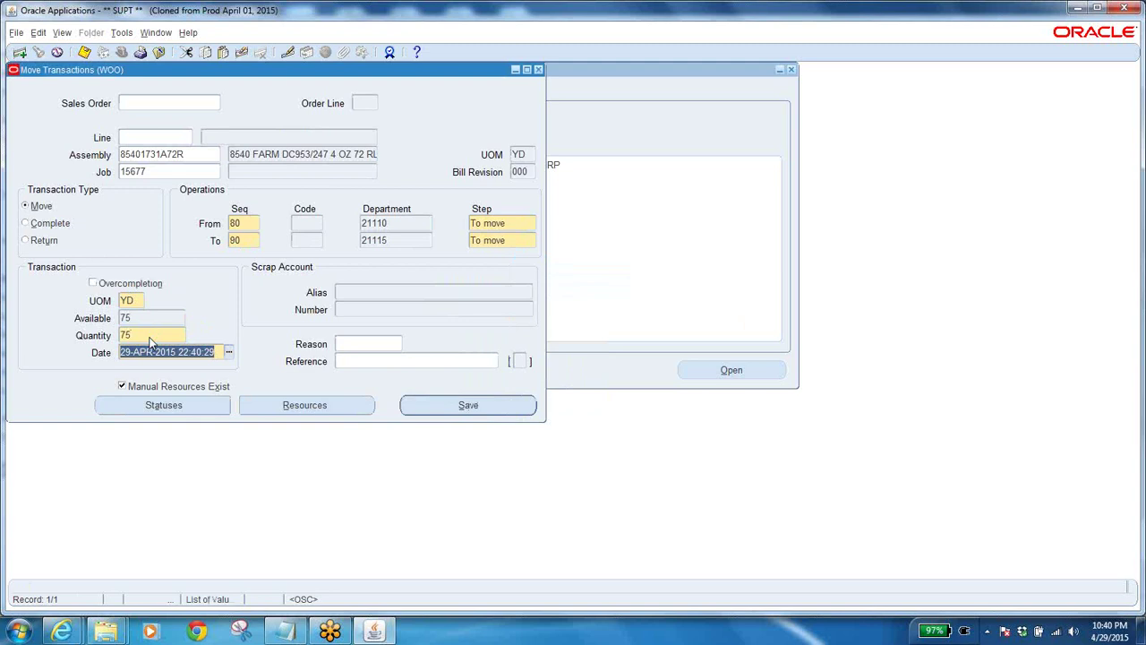
{"action": "left_click", "coordinate": [447, 403]}
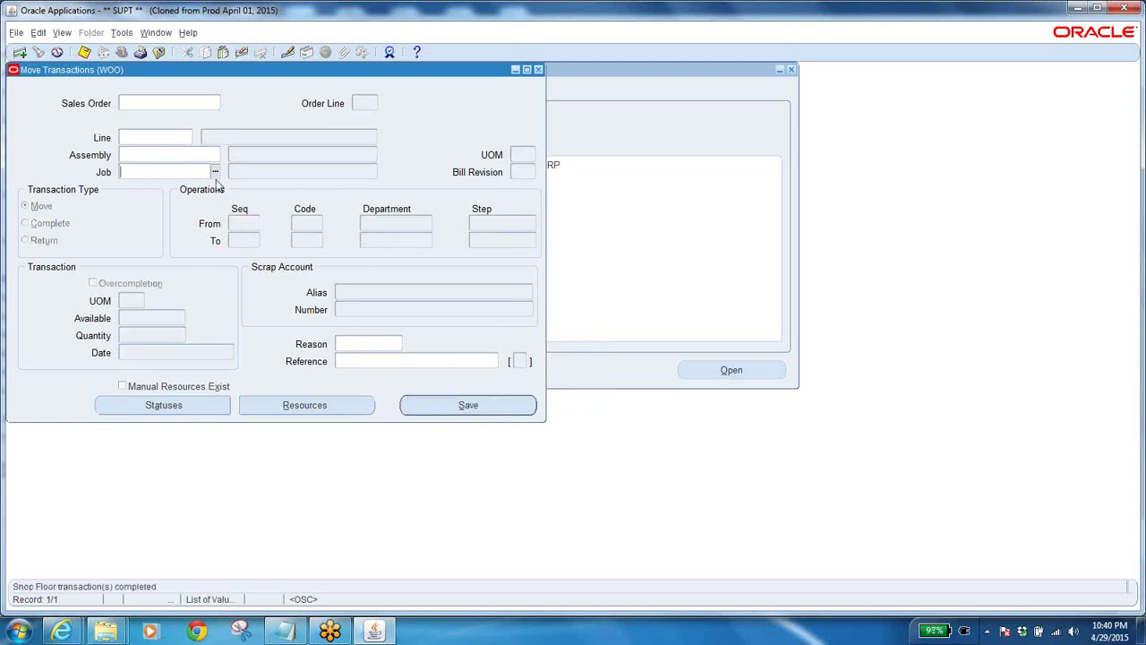
Step: Start a new move transaction for job 15677 with operation 90 as the source
{"action": "type", "text": "15677"}
{"action": "key", "text": "Tab"}
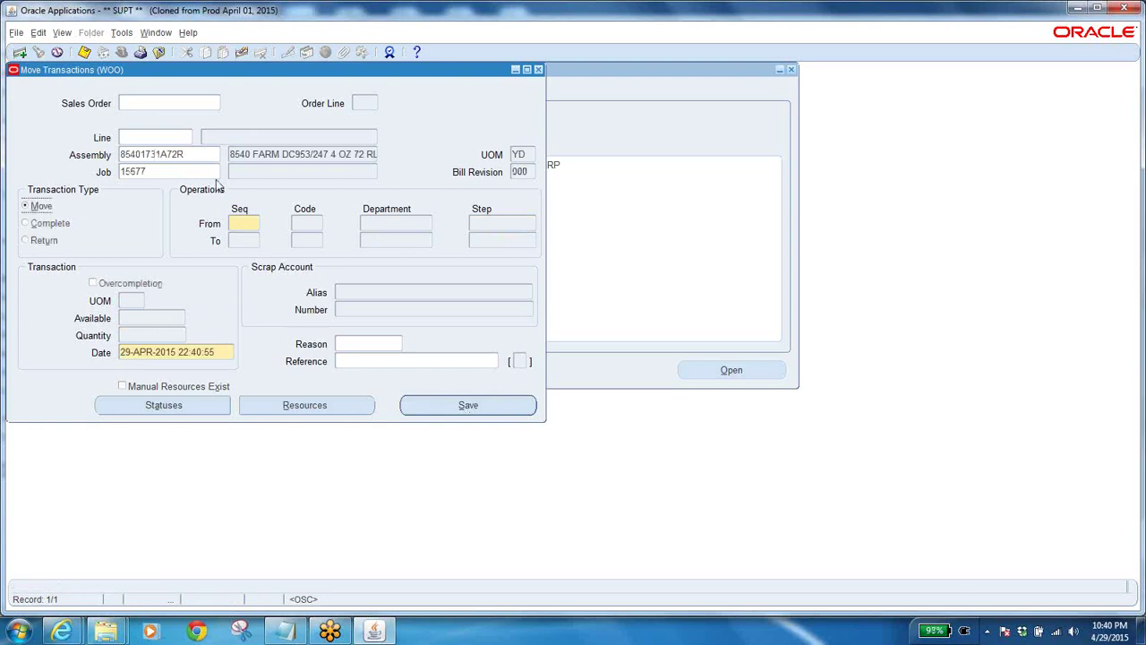
{"action": "left_click", "coordinate": [260, 224]}
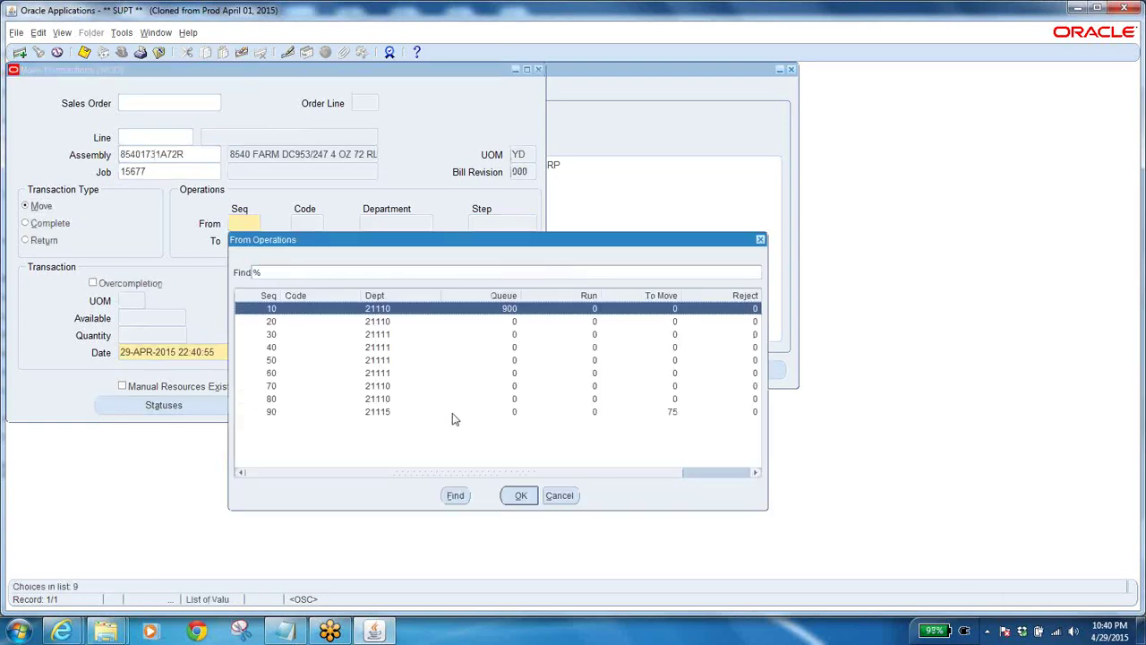
{"action": "left_click", "coordinate": [684, 418]}
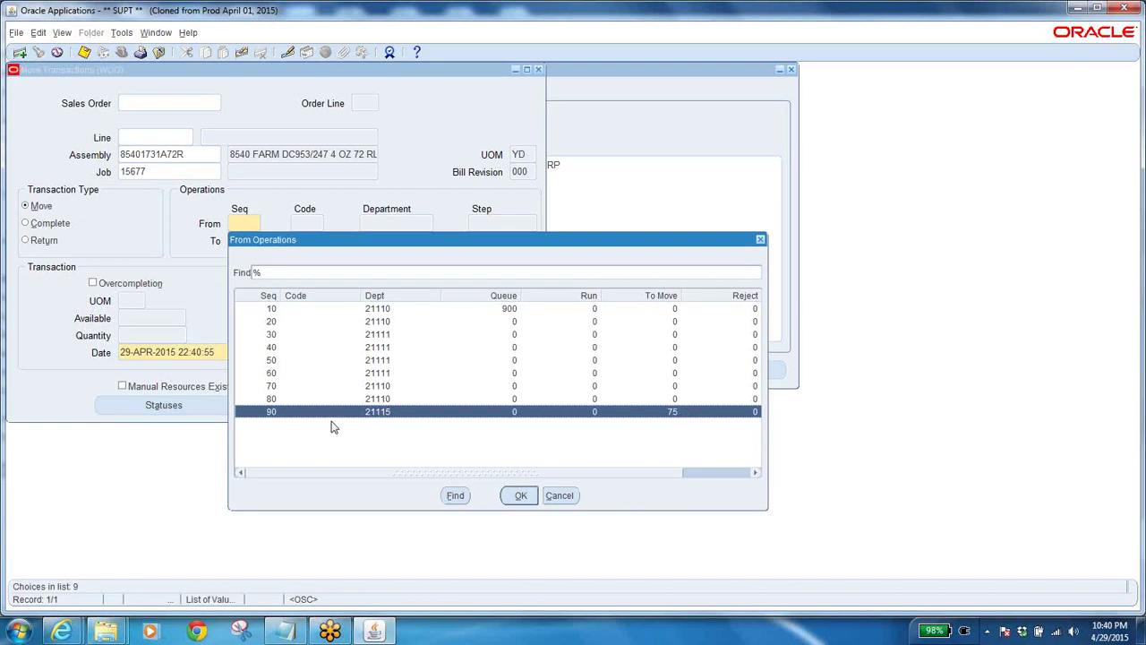
{"action": "left_click", "coordinate": [526, 499]}
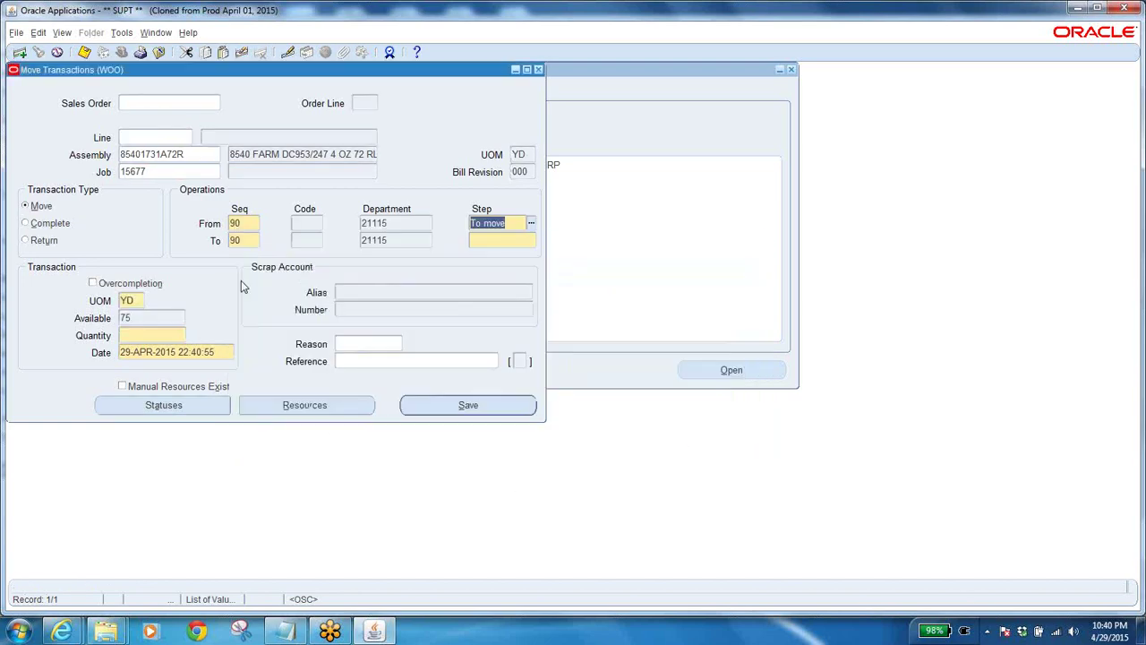
Step: Try to set the destination step of operation 90 to To move
{"action": "left_click", "coordinate": [487, 239]}
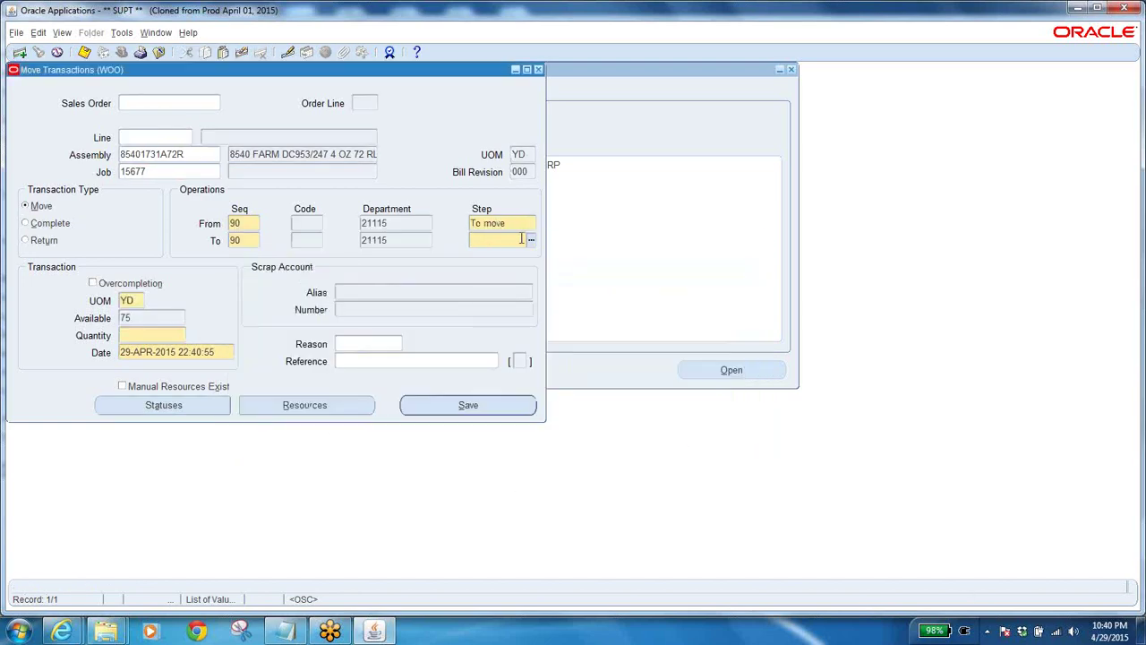
{"action": "left_click", "coordinate": [531, 239]}
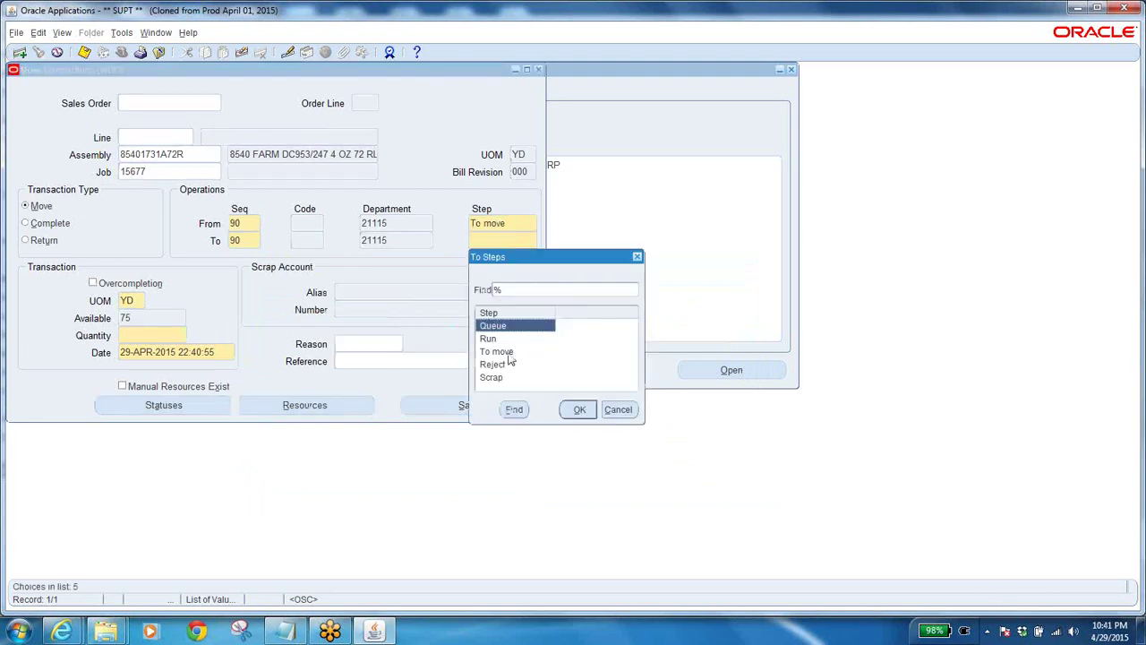
{"action": "left_click", "coordinate": [506, 351]}
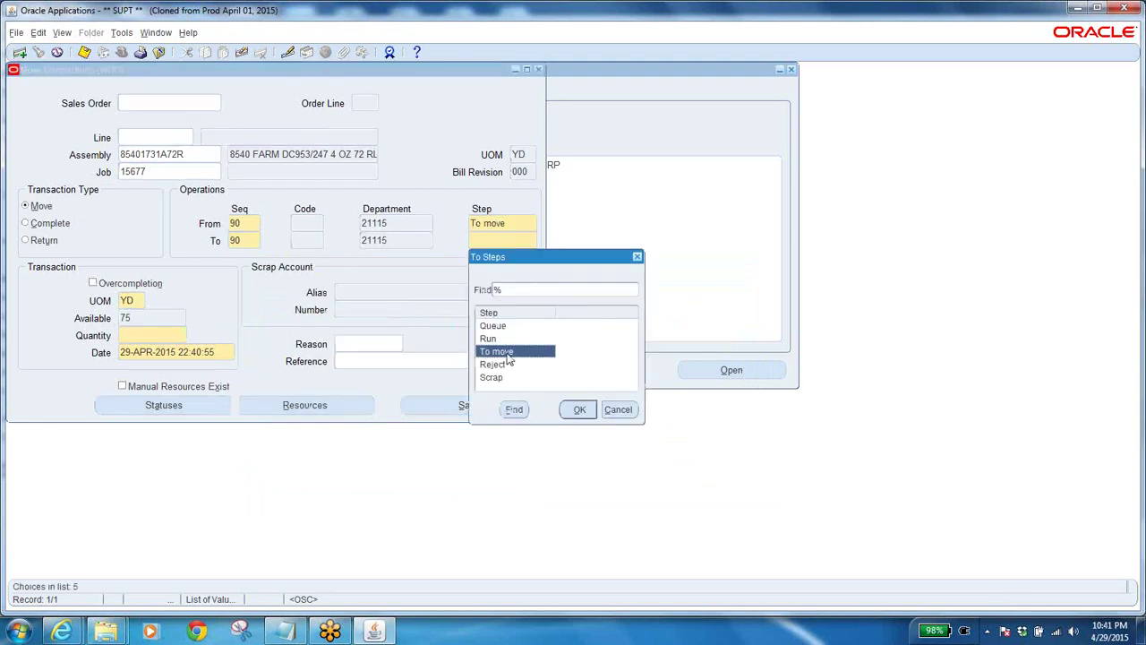
{"action": "left_click", "coordinate": [580, 409]}
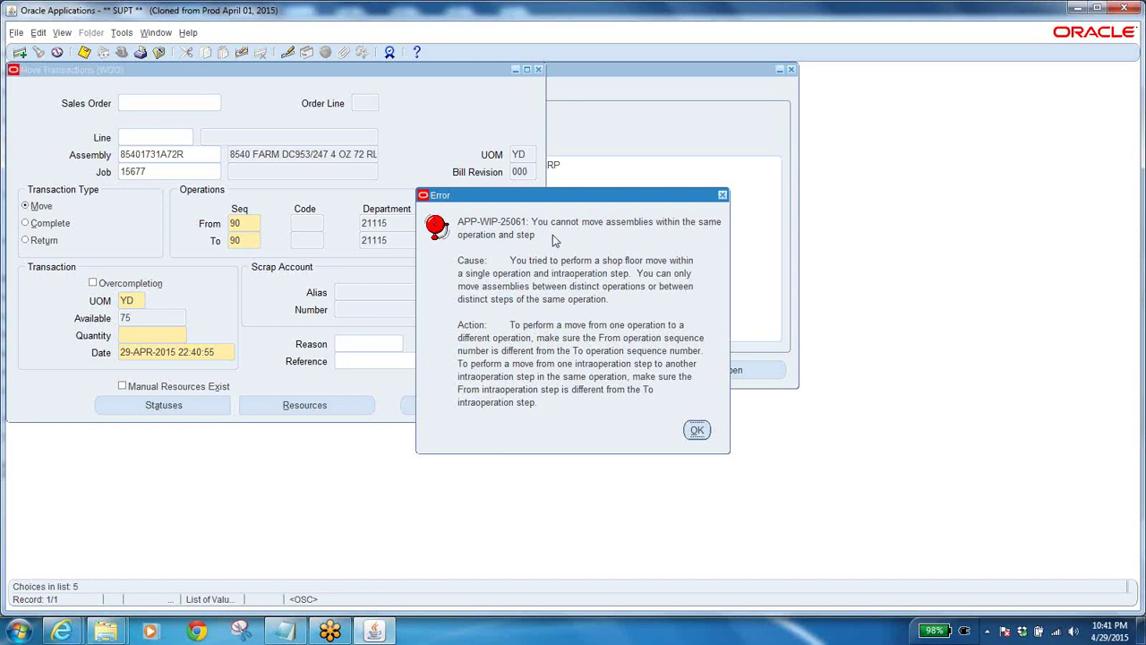
{"action": "left_click", "coordinate": [699, 431]}
{"action": "left_click", "coordinate": [698, 431]}
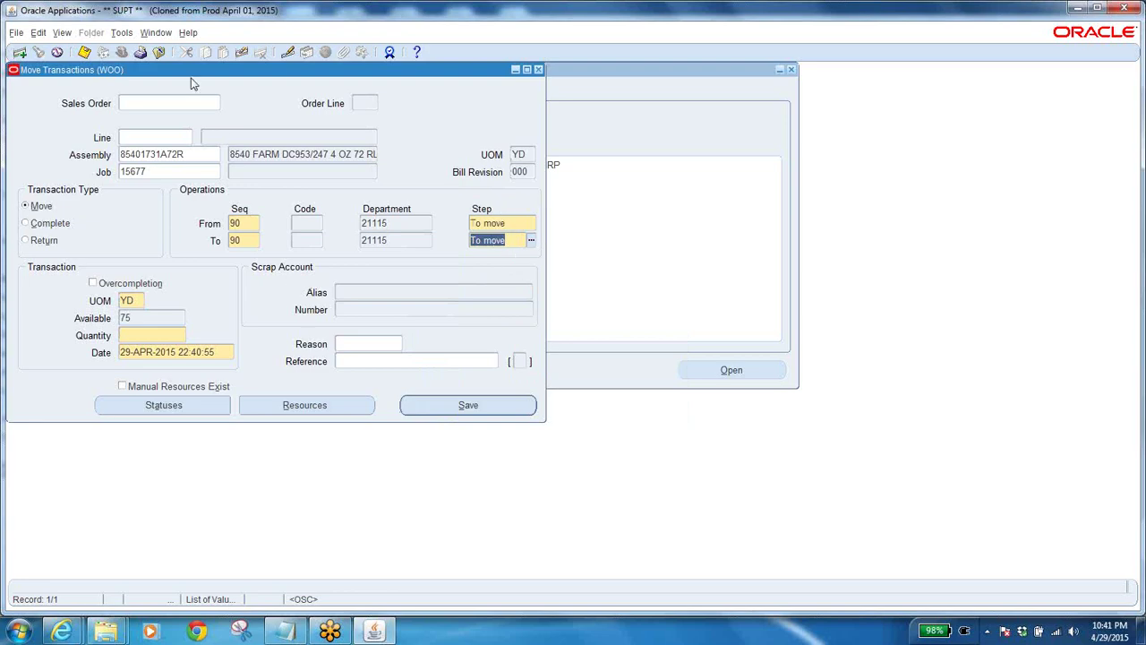
Step: Close the move transaction form without saving and open Completion Transactions for material
{"action": "left_click", "coordinate": [164, 54]}
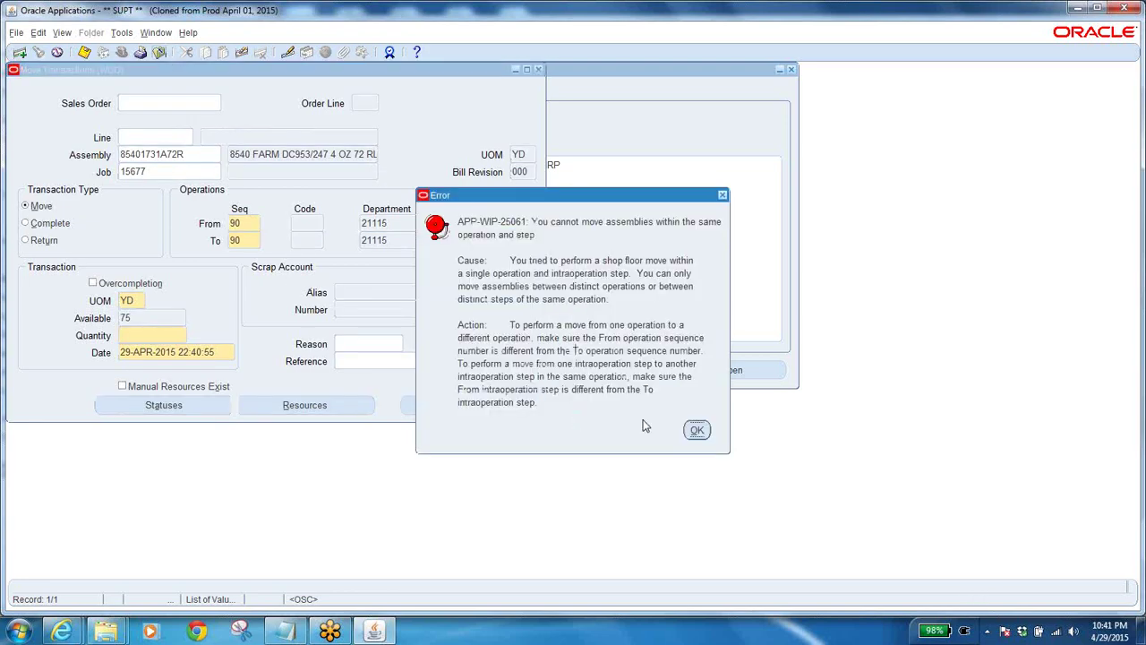
{"action": "left_click", "coordinate": [698, 430]}
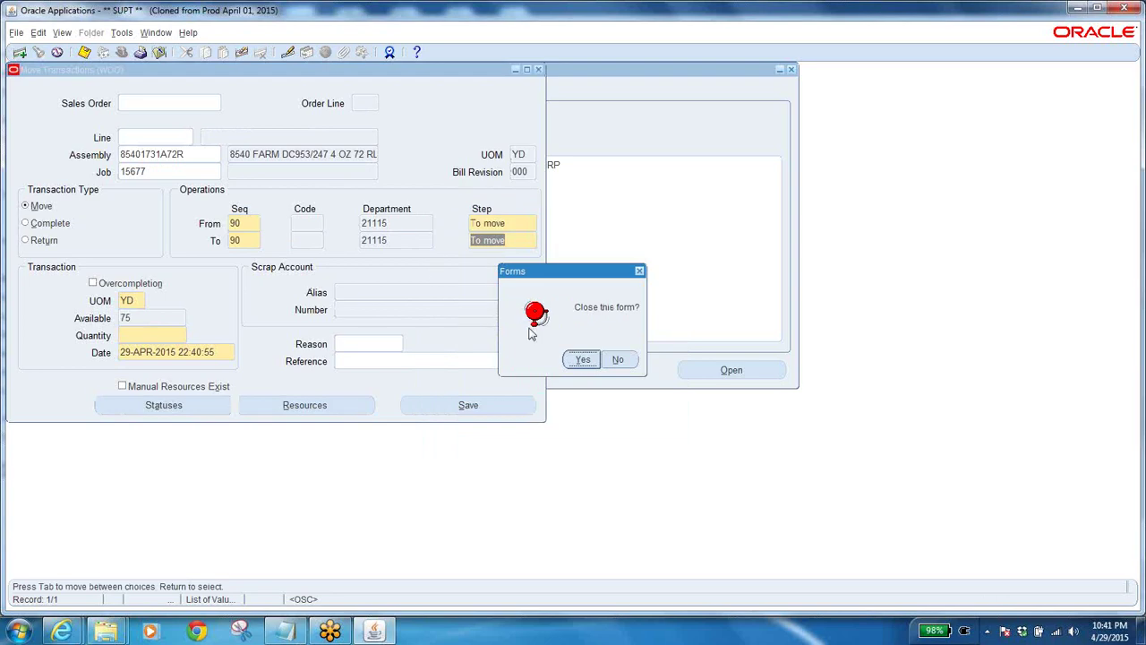
{"action": "left_click", "coordinate": [585, 362]}
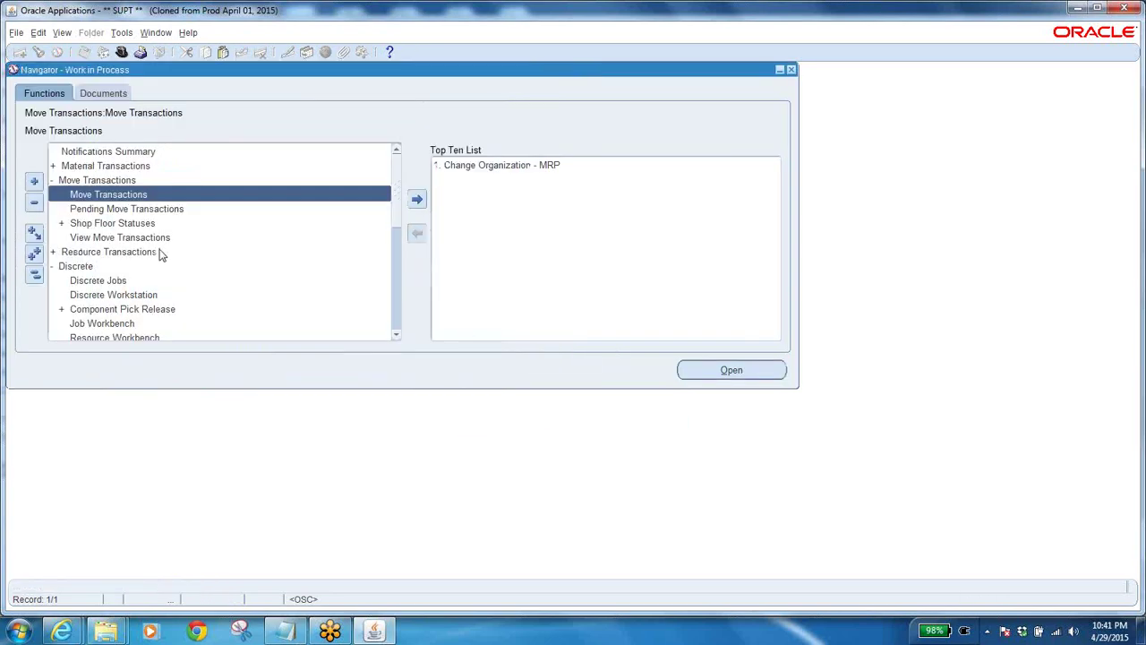
{"action": "left_click", "coordinate": [33, 279]}
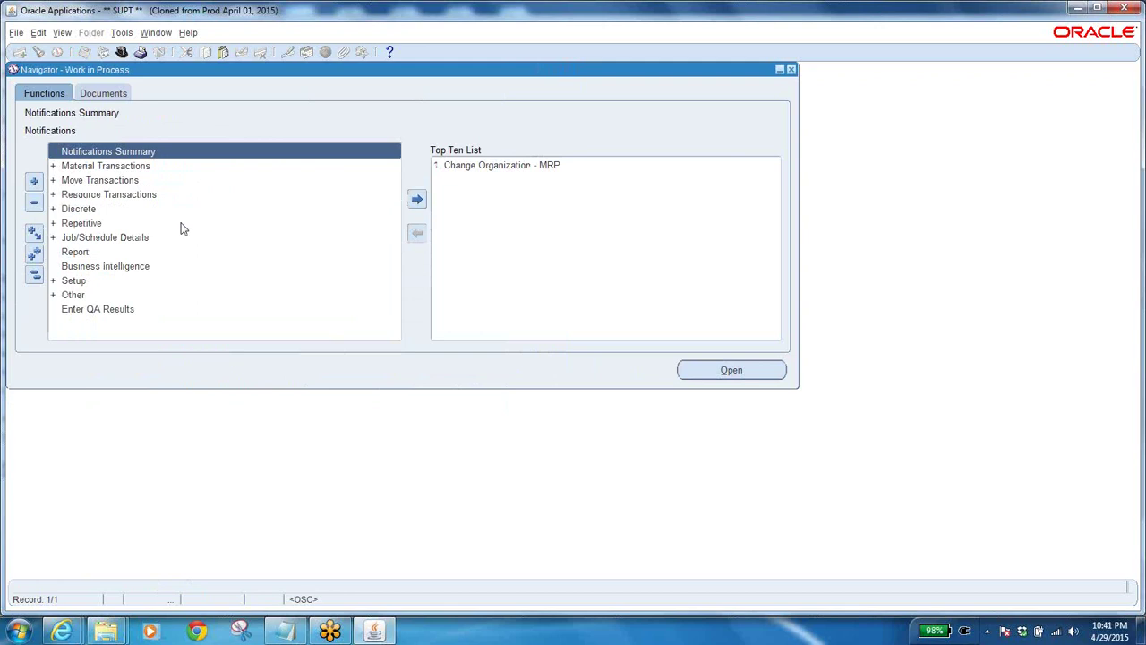
{"action": "left_click", "coordinate": [104, 166]}
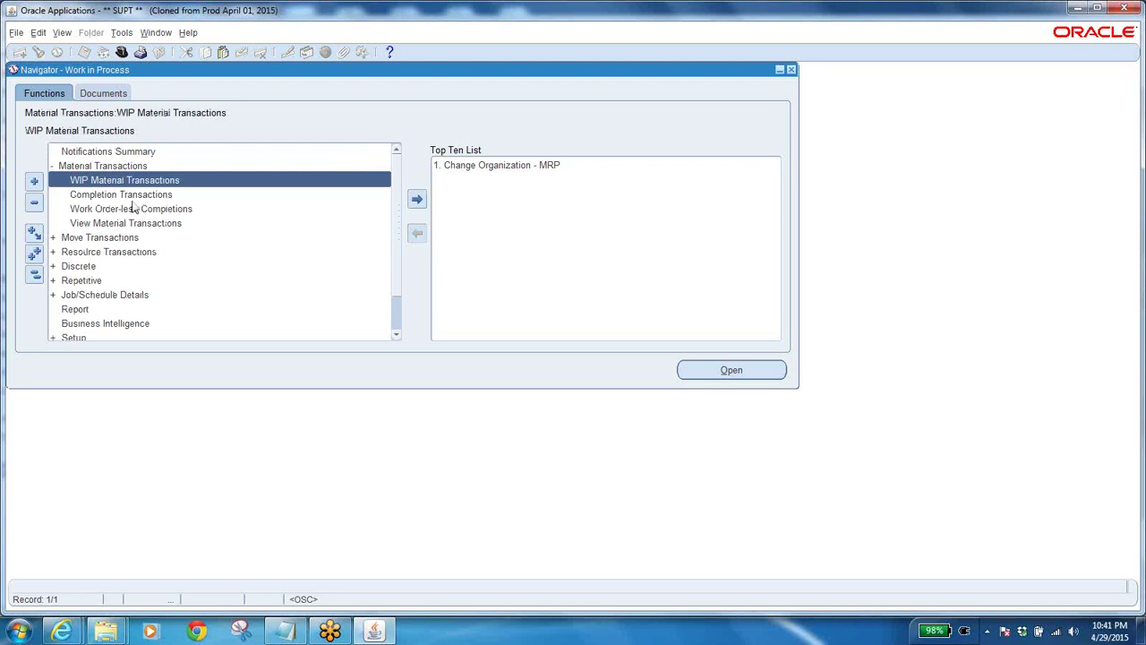
{"action": "left_click", "coordinate": [141, 197]}
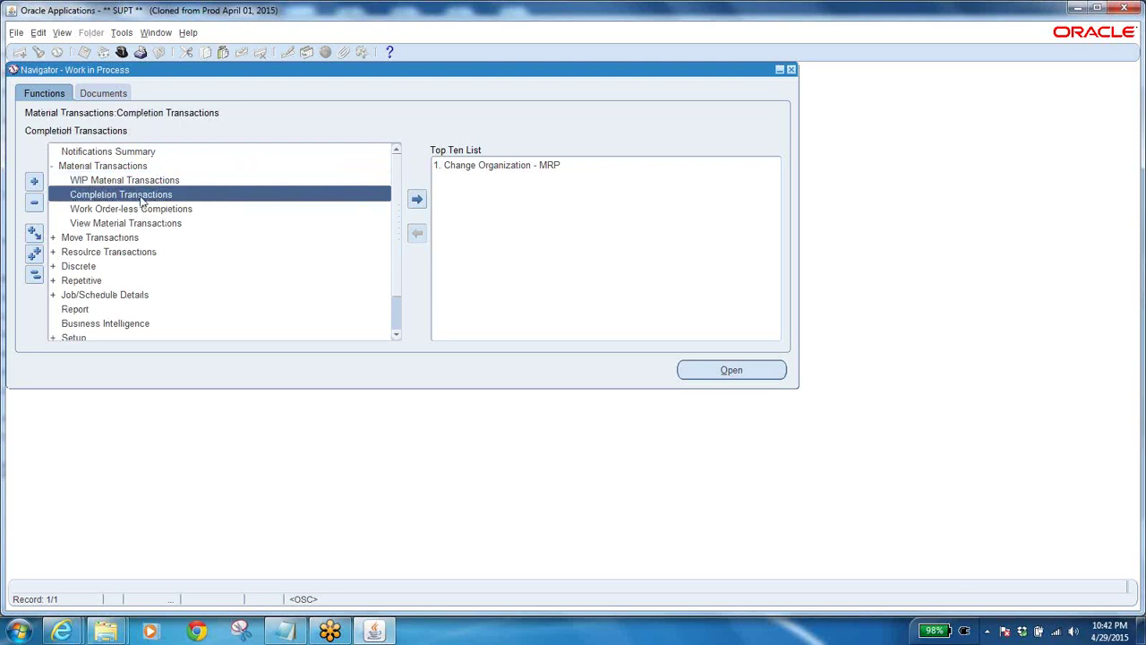
{"action": "double_click", "coordinate": [141, 197]}
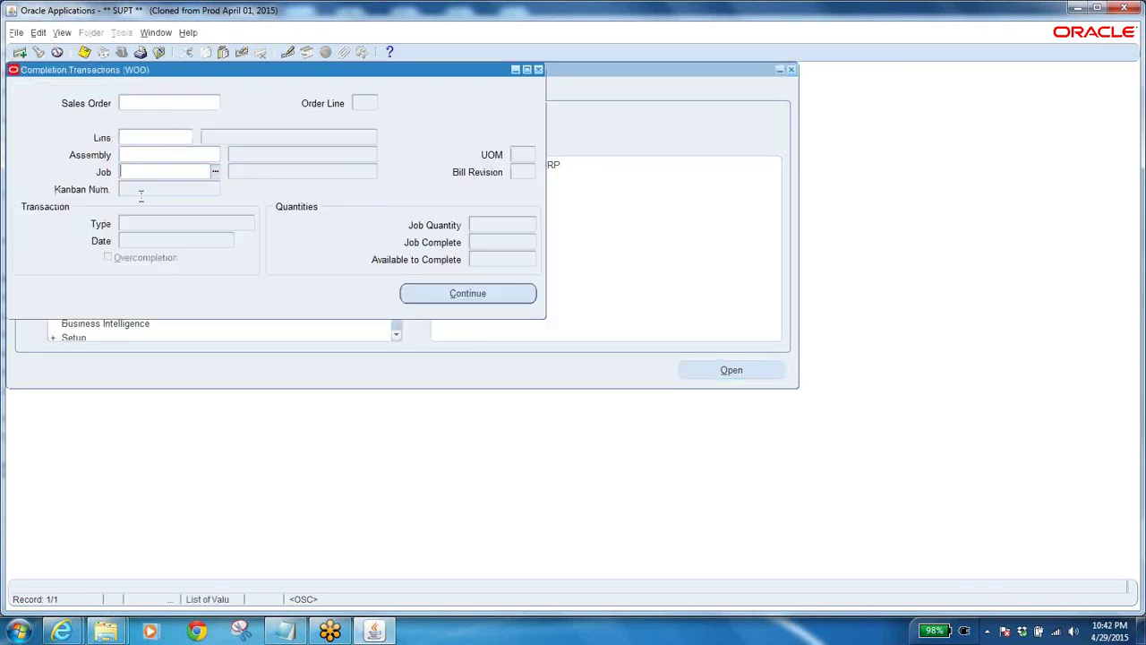
Step: Load job 15677, check its job and available-to-complete quantities, and continue to the WIP completion lines
{"action": "type", "text": "15677"}
{"action": "key", "text": "Tab"}
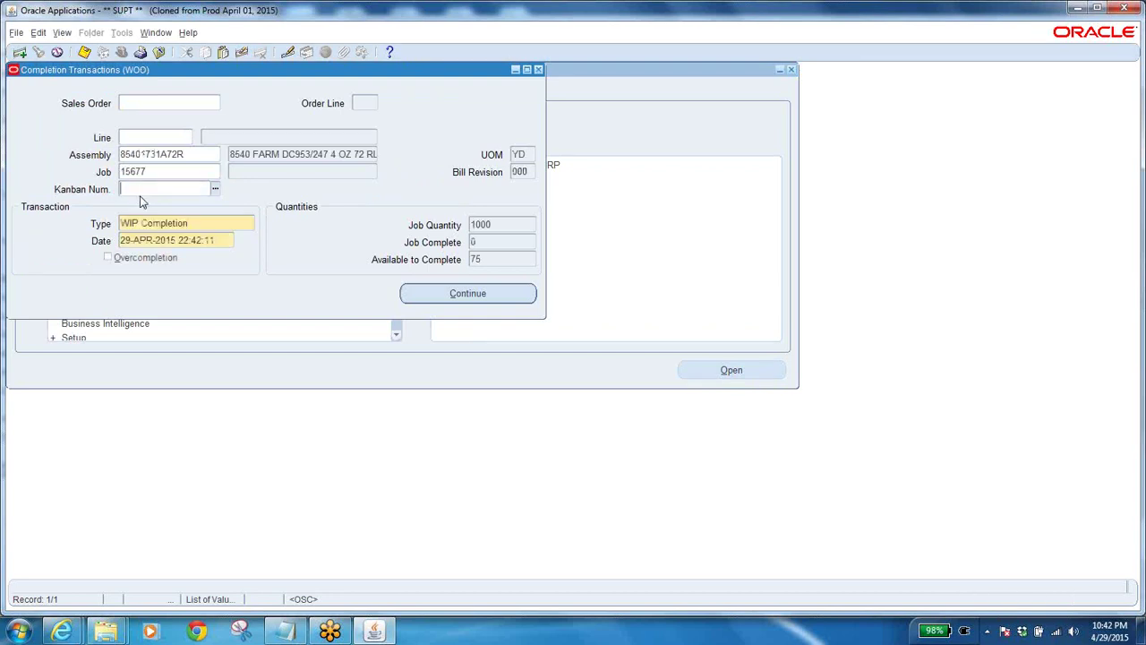
{"action": "double_click", "coordinate": [506, 225]}
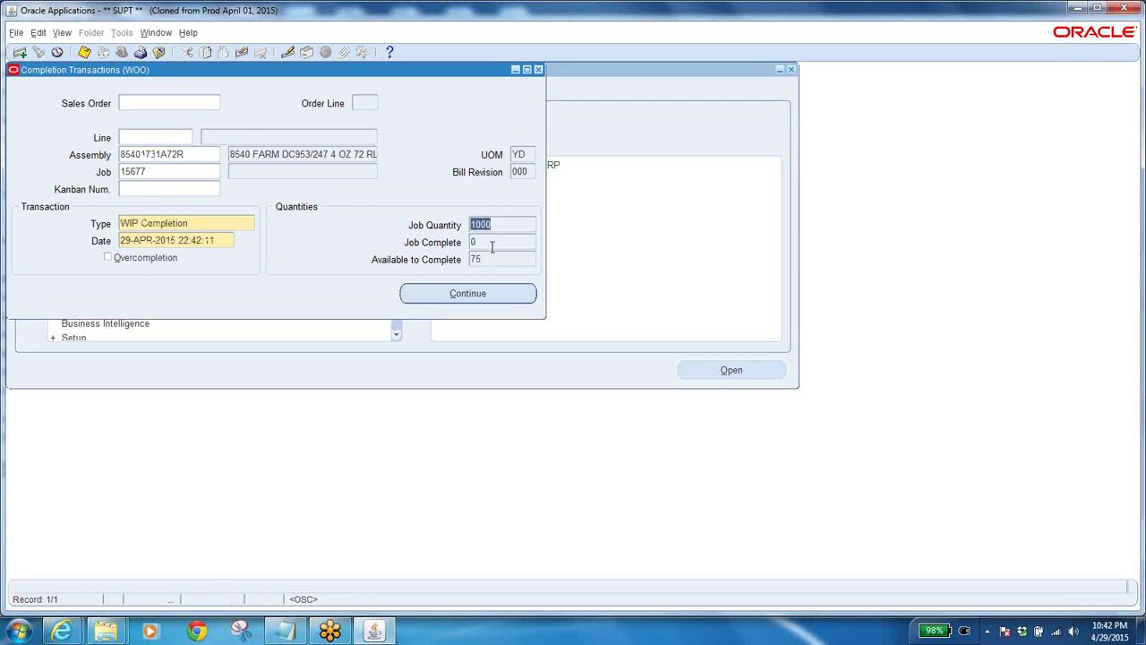
{"action": "double_click", "coordinate": [488, 259]}
{"action": "left_click", "coordinate": [487, 258]}
{"action": "left_click", "coordinate": [484, 296]}
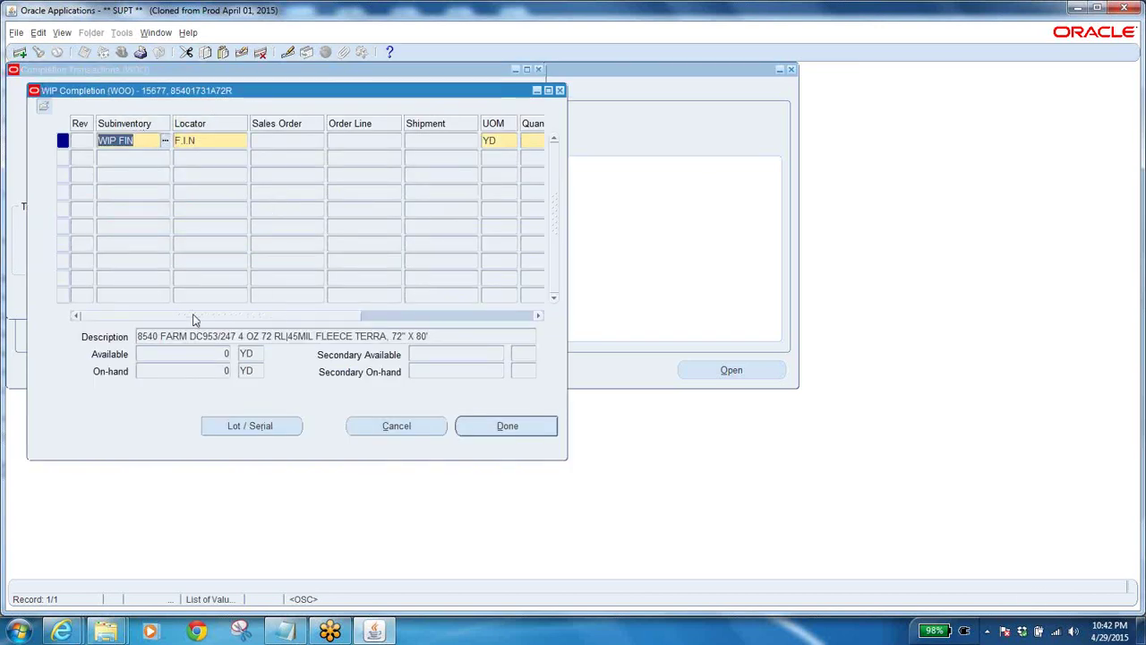
Step: Keep subinventory WIP FIN and locator F.I.N, enter a completion quantity of 75, and mark the line as Final Completion
{"action": "key", "text": "Tab"}
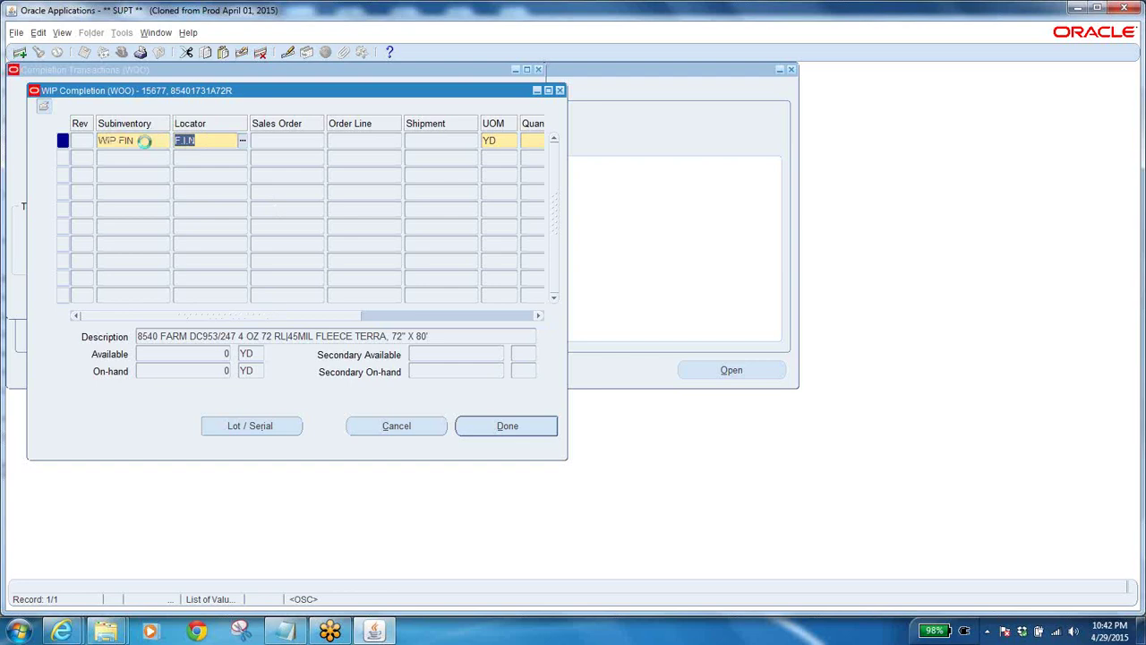
{"action": "left_click", "coordinate": [147, 140]}
{"action": "left_click", "coordinate": [206, 141]}
{"action": "key", "text": "Tab"}
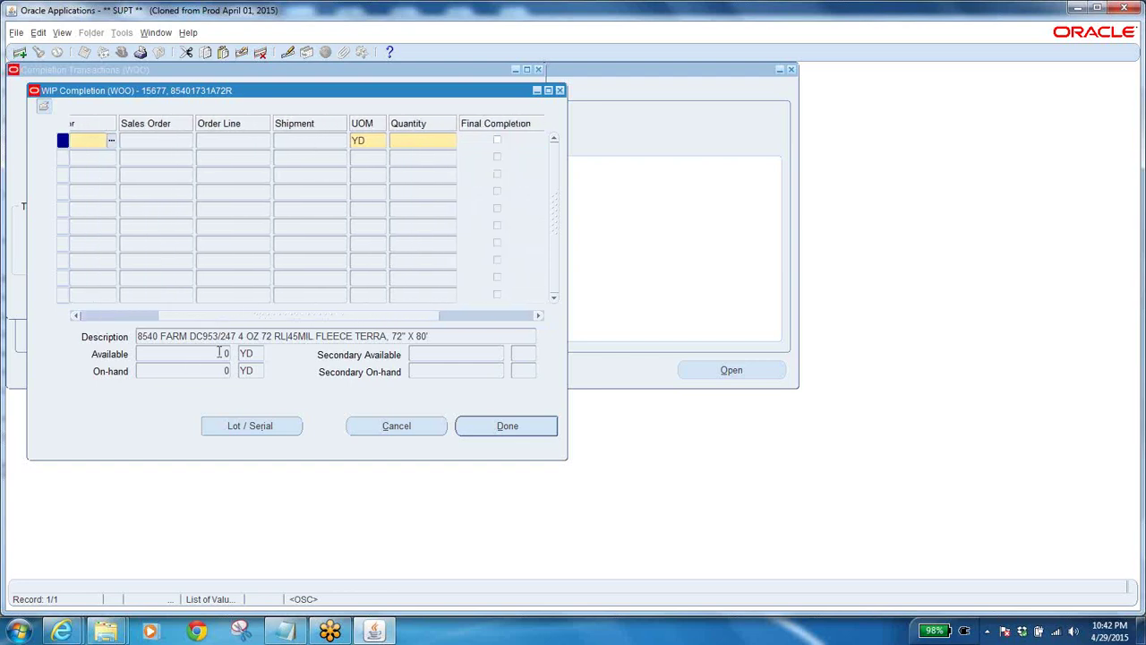
{"action": "left_click", "coordinate": [429, 139]}
{"action": "type", "text": "75"}
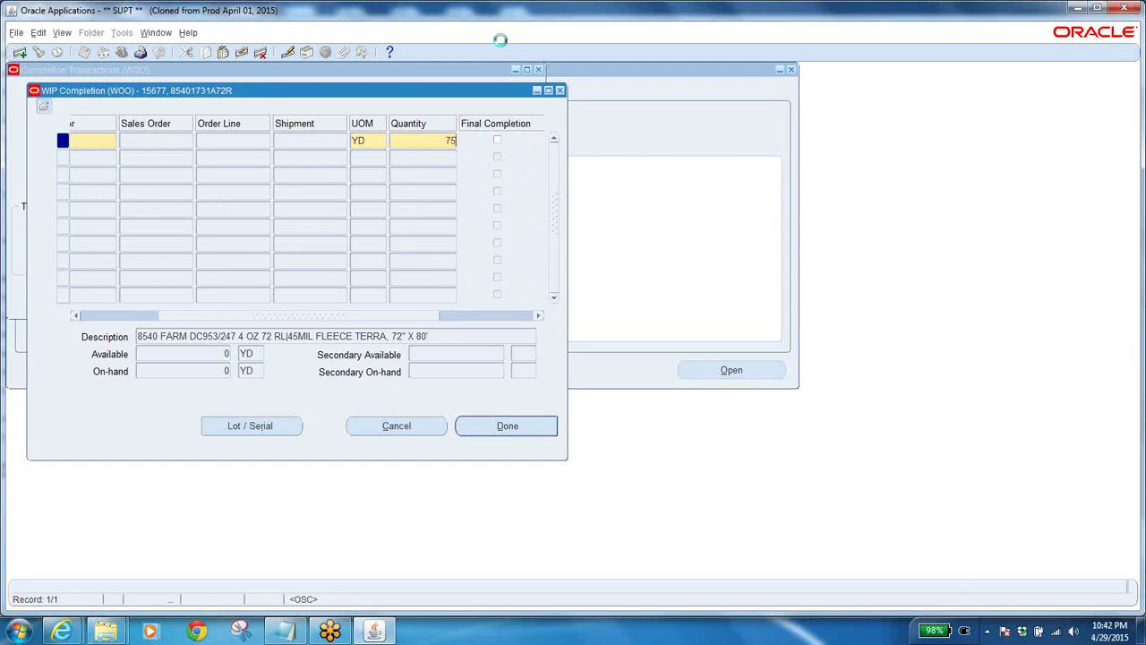
{"action": "left_click", "coordinate": [498, 139]}
{"action": "left_click_drag", "start_coordinate": [392, 321], "coordinate": [540, 324]}
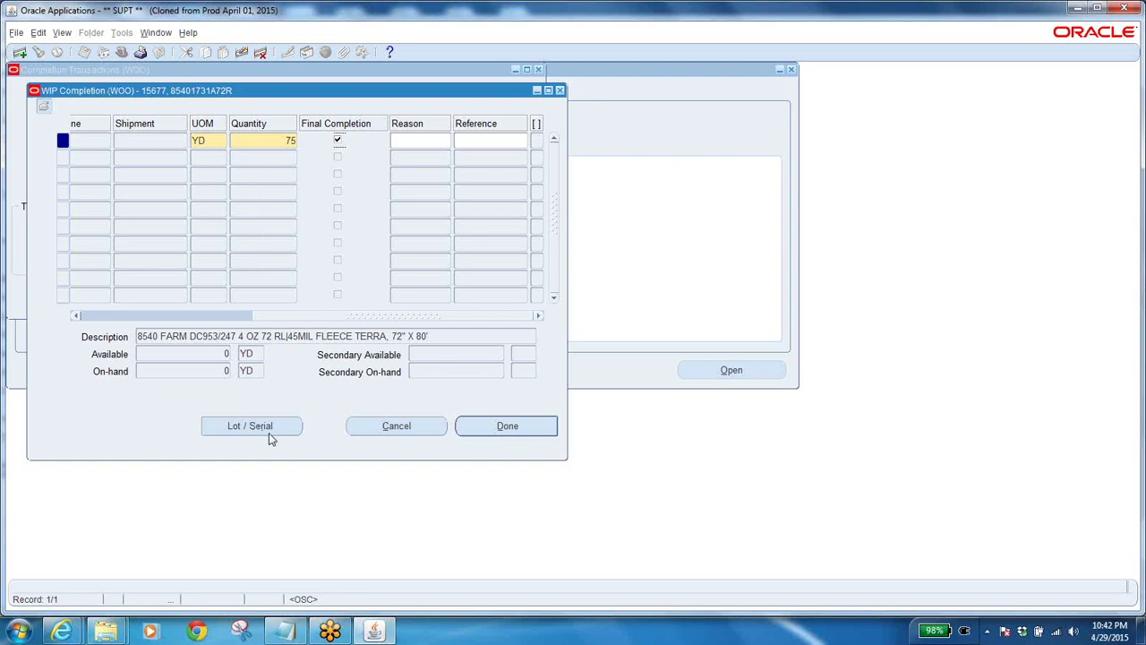
{"action": "left_click", "coordinate": [507, 426]}
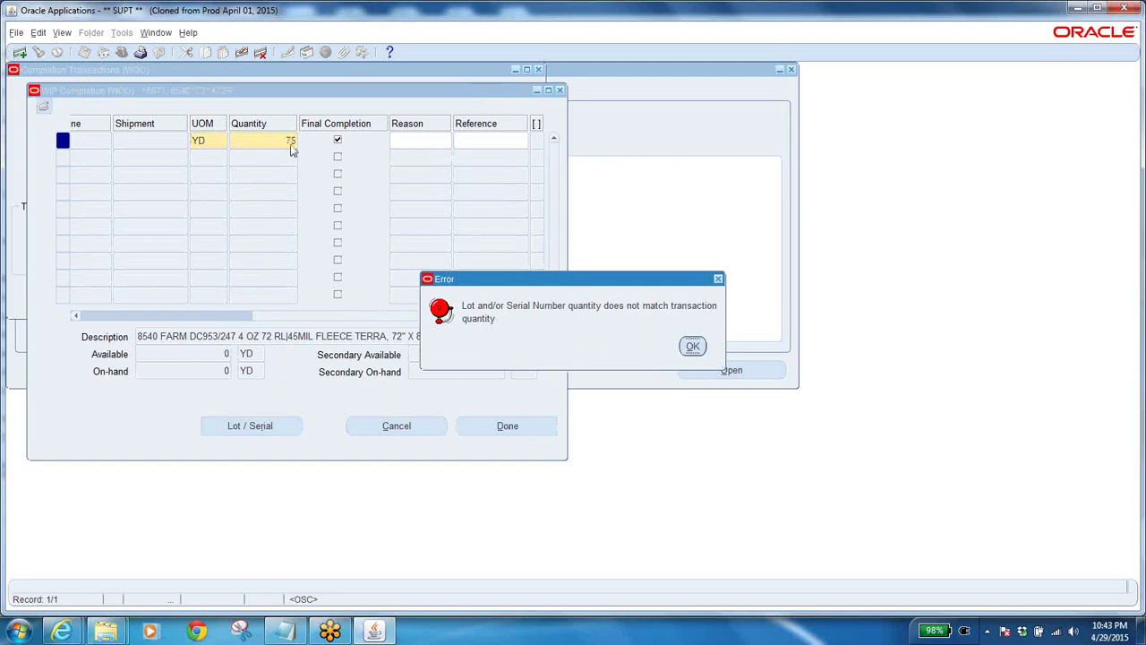
{"action": "left_click", "coordinate": [693, 347]}
Step: Assign lot number BA2015001 to the full completion quantity of 75
{"action": "left_click", "coordinate": [252, 427]}
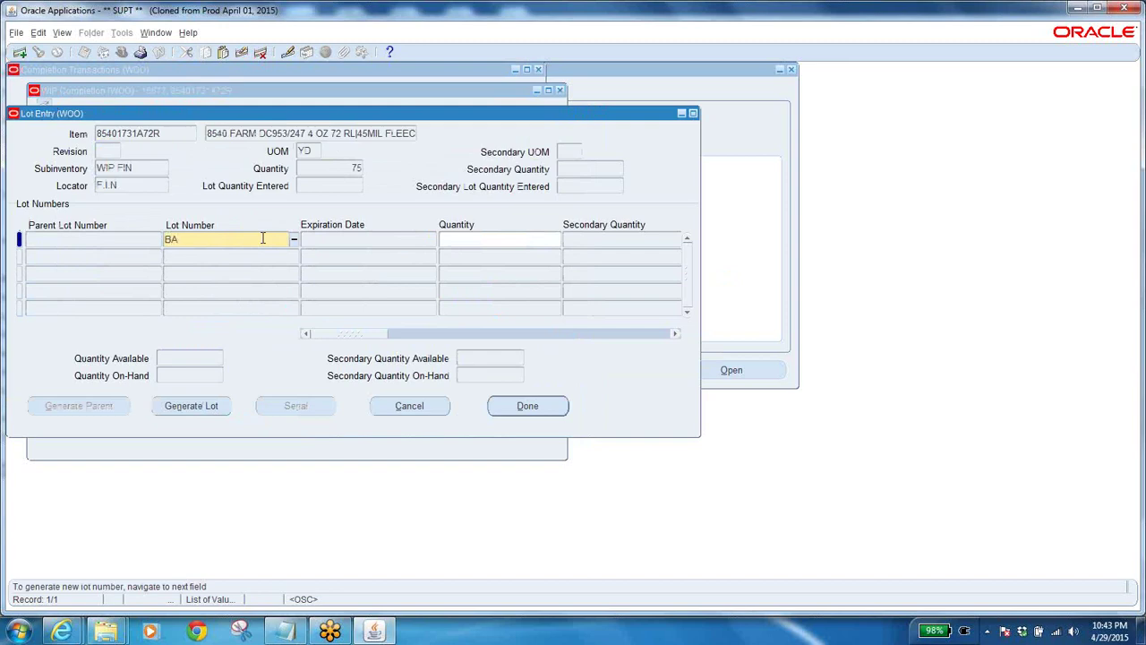
{"action": "type", "text": "BA2015001"}
{"action": "key", "text": "Tab"}
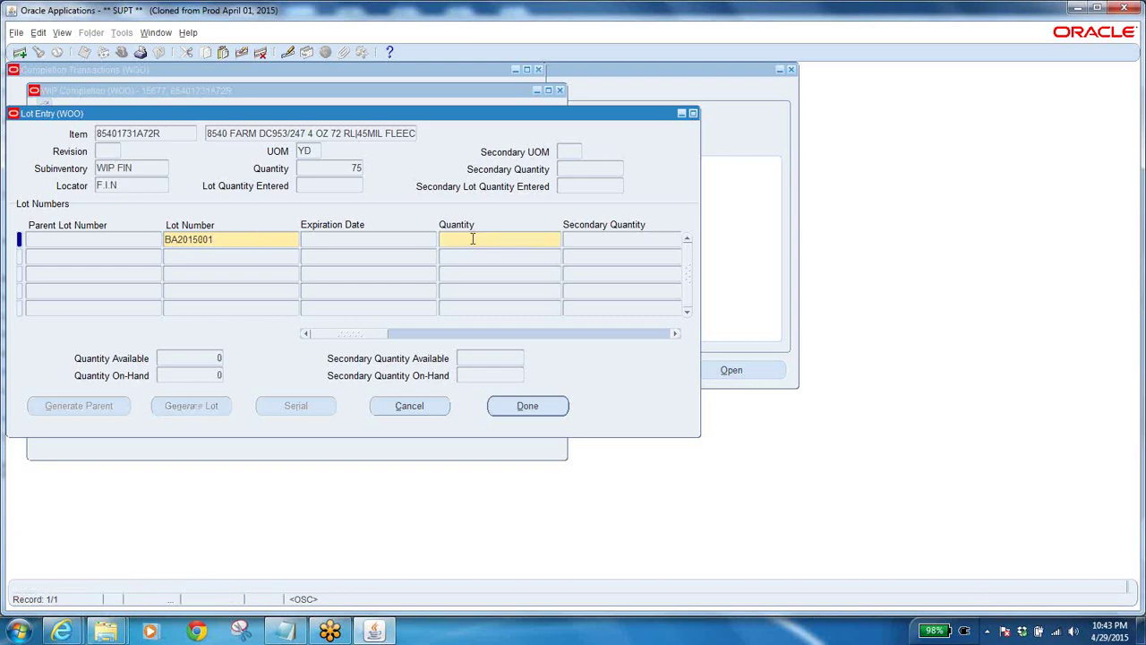
{"action": "key", "text": "Tab"}
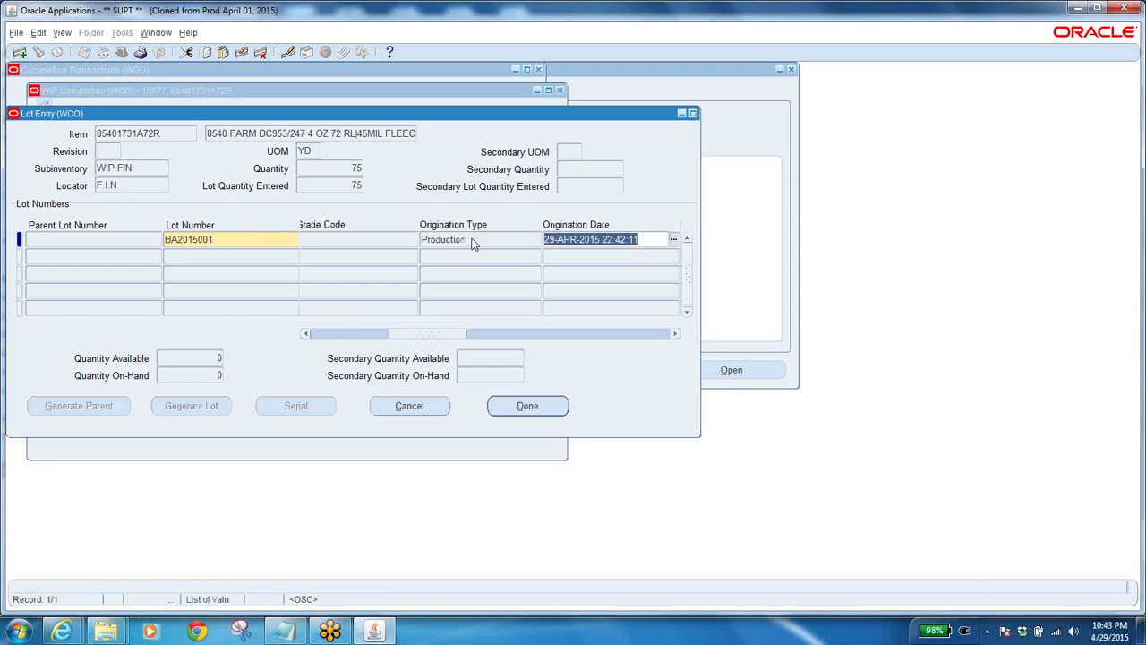
{"action": "left_click", "coordinate": [511, 407]}
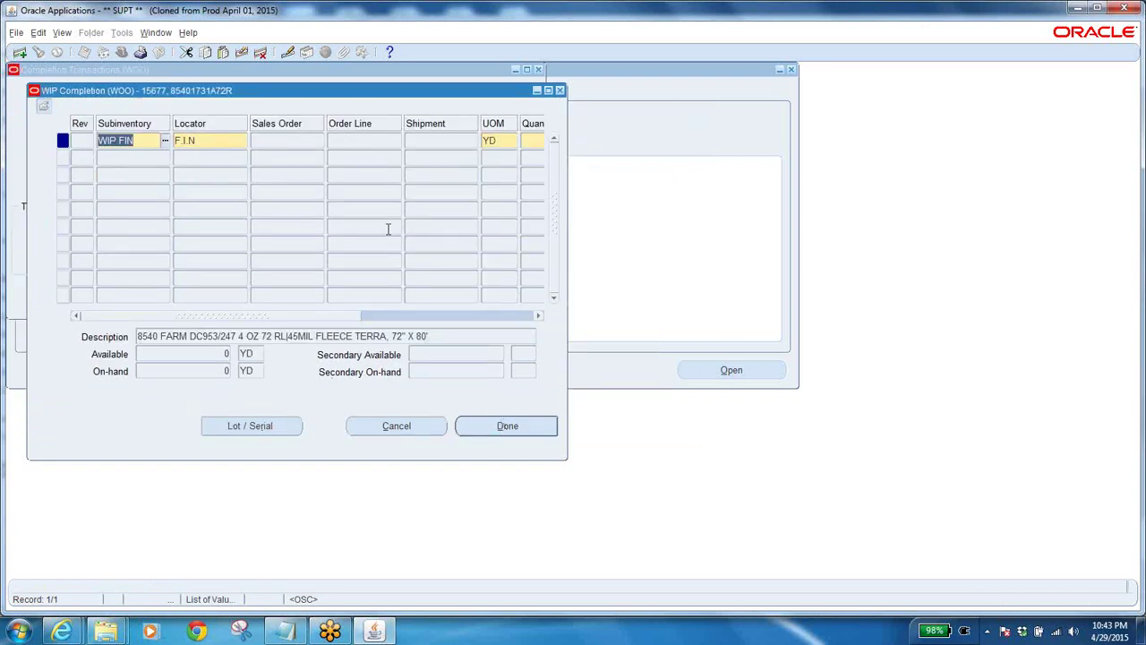
Step: Check the assembly's available and on-hand quantities and submit the WIP completion
{"action": "left_click", "coordinate": [224, 352]}
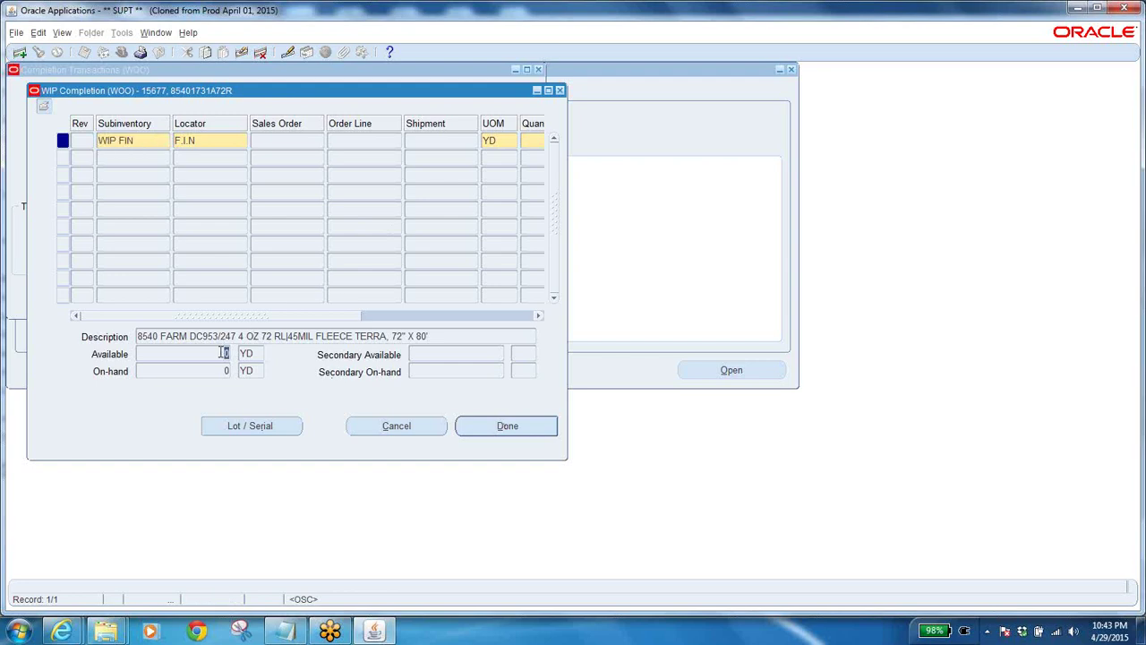
{"action": "left_click_drag", "start_coordinate": [223, 353], "coordinate": [239, 353]}
{"action": "double_click", "coordinate": [227, 370]}
{"action": "left_click", "coordinate": [502, 429]}
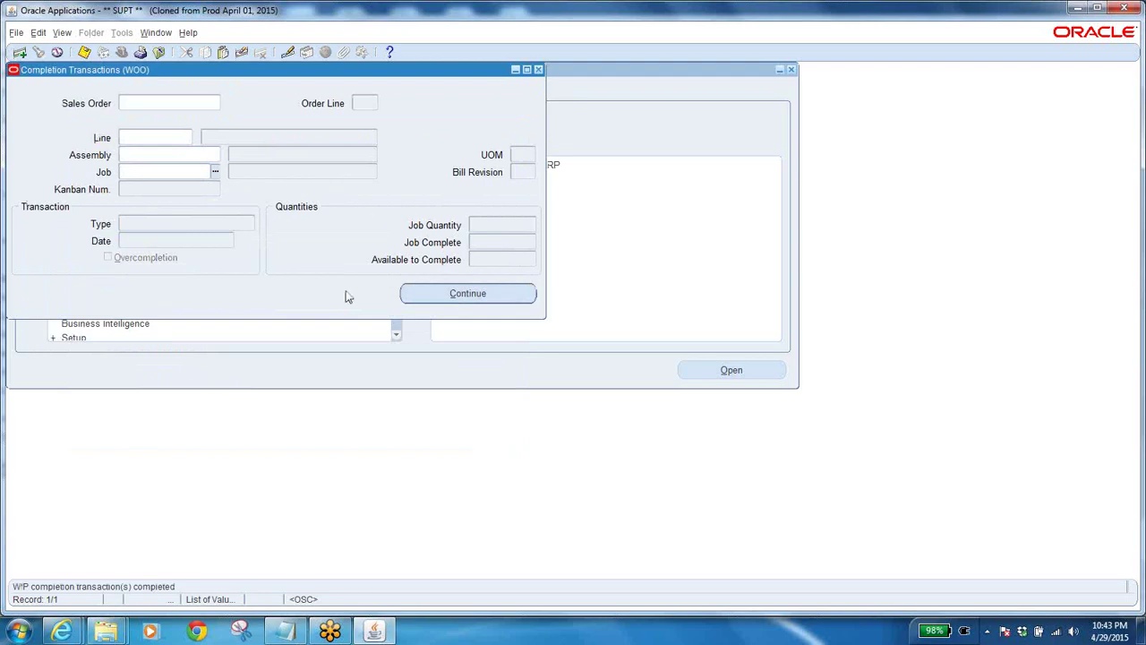
Step: Close the completion form and switch to the SEA Inventory responsibility
{"action": "left_click", "coordinate": [159, 52]}
{"action": "left_click", "coordinate": [34, 274]}
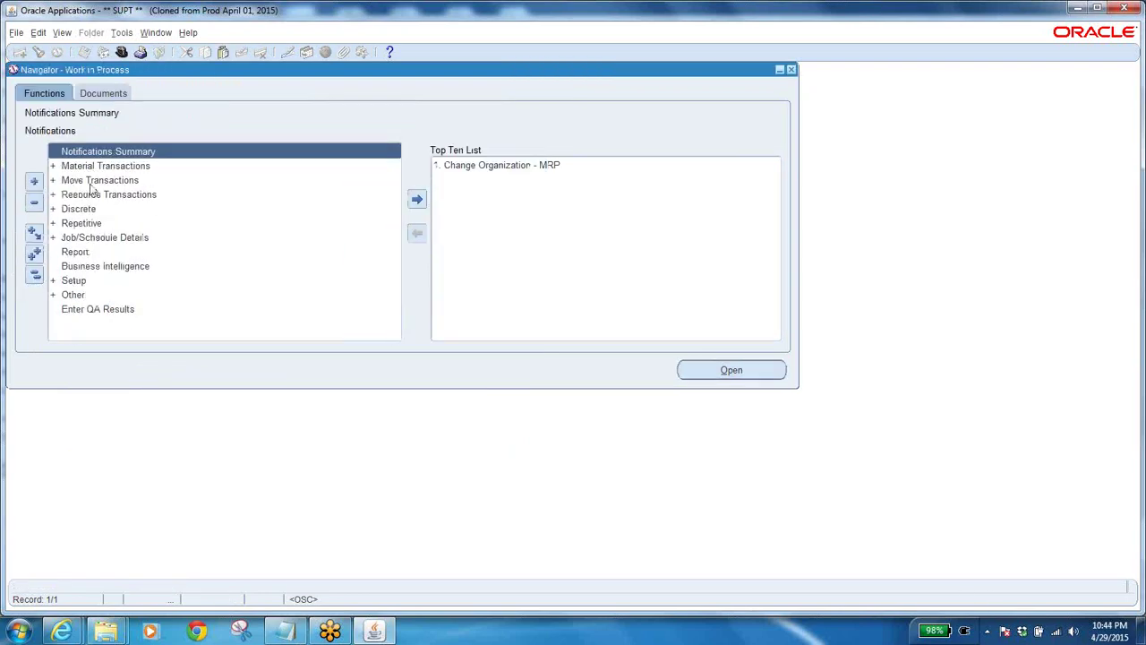
{"action": "left_click", "coordinate": [120, 52]}
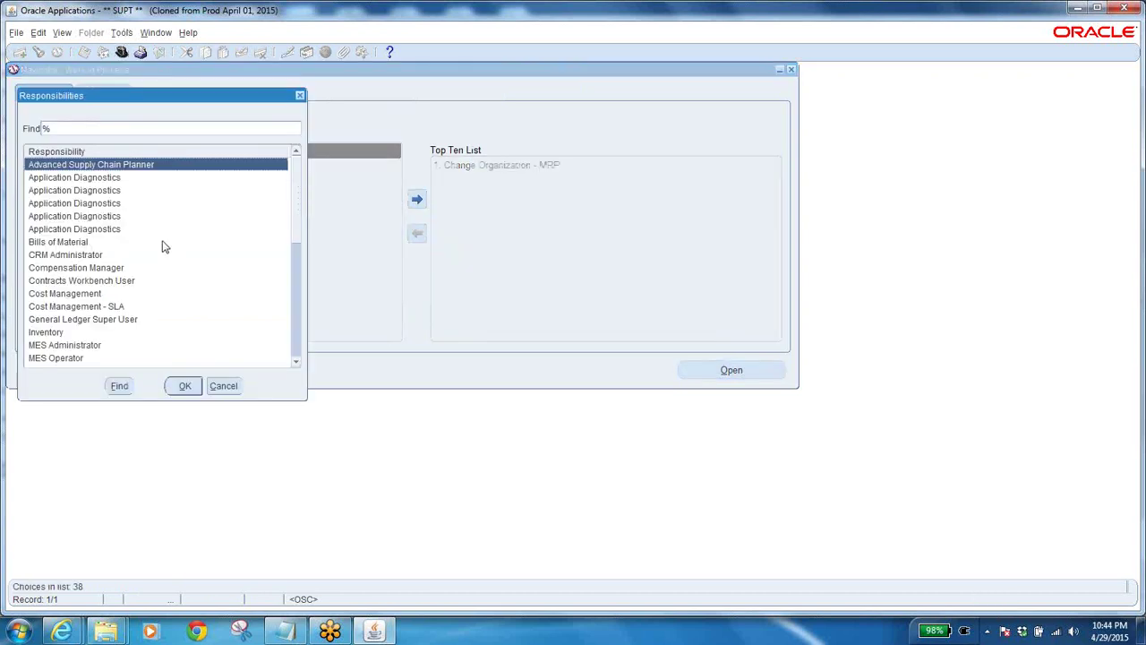
{"action": "type", "text": "s"}
{"action": "left_click", "coordinate": [77, 230]}
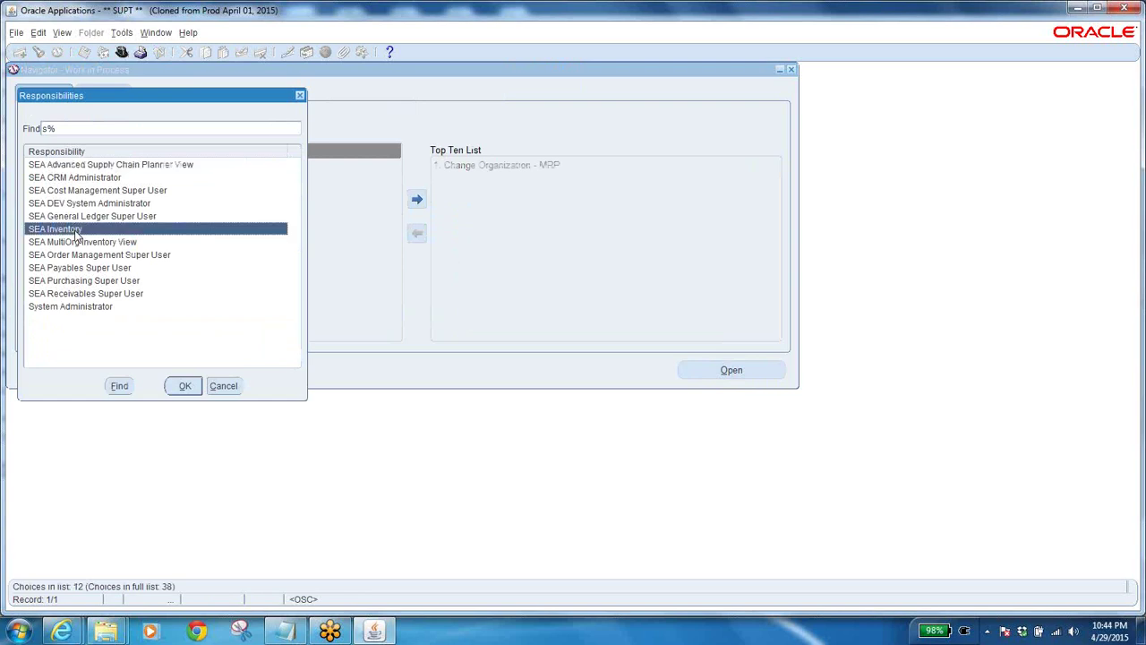
{"action": "left_click", "coordinate": [184, 385]}
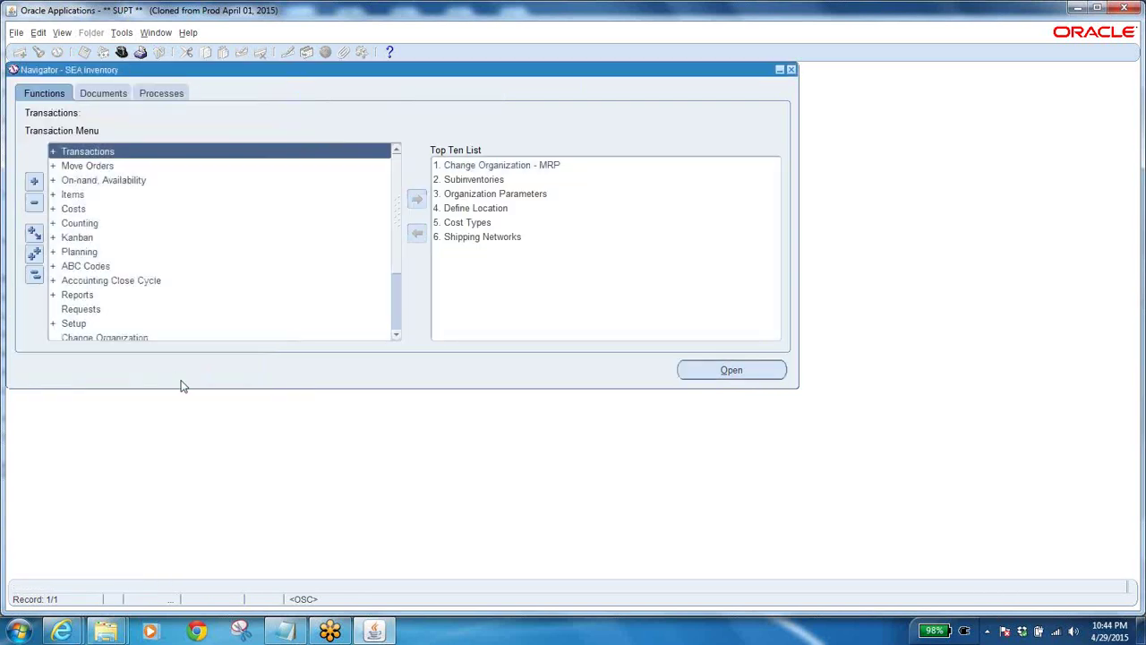
Step: Open the material query form for on-hand quantities
{"action": "left_click", "coordinate": [105, 180]}
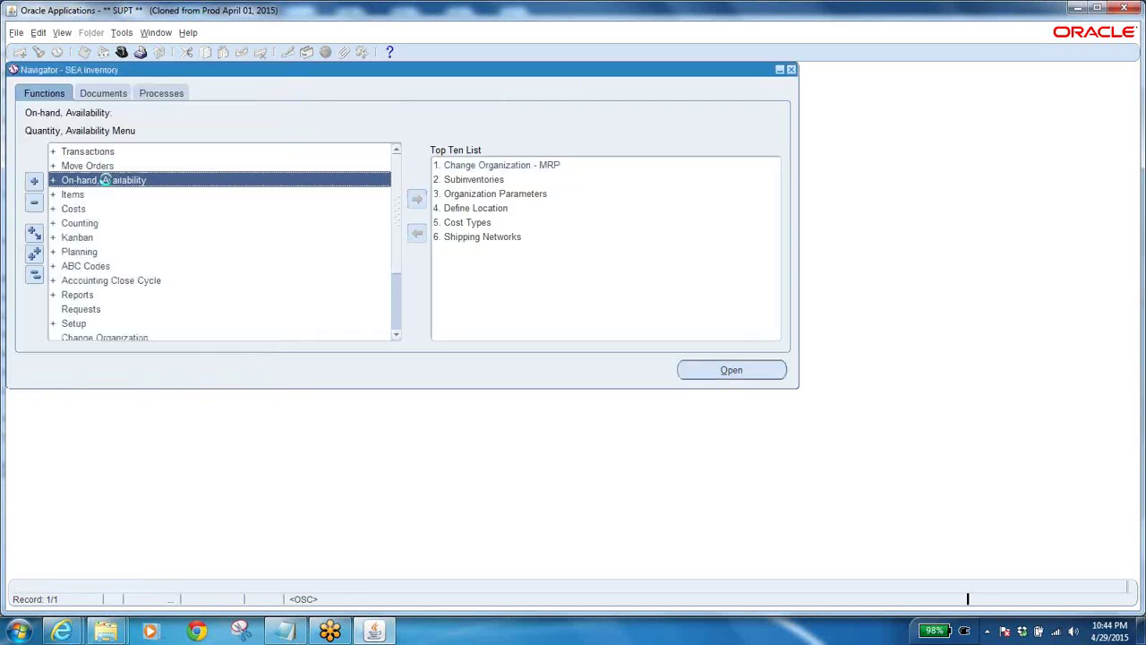
{"action": "double_click", "coordinate": [105, 180]}
{"action": "left_click", "coordinate": [108, 194]}
{"action": "double_click", "coordinate": [109, 195]}
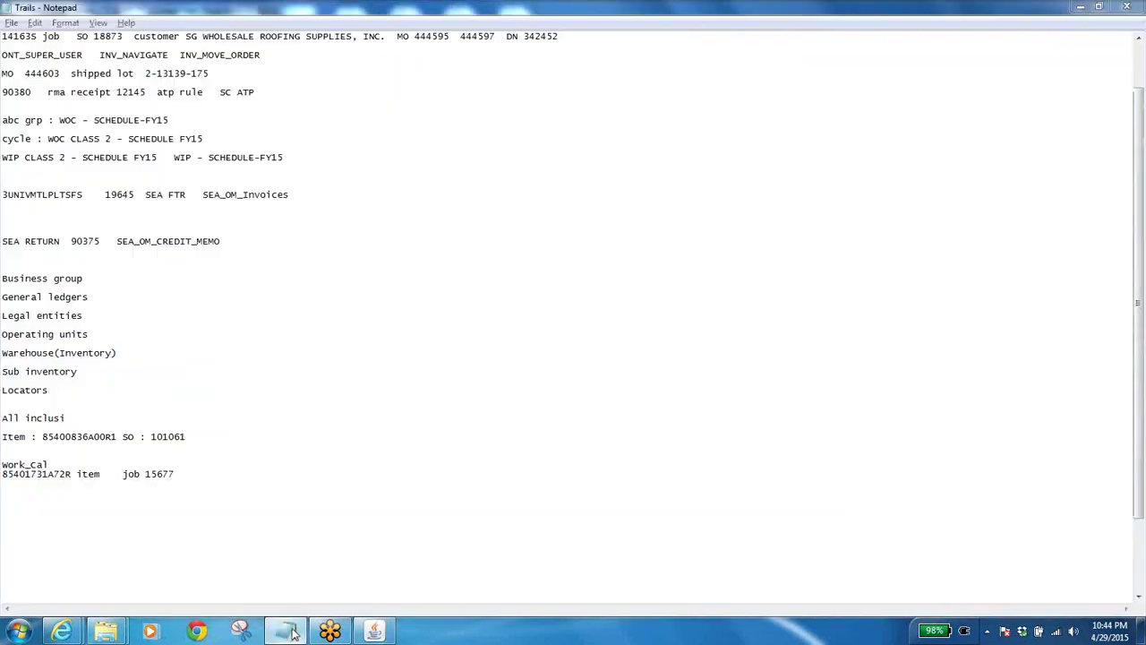
Step: Copy item number 85401731A72R from the Trails notes in Notepad and return to Oracle Applications
{"action": "left_click", "coordinate": [284, 631]}
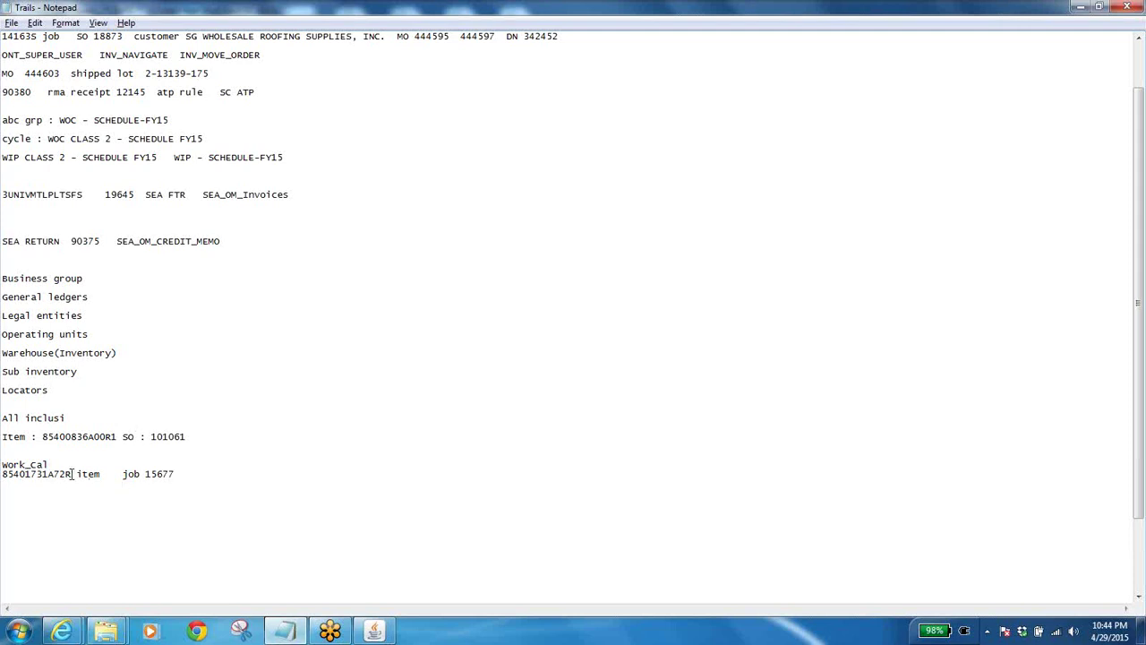
{"action": "left_click_drag", "start_coordinate": [71, 475], "coordinate": [1, 476]}
{"action": "key", "text": "ctrl+c"}
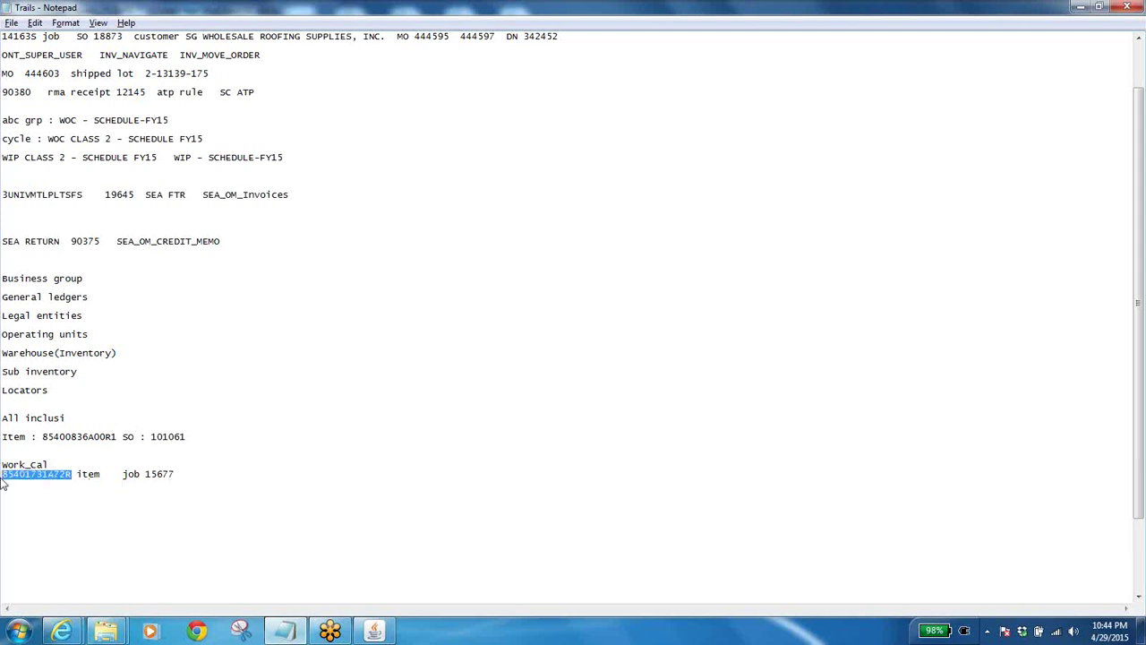
{"action": "key", "text": "alt+Tab"}
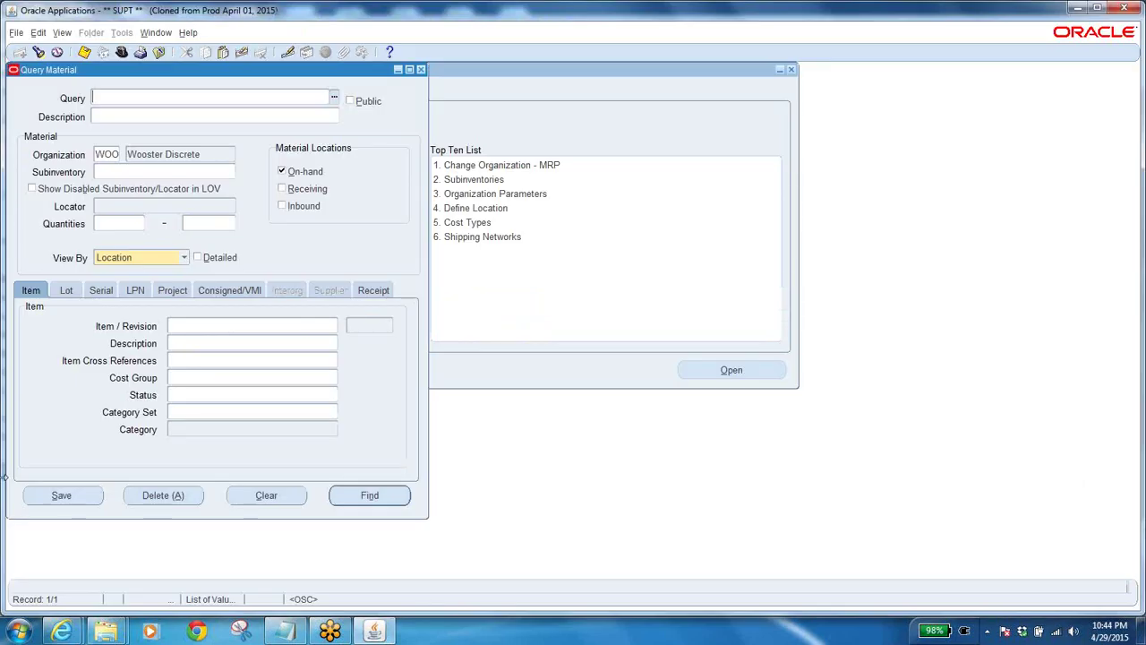
Step: Enter item 85401731A72R as the material query's item and turn on the detailed view
{"action": "left_click", "coordinate": [200, 320]}
{"action": "key", "text": "ctrl+v"}
{"action": "key", "text": "Tab"}
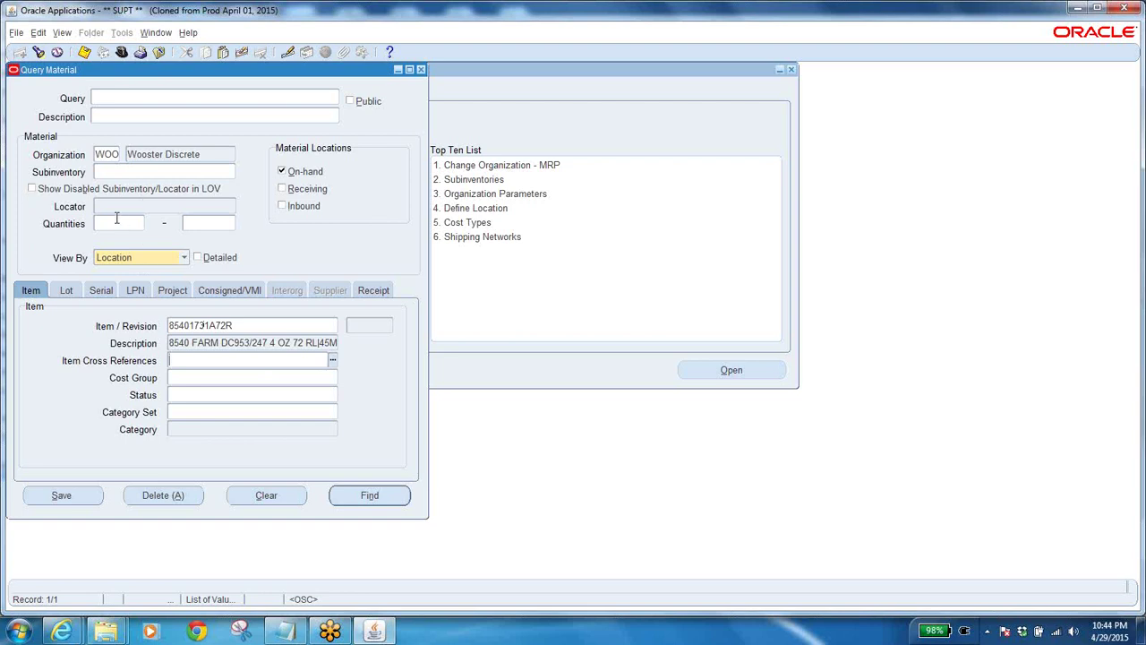
{"action": "left_click", "coordinate": [198, 257]}
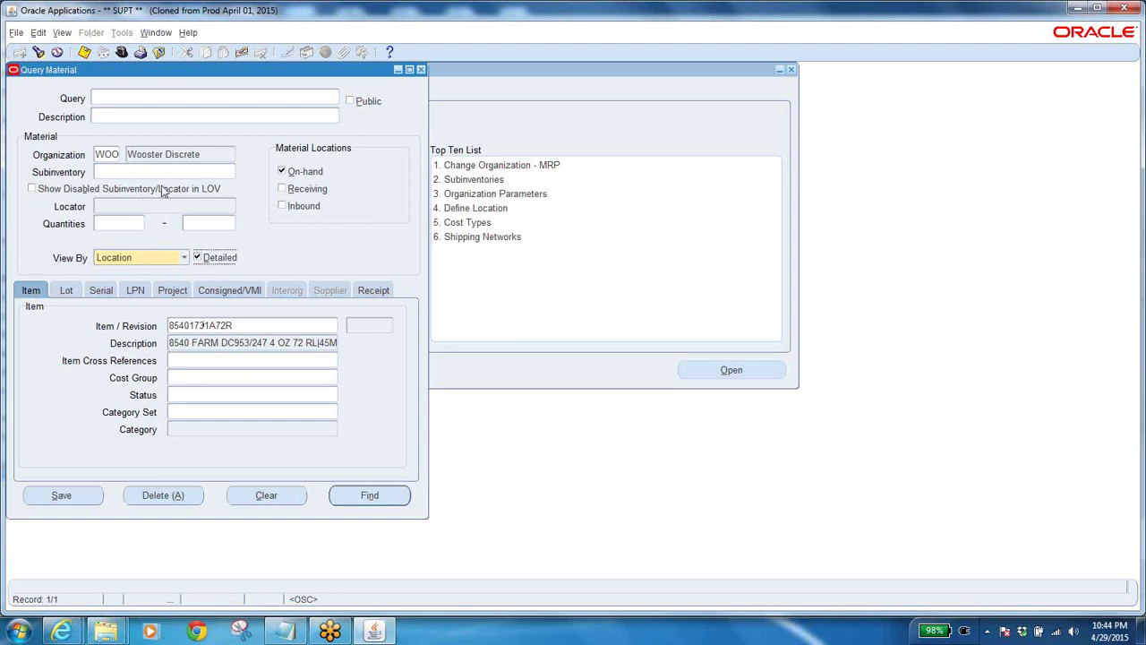
Step: Restrict the query to the WIP FIN subinventory and run the material search
{"action": "left_click", "coordinate": [98, 173]}
{"action": "left_click", "coordinate": [230, 173]}
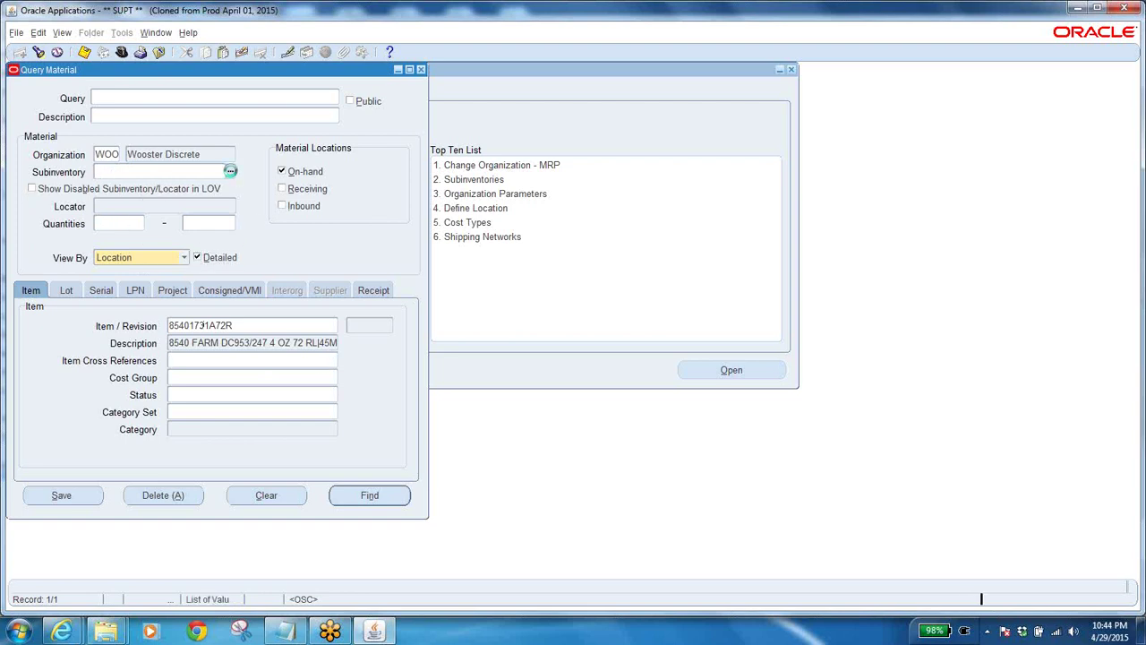
{"action": "type", "text": "w%"}
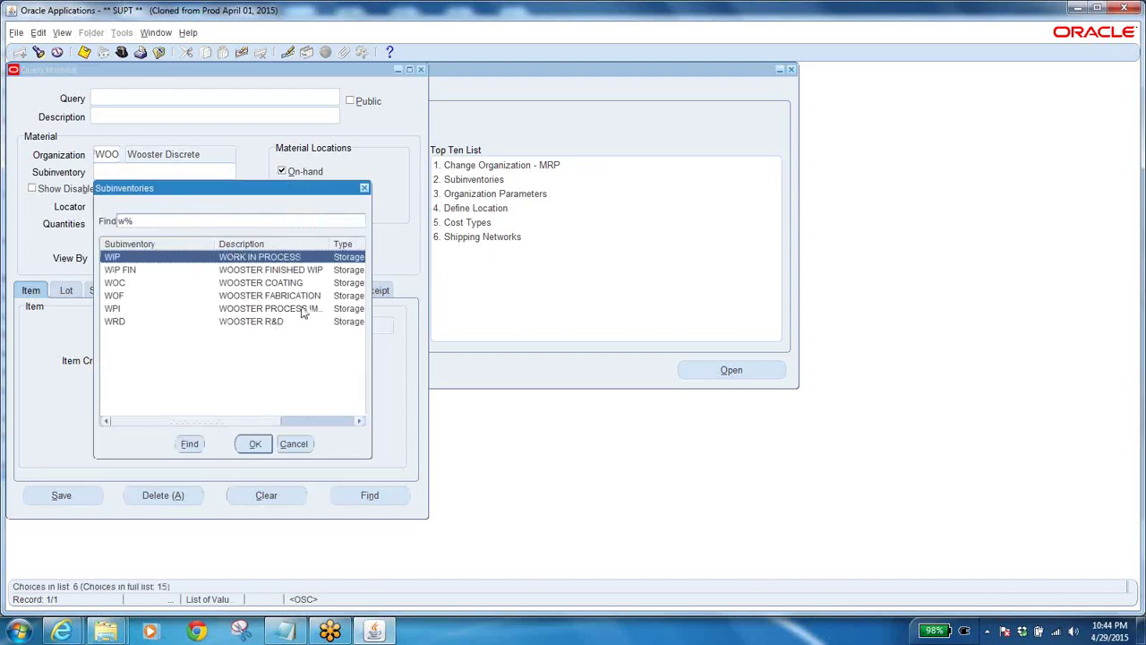
{"action": "left_click", "coordinate": [268, 271]}
{"action": "left_click", "coordinate": [253, 443]}
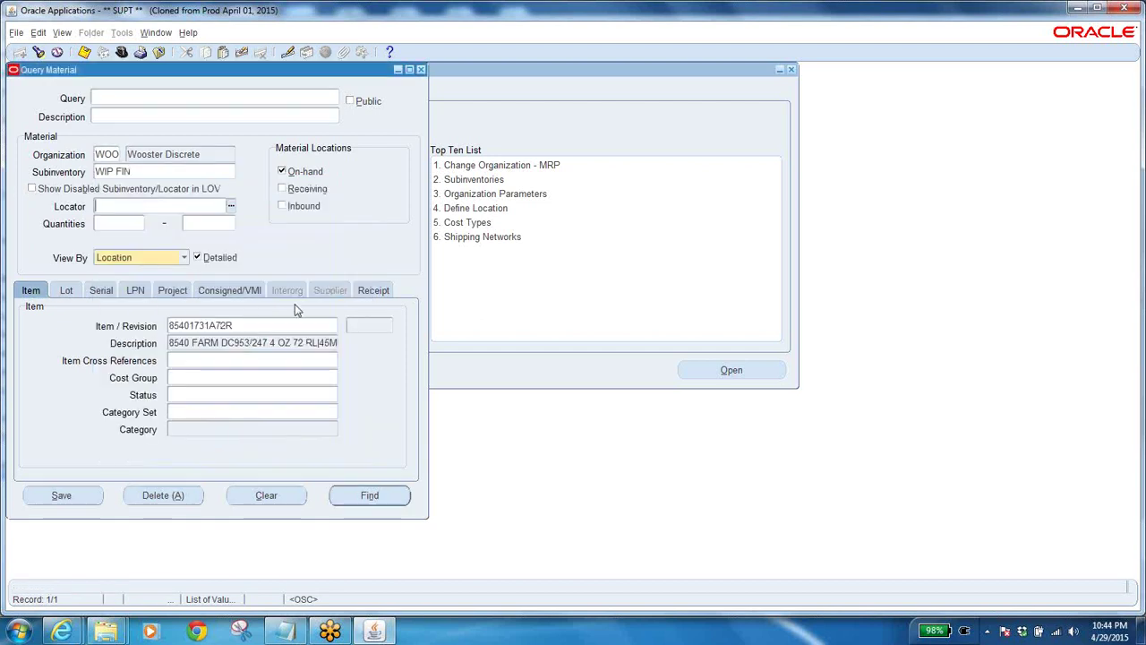
{"action": "left_click", "coordinate": [371, 498]}
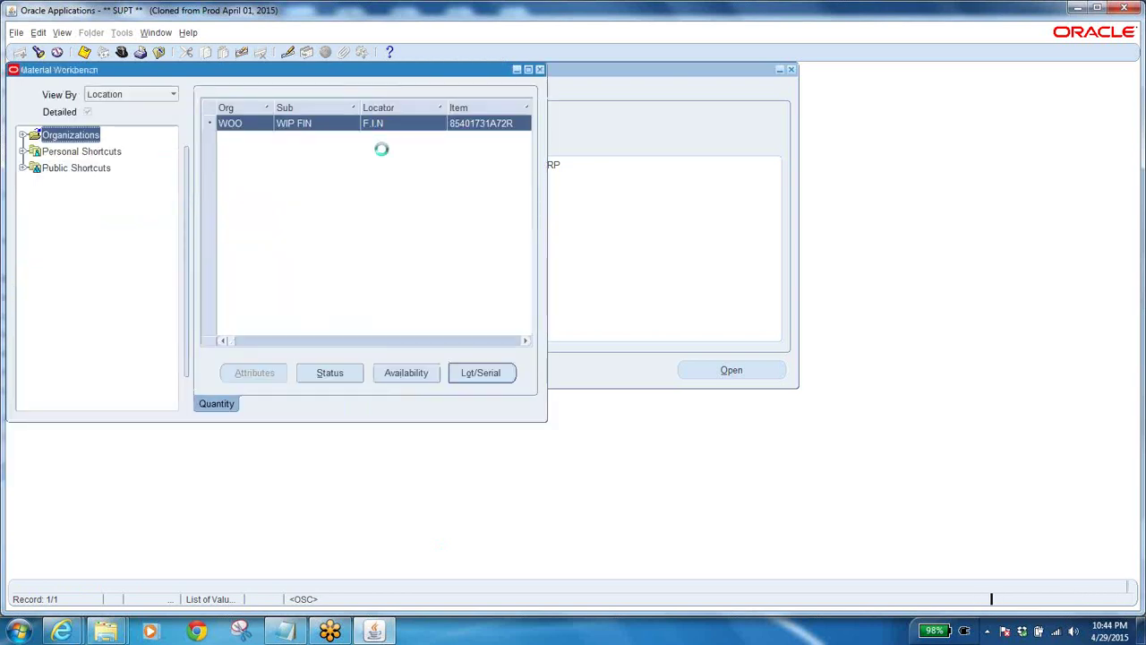
Step: Open the lot details of the WIP FIN record and check its lot number and on-hand quantity
{"action": "left_click", "coordinate": [466, 376]}
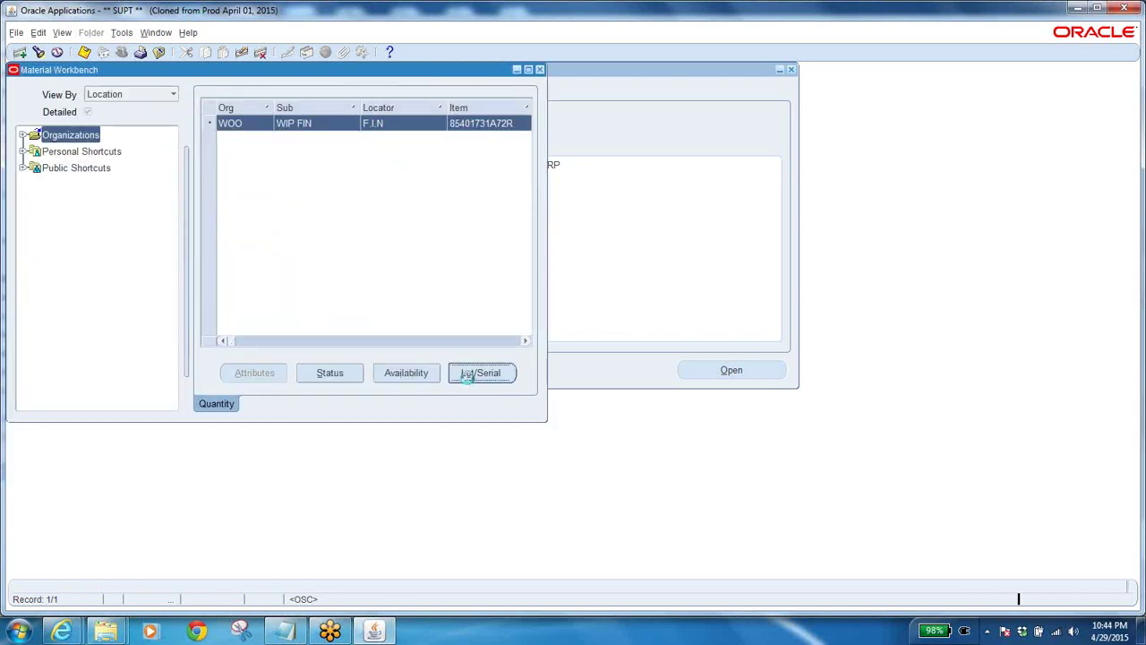
{"action": "double_click", "coordinate": [110, 172]}
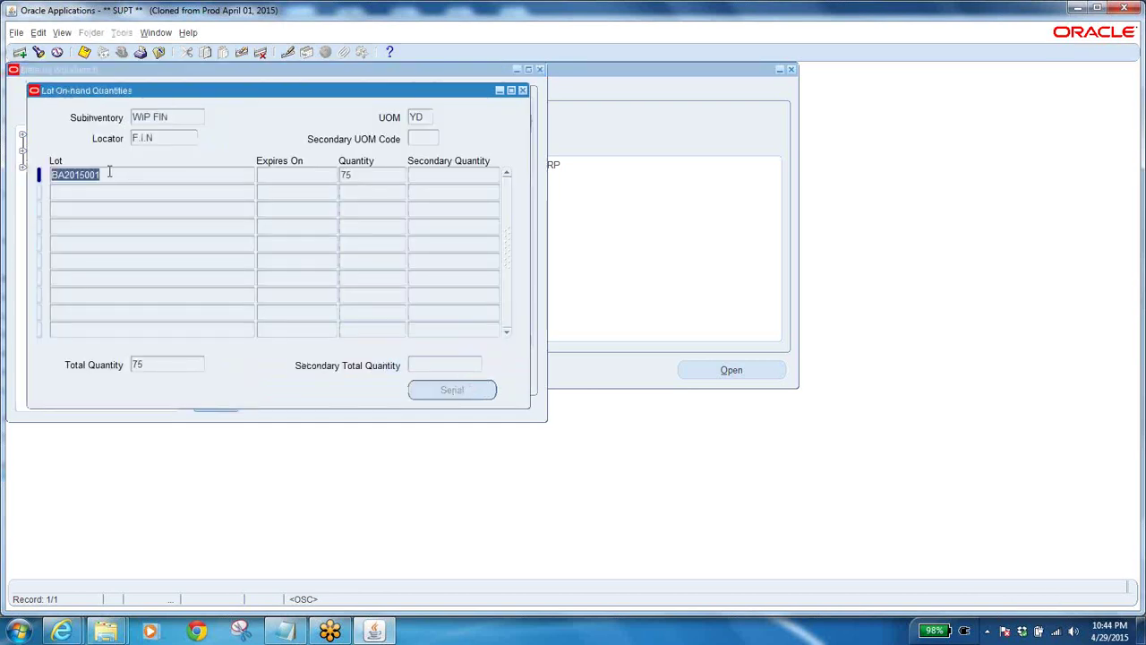
{"action": "double_click", "coordinate": [346, 175]}
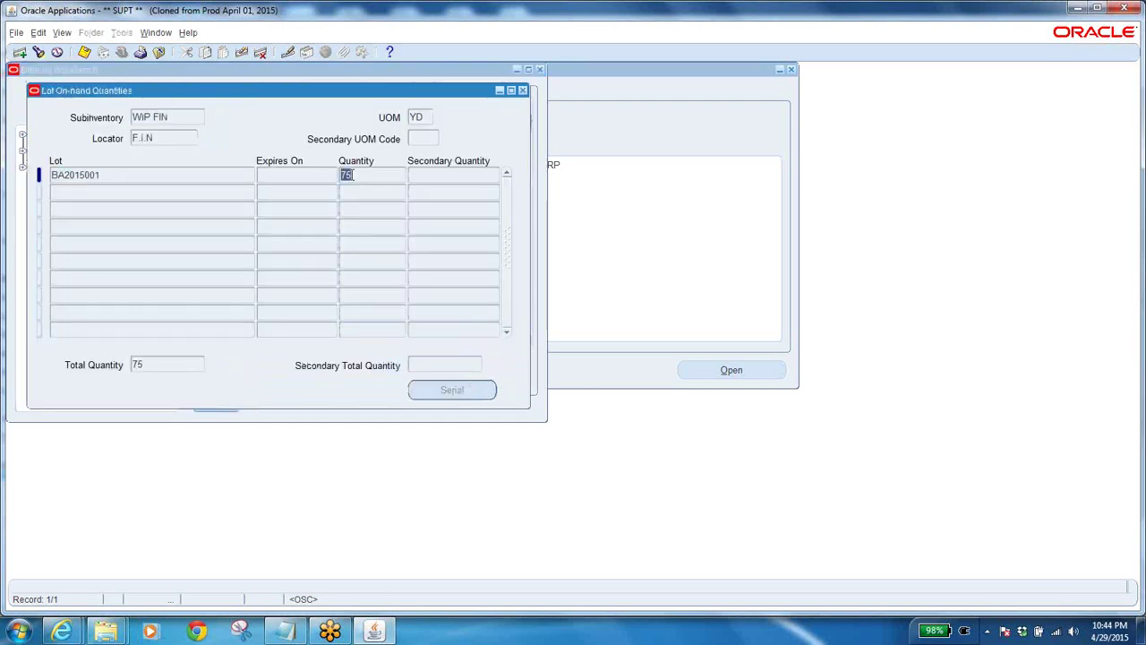
Step: Close the on-hand quantity forms and collapse all branches of the SEA Inventory navigator
{"action": "left_click", "coordinate": [162, 54]}
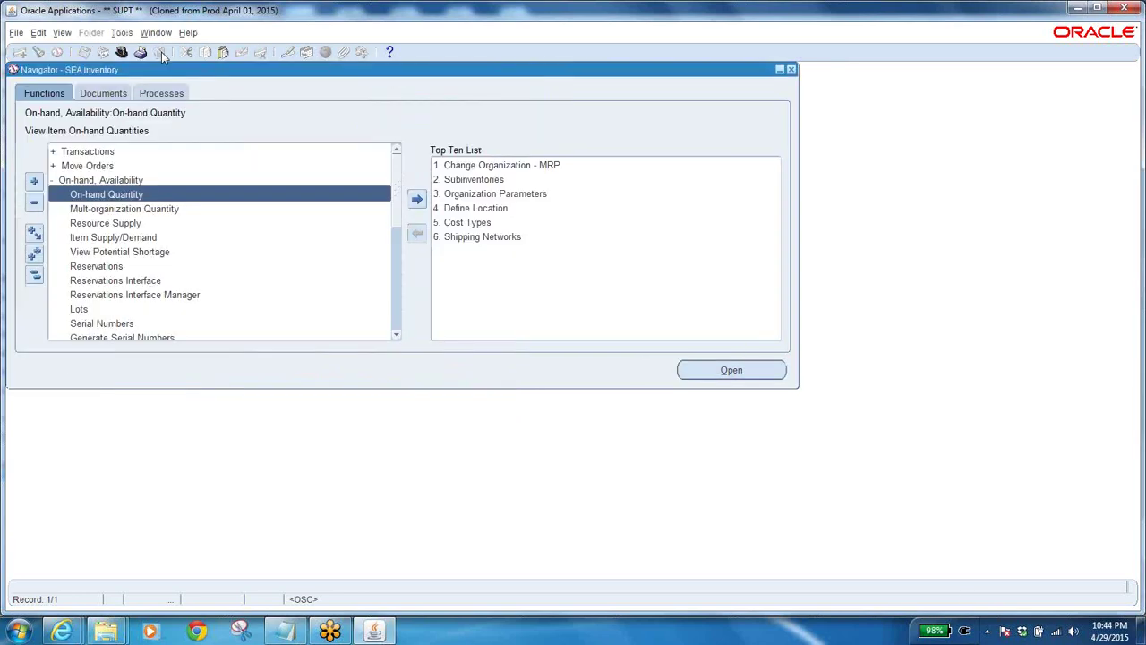
{"action": "left_click", "coordinate": [34, 274]}
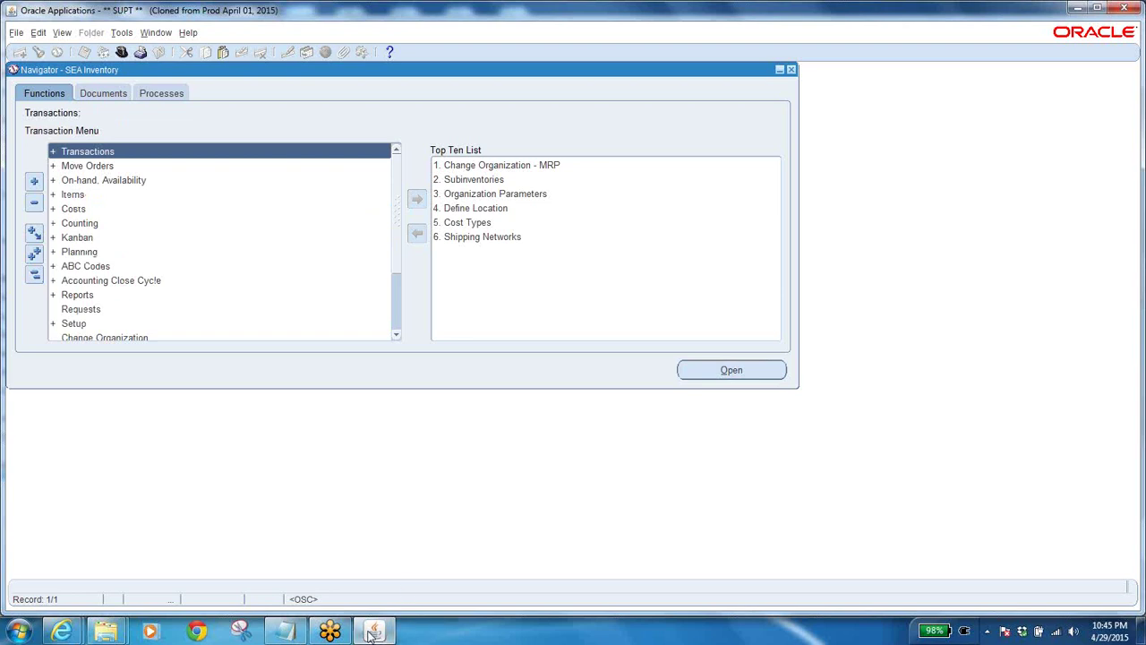
{"action": "left_click", "coordinate": [336, 632]}
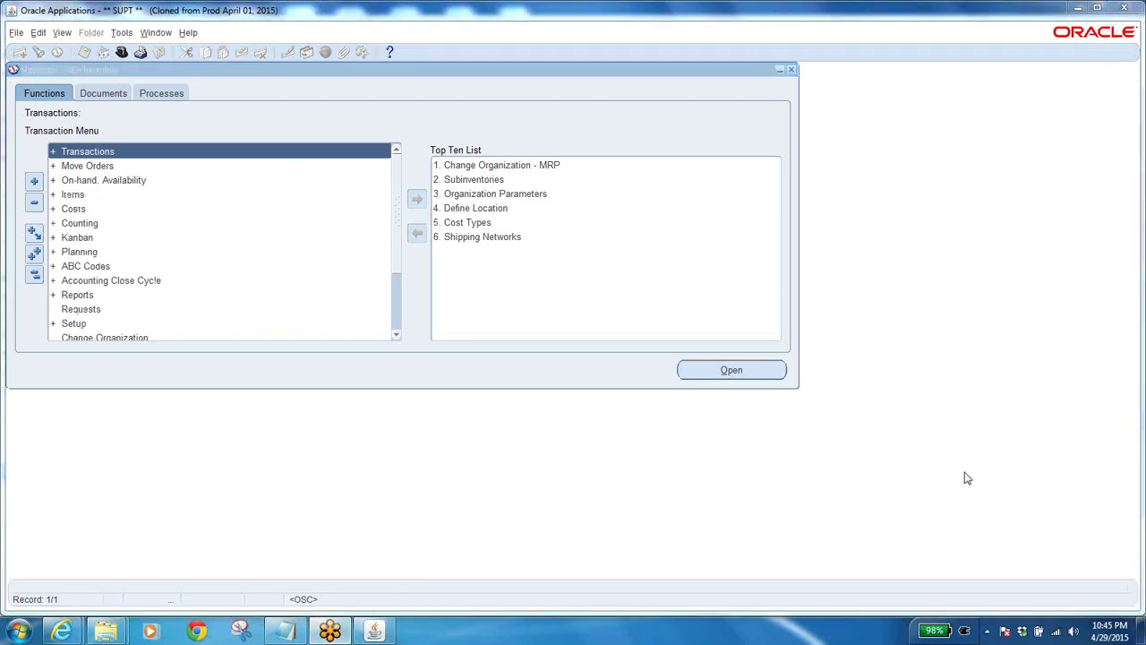